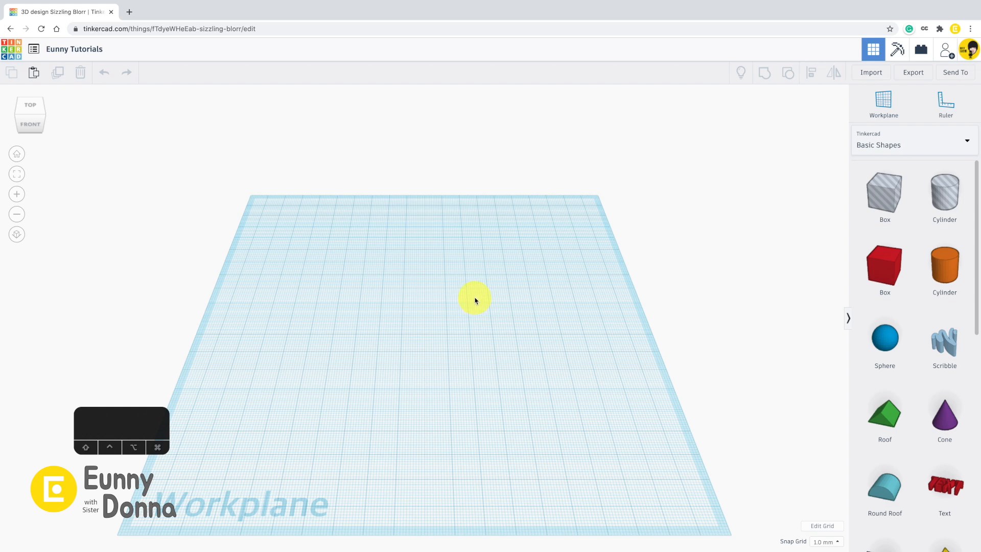
Step: Examine the empty workplane from a lower angle, both close up and from far away
right_click_drag(475, 300, 506, 258)
scroll(507, 261, "up", 3)
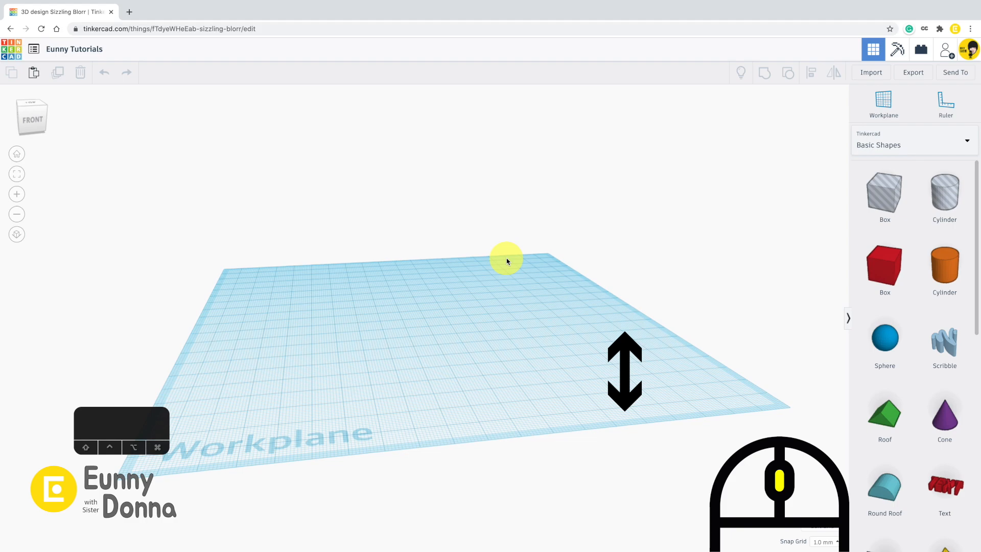
scroll(506, 261, "up", 5)
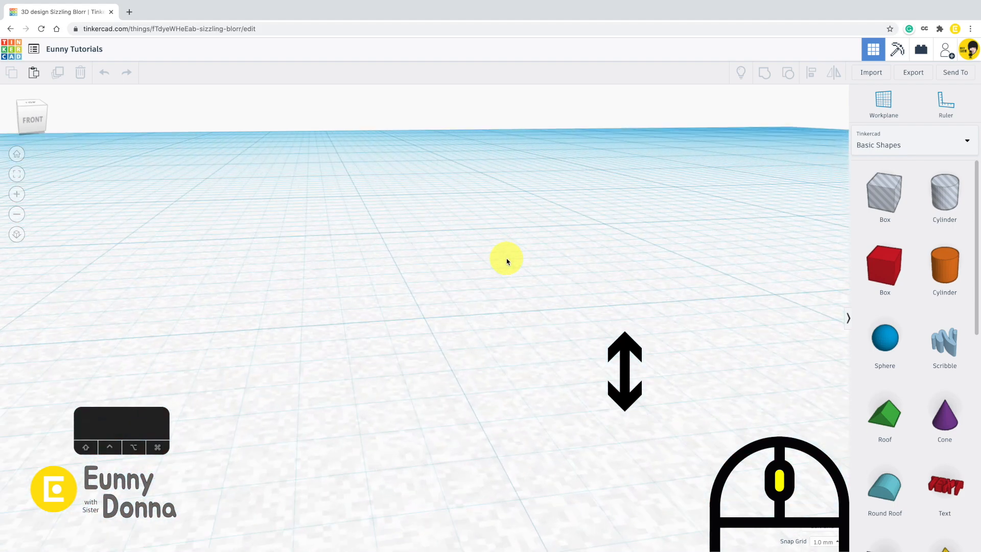
scroll(506, 261, "down", 10)
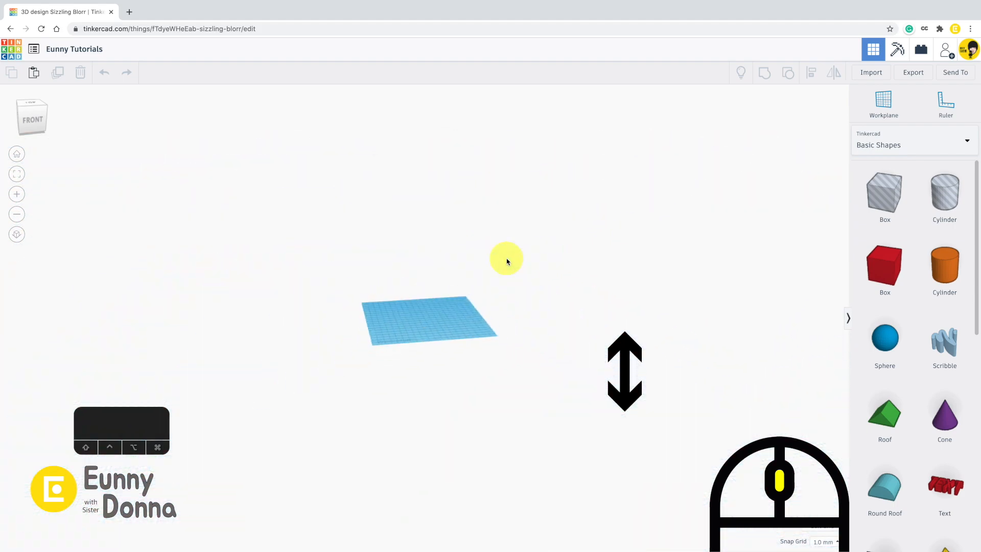
scroll(507, 261, "down", 2)
scroll(506, 262, "up", 5)
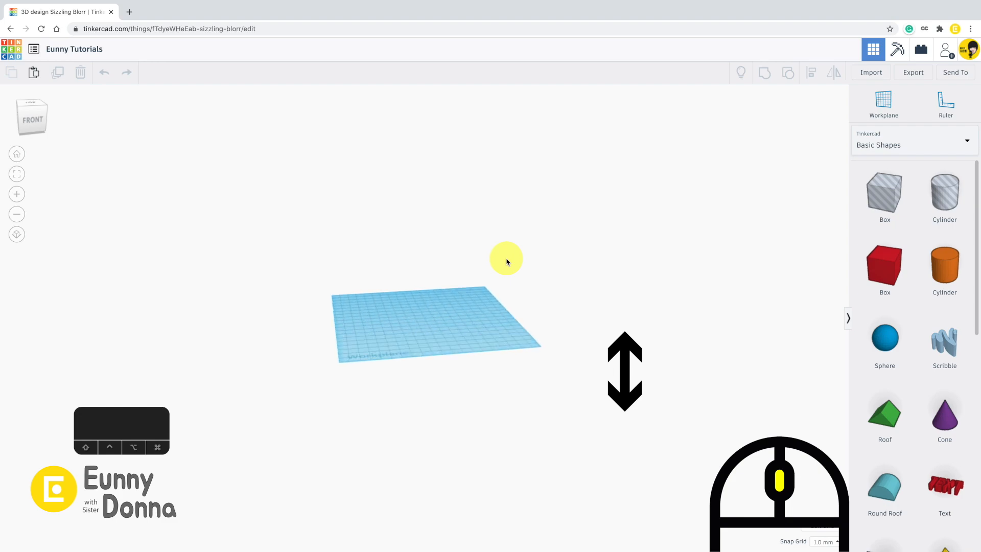
scroll(505, 263, "down", 8)
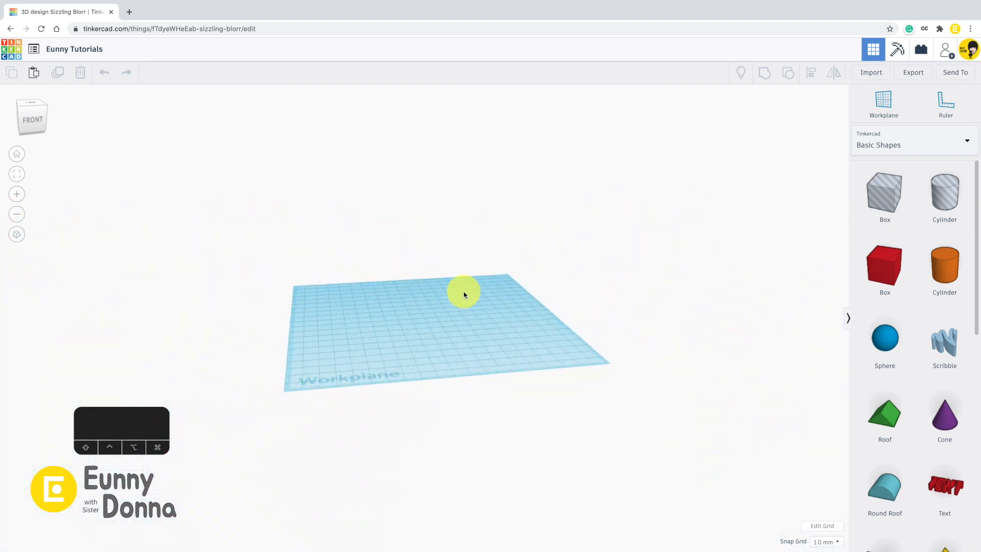
Step: Pan and orbit around the empty workplane, finishing with a reset to the home view
middle_click_drag(463, 294, 273, 387)
right_click_drag(252, 446, 686, 203)
middle_click_drag(686, 203, 329, 284)
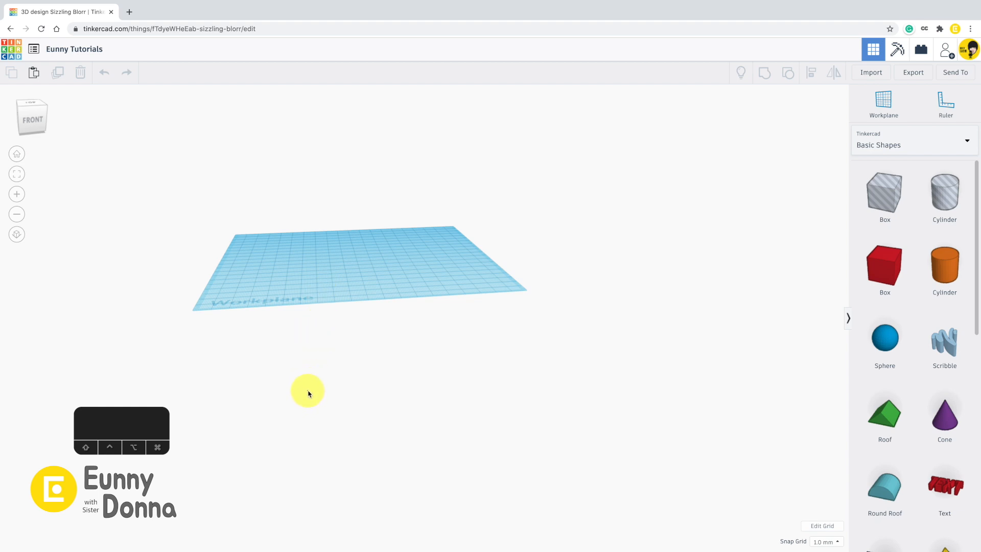
middle_click_drag(308, 392, 453, 326)
right_click_drag(450, 329, 436, 375)
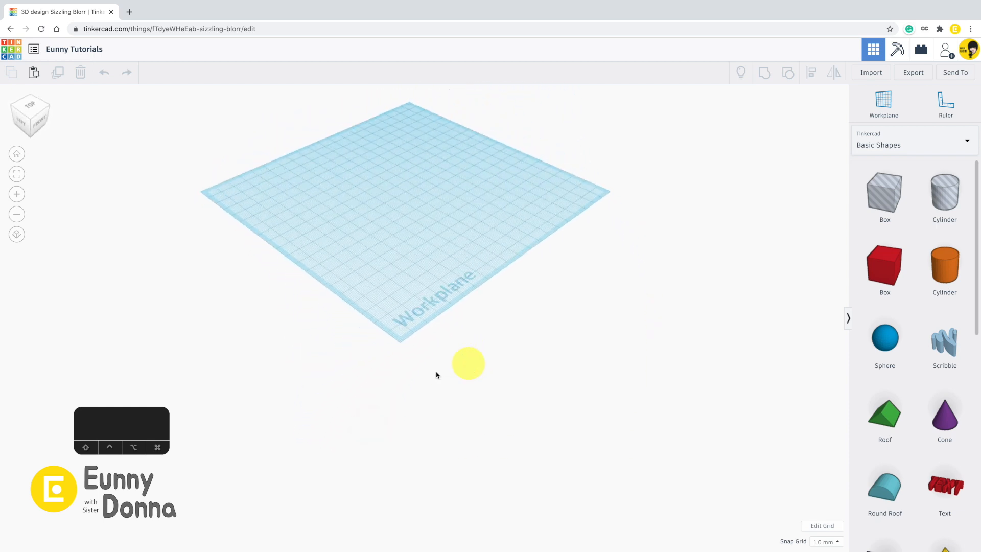
middle_click_drag(286, 372, 721, 196)
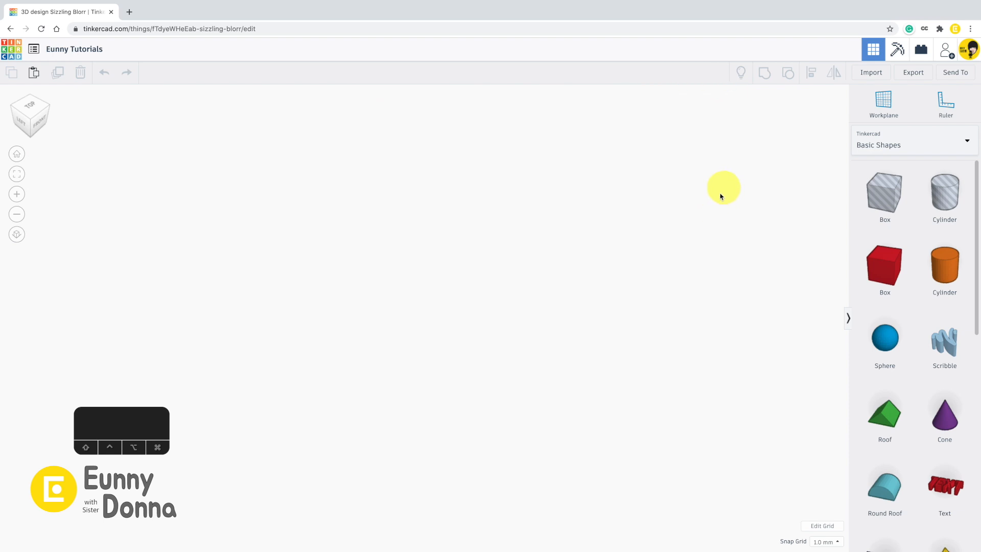
right_click_drag(670, 252, 493, 289)
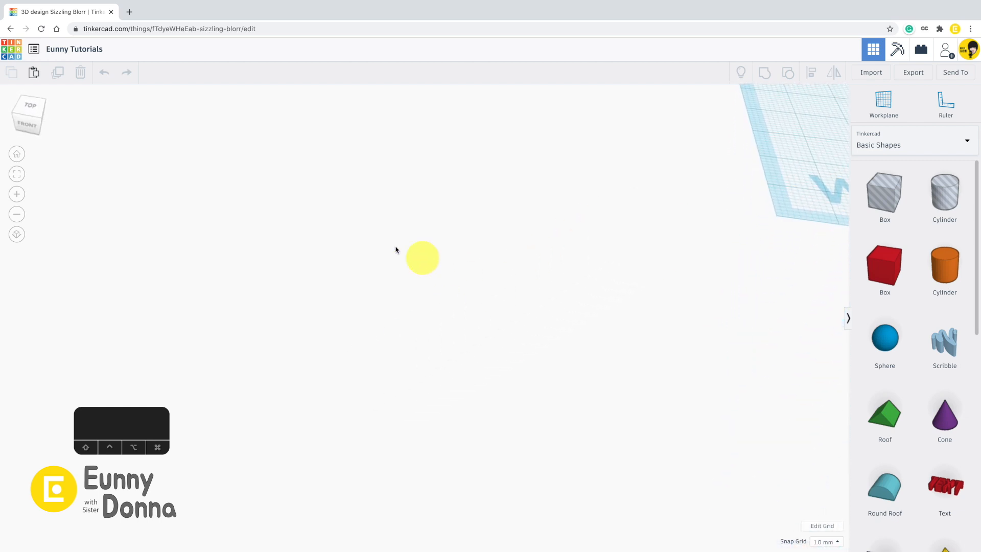
left_click(17, 154)
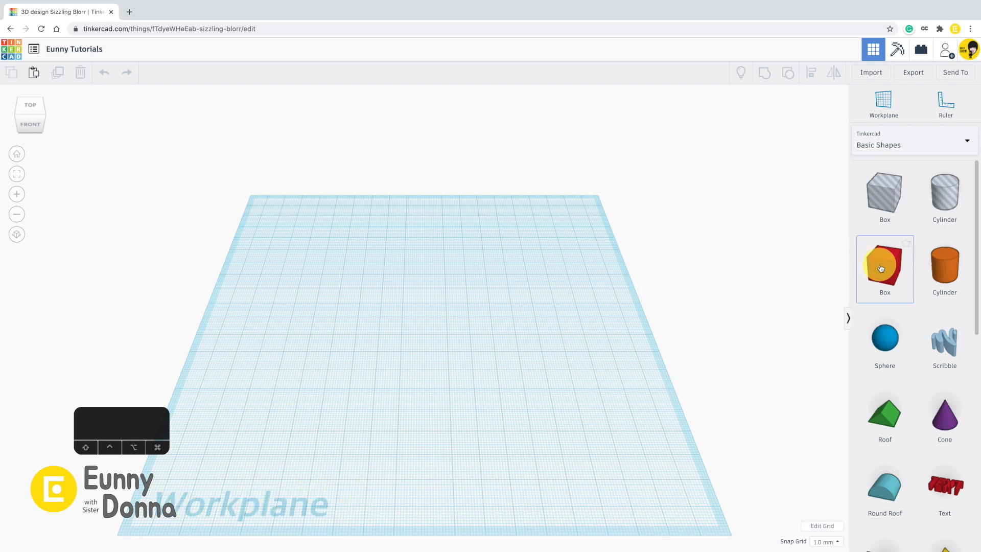
Step: Place a solid red box near the middle of the workplane and view it from its front, left and corner directions
left_click_drag(882, 263, 412, 328)
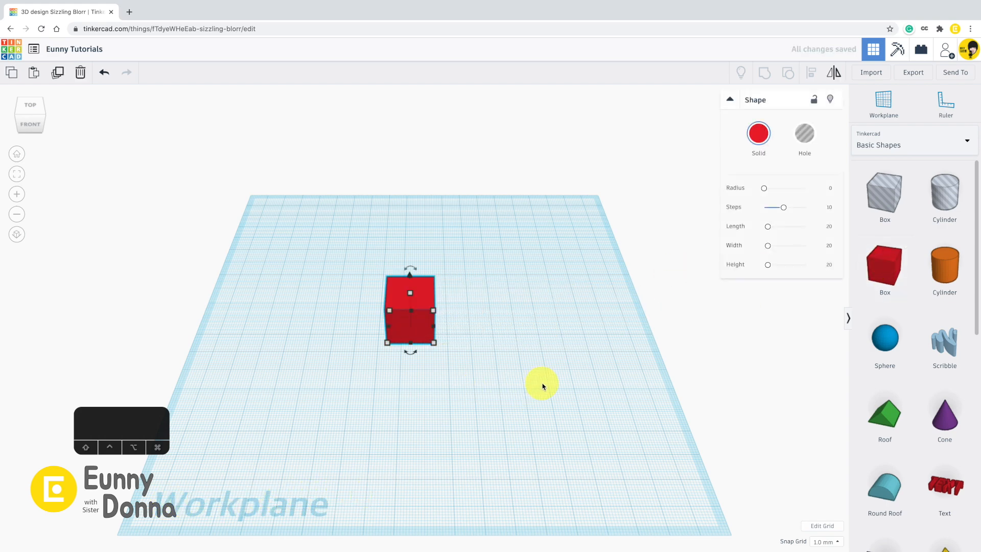
right_click_drag(542, 385, 574, 344)
left_click(40, 123)
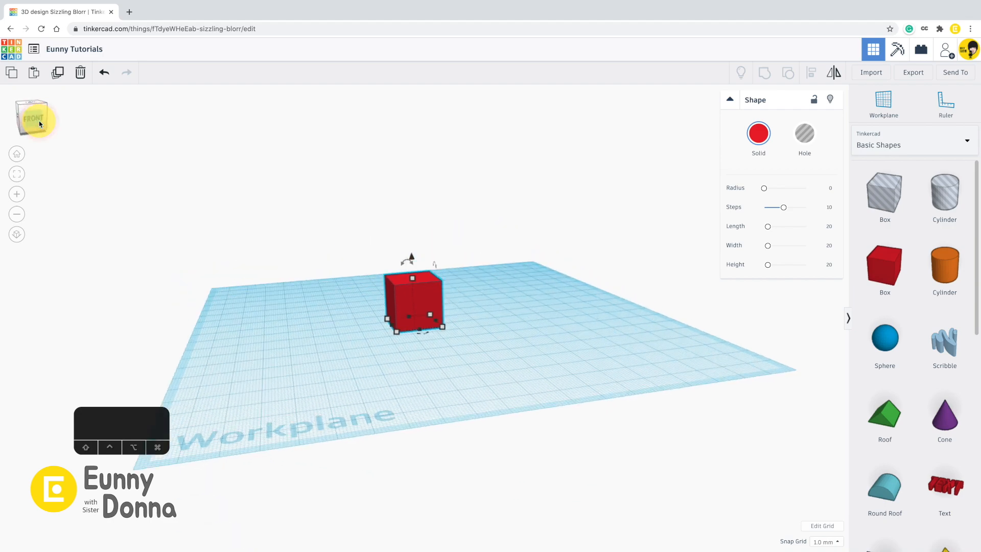
left_click(17, 120)
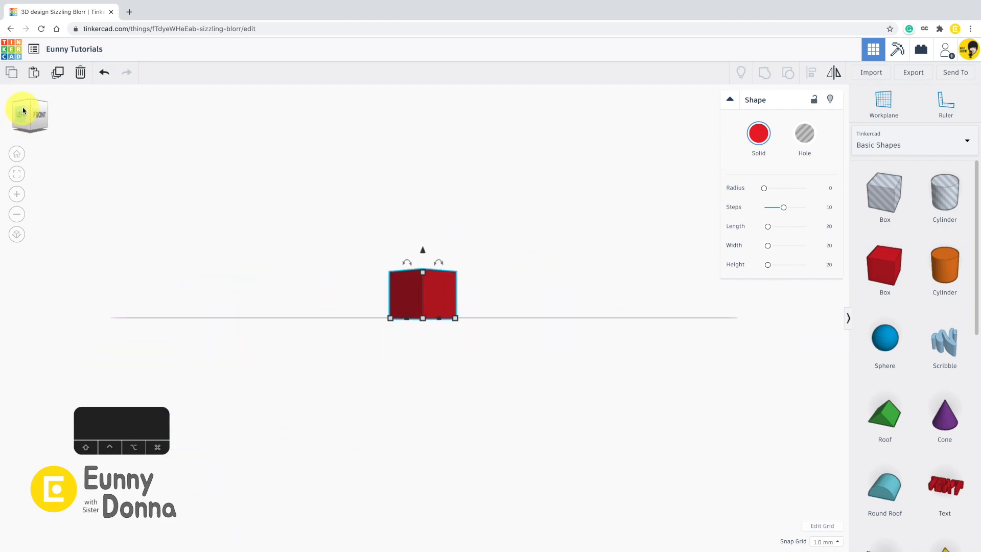
left_click_drag(26, 104, 35, 115)
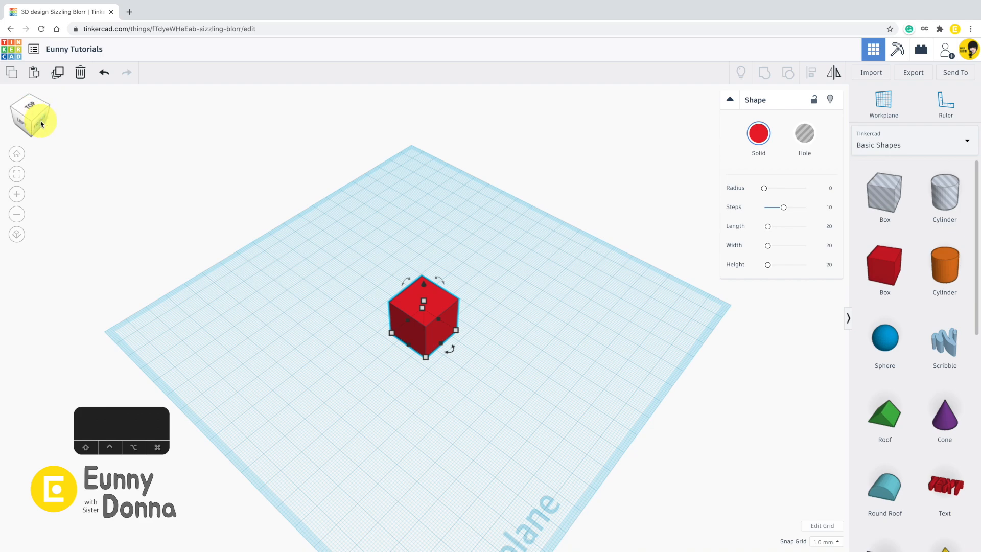
left_click(41, 124)
left_click_drag(26, 98, 41, 108)
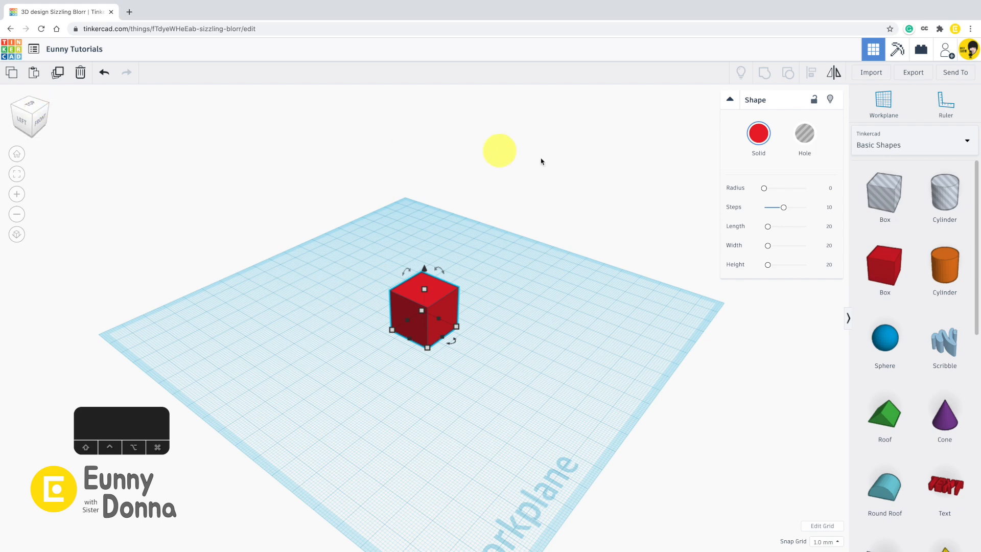
Step: Set a green roof shape on the red box, shifted to line up over it and raised 1 mm
left_click_drag(884, 415, 425, 246)
right_click_drag(557, 308, 461, 306)
scroll(458, 320, "up", 5)
left_click_drag(461, 306, 422, 291)
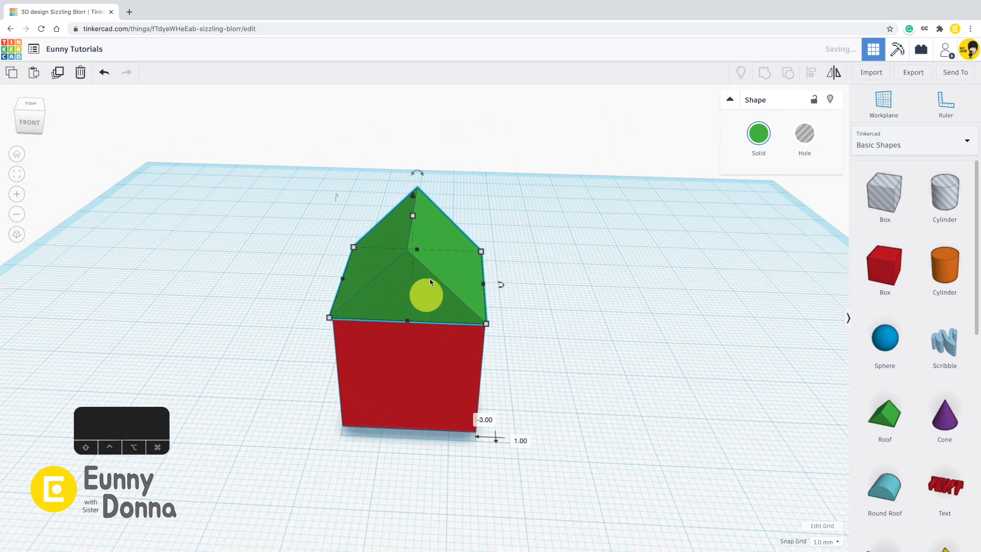
left_click_drag(414, 198, 414, 187)
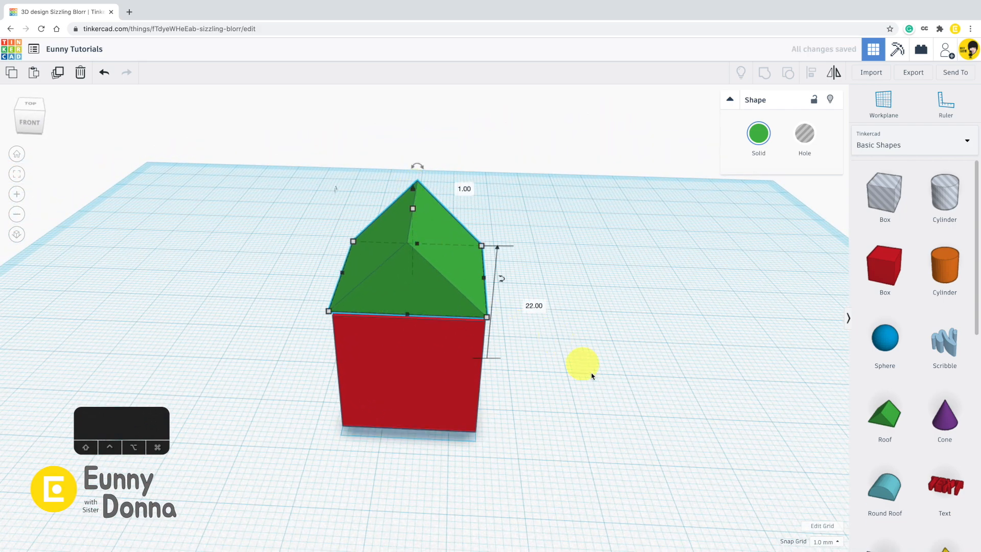
left_click(592, 373)
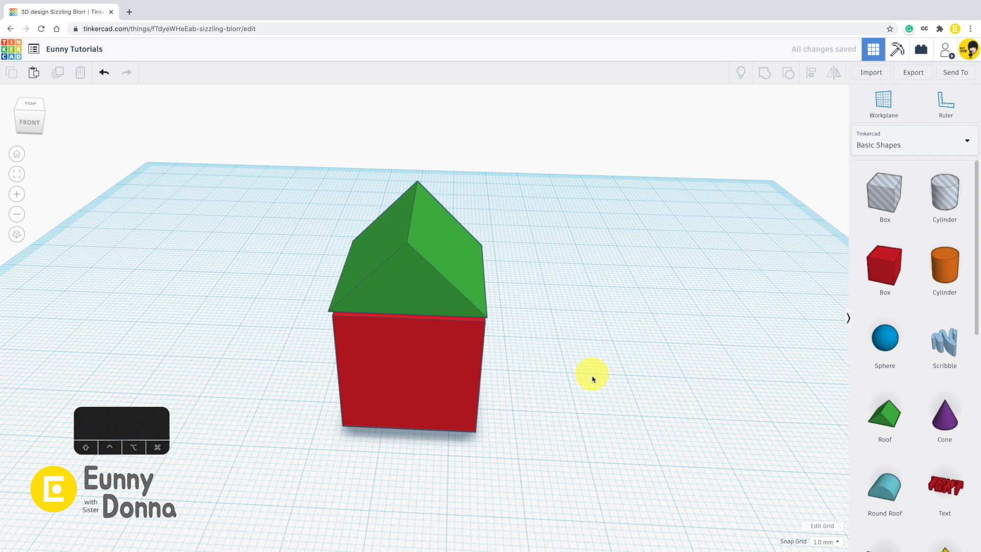
Step: Inspect the house from several sides and fit the view to the red box
right_click_drag(521, 482, 468, 324)
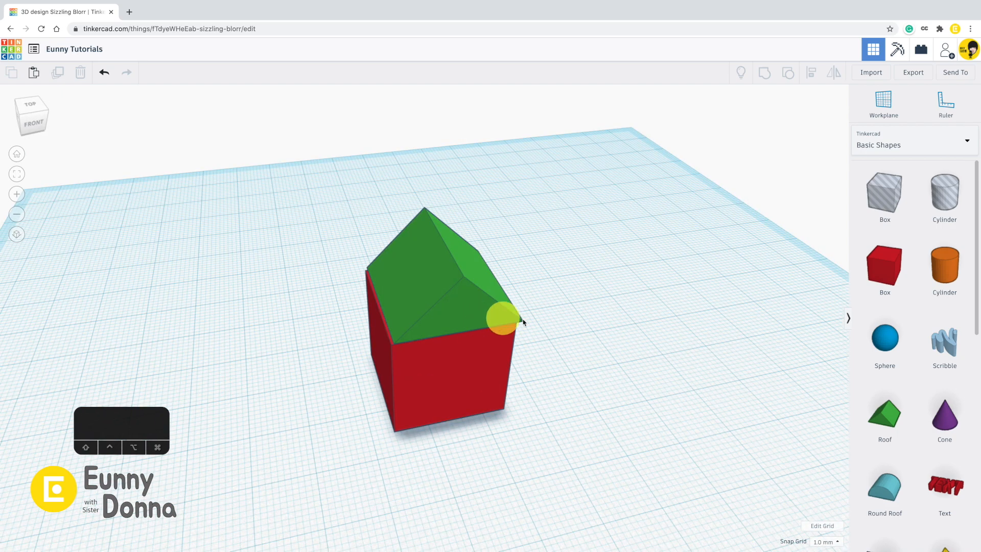
right_click_drag(585, 322, 522, 303)
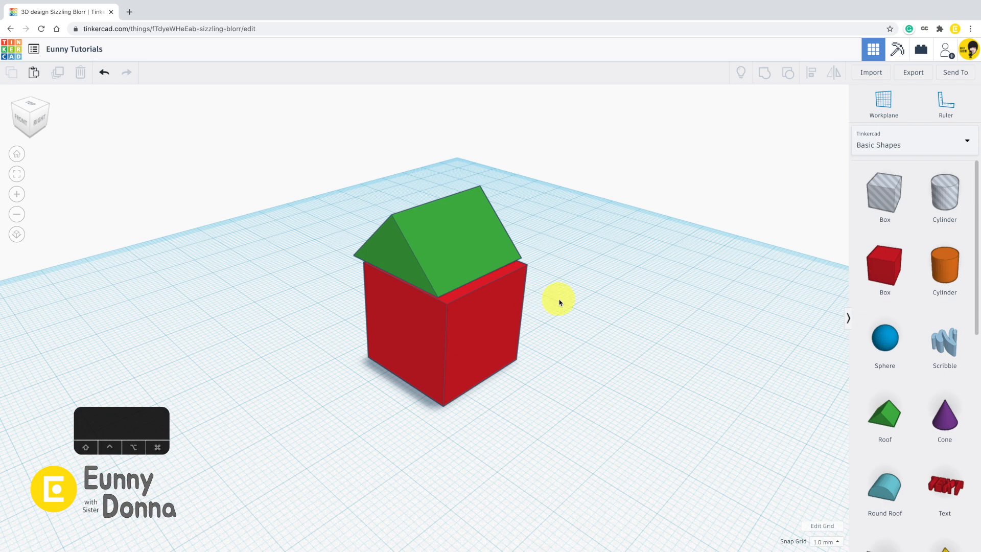
scroll(558, 302, "down", 10)
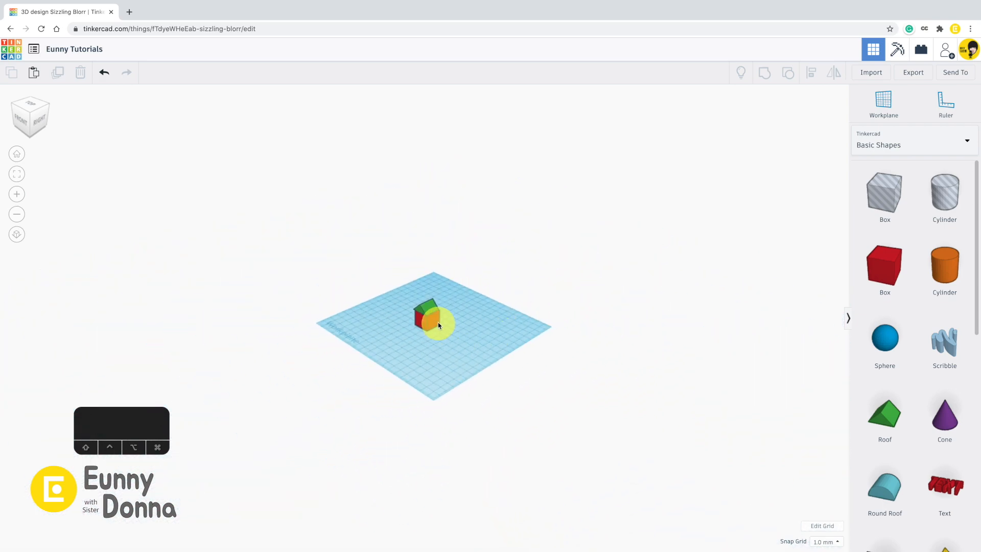
left_click(431, 320)
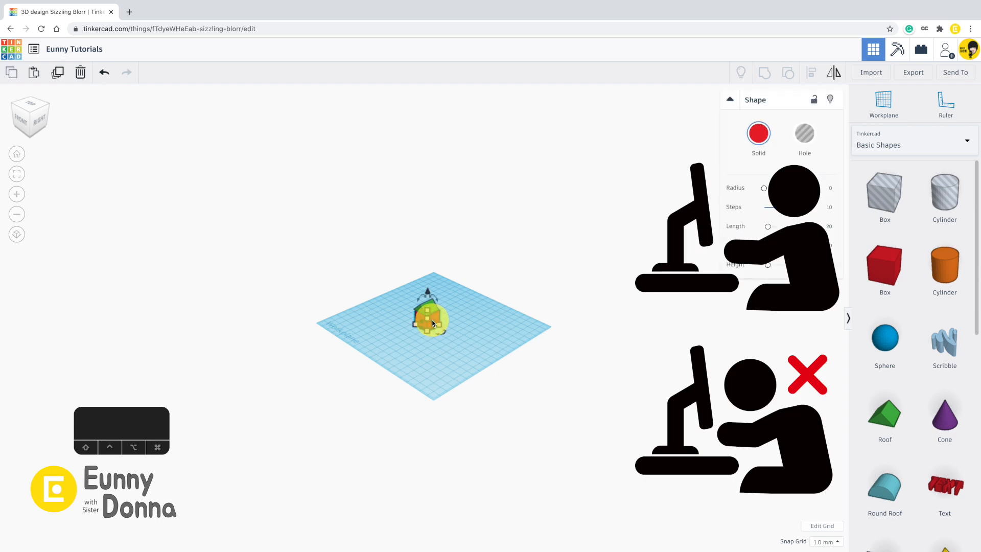
key("f")
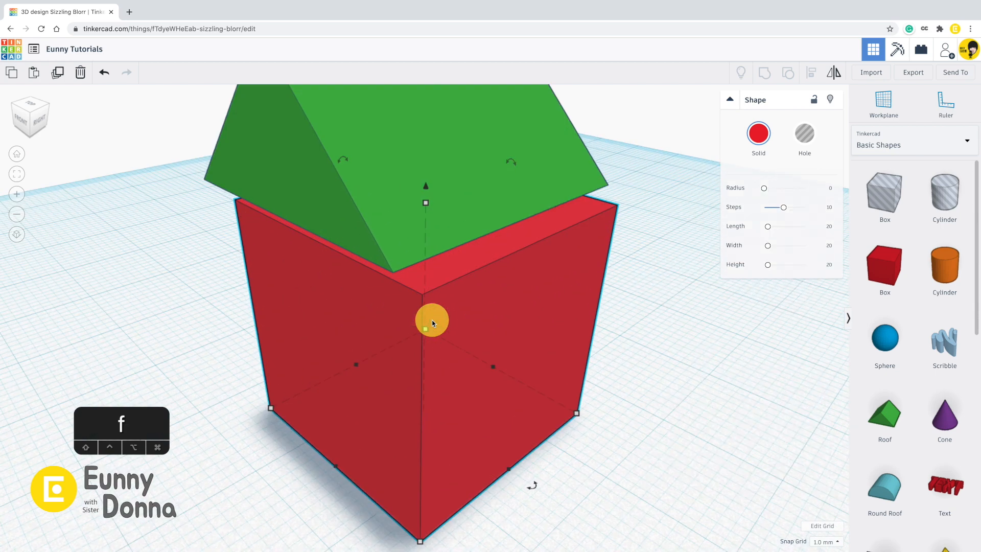
Step: Focus the view on the green roof and return the focus to the red box
scroll(431, 320, "down", 10)
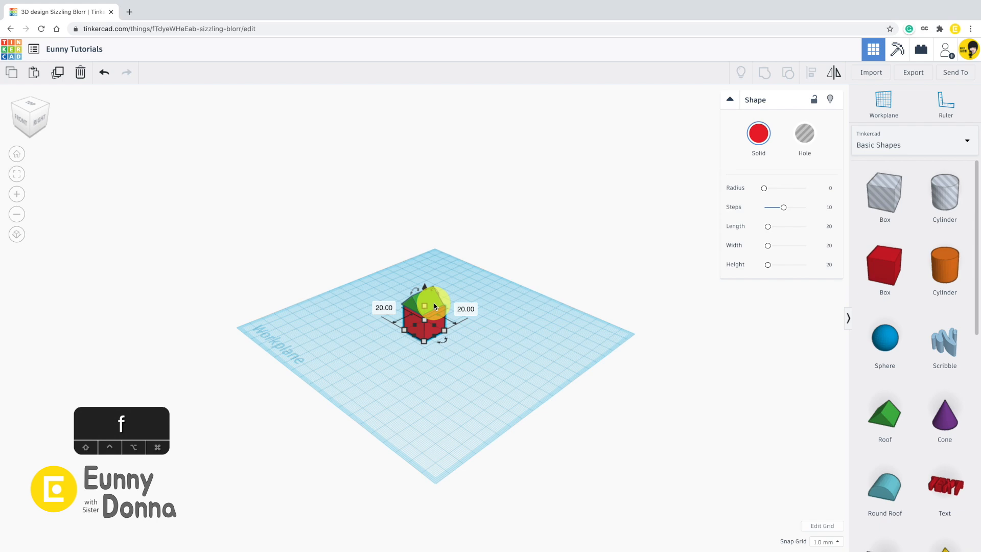
left_click(434, 306)
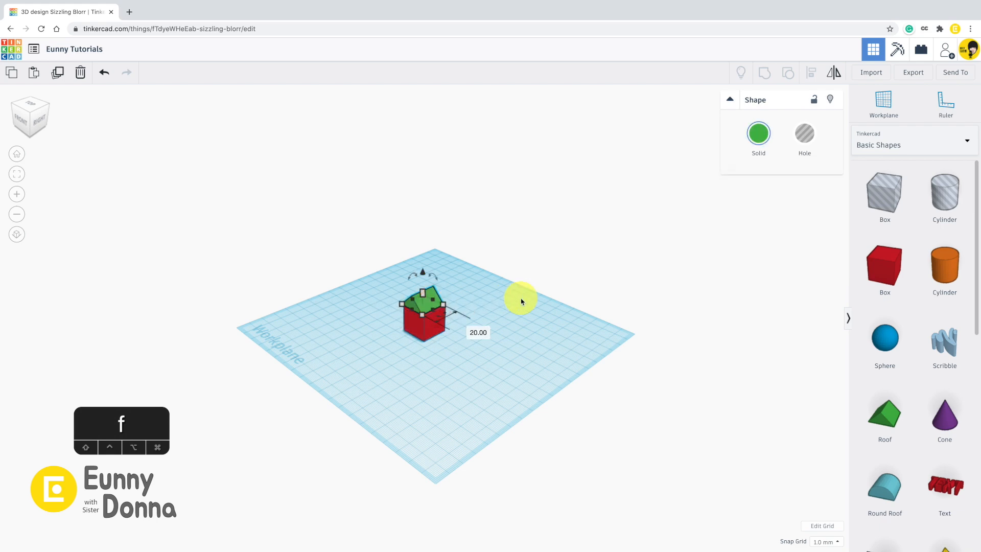
key("f")
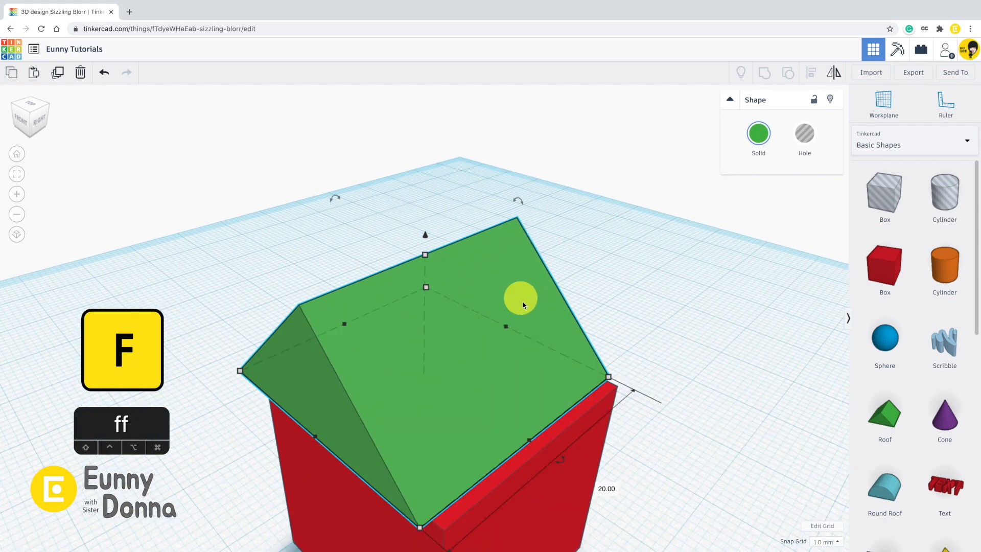
left_click(581, 476)
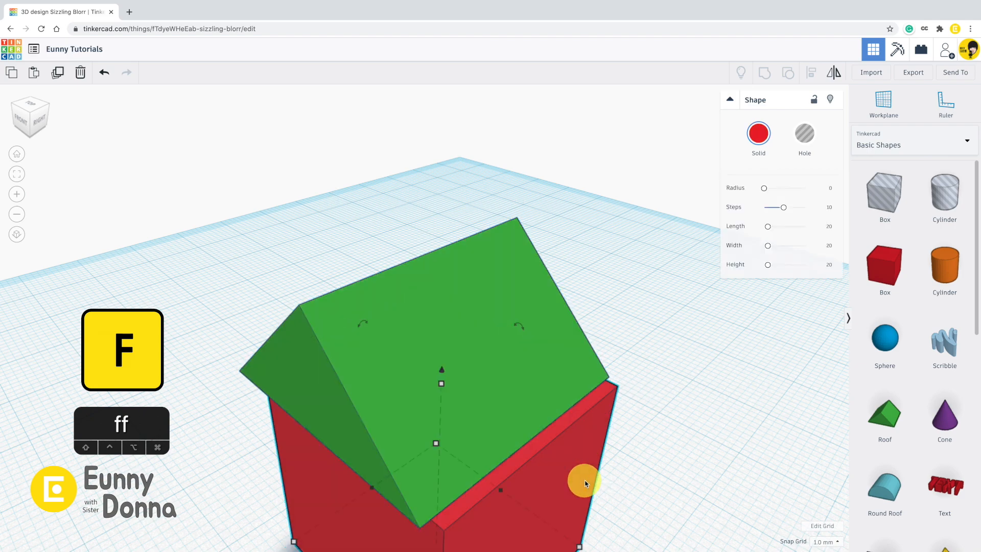
key("f")
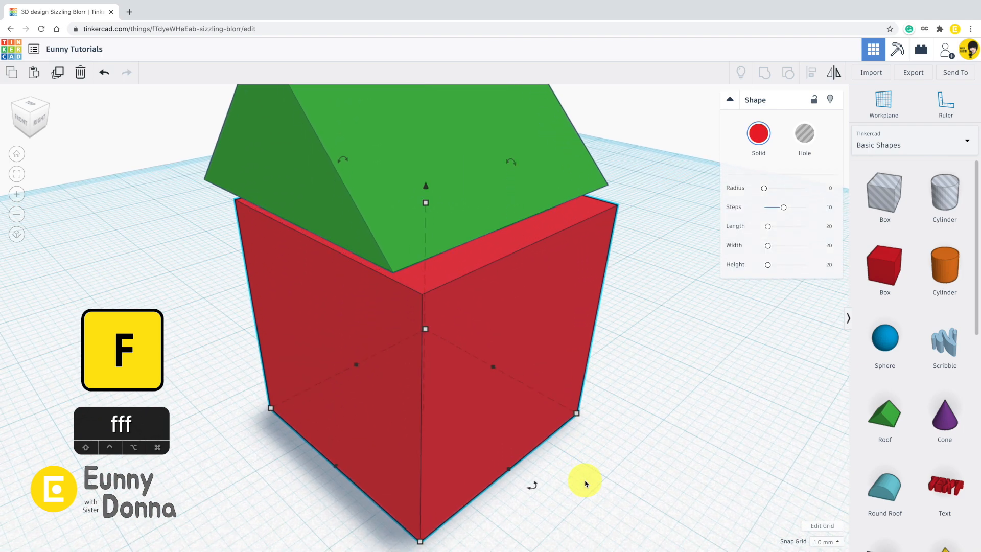
Step: Deselect the box in a zoomed-out view, reselect it and fit the view to it
left_click(575, 395)
scroll(573, 391, "down", 10)
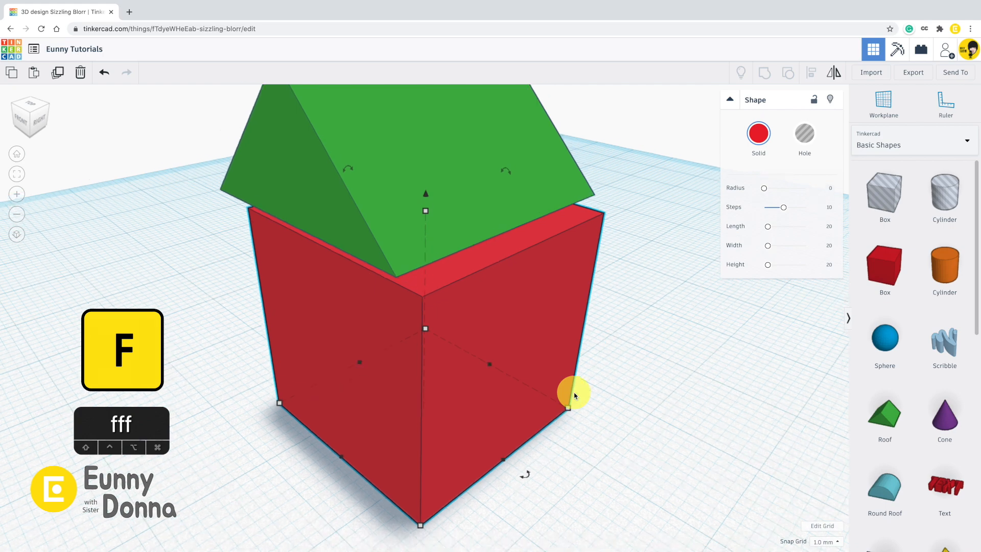
left_click(499, 423)
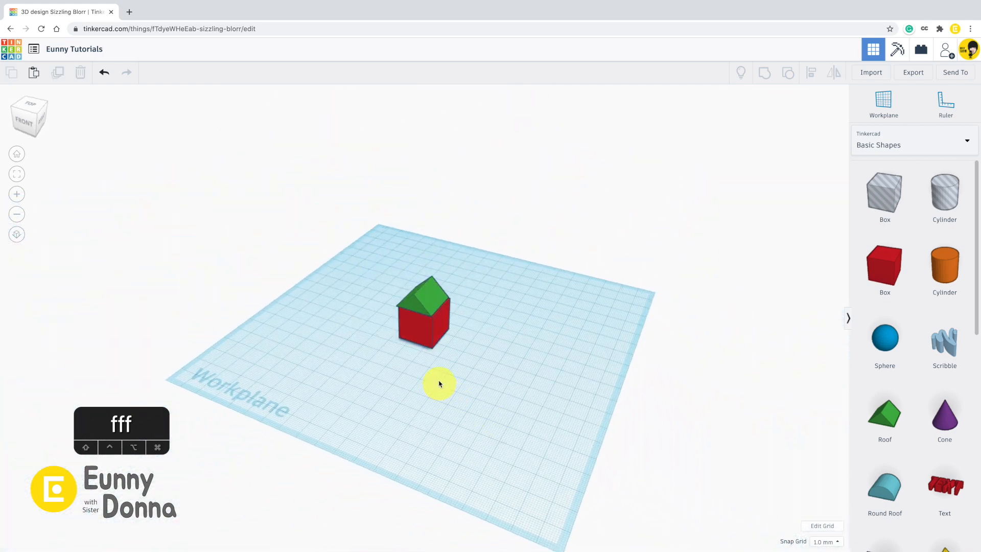
left_click(416, 331)
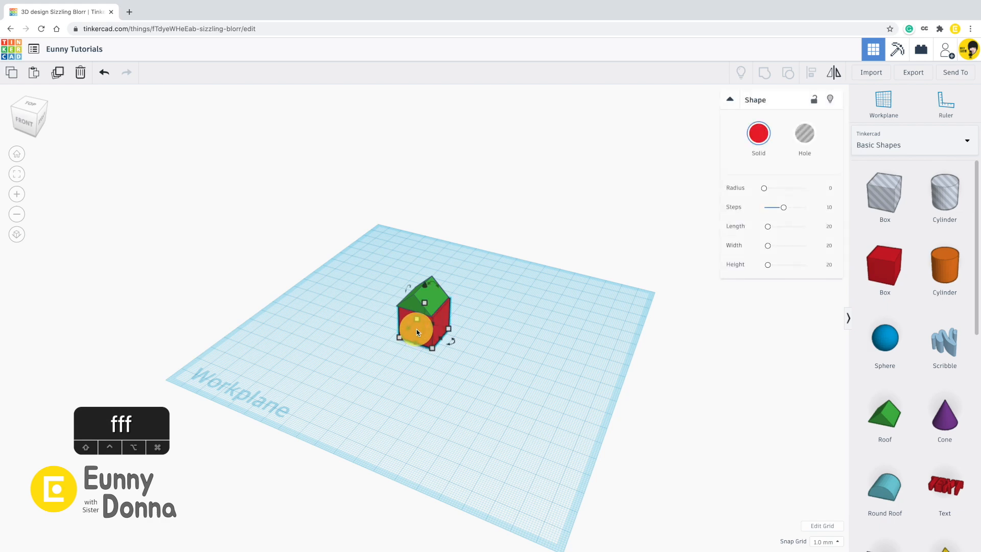
left_click(16, 174)
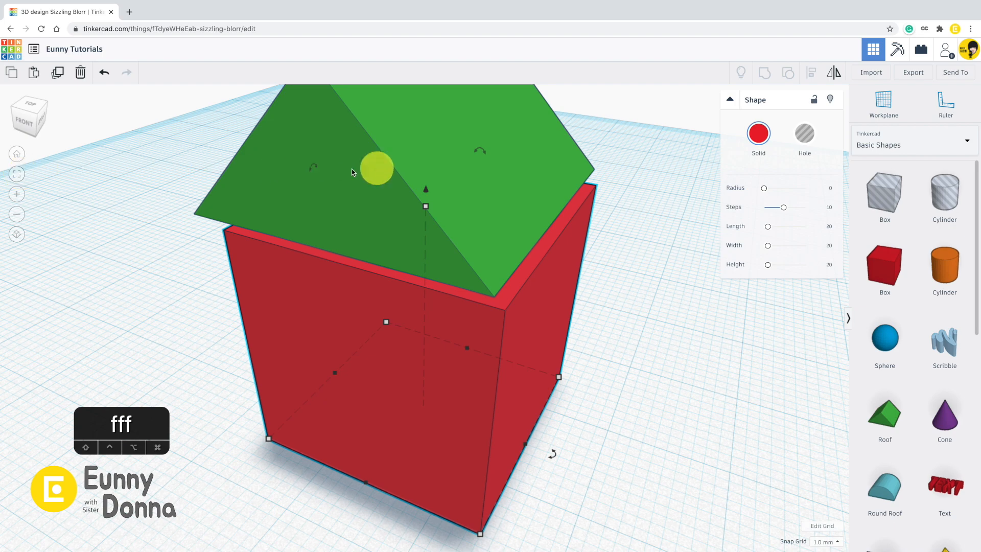
Step: Zoom out until the whole house is visible and zoom back in on the red box
left_click(17, 214)
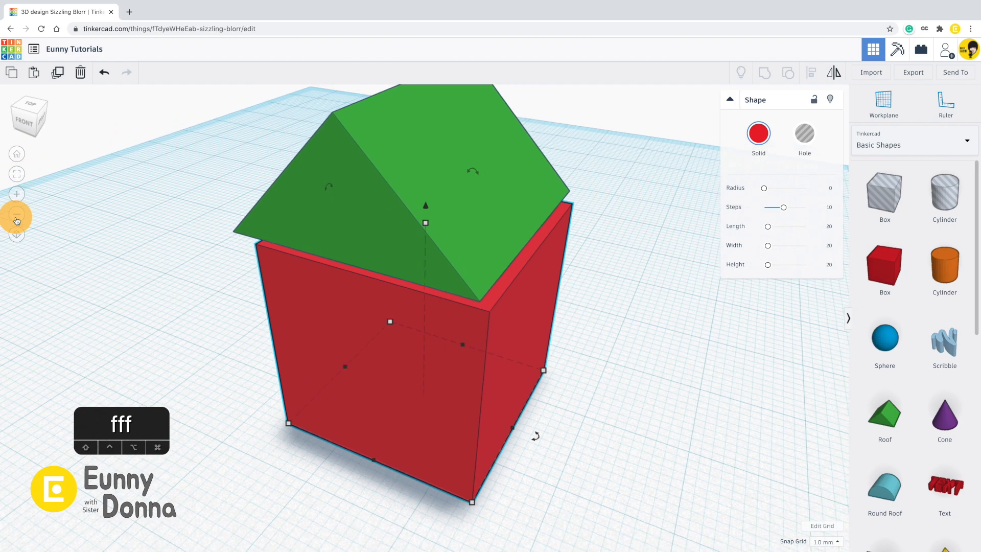
left_click(16, 214)
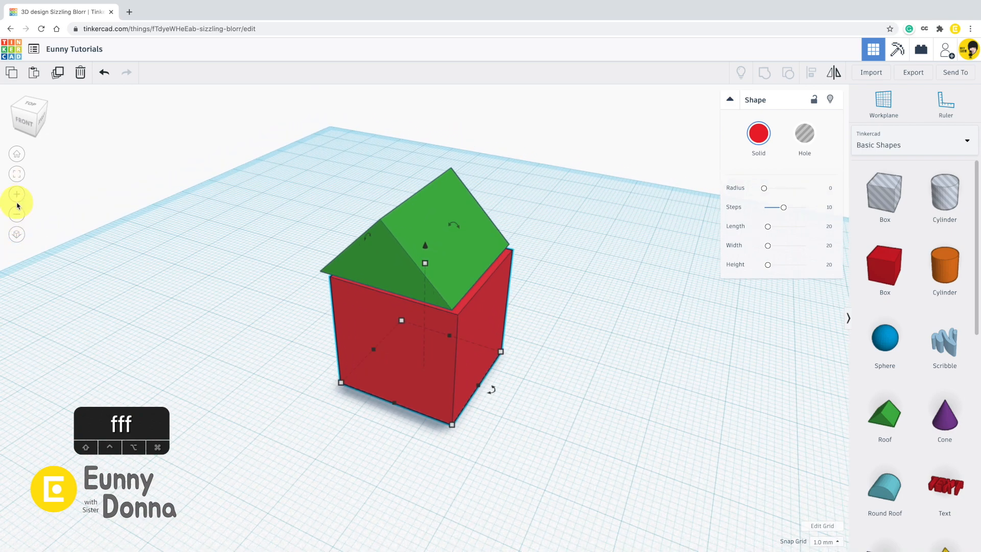
left_click(17, 197)
left_click(16, 197)
left_click(17, 197)
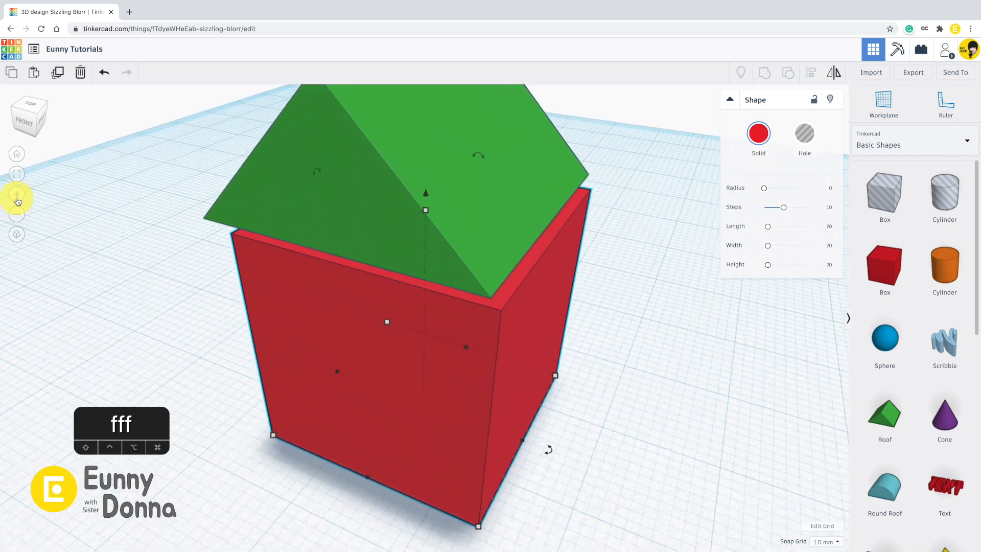
Step: Delete the green roof from the house, leaving only the red box on the workplane
left_click(16, 215)
left_click(17, 214)
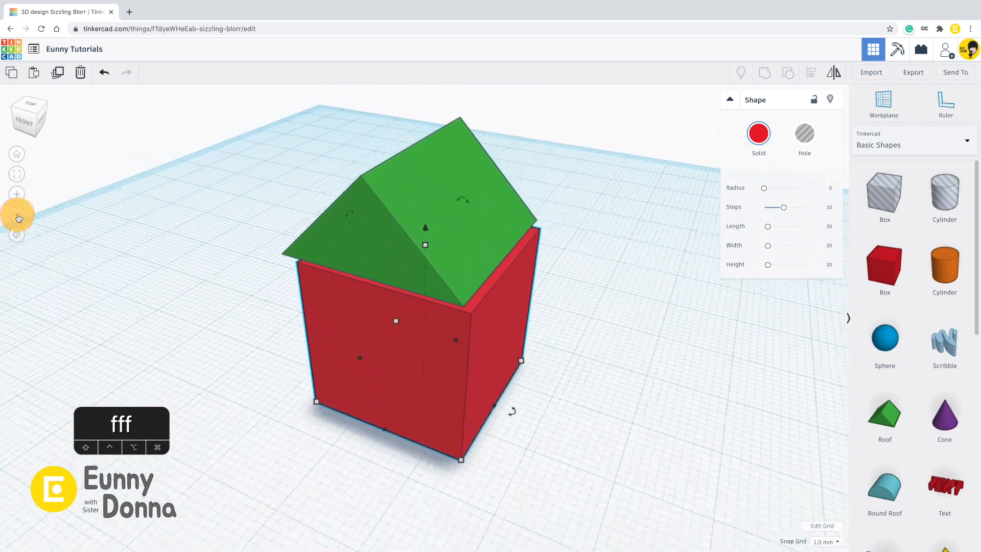
left_click(17, 215)
left_click(421, 225)
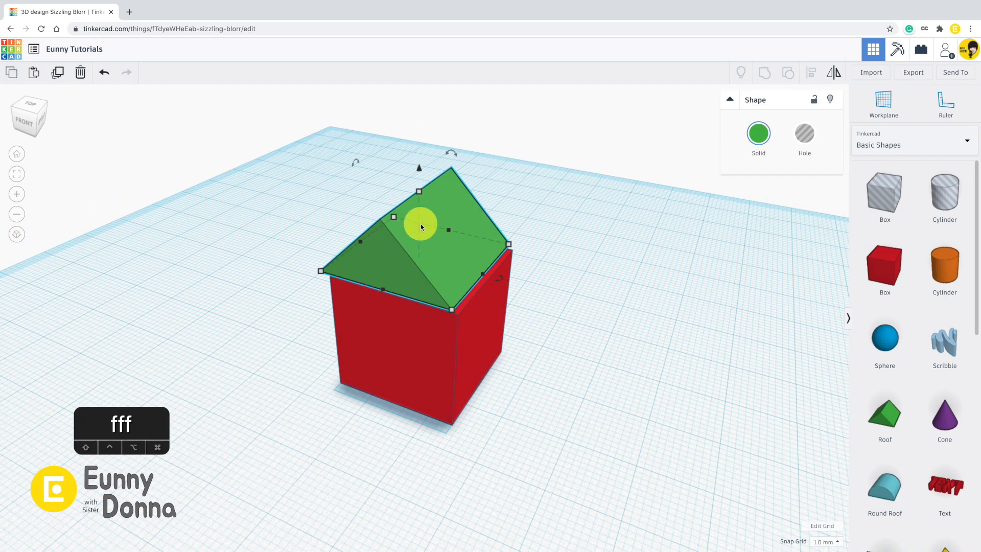
key("Delete")
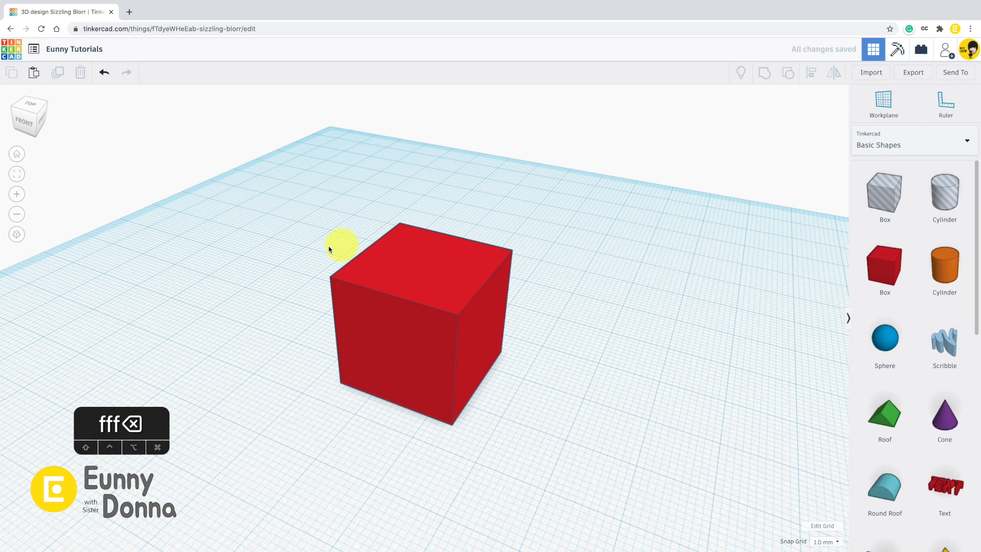
Step: Compare the red box in flat (orthographic) and perspective view by switching the projection back and forth twice
right_click_drag(265, 265, 445, 275)
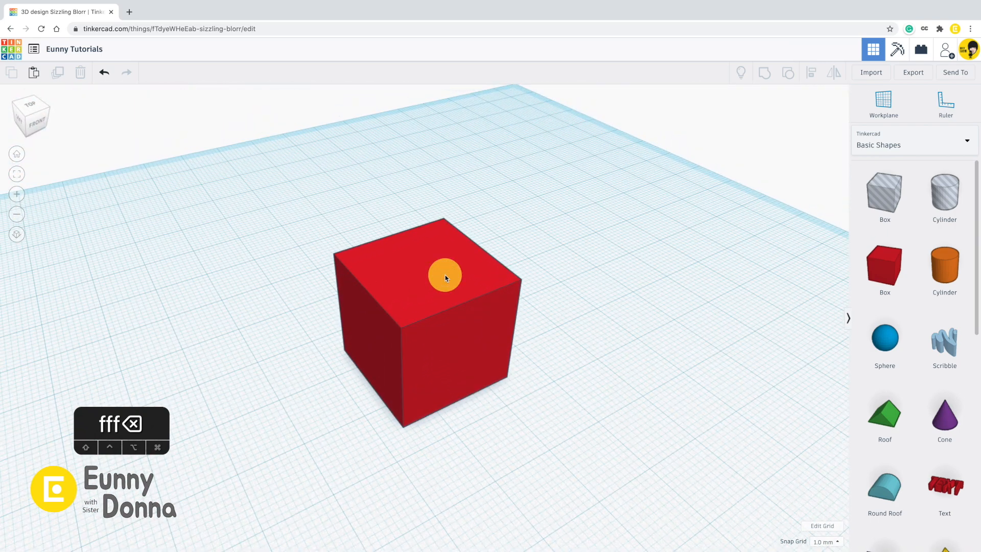
left_click(17, 234)
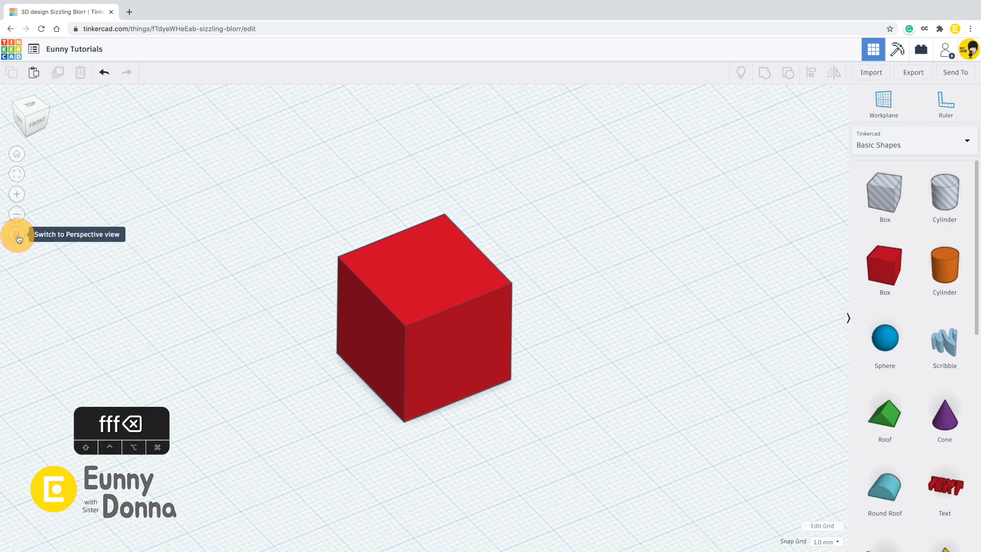
left_click(17, 234)
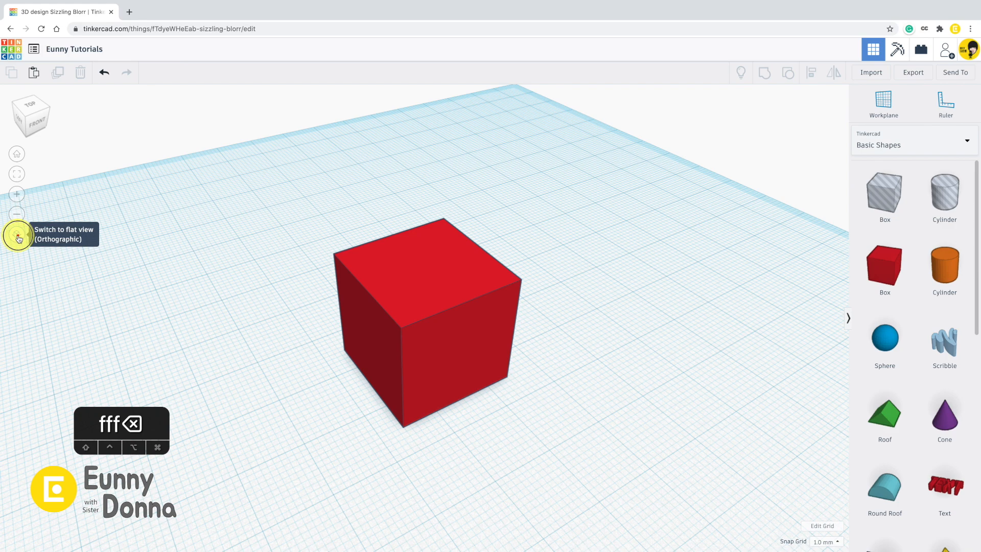
left_click(17, 235)
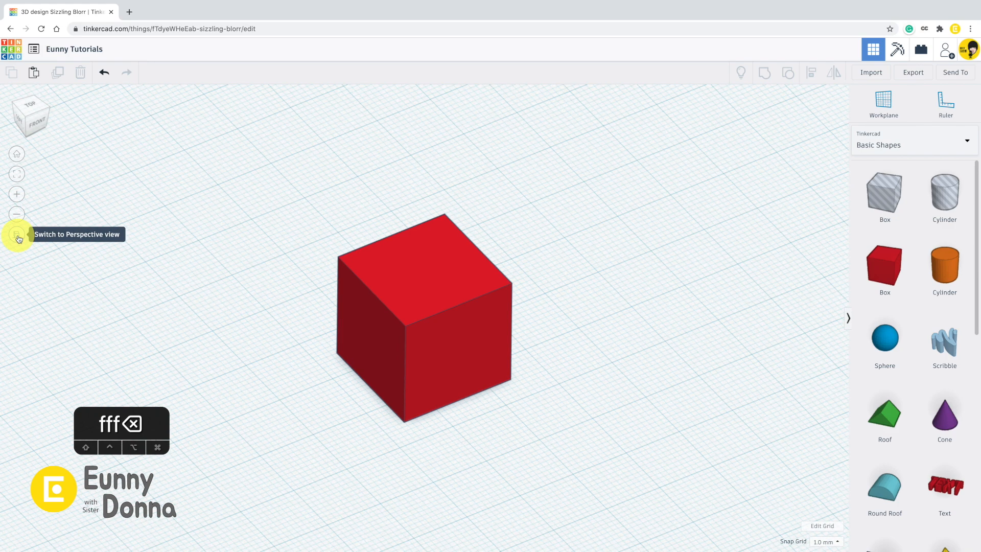
left_click(17, 235)
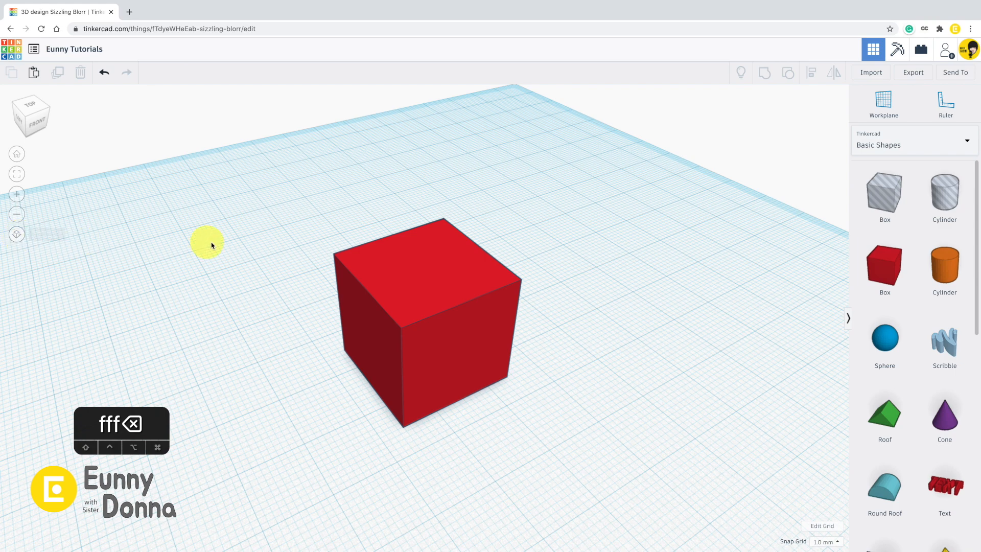
Step: Inspect the box in flat view from a low angle and squarely from the Top, and switch back to perspective view
right_click_drag(214, 244, 474, 215)
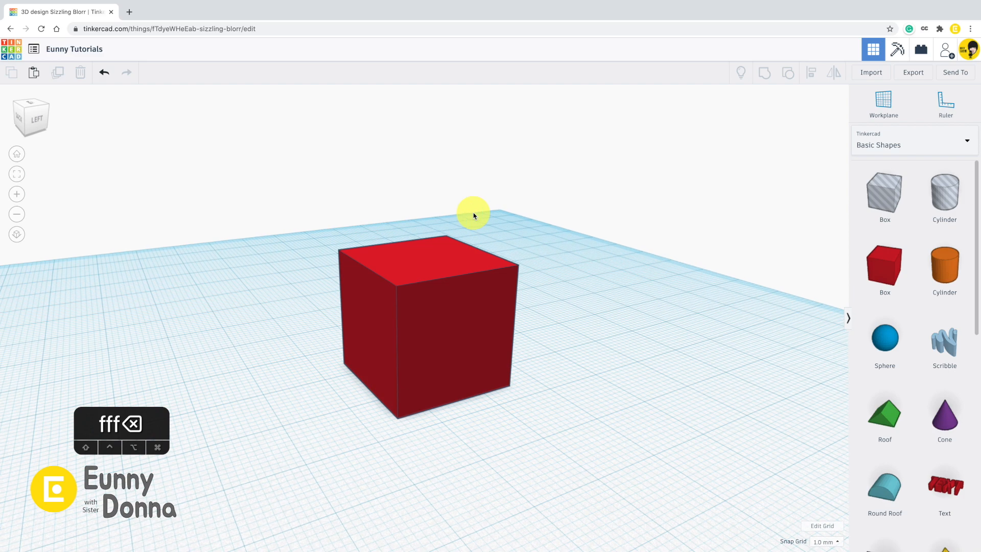
left_click(17, 235)
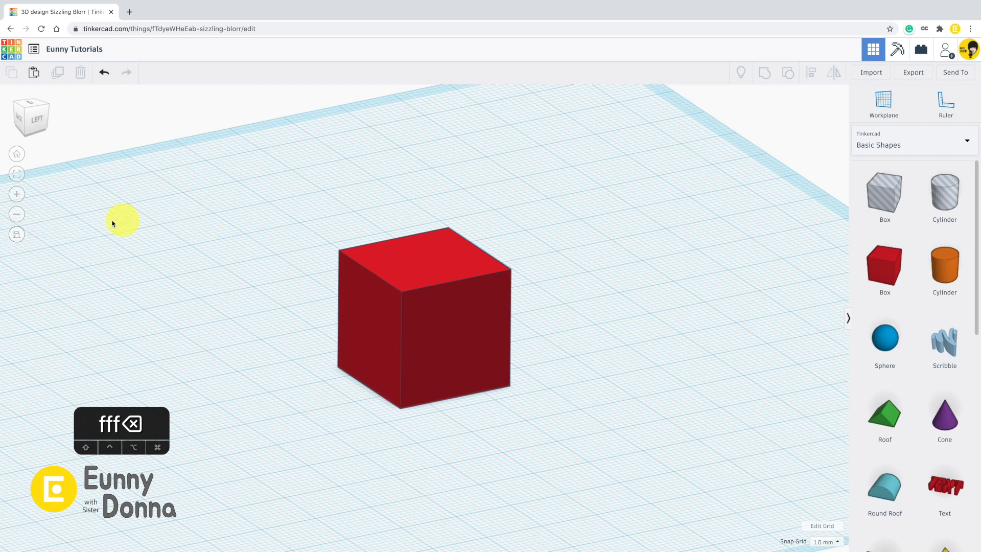
right_click_drag(97, 125, 90, 199)
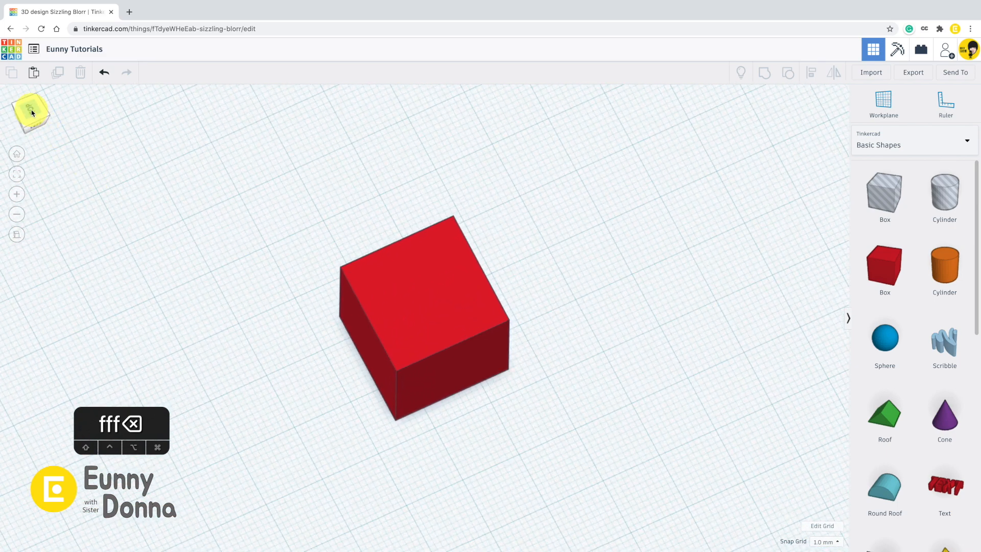
left_click_drag(32, 113, 31, 116)
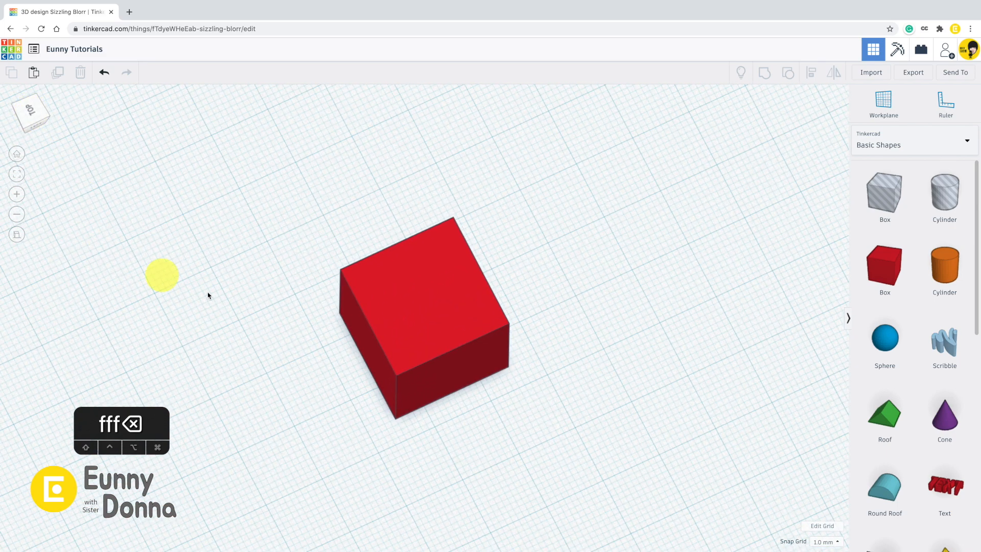
right_click_drag(338, 175, 204, 228)
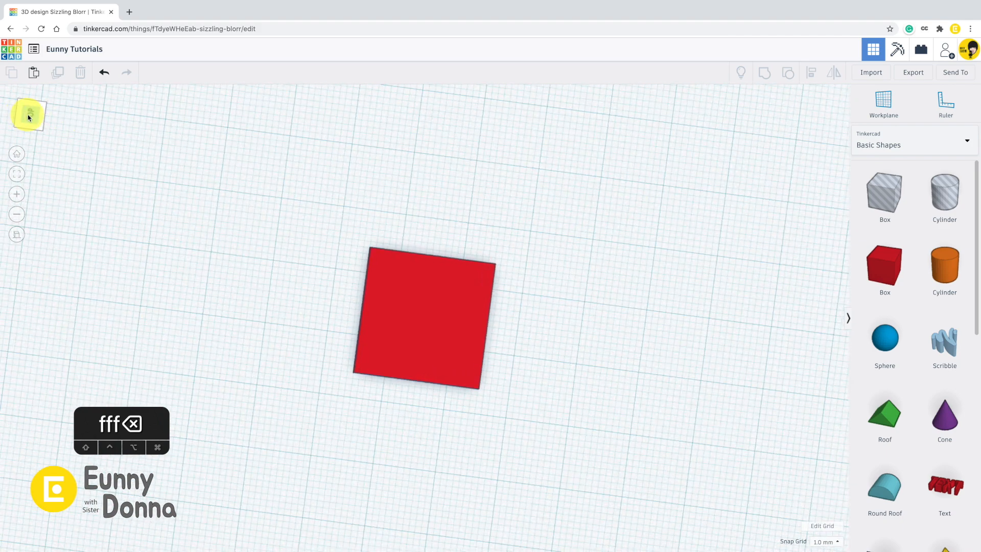
left_click(28, 116)
left_click(459, 390)
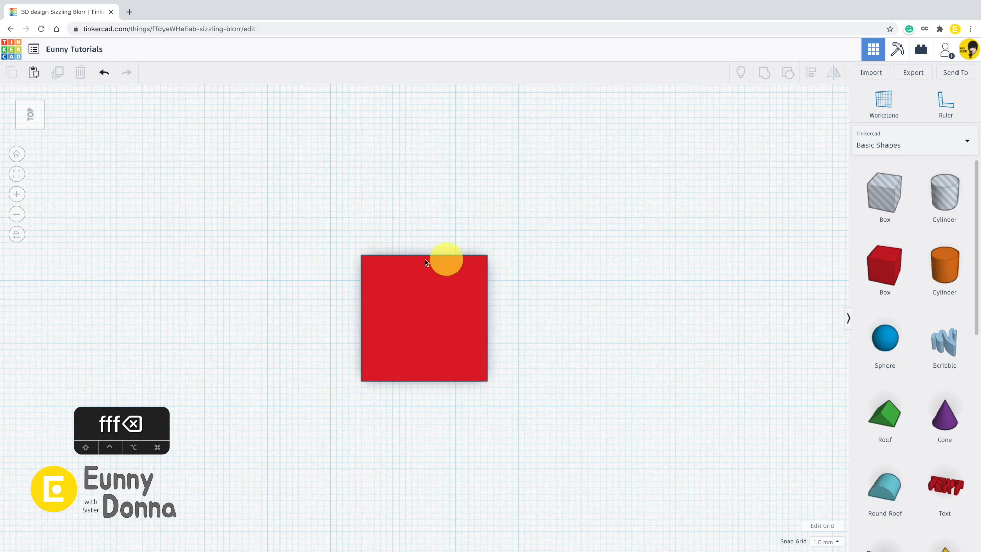
left_click(16, 236)
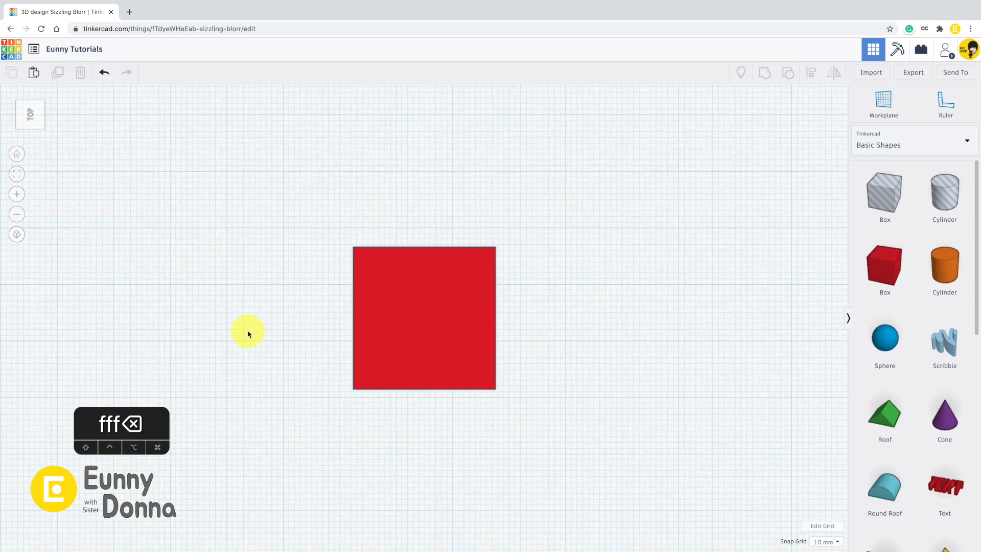
Step: View the box from its back side and compare that angle in flat and perspective projection
right_click_drag(249, 334, 420, 227)
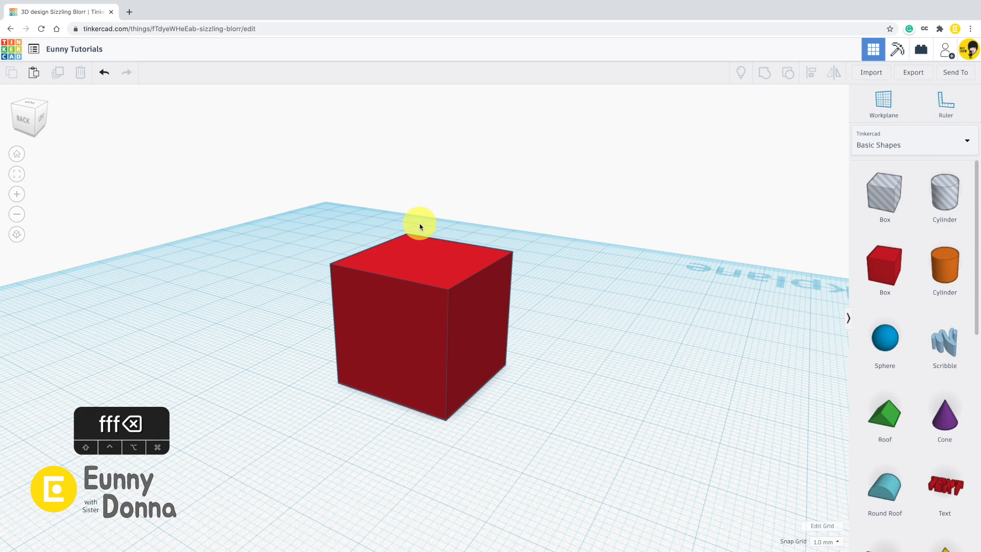
left_click(18, 234)
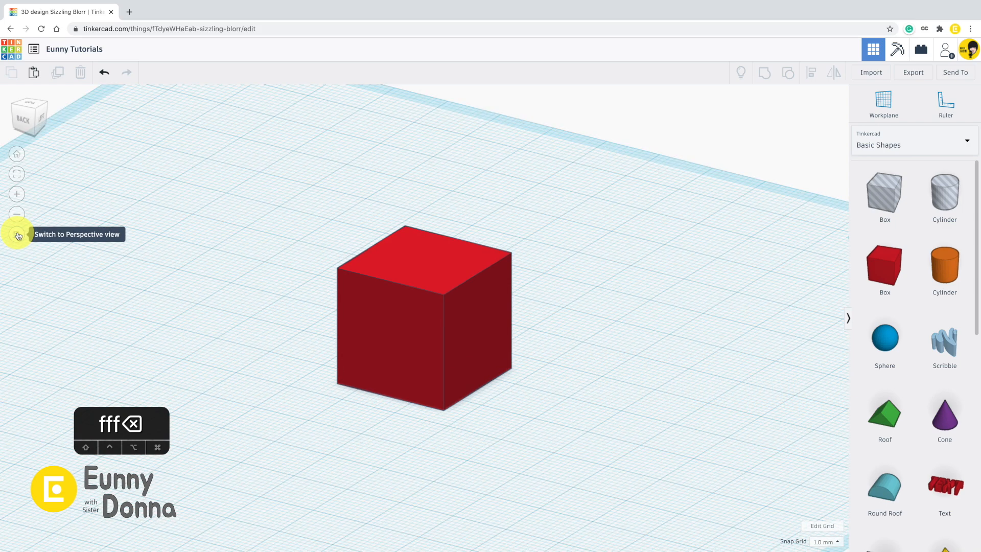
left_click(17, 234)
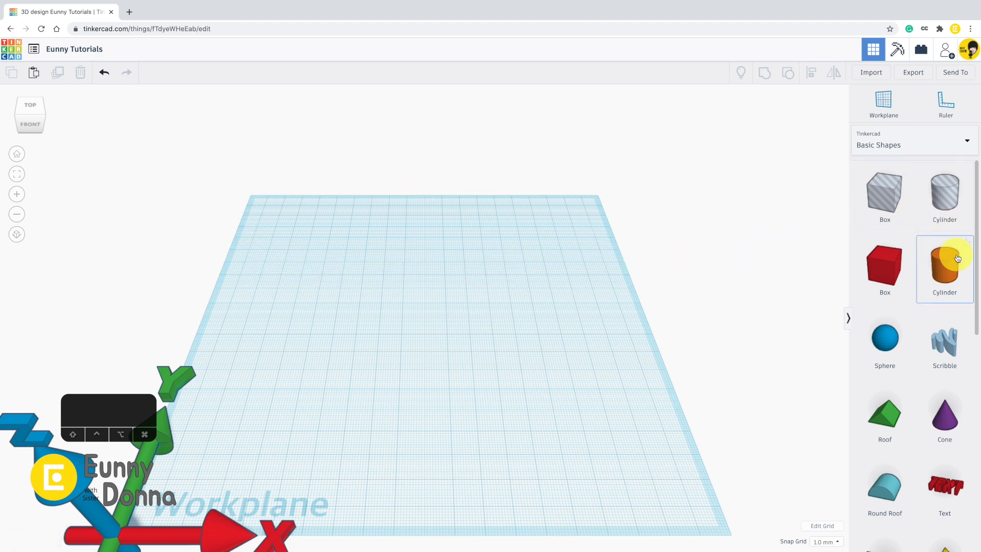
Step: Place a red box, a sphere, a round roof, a green roof and an orange cylinder spread out on the empty workplane
mouse_move(977, 306)
left_mouse_down()
mouse_move(973, 423)
mouse_move(970, 292)
left_mouse_up()
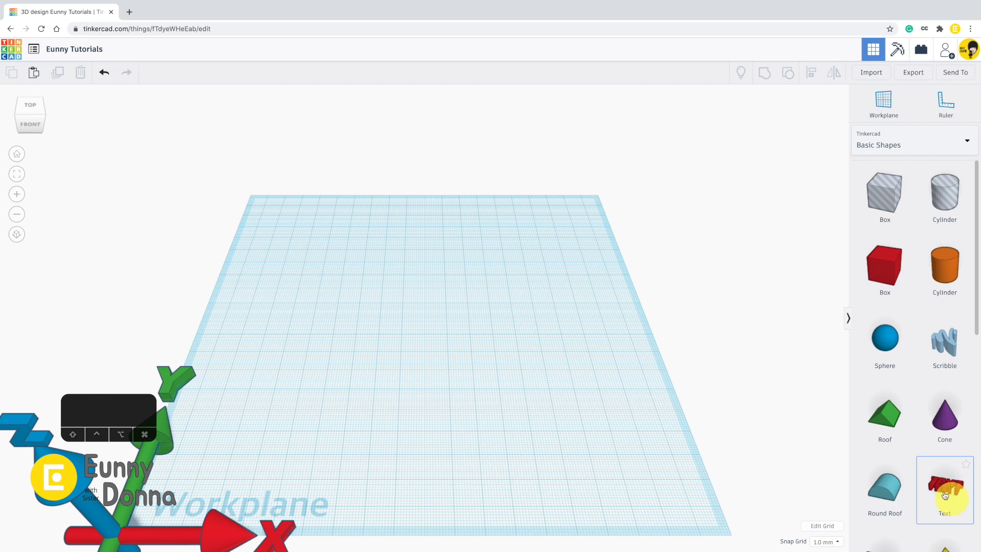
left_click_drag(883, 265, 380, 343)
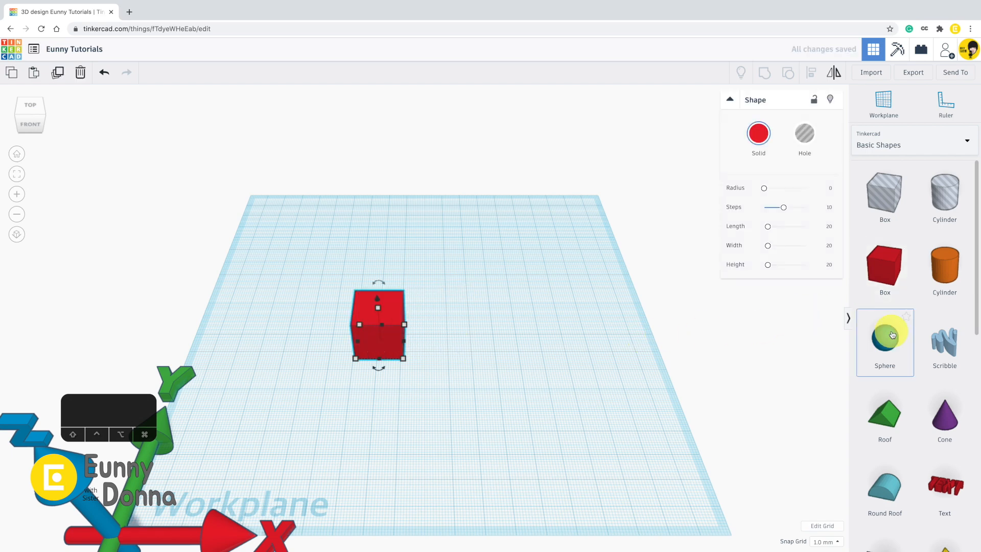
left_click_drag(885, 335, 532, 275)
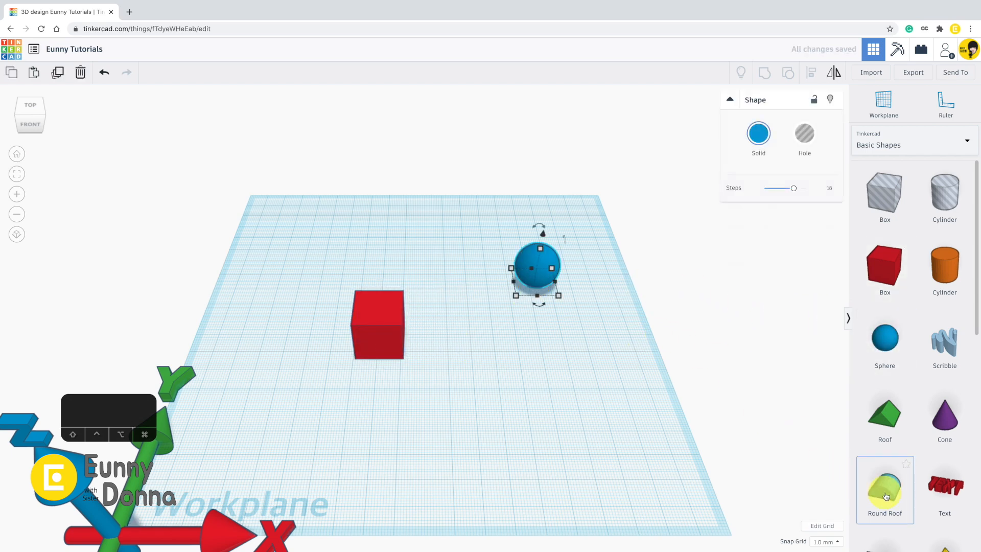
left_click_drag(884, 485, 510, 357)
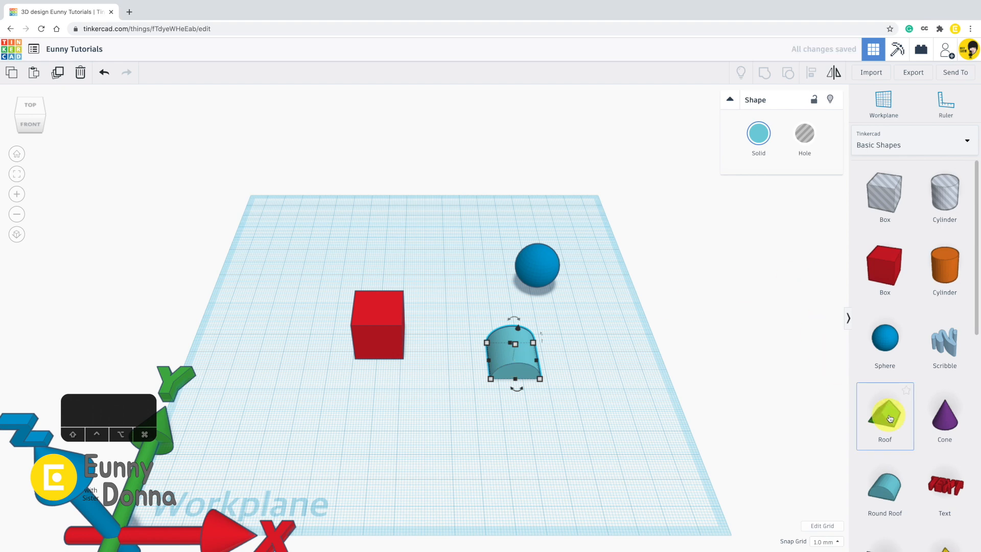
left_click_drag(884, 414, 443, 251)
left_click_drag(944, 263, 317, 280)
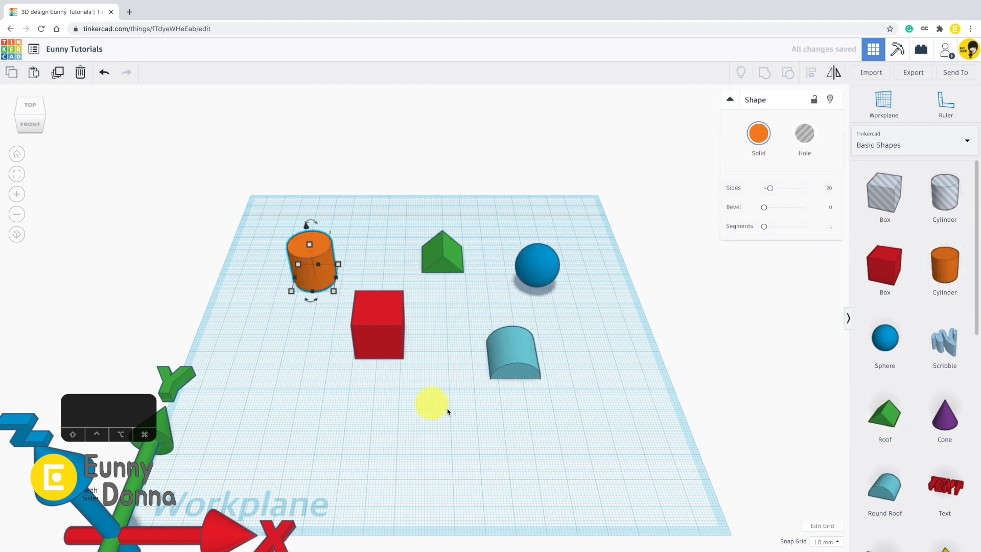
Step: Examine the shapes from above and from the right side, selecting the box, green roof and sphere in turn
right_click_drag(606, 306, 573, 322)
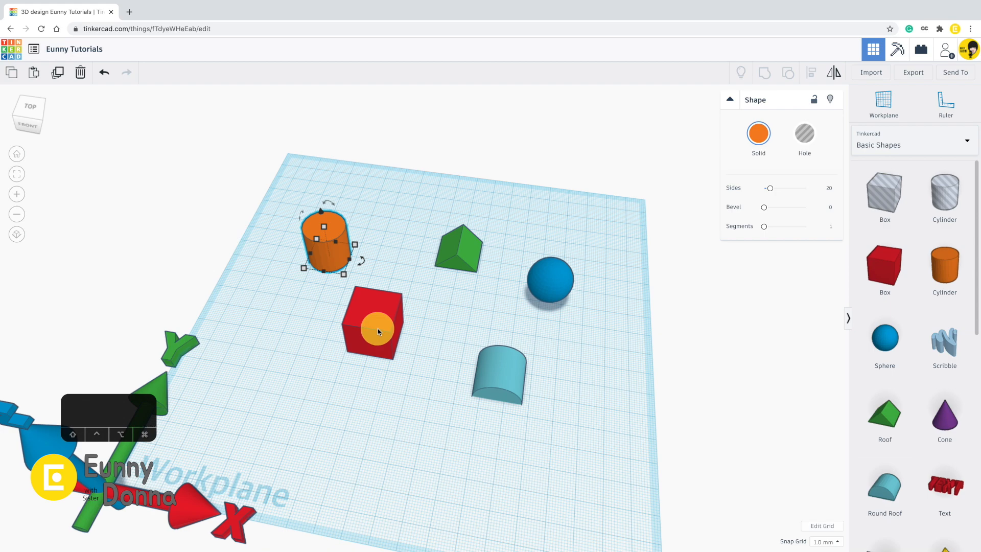
right_click_drag(445, 434, 315, 391)
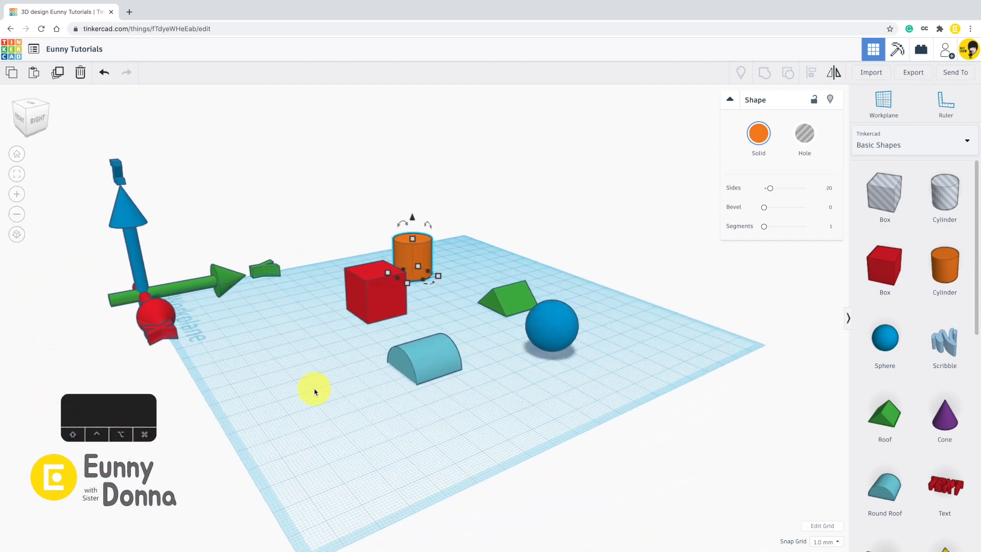
left_click(367, 293)
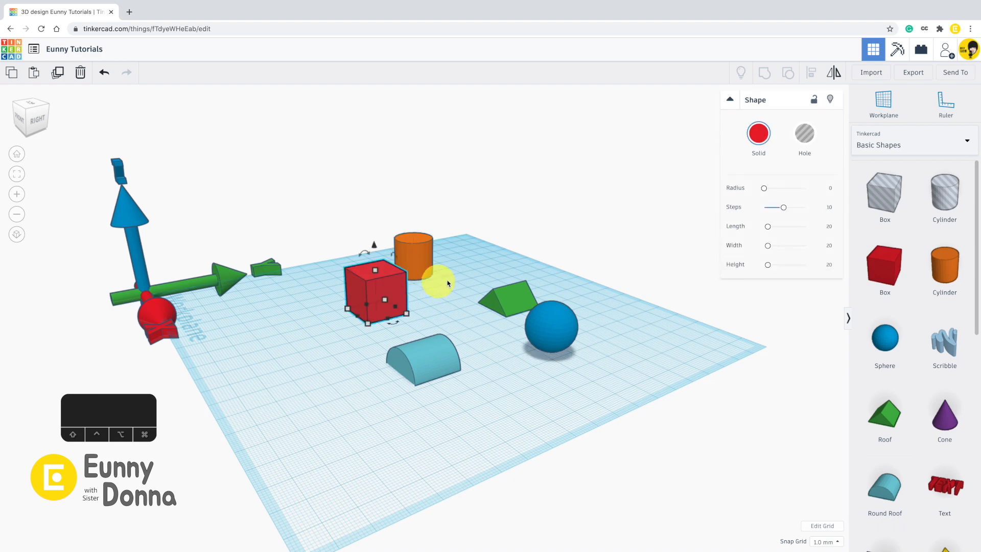
left_click(516, 293)
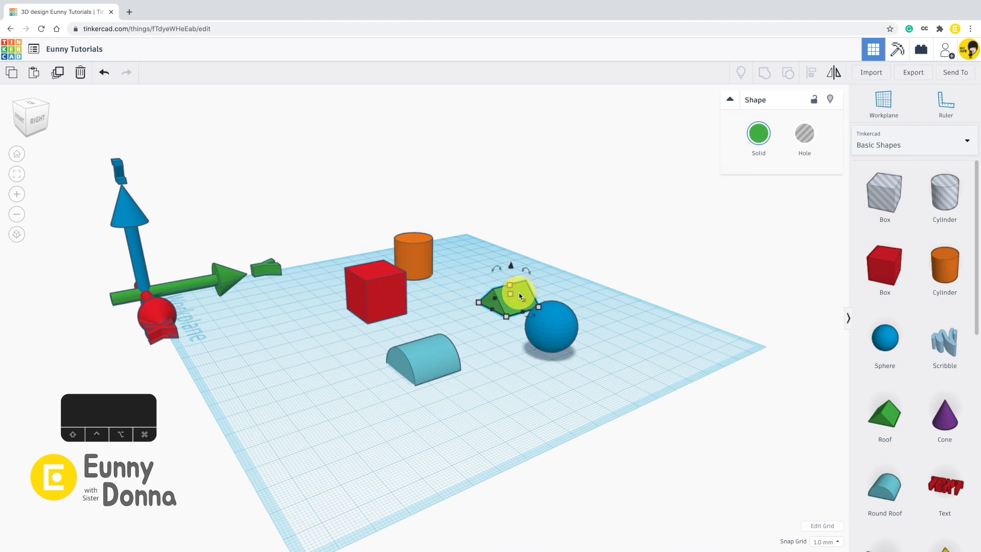
left_click(548, 336)
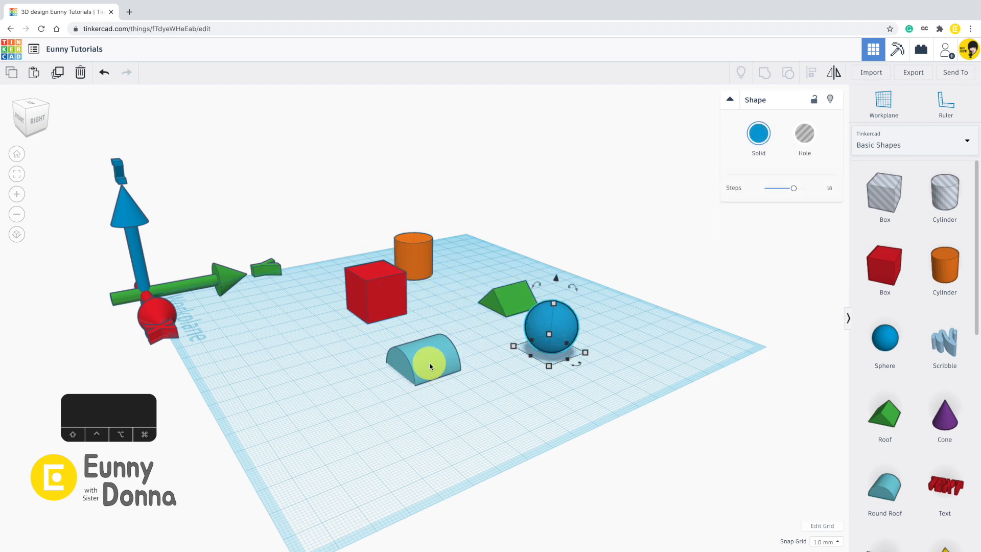
Step: Rearrange the shapes, moving the round roof beside the cylinder, the red box 38 mm along X, and the sphere in front of the cylinder
left_click_drag(437, 364, 394, 395)
right_click_drag(325, 356, 388, 351)
left_click_drag(381, 333, 474, 324)
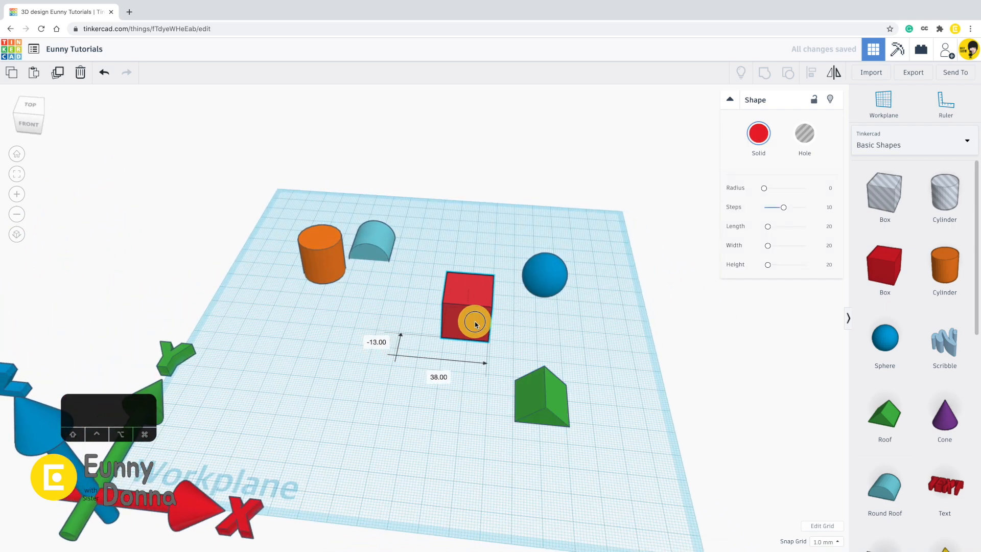
left_click_drag(547, 271, 313, 354)
Step: Try to move the blue sphere upward from a low front view by moving it freely, and undo the move
right_click_drag(418, 409, 505, 322)
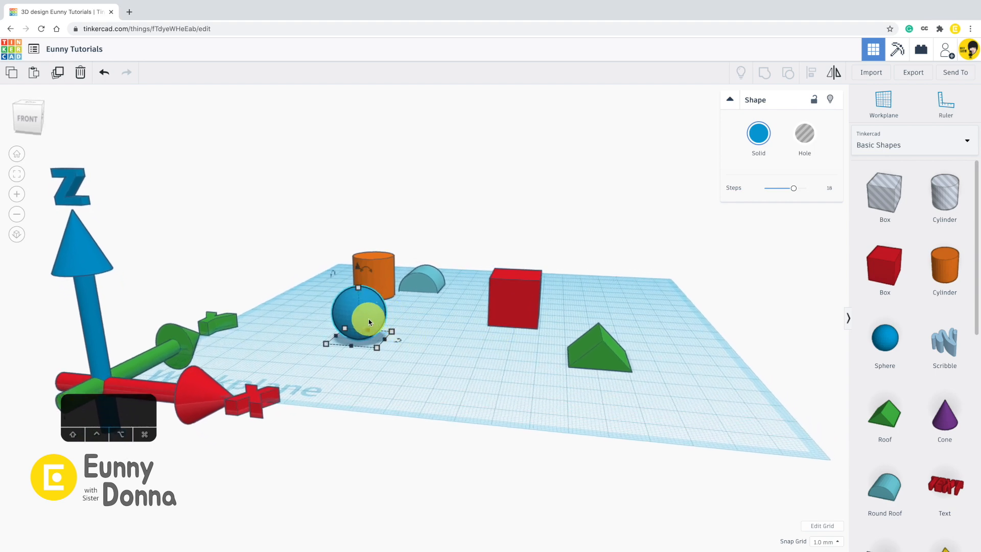
left_click_drag(370, 323, 659, 197)
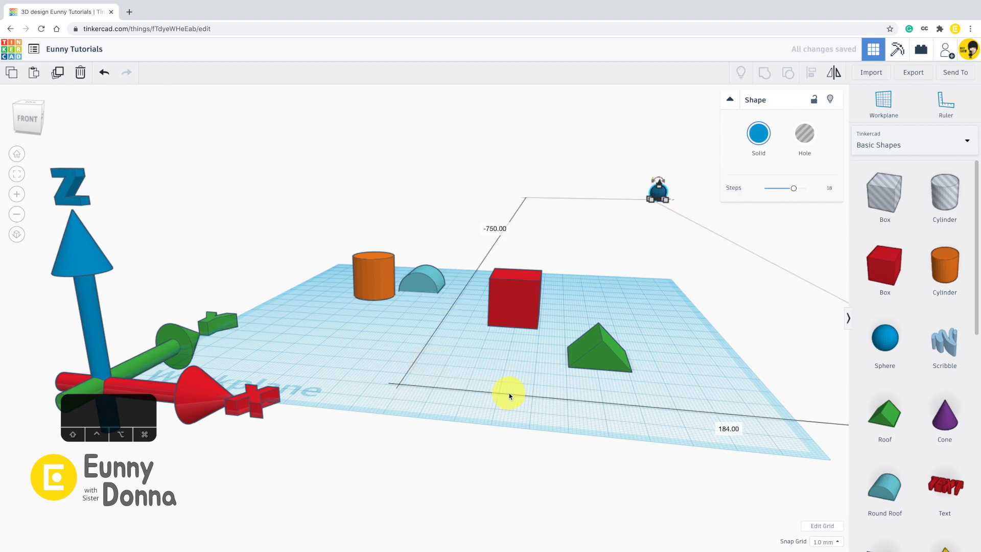
right_click_drag(525, 347, 543, 357)
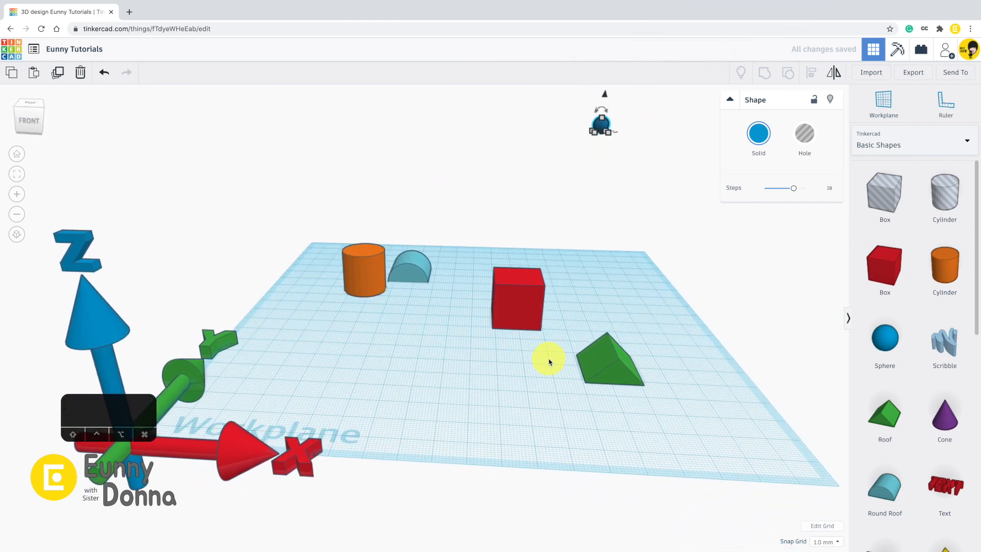
key("super+z")
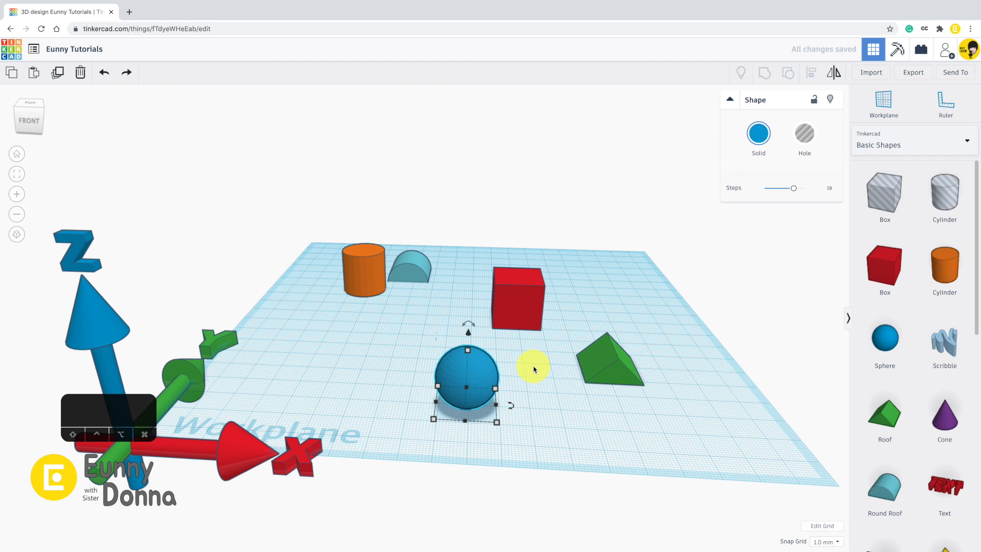
Step: Raise the blue sphere 38 mm above the workplane
right_click_drag(541, 357, 490, 342)
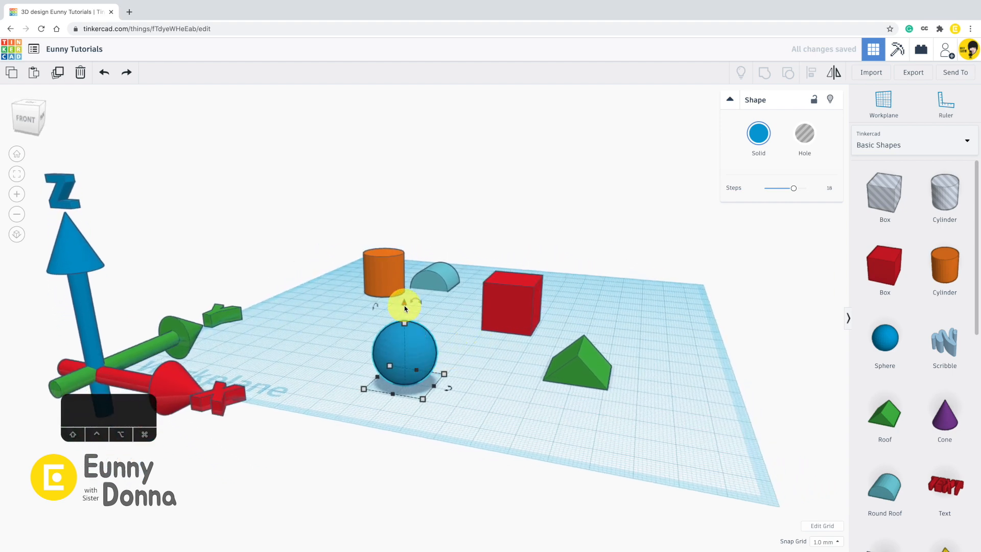
left_click_drag(404, 305, 412, 181)
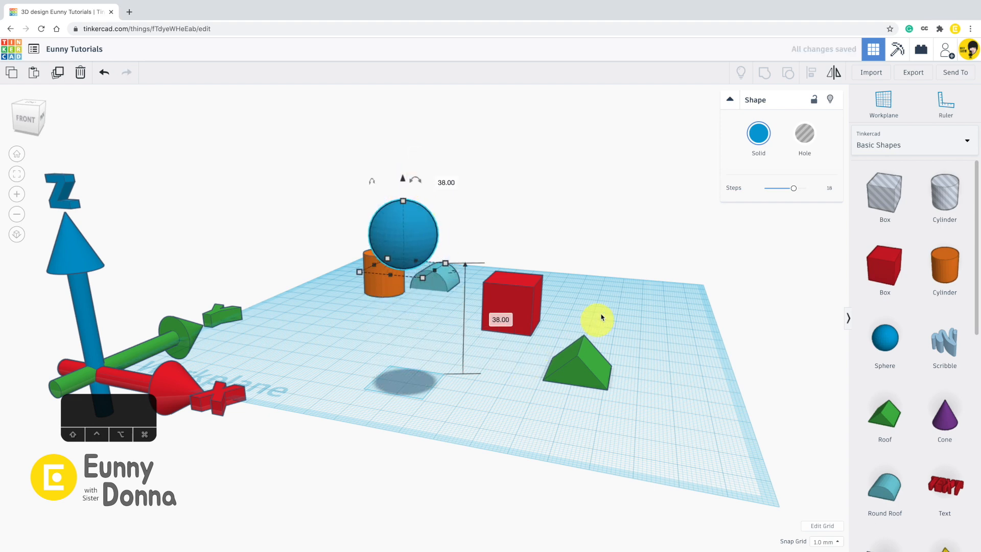
Step: Raise the green roof about 39 mm above the workplane
right_click_drag(658, 325, 558, 328)
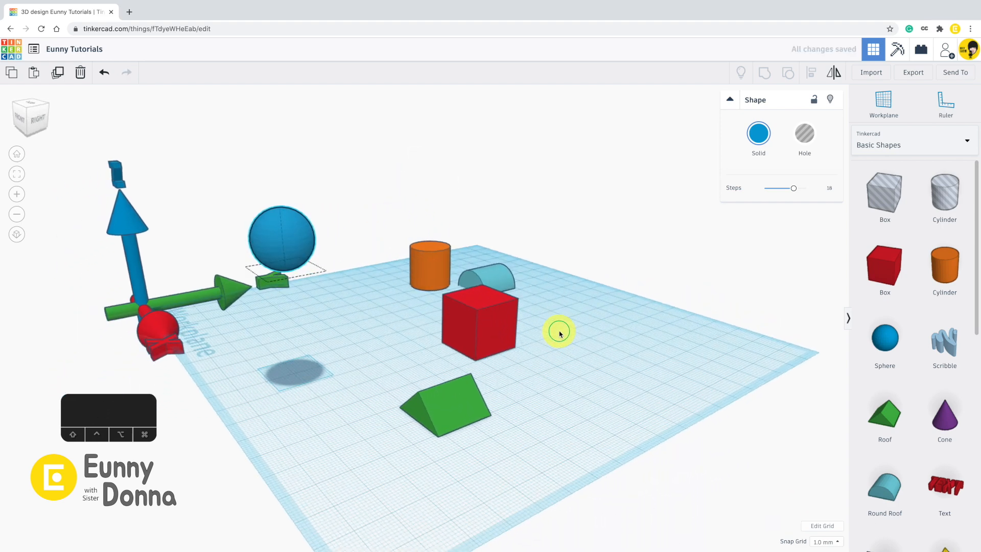
left_click(446, 415)
left_click_drag(450, 366, 449, 235)
Step: Move the red box toward the front of the workplane and lower it 63 mm below the workplane
right_click_drag(360, 331, 531, 327)
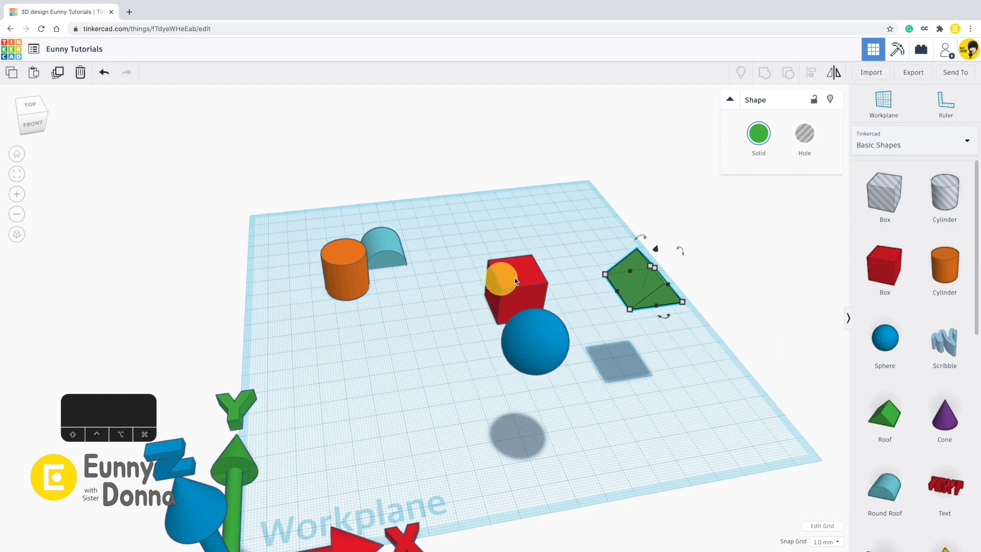
left_click_drag(501, 276, 438, 416)
right_click_drag(437, 416, 437, 300)
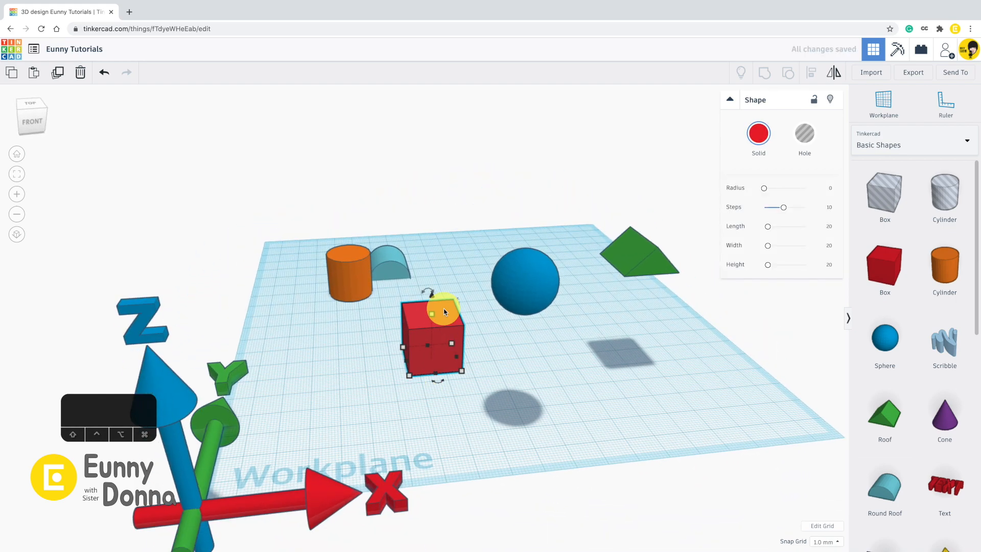
left_click_drag(431, 296, 450, 430)
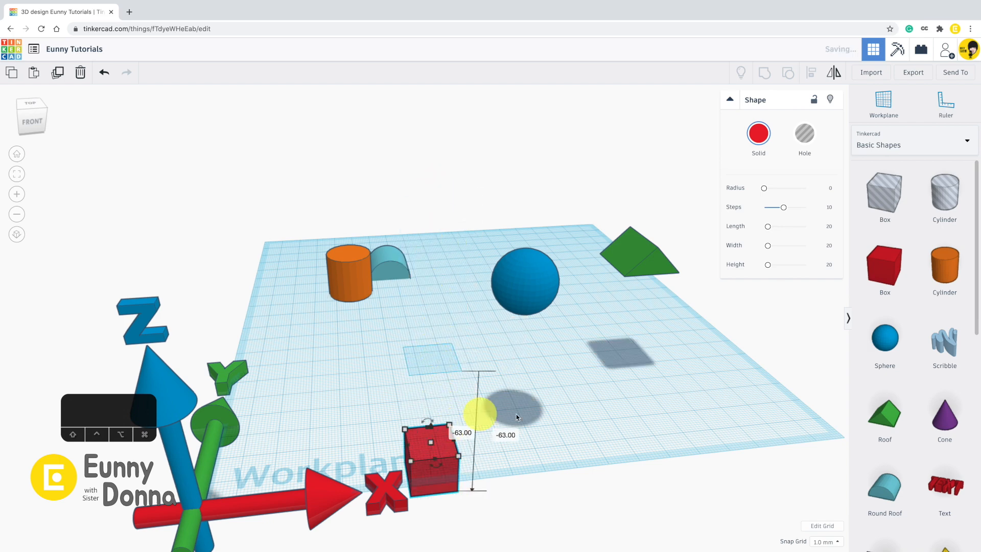
Step: Raise the orange cylinder 15 mm above the workplane
right_click_drag(546, 422, 442, 269)
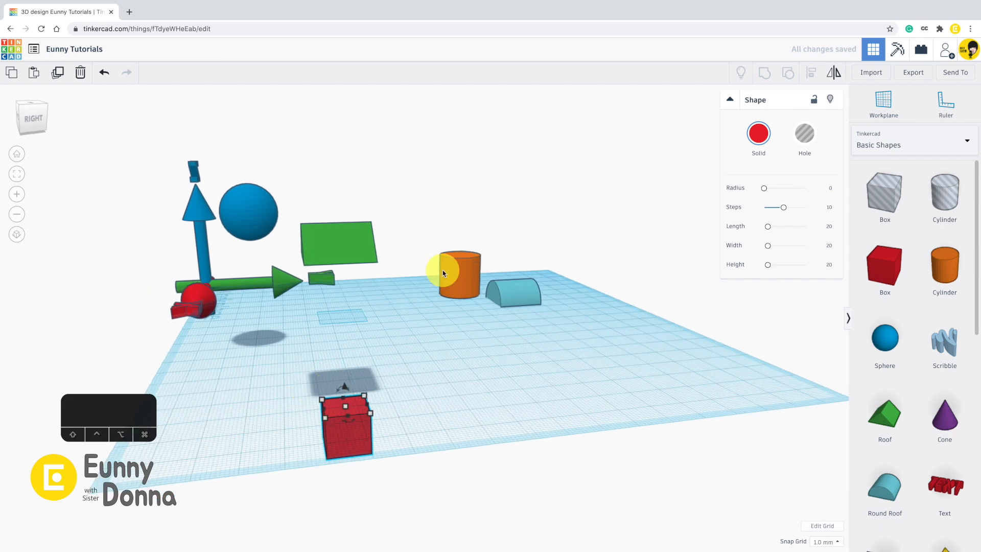
left_click(448, 276)
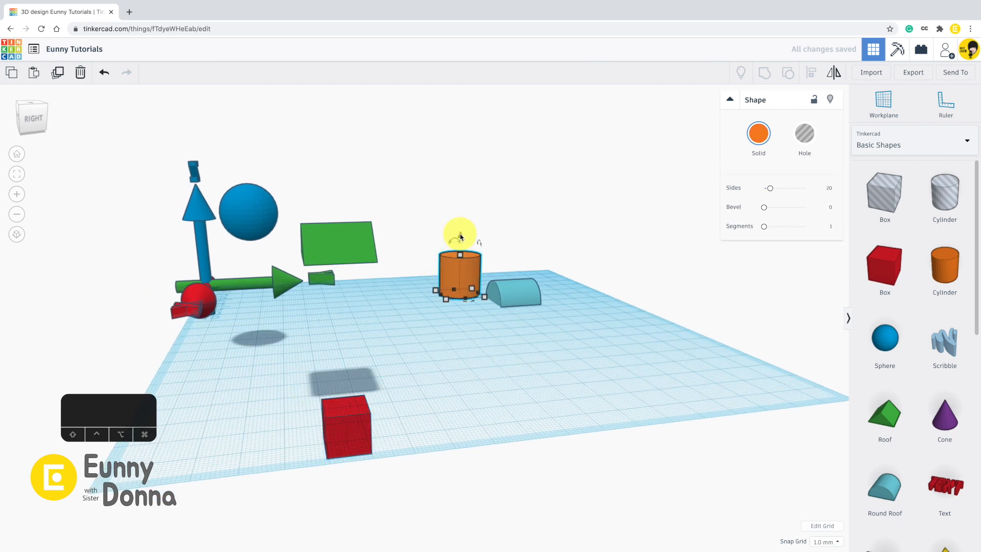
left_click_drag(460, 237, 444, 207)
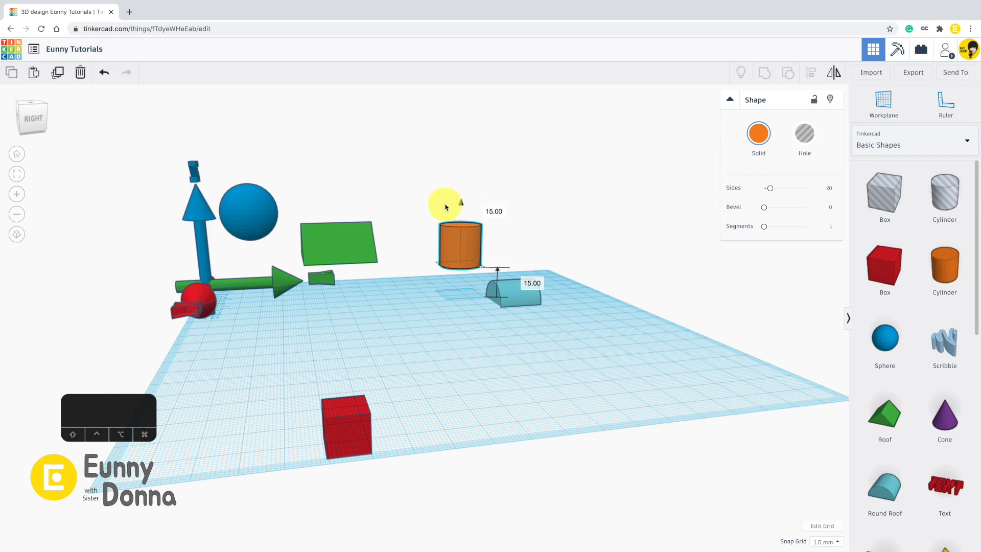
Step: Move the light blue round roof 26 mm along positive X and 21 mm toward the front of the workplane
right_click_drag(376, 343, 585, 408)
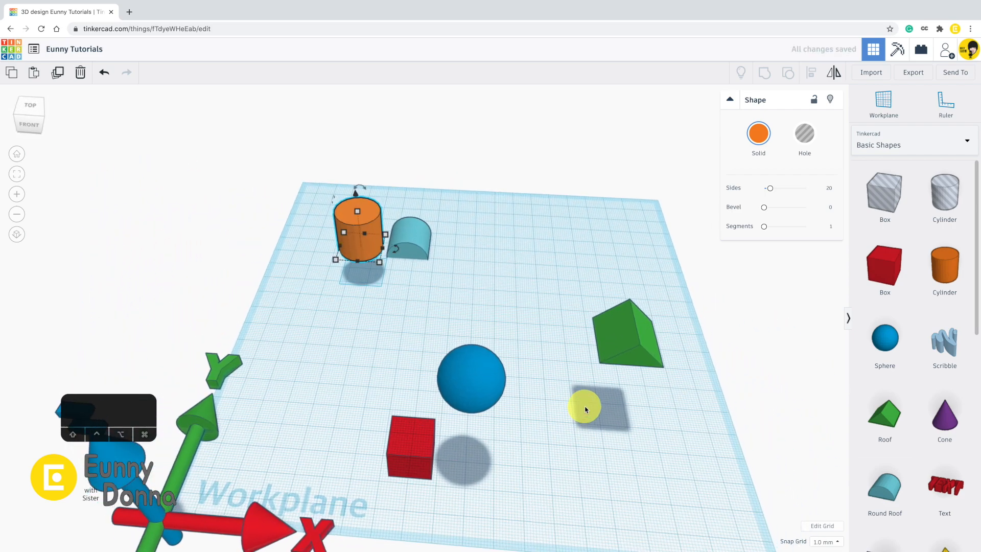
left_click(413, 234)
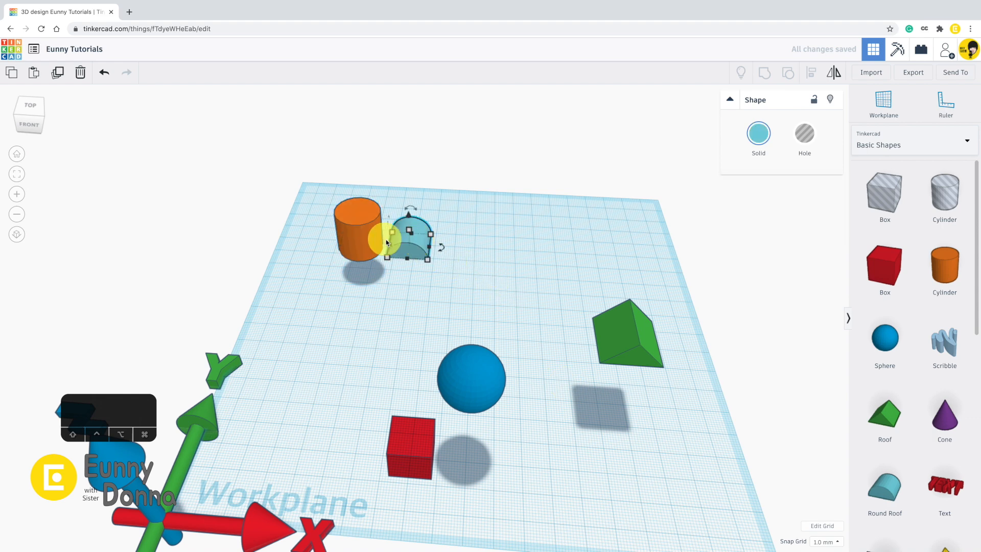
left_click_drag(387, 242, 451, 272)
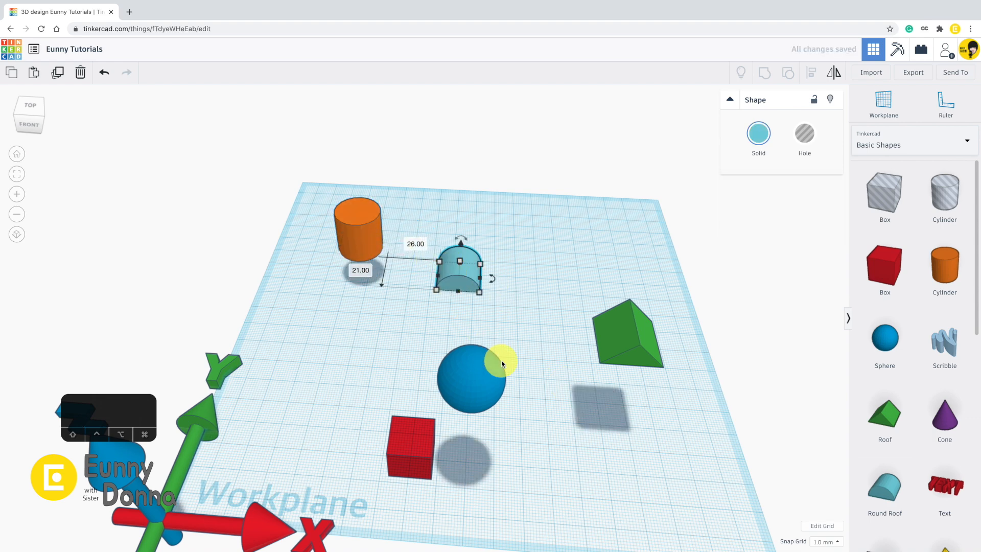
Step: Nudge the round roof in 1 mm grid steps, about 10 mm along positive X and about 12 mm toward the front
key("Right")
key("Right")
key("Right")
key("Right")
key("Right")
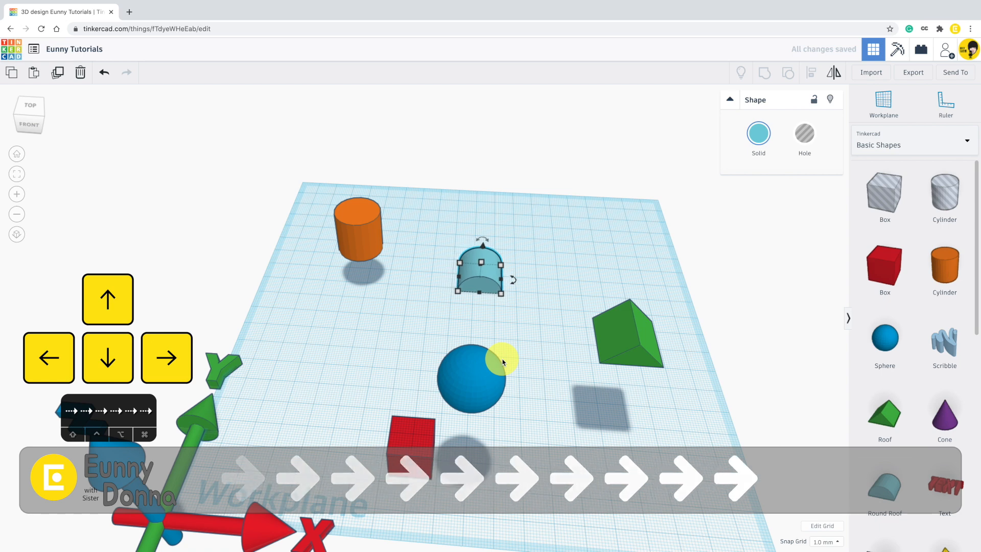
key("Down")
key("Down")
key("Down")
key("Down")
key("Down")
key("Down")
key("Down")
key("Down")
key("Down")
key("Down")
key("Down")
key("Down")
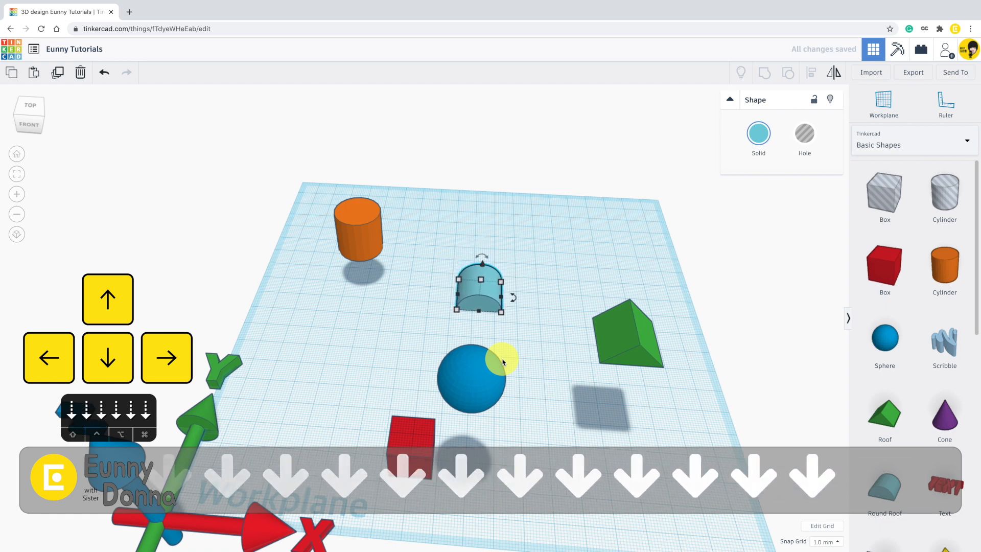
Step: Nudge the round roof back along negative X in 1 mm grid steps
key("Left")
key("Left")
key("Left")
key("Left")
key("Left")
key("Left")
key("Left")
key("Left")
key("Left")
key("Left")
key("Left")
key("Left")
key("Left")
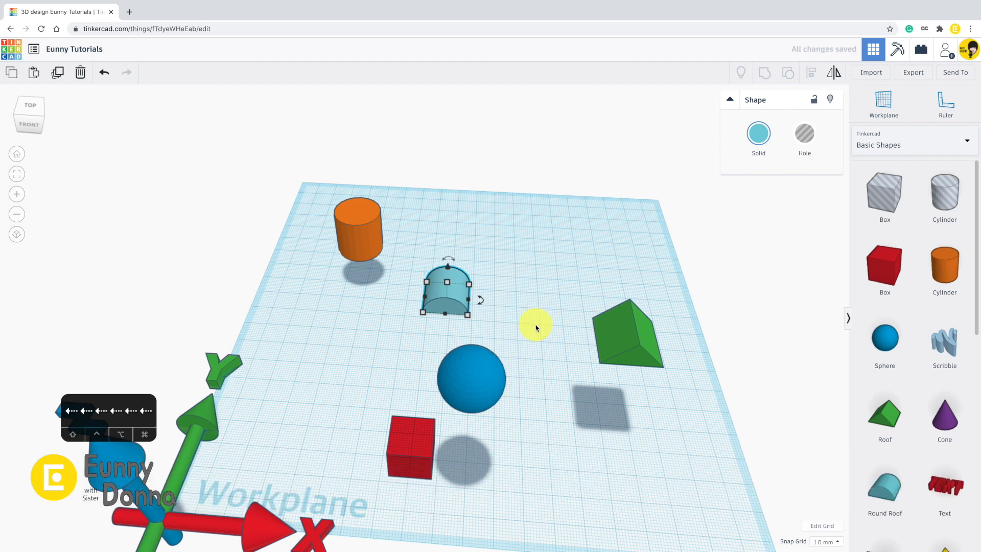
Step: Nudge the round roof vertically upward so it floats above the workplane, checking it from a low side view
mouse_move(535, 326)
left_mouse_down("ctrl")
mouse_move(526, 315)
mouse_move(543, 328)
left_mouse_up("ctrl")
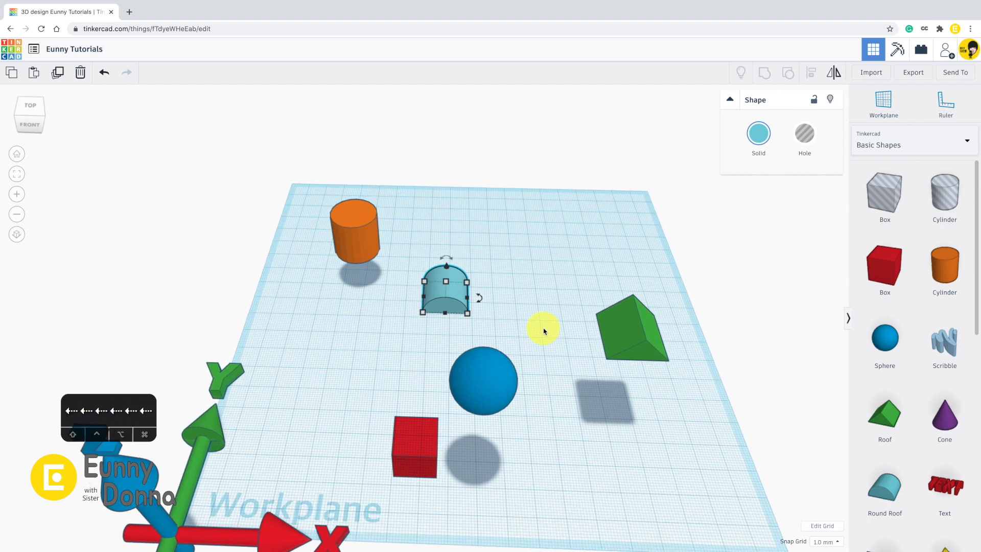
key("super+Up")
key("super+Up")
key("super+Up")
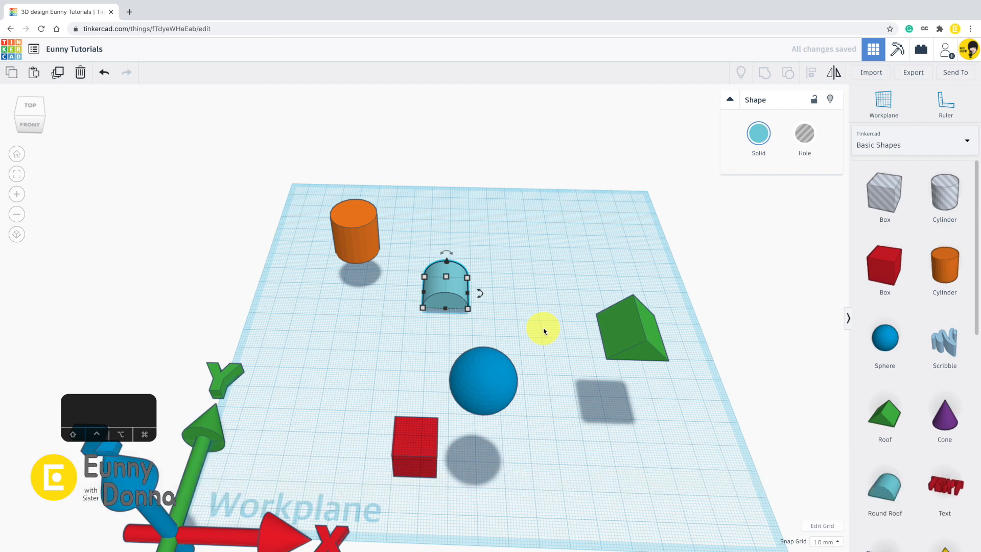
right_click_drag(543, 331, 480, 281)
key("super+Up")
key("super+Up")
key("super+Up")
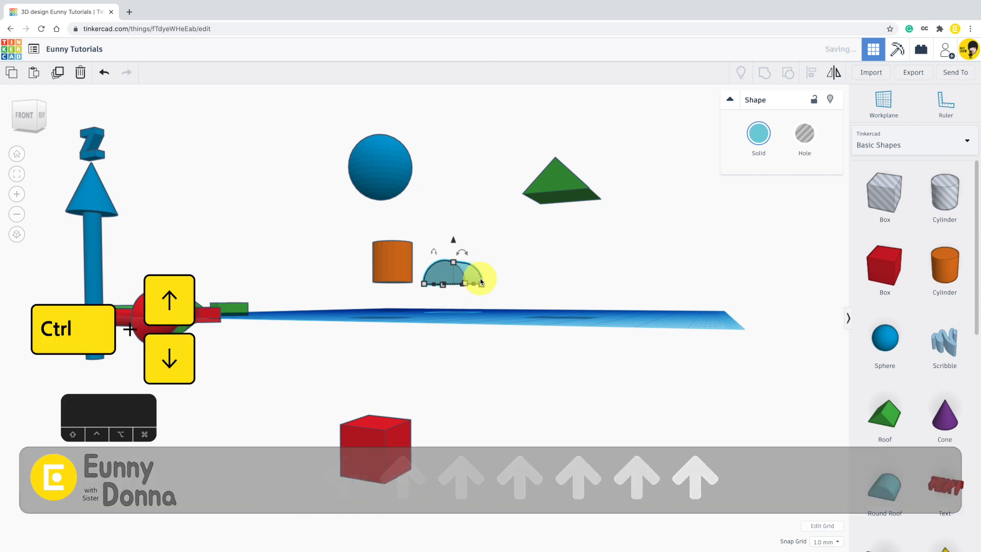
Step: Nudge the round roof vertically downward until it sits below the workplane
key("super+Down")
key("super+Down")
key("super+Down")
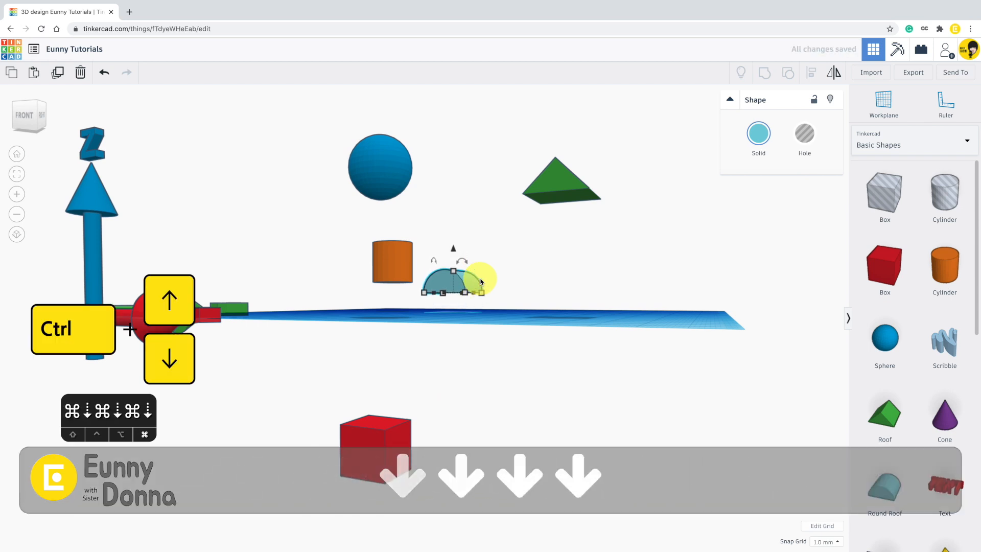
key("super+Down")
key("super+Down")
key("super+Down")
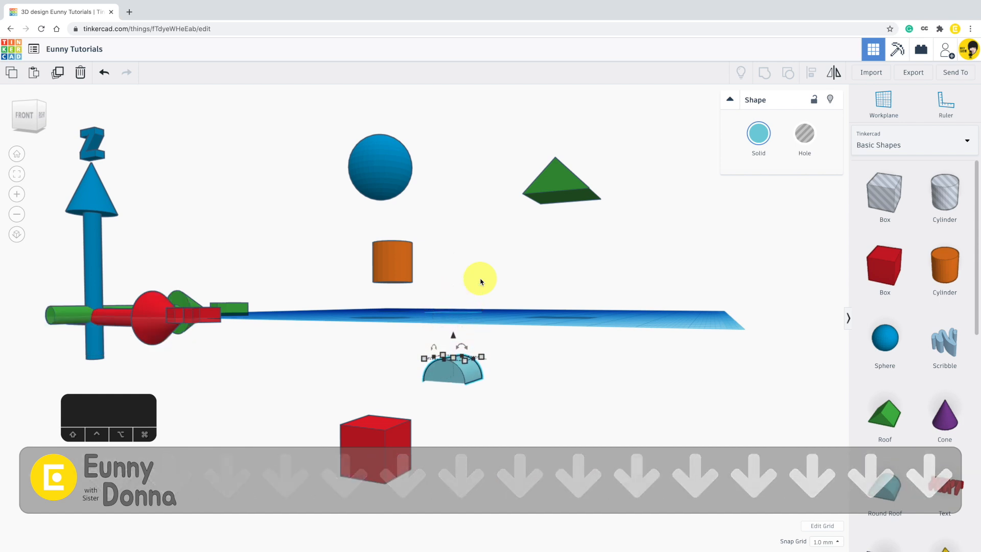
Step: Move the blue sphere 139 mm toward the back and 22 mm along negative X, and lower it partway toward the workplane
right_click_drag(530, 309, 535, 392)
middle_click_drag(466, 423, 481, 403)
right_click_drag(481, 403, 477, 394)
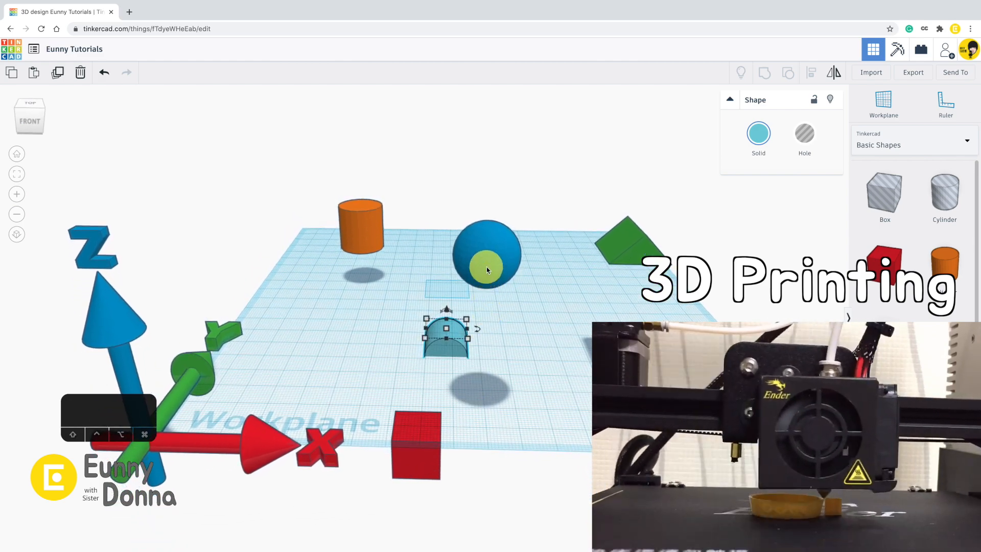
left_click_drag(486, 267, 526, 219)
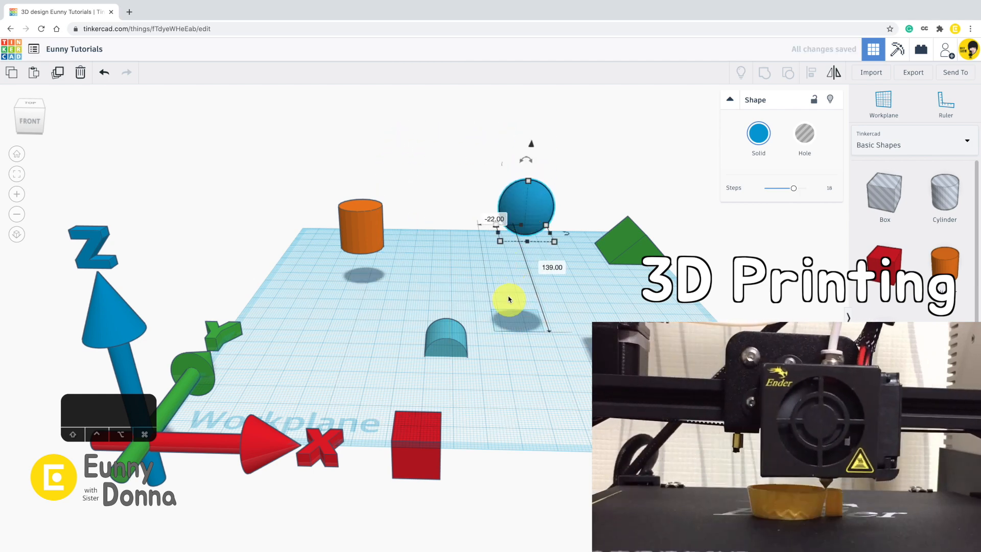
left_click_drag(531, 145, 533, 190)
Step: Drop the blue sphere and the orange cylinder onto the workplane
right_click_drag(442, 287, 433, 265)
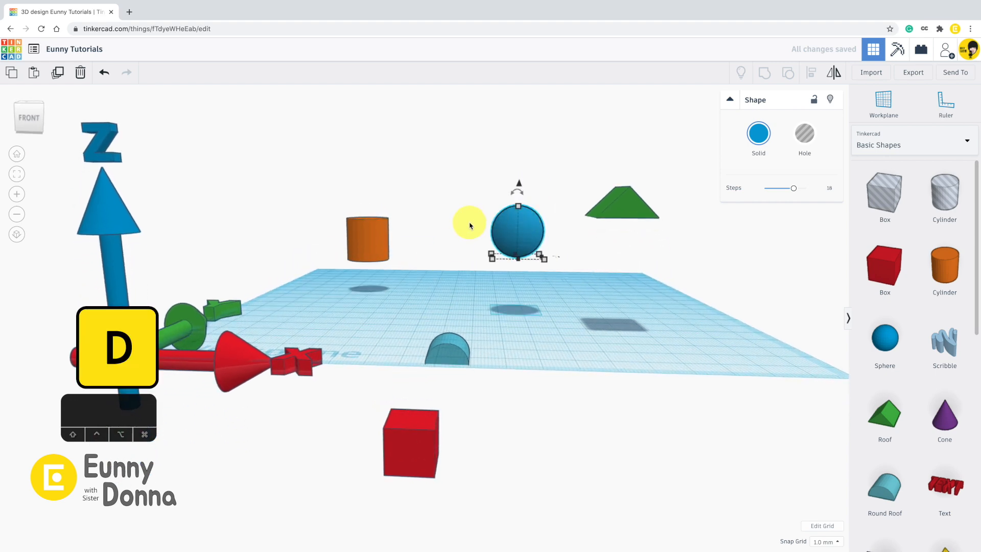
key("d")
right_click_drag(469, 233, 430, 249)
left_click(385, 226)
key("d")
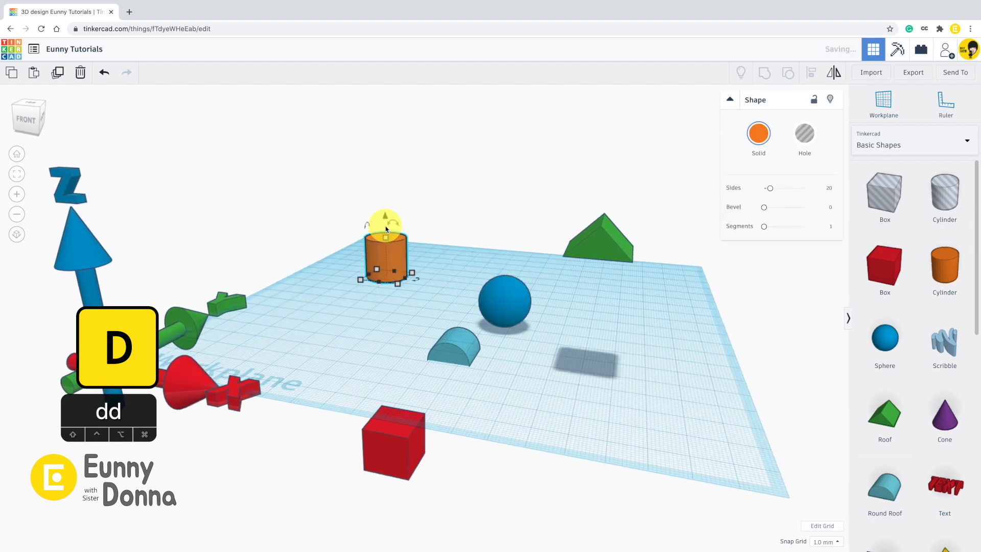
Step: Drop the round roof, the red box and the green roof onto the workplane one after another
left_click(457, 342)
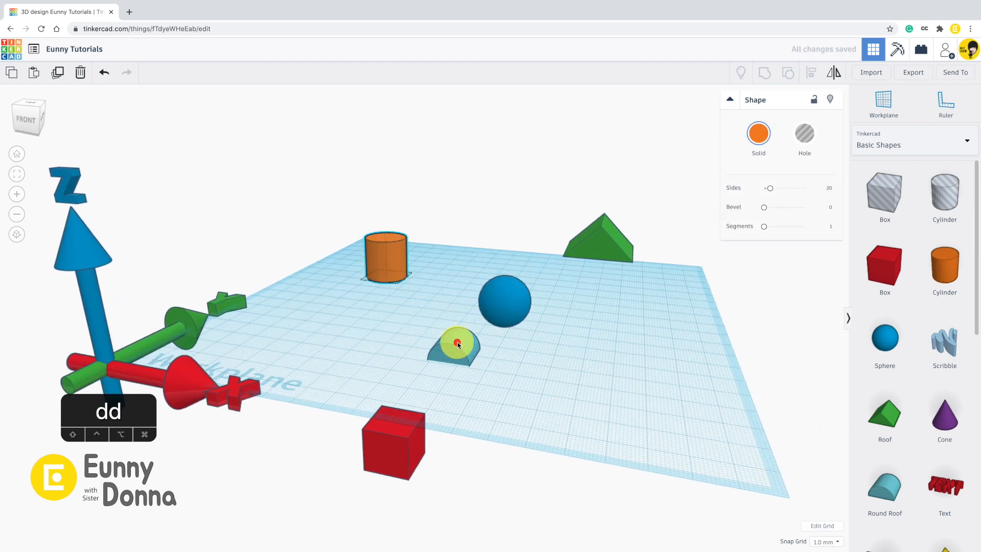
key("d")
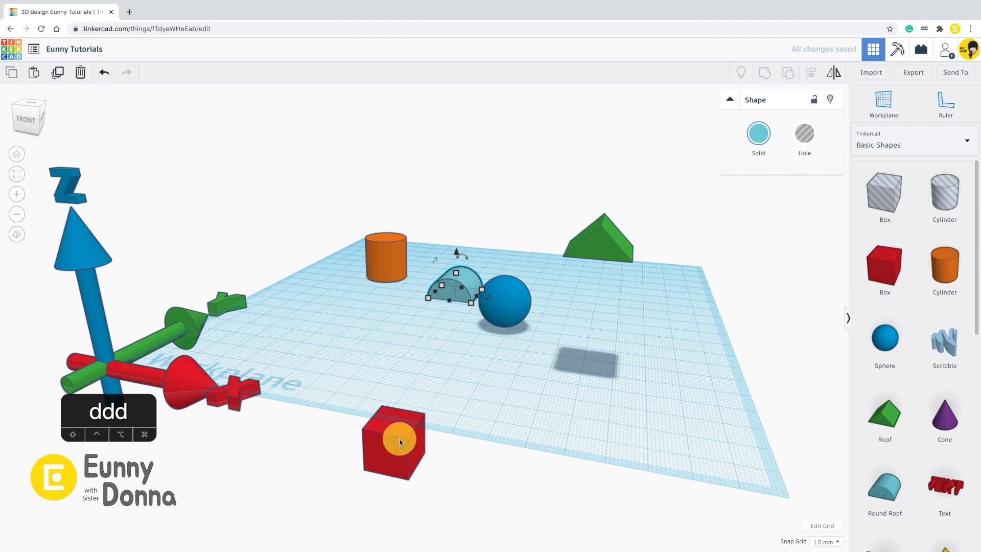
left_click(393, 449)
key("d")
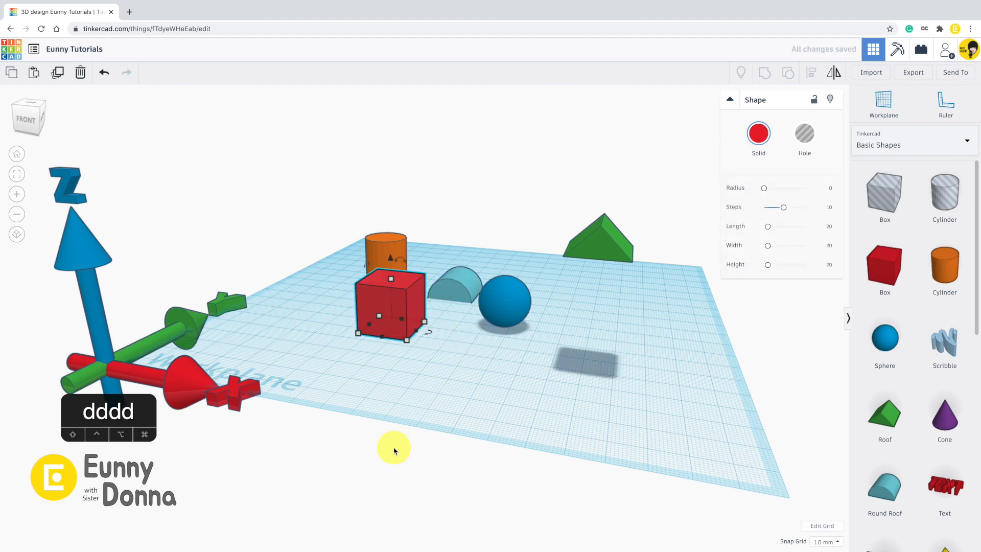
left_click(607, 241)
key("d")
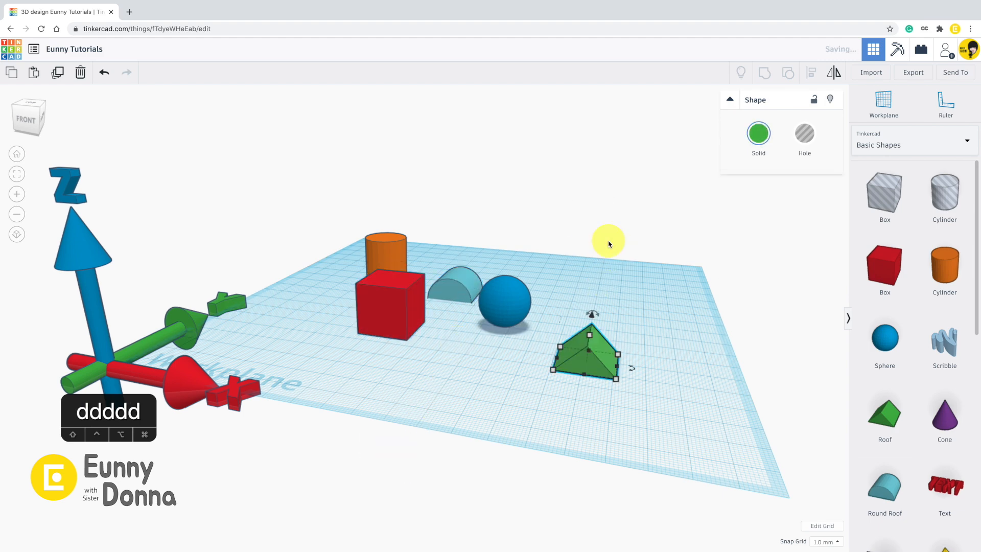
Step: Undo the green roof's drop, set its height to 39 mm above the workplane, and drop it again
right_click_drag(464, 201, 508, 210)
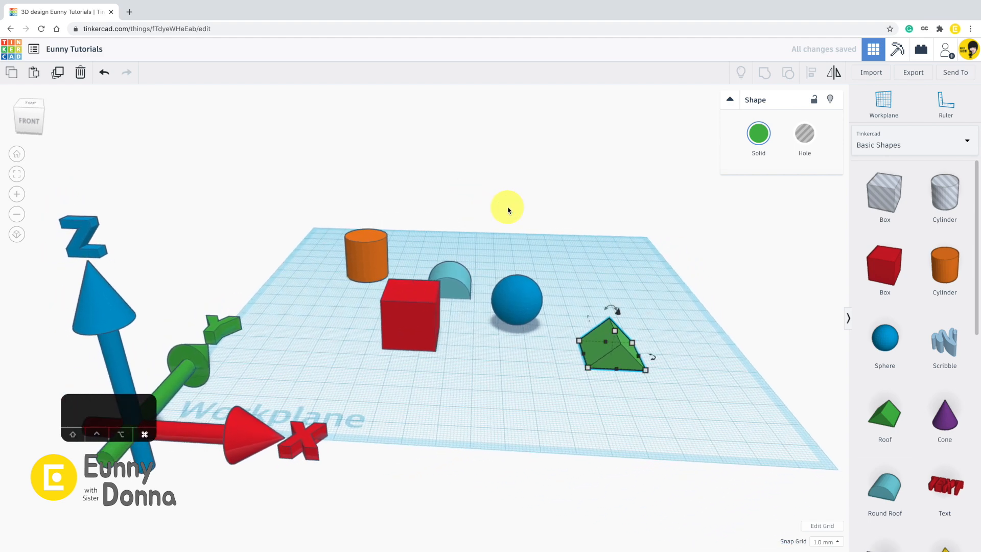
key("super+z")
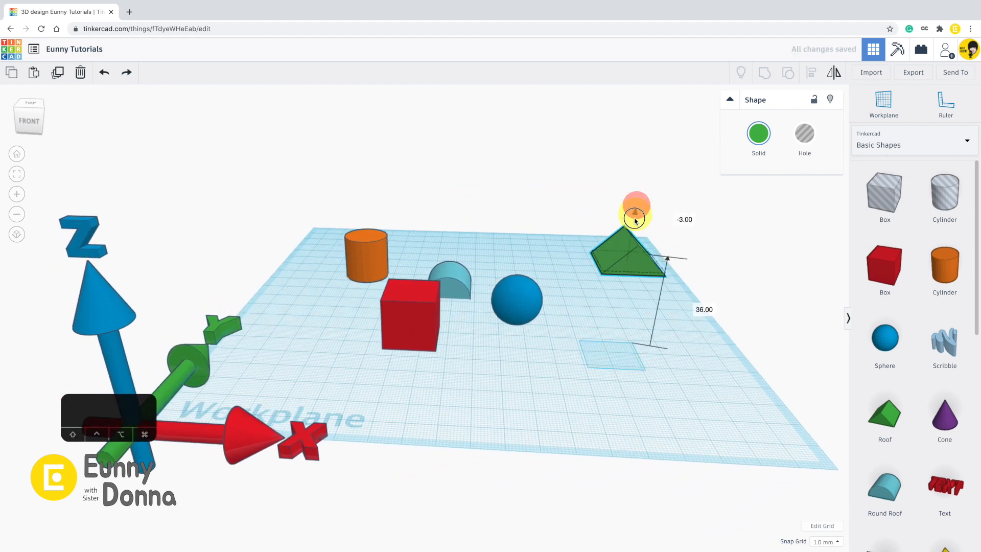
mouse_move(635, 220)
left_mouse_down()
mouse_move(624, 332)
mouse_move(632, 193)
mouse_move(632, 207)
left_mouse_up()
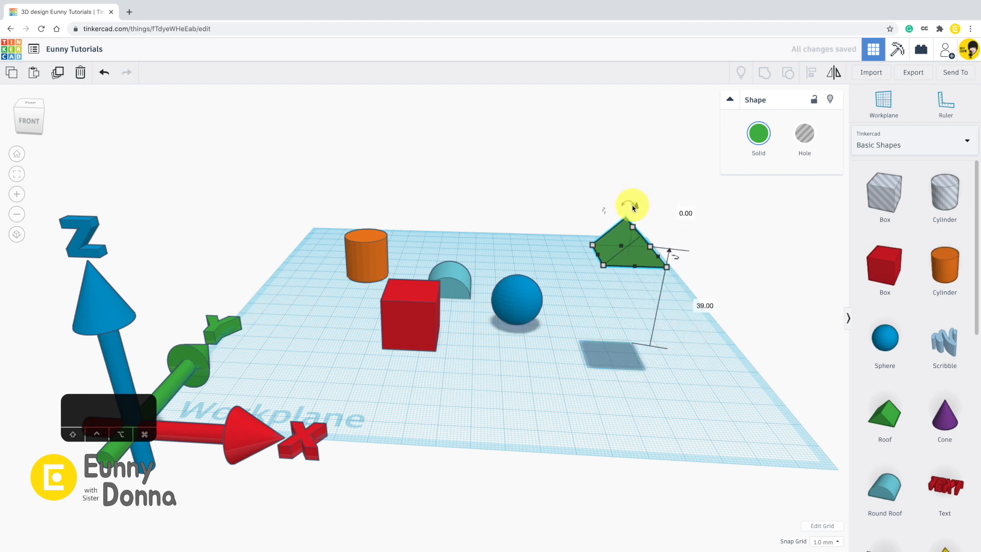
key("d")
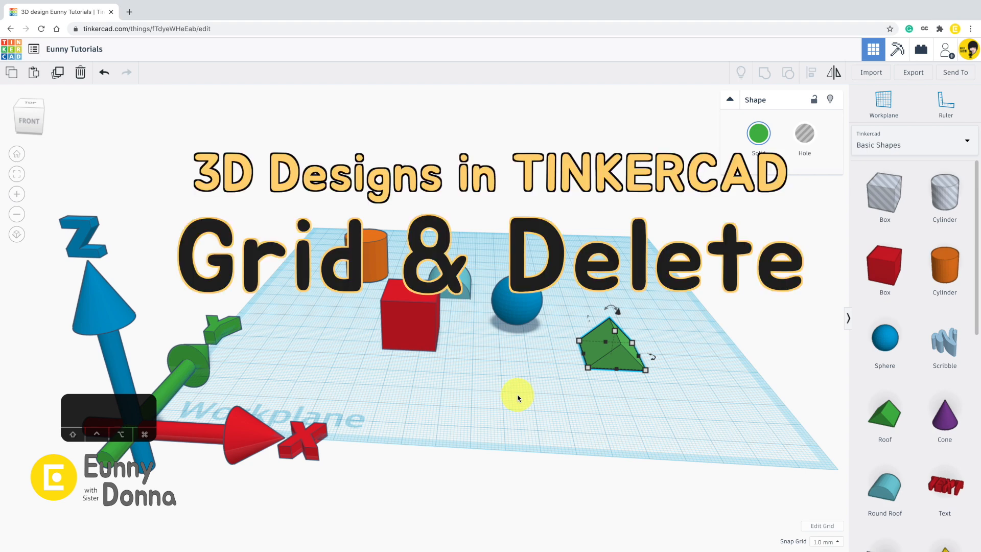
Step: Nudge the red box 2 mm along positive X and 2 mm toward the front of the workplane
right_click_drag(491, 381, 493, 397)
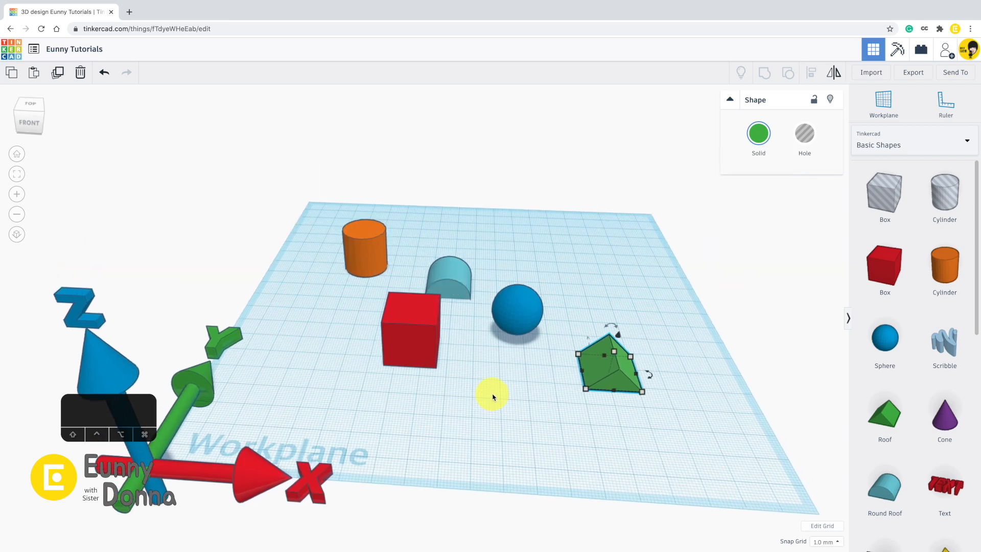
left_click(428, 345)
key("Right")
key("Right")
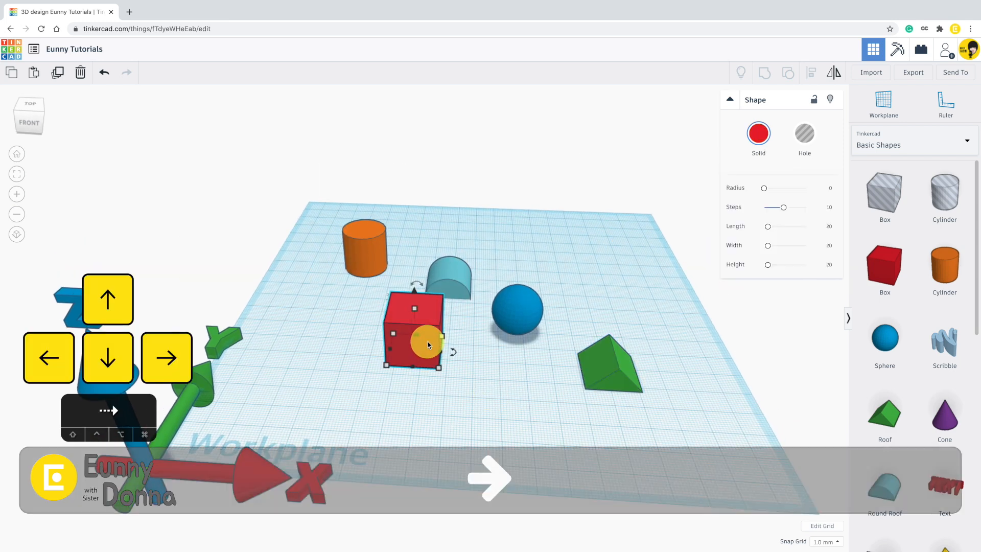
key("Down")
key("Down")
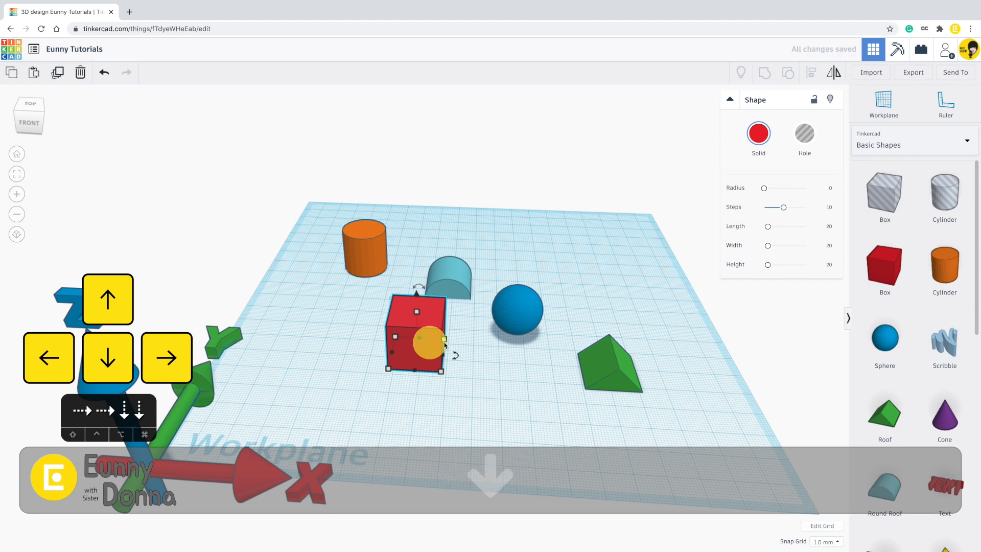
Step: Nudge the blue sphere 2 mm toward the back and 2 mm along positive X
left_click(516, 312)
key("Up")
key("Up")
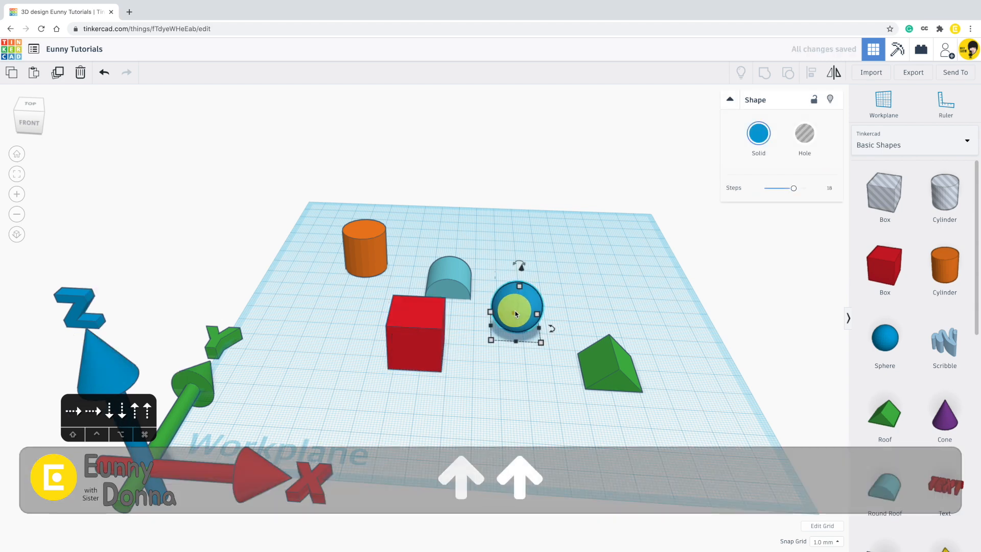
key("Right")
key("Right")
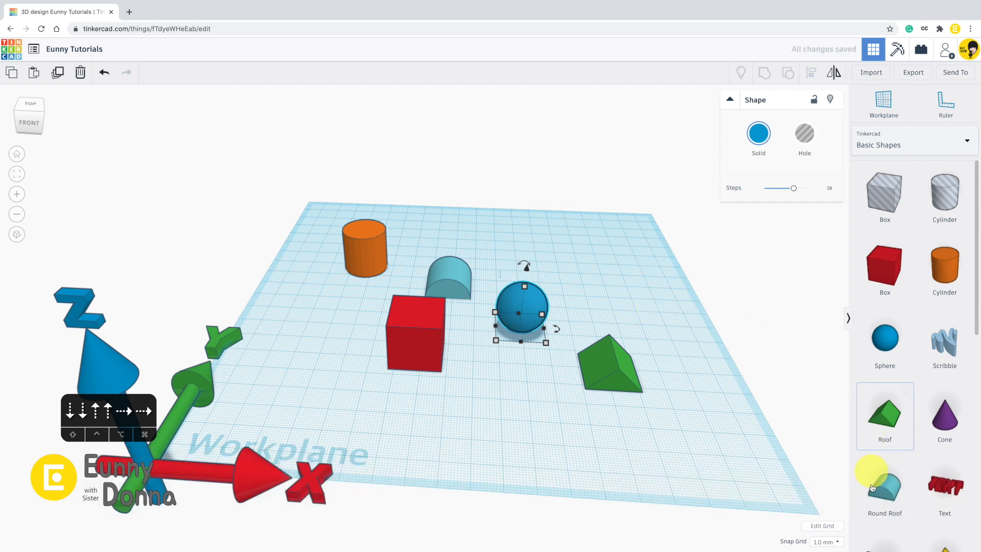
Step: Set the snap grid to 5.0 mm and nudge the blue sphere 10 mm along positive X and about 25 mm toward the front
left_click(838, 542)
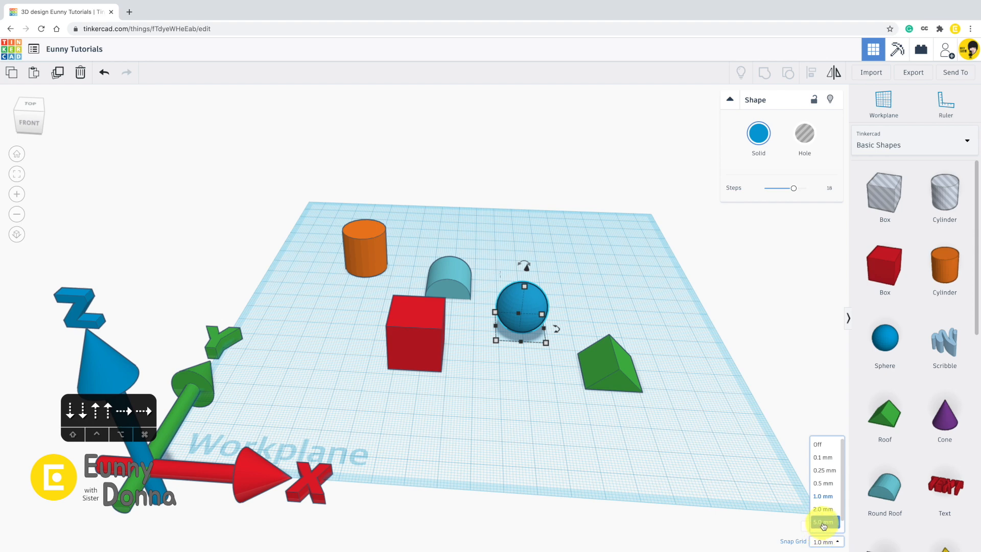
left_click(823, 522)
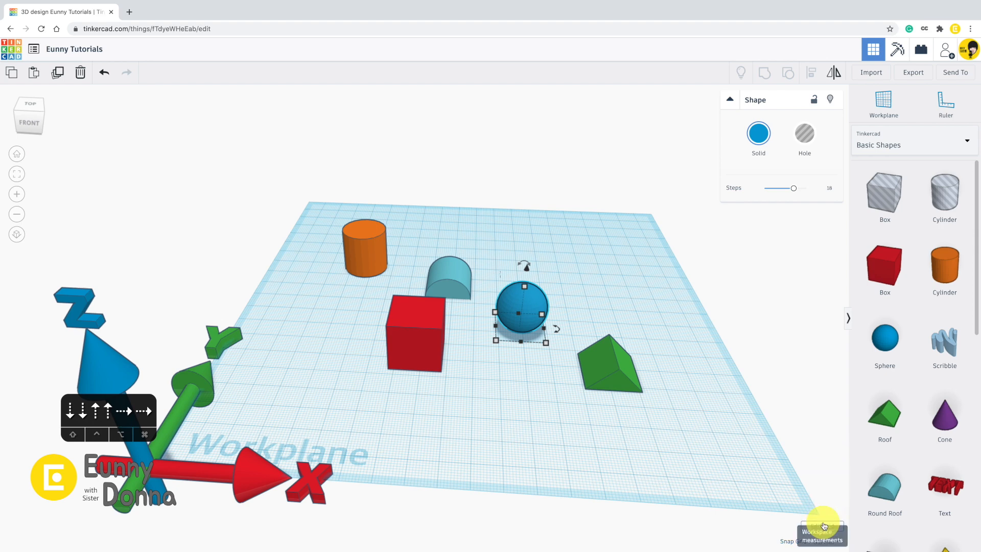
key("Right")
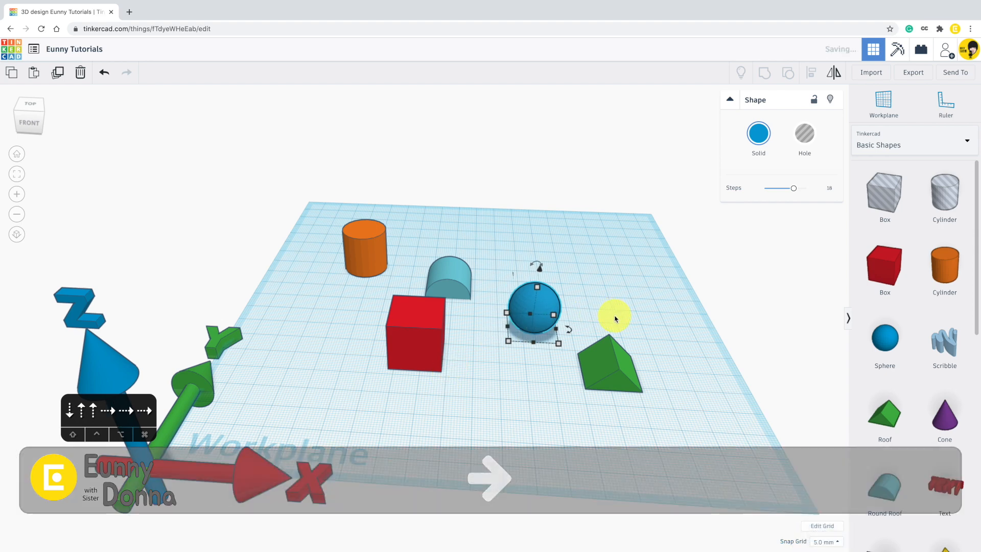
key("Right")
key("Down")
key("Down")
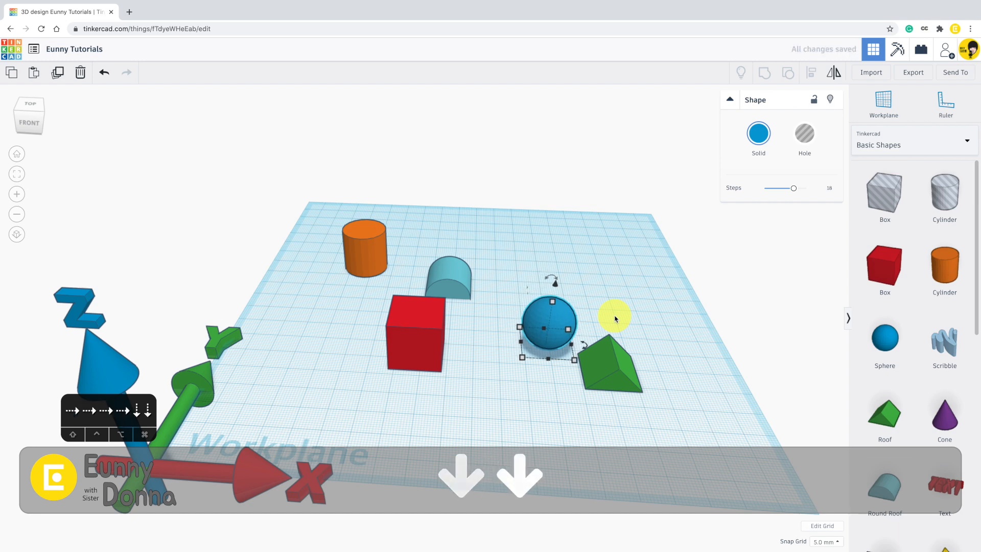
key("Down")
key("Down")
key("Down")
key("Down")
Step: Nudge the green roof forward and backward along Y in 5 mm increments, ending 5 mm farther toward the back of the workplane
left_click(615, 363)
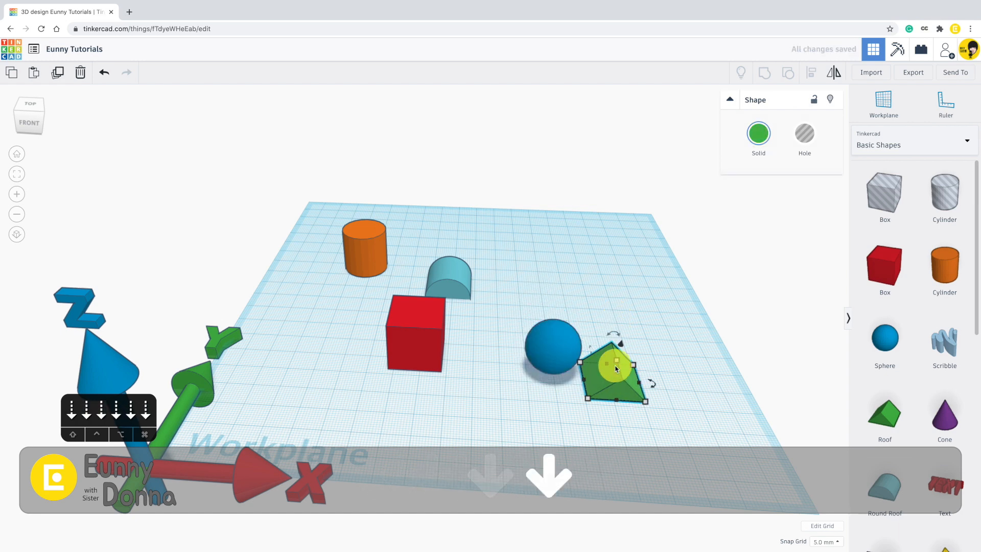
key("Down")
key("Up")
key("Up")
key("Up")
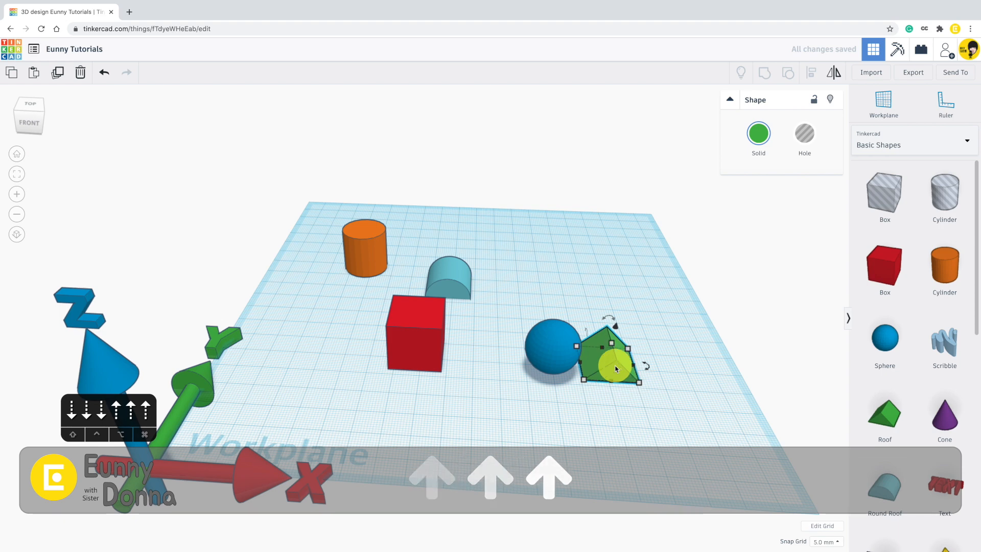
Step: Set the snap grid to 1.0 mm and nudge the green roof 2 mm along positive X
left_click(825, 541)
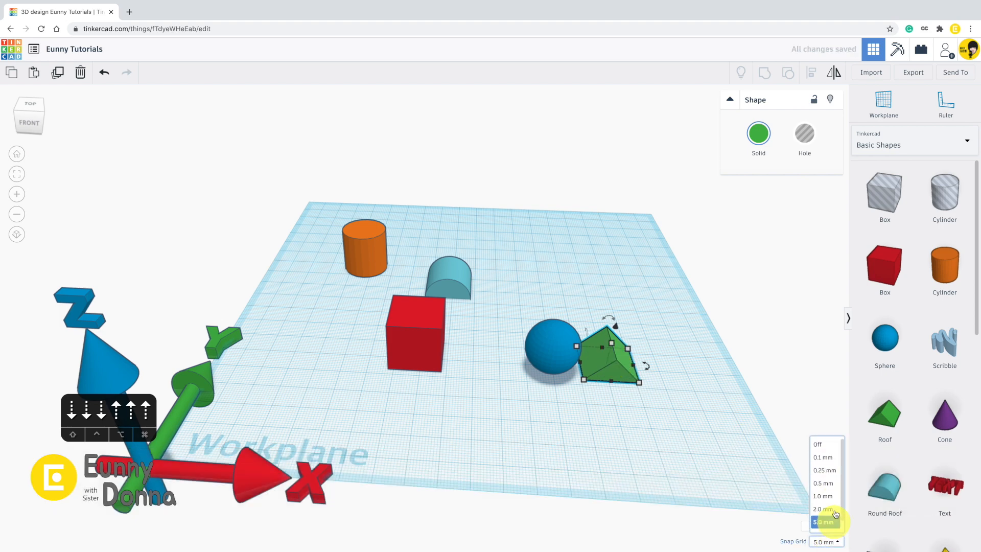
left_click(825, 496)
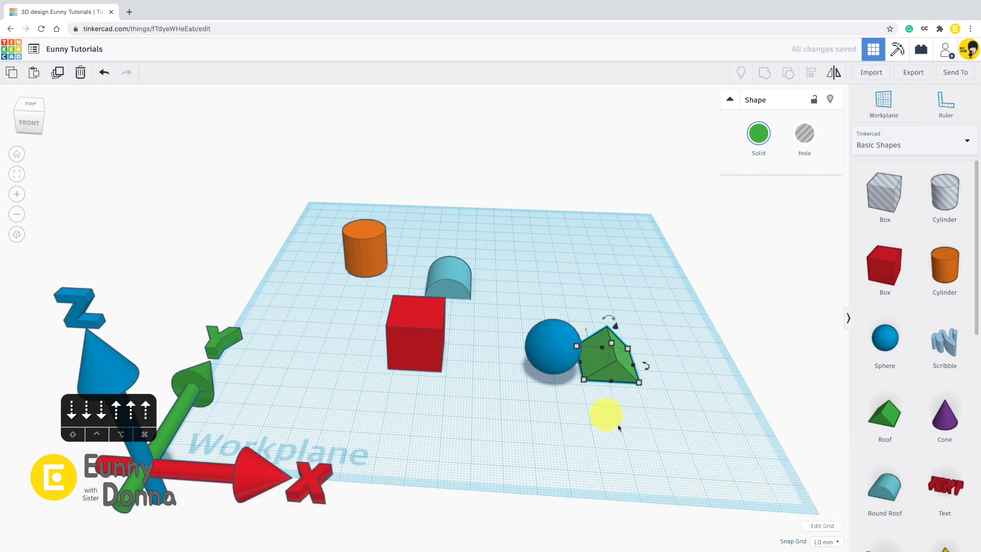
key("Right")
key("Right")
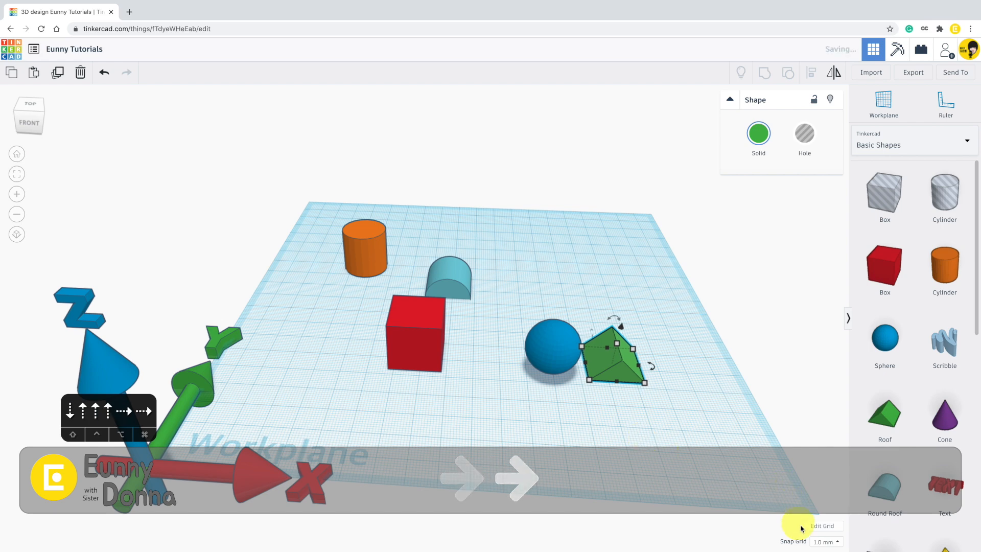
Step: Set the snap grid to 0.1 mm and nudge the green roof 1 mm along positive X in 0.1 mm increments
left_click(827, 541)
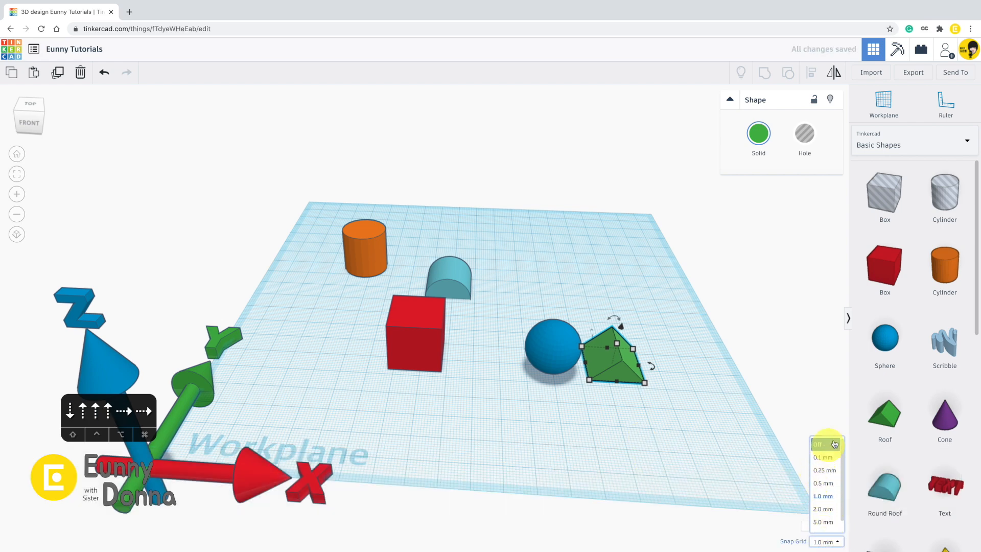
left_click(829, 458)
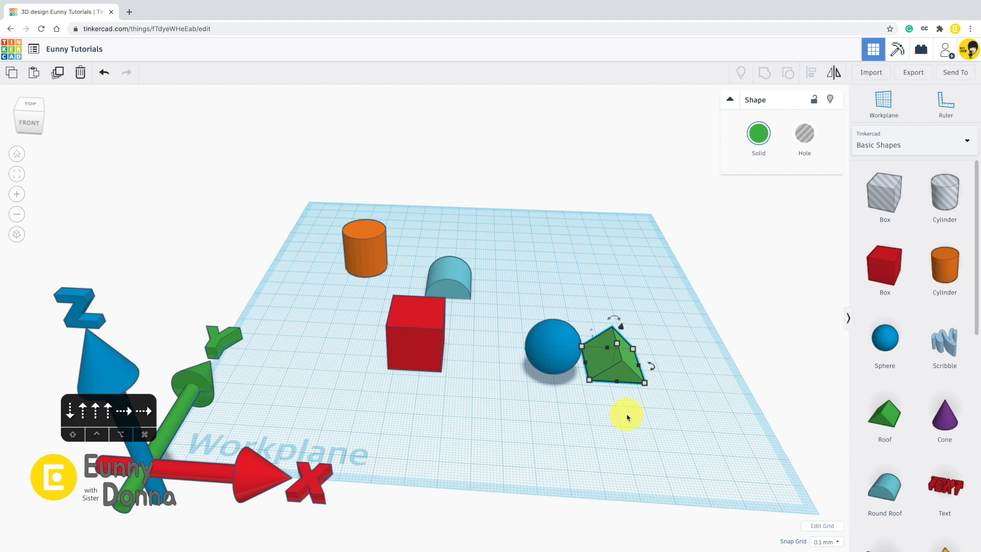
key("Right")
key("Right")
key("Right")
key("Right")
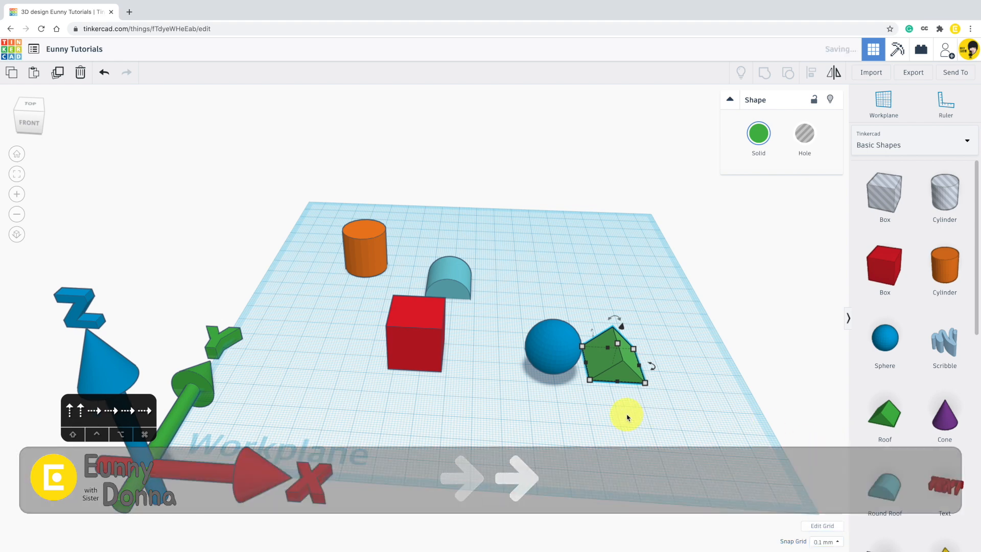
key("Right")
key("Right")
key("Right")
key("Right")
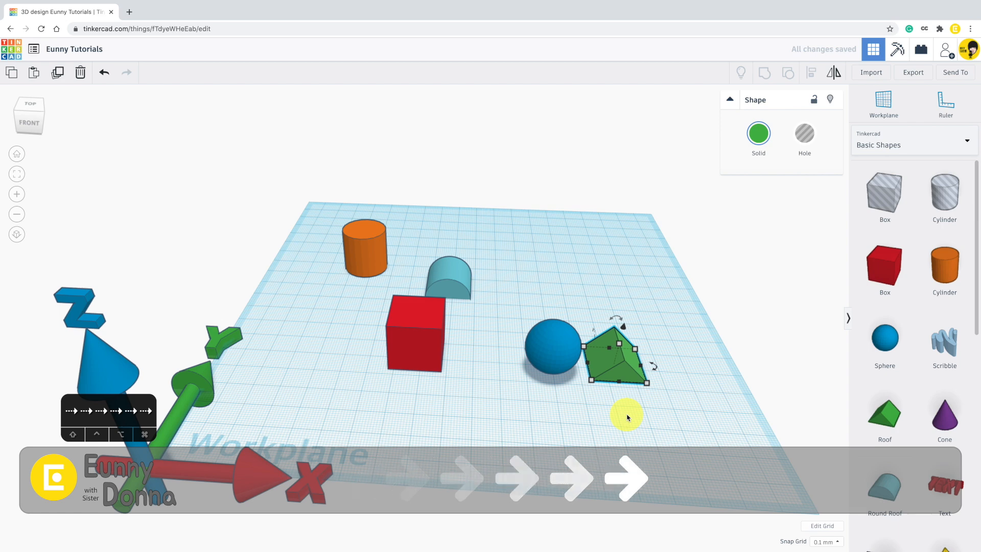
key("Right")
key("Right")
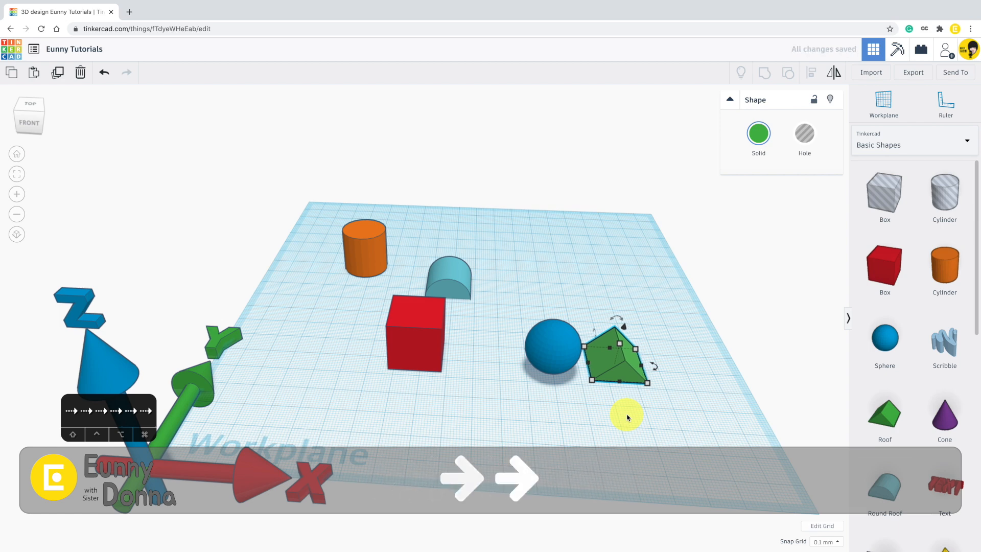
Step: Return the snap grid to 1.0 mm and view the workplane's grid properties without changing them
left_click(839, 542)
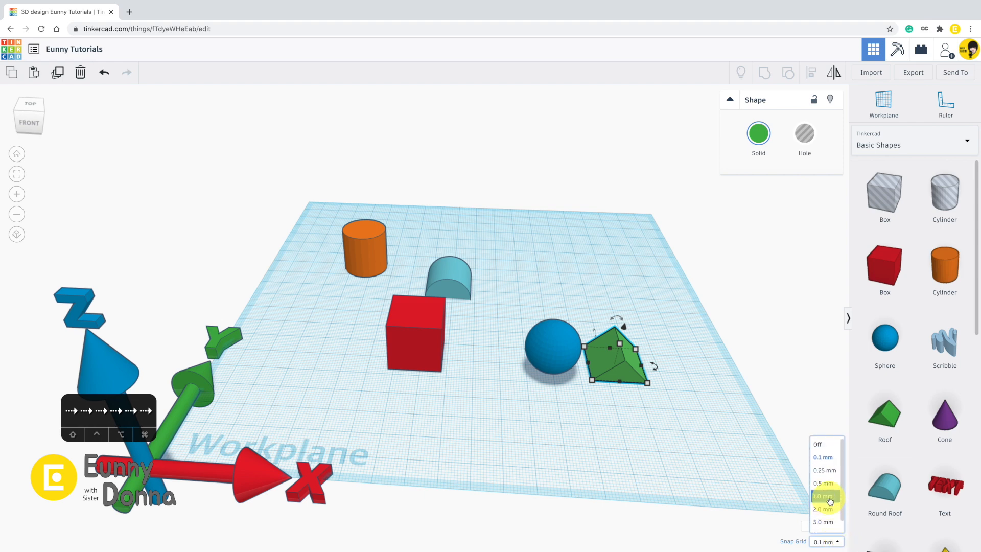
left_click(826, 496)
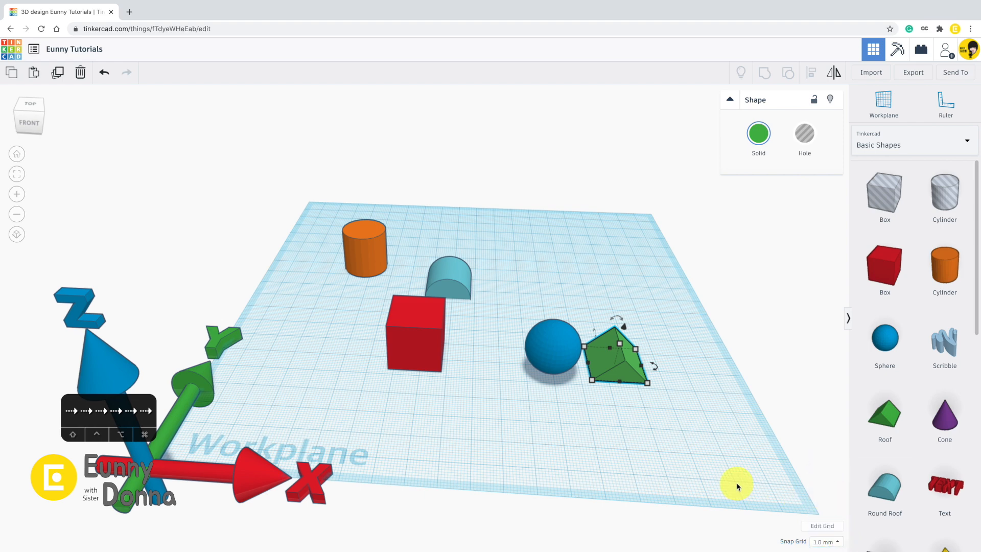
left_click(822, 526)
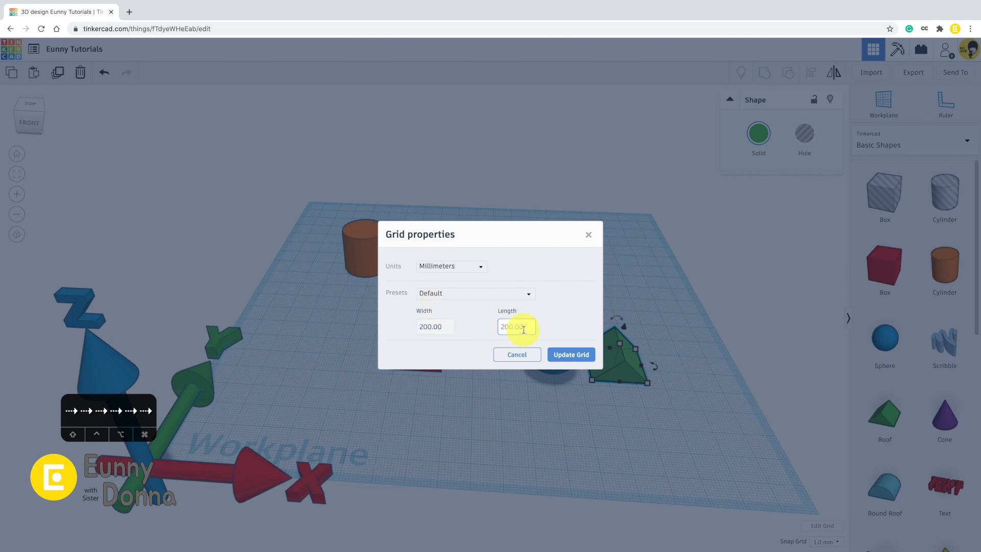
left_click(588, 236)
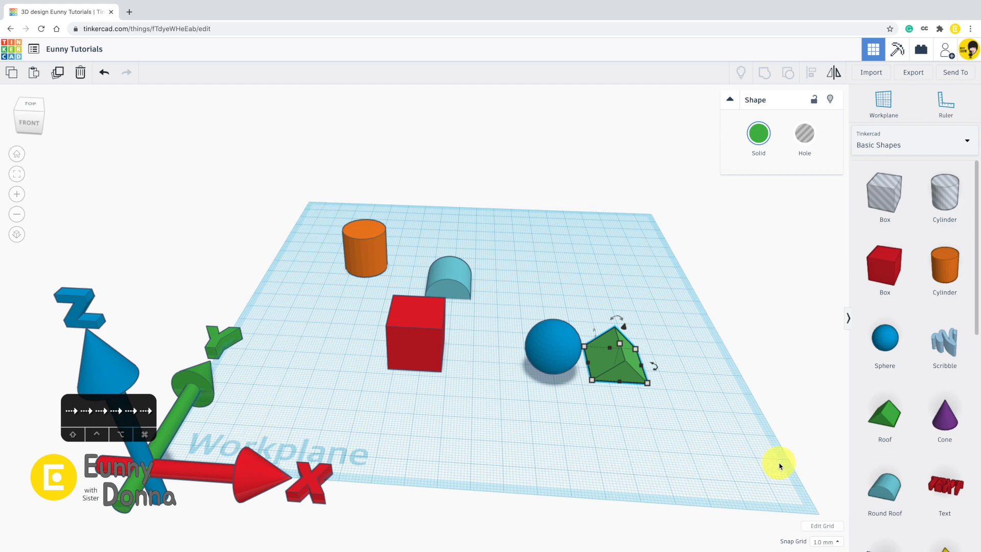
Step: Try Inches as the units in the workplane's grid properties and switch back to Millimeters
left_click(823, 526)
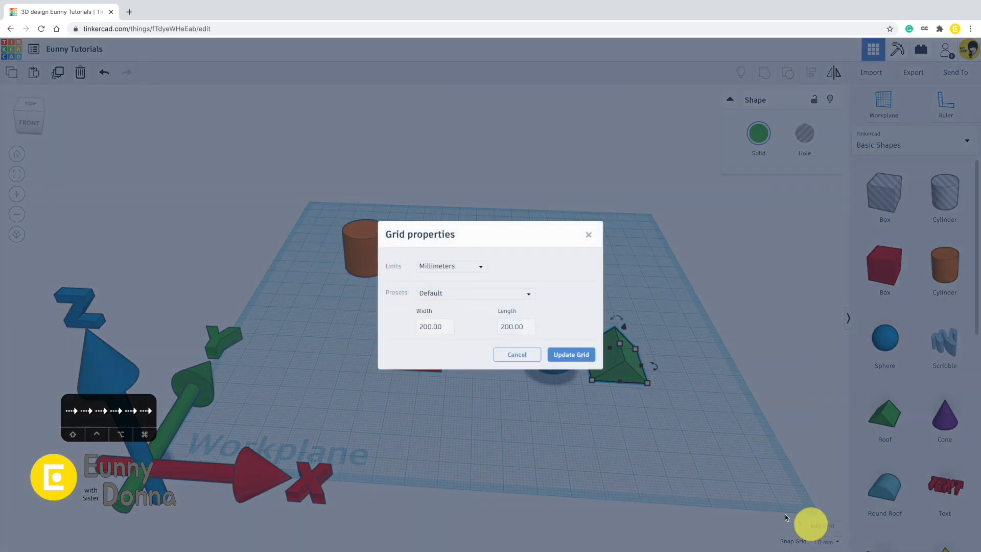
left_click(466, 271)
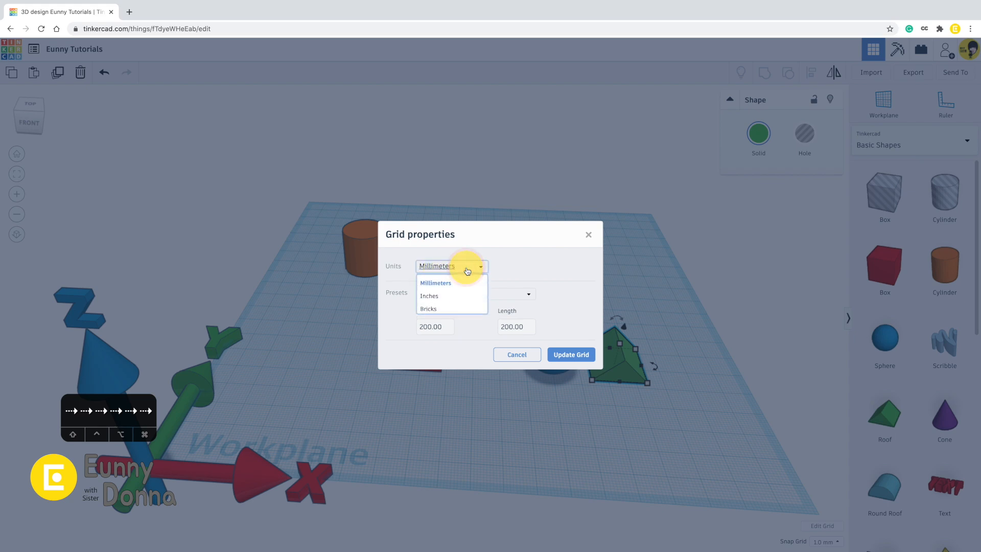
left_click(449, 297)
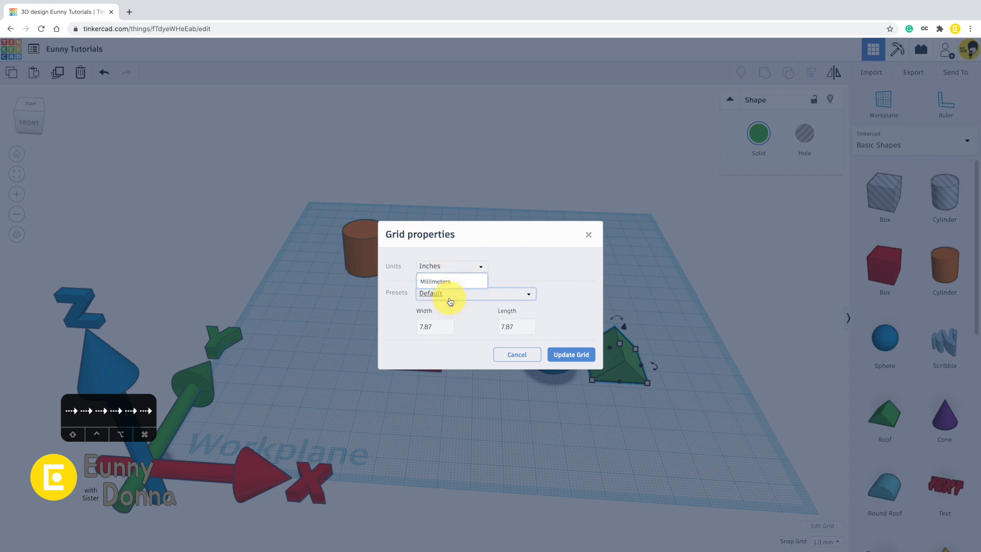
left_click(459, 271)
left_click(454, 280)
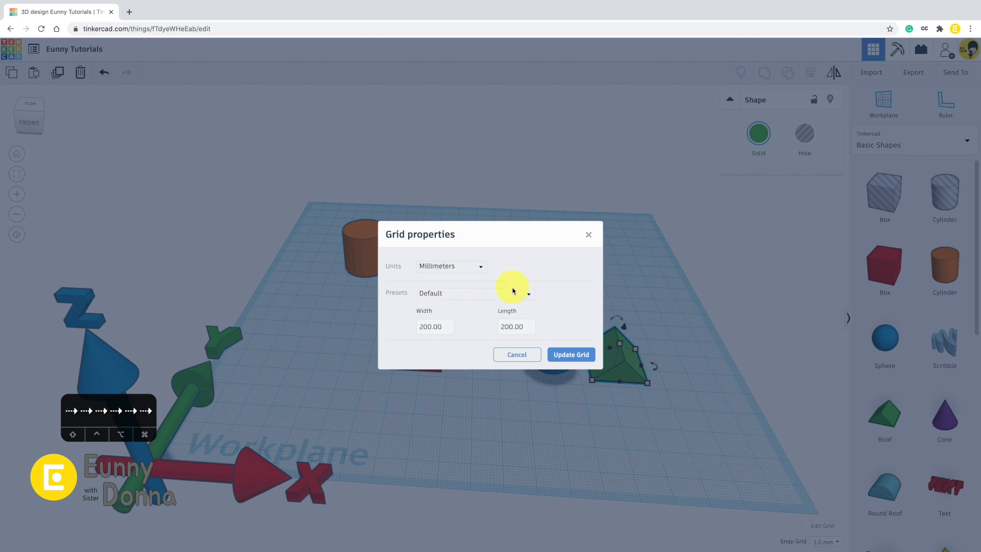
Step: Examine the available grid presets, keep Default, and apply the grid properties
left_click(513, 292)
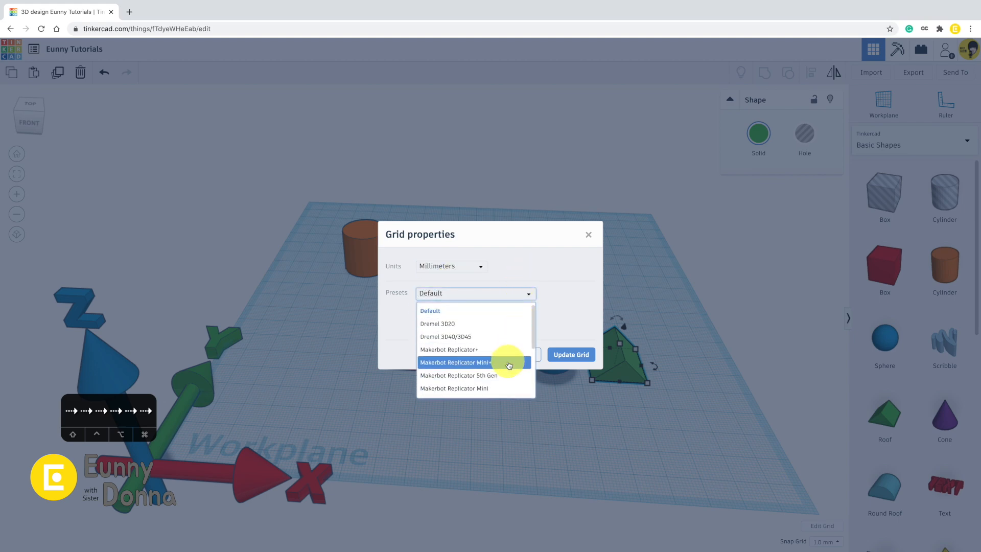
mouse_move(534, 341)
left_mouse_down()
mouse_move(535, 394)
mouse_move(528, 328)
left_mouse_up()
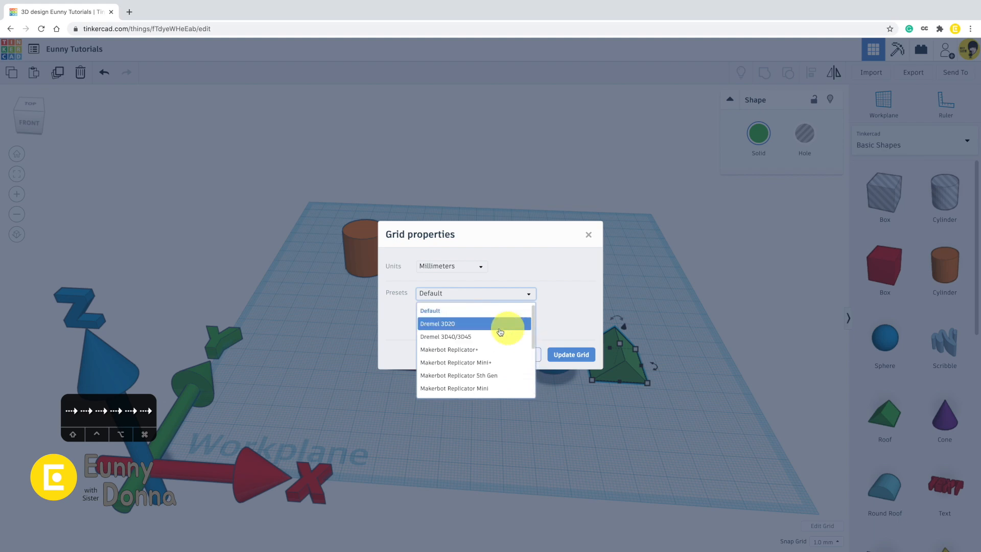
left_click(526, 294)
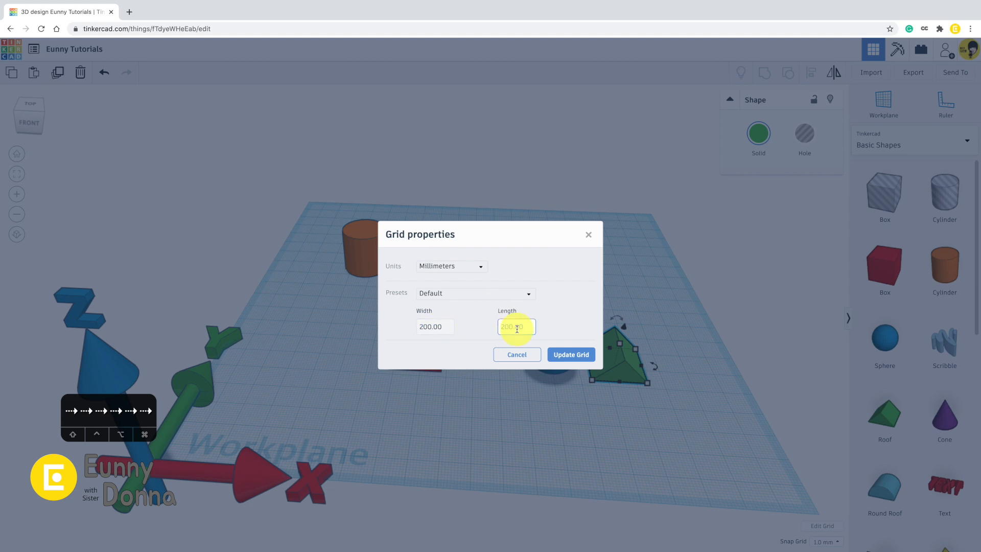
left_click(561, 353)
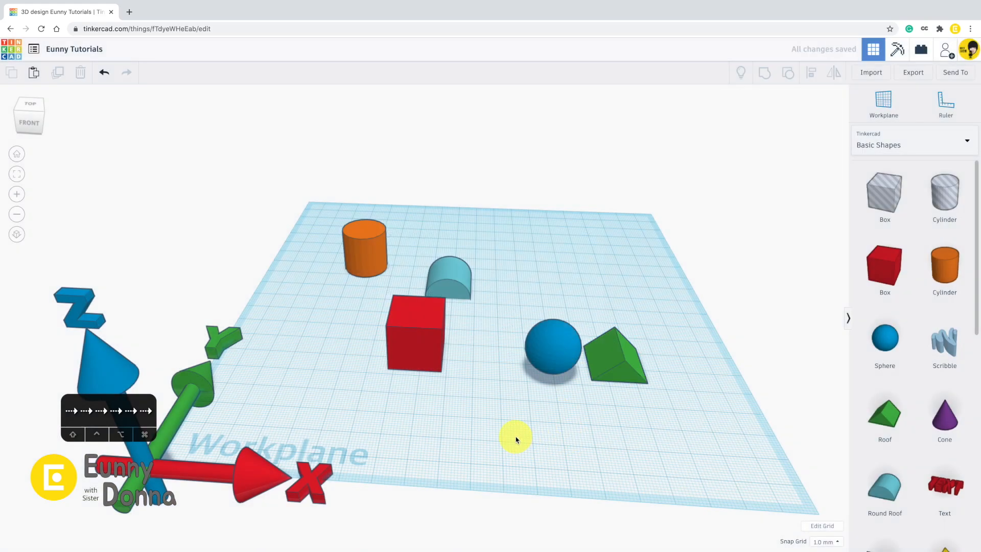
Step: Delete the red box from the workplane
left_click(420, 356)
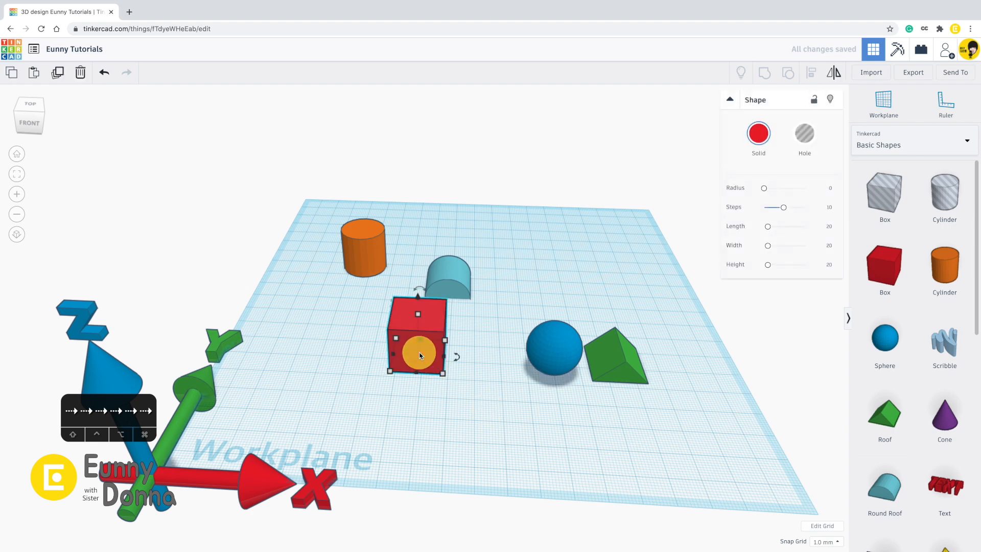
key("BackSpace")
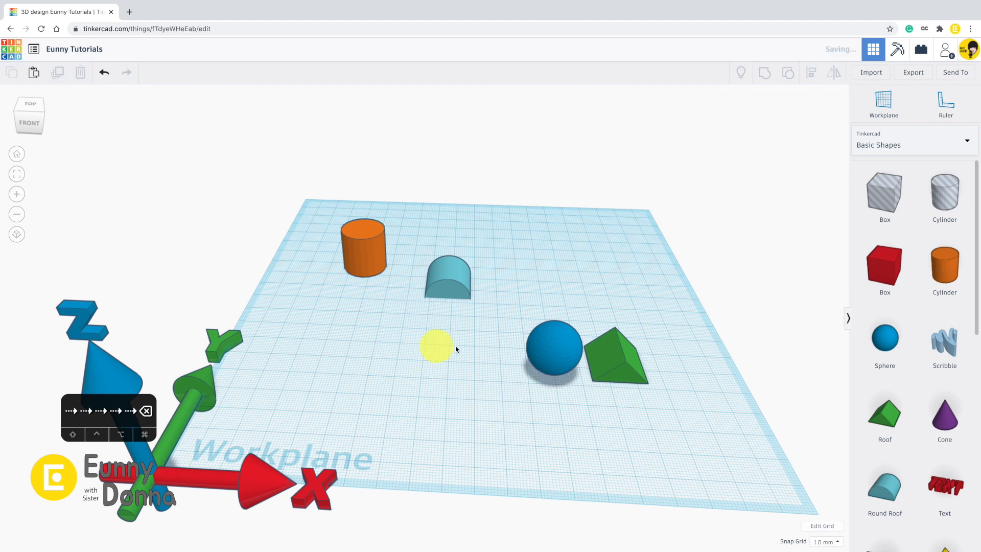
Step: Try deleting the green roof and the orange cylinder, undoing each deletion
left_click(618, 366)
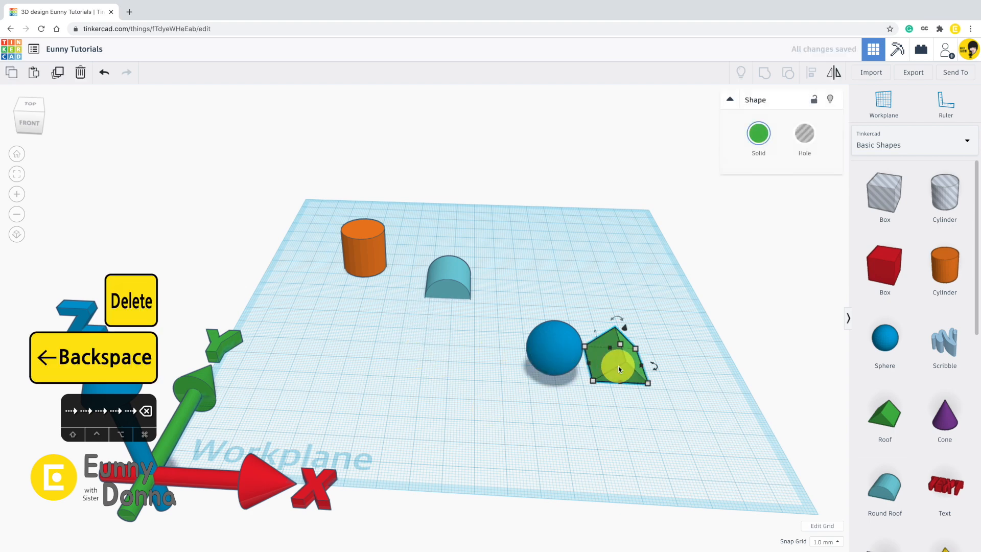
key("BackSpace")
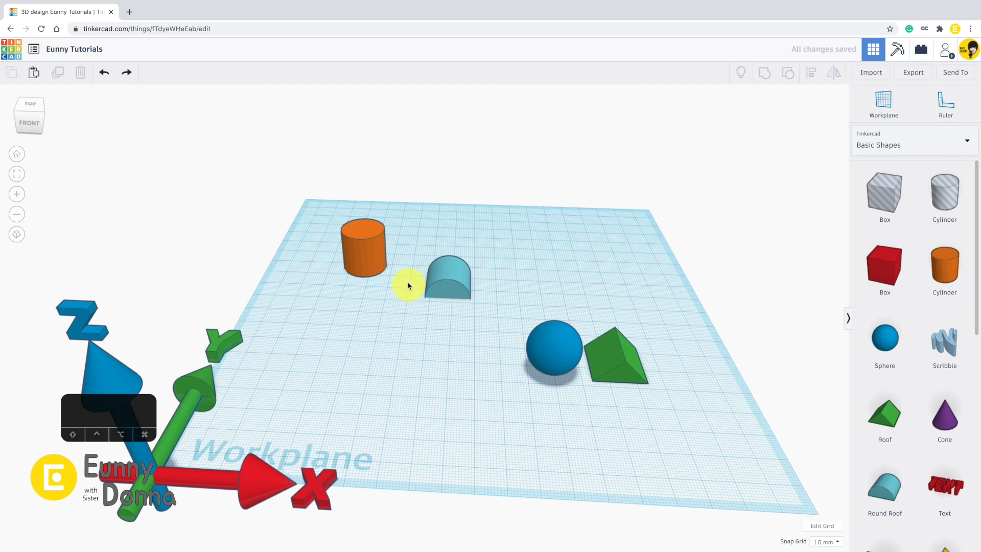
left_click(369, 253)
key("BackSpace")
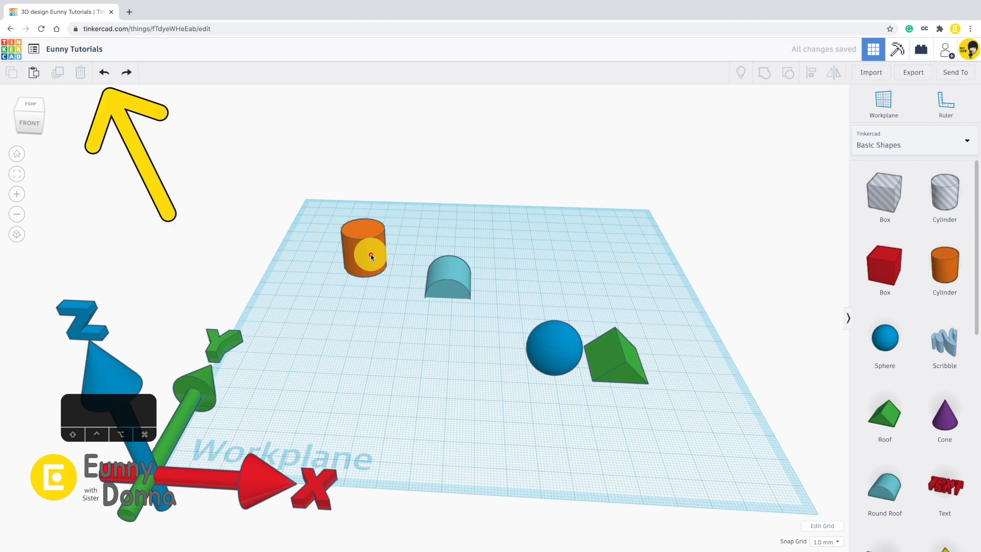
Step: Delete the orange cylinder, the round roof and the blue sphere from the workplane
left_click(371, 256)
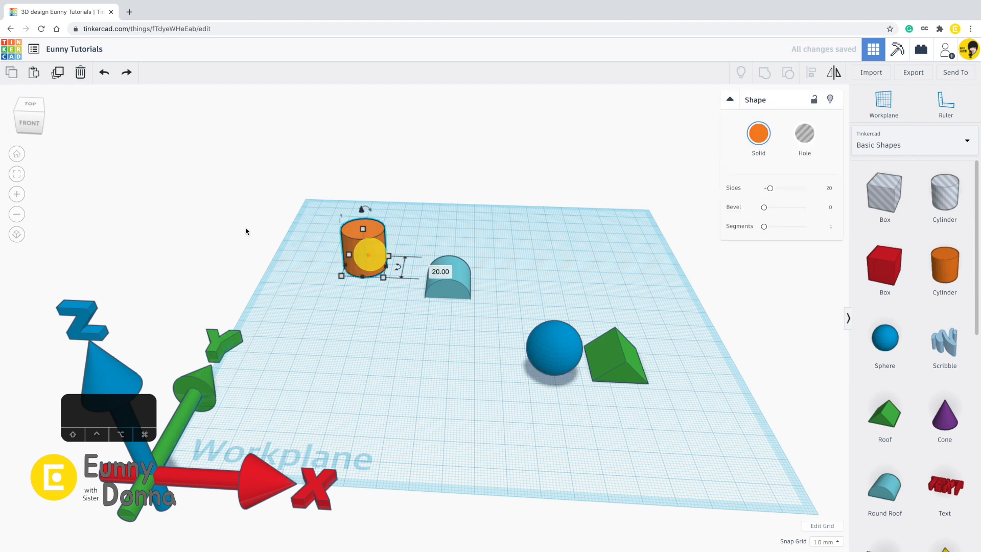
left_click(81, 72)
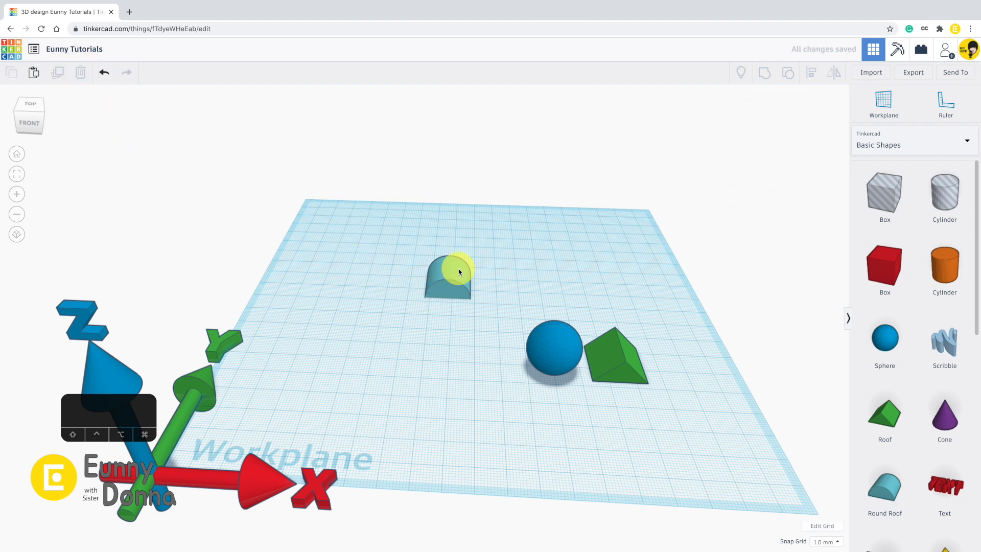
left_click(80, 72)
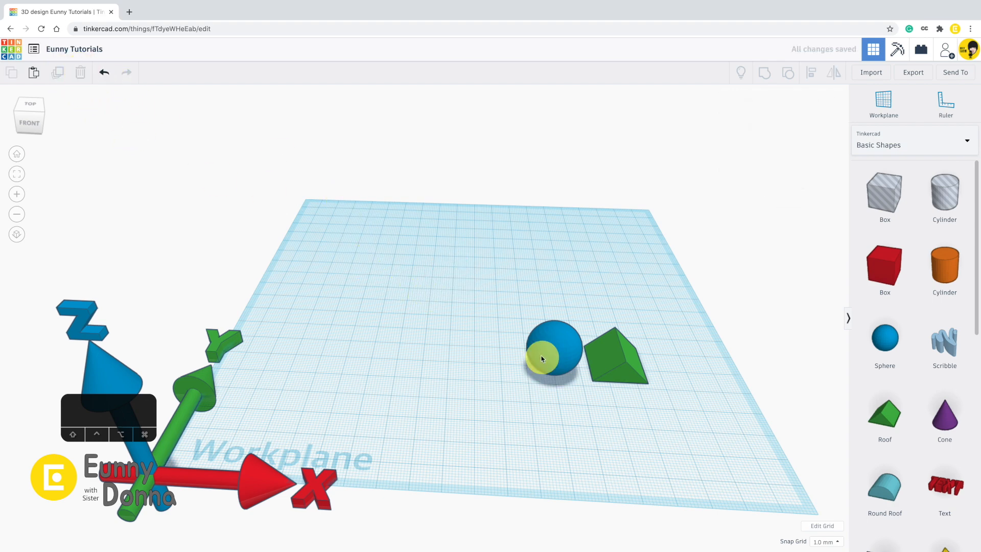
left_click(539, 348)
left_click(81, 75)
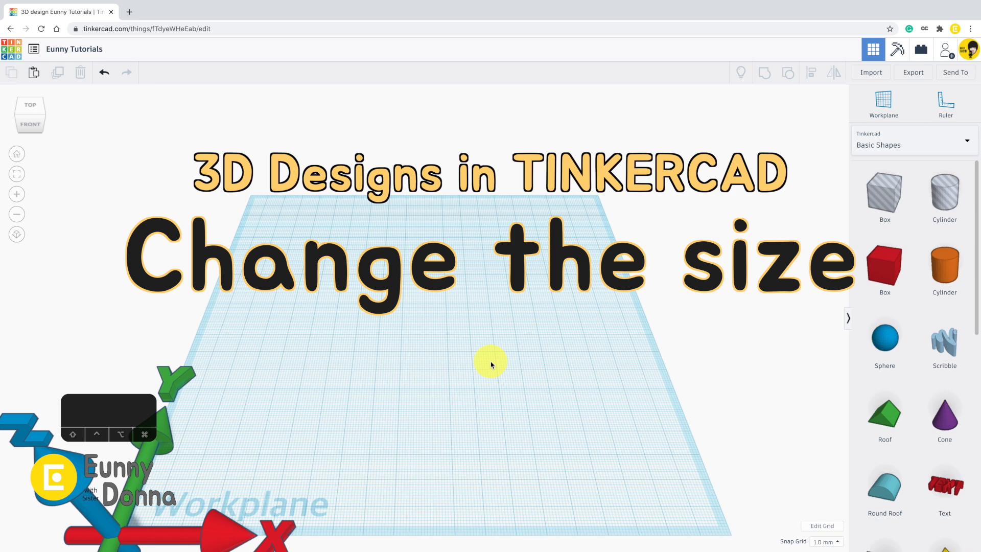
Step: Place a red box on the left side of the workplane and a blue sphere on the right side
left_click_drag(877, 275, 314, 288)
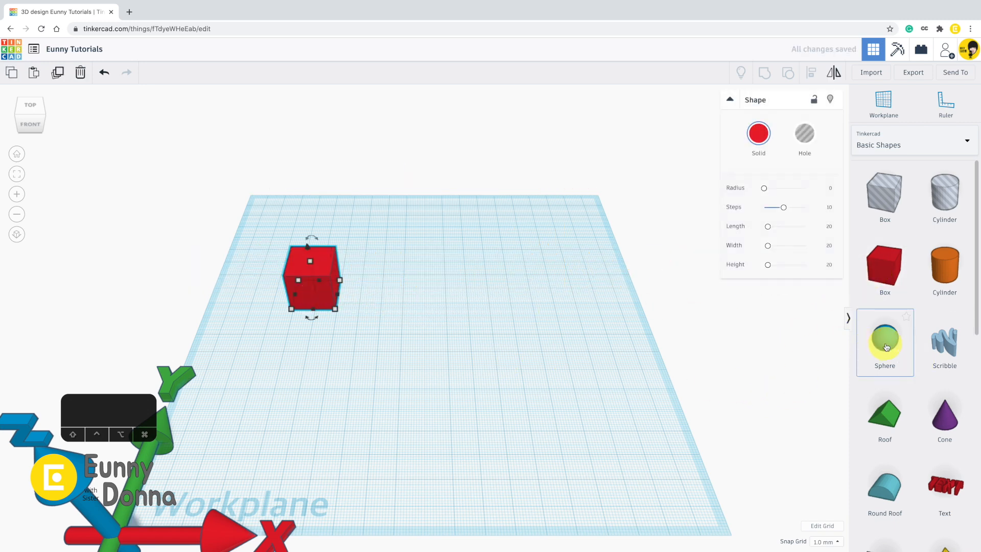
left_click_drag(886, 347, 595, 311)
left_click_drag(519, 302, 517, 304)
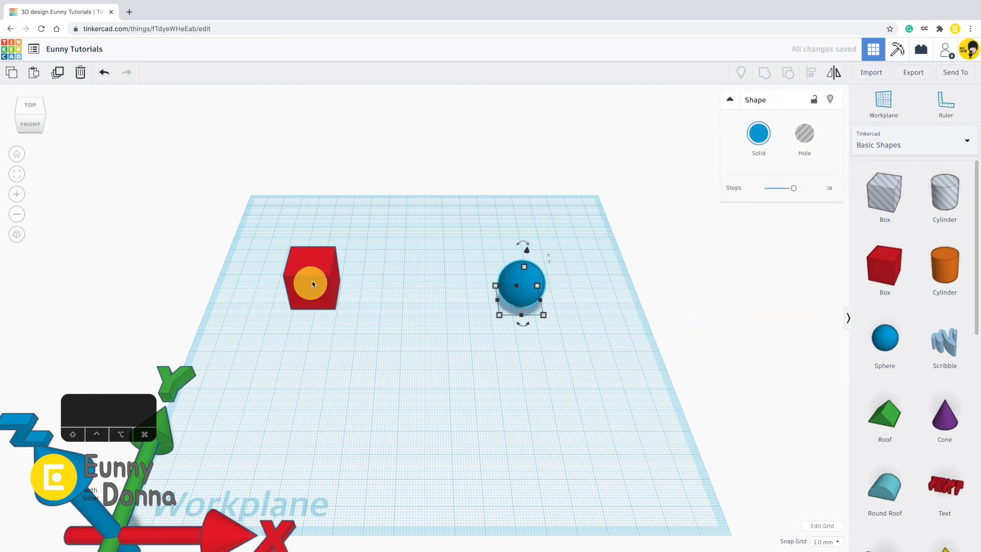
Step: Stretch the red box's base to about 60 by 62 mm from its front corner and to about 51 by 151 mm from the opposite corner
left_click(317, 287)
key("f")
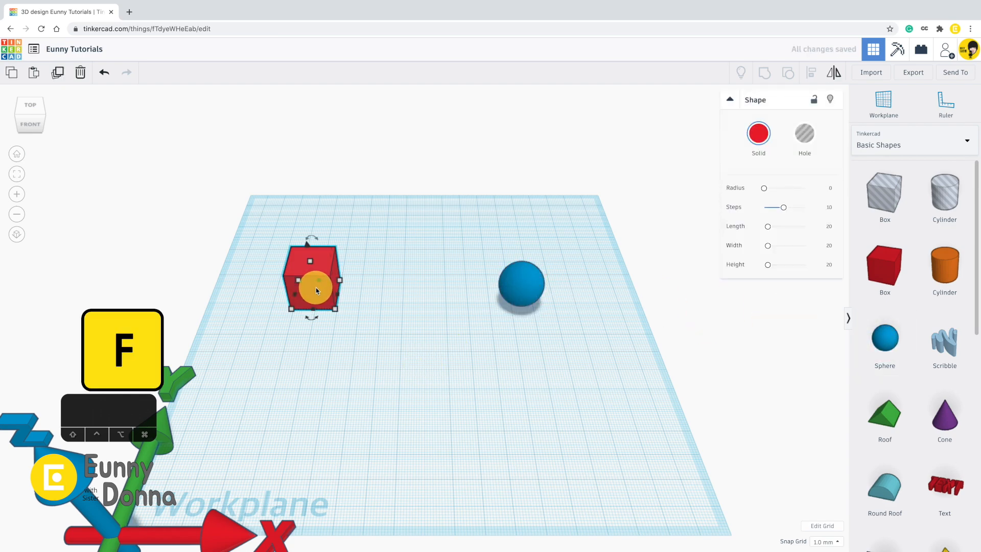
right_click_drag(155, 261, 182, 208)
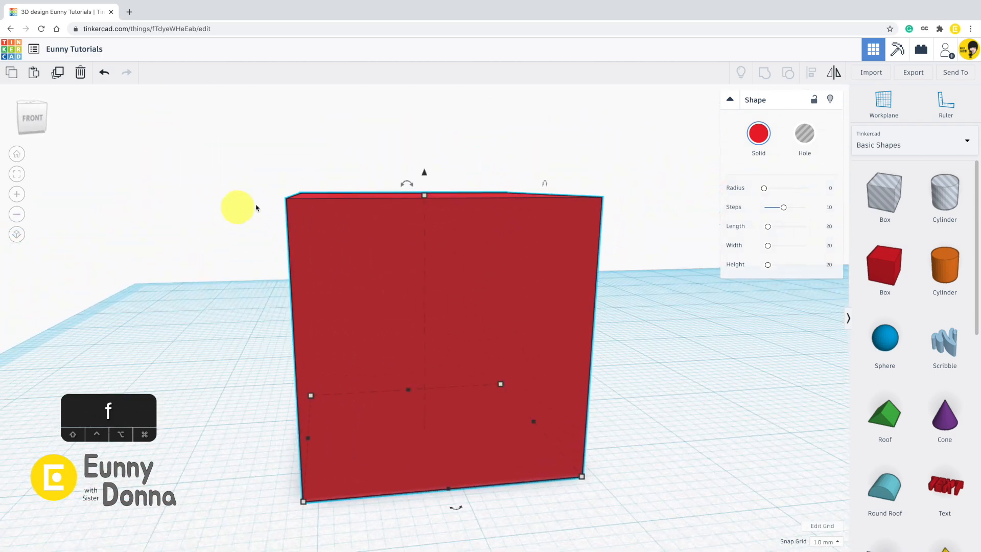
right_click_drag(256, 208, 504, 347)
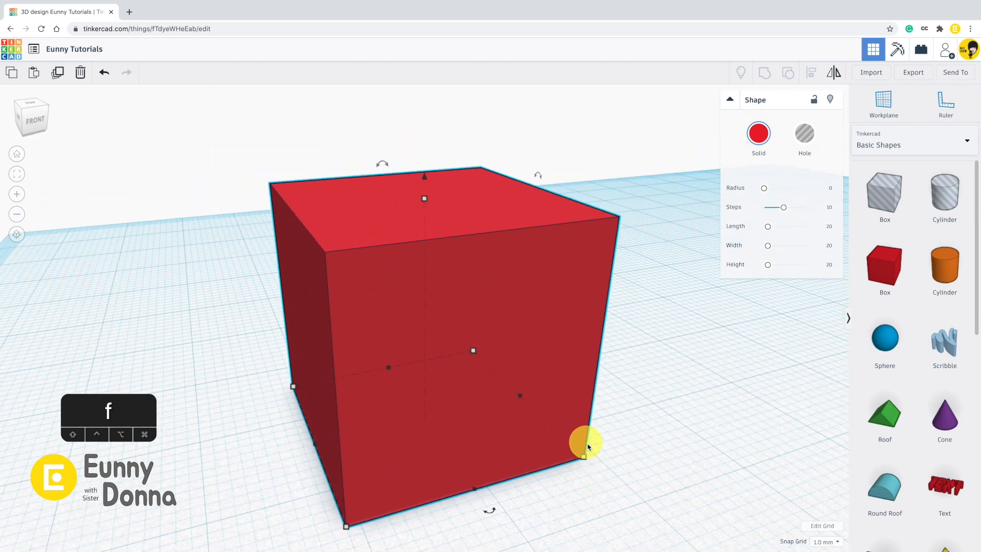
scroll(632, 450, "down", 5)
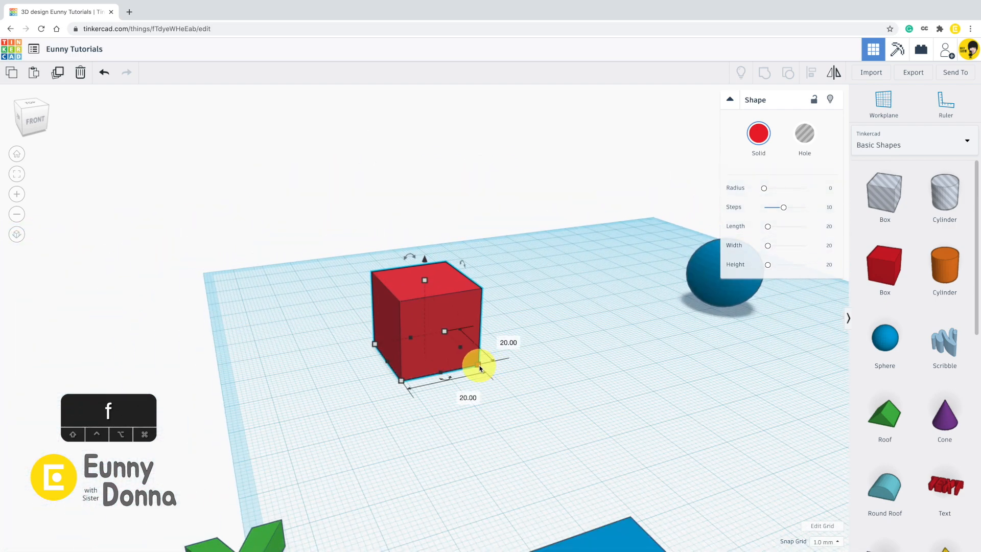
left_click_drag(478, 367, 746, 424)
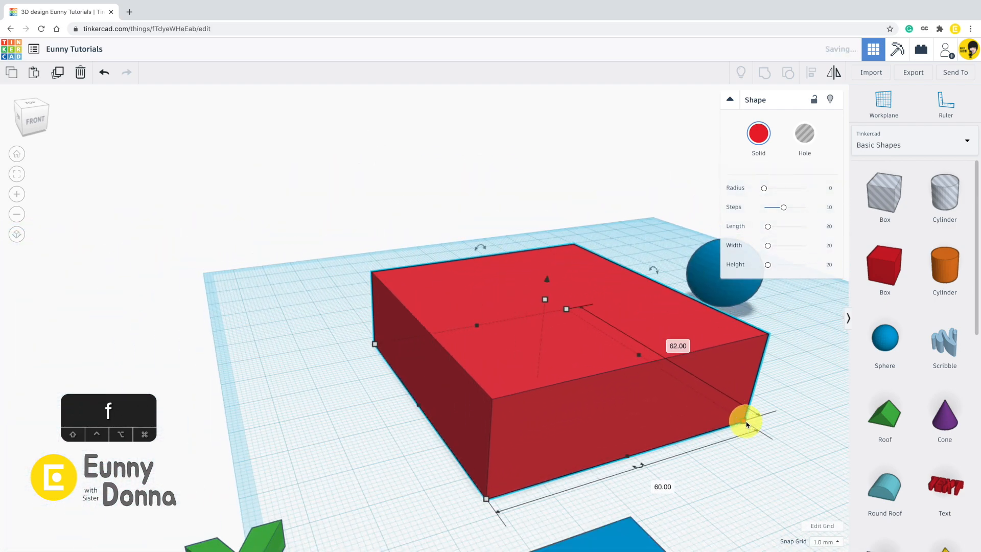
left_click_drag(373, 347, 328, 248)
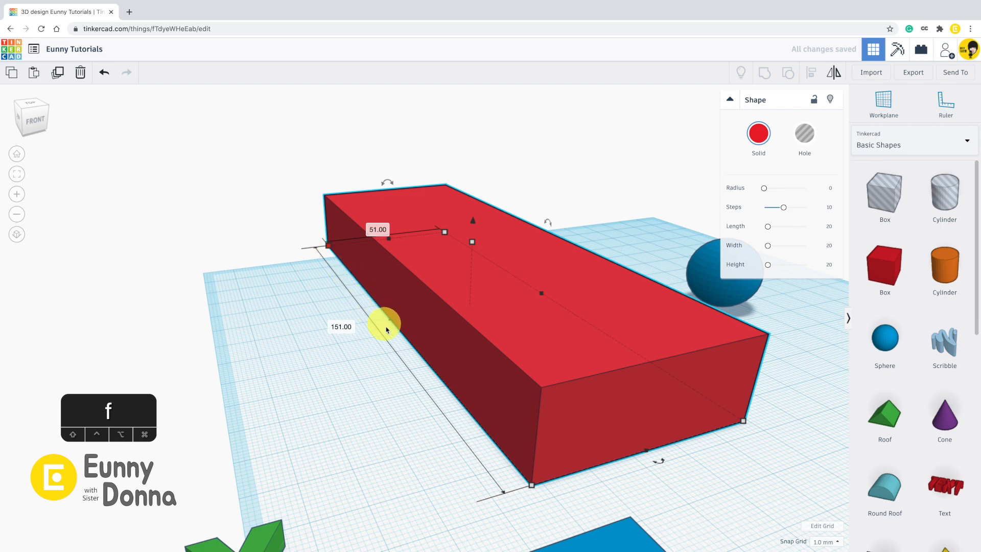
Step: Narrow the red box from its left side and resize its base to about 52 by 85 mm from the rear left corner
right_click_drag(376, 376, 312, 420)
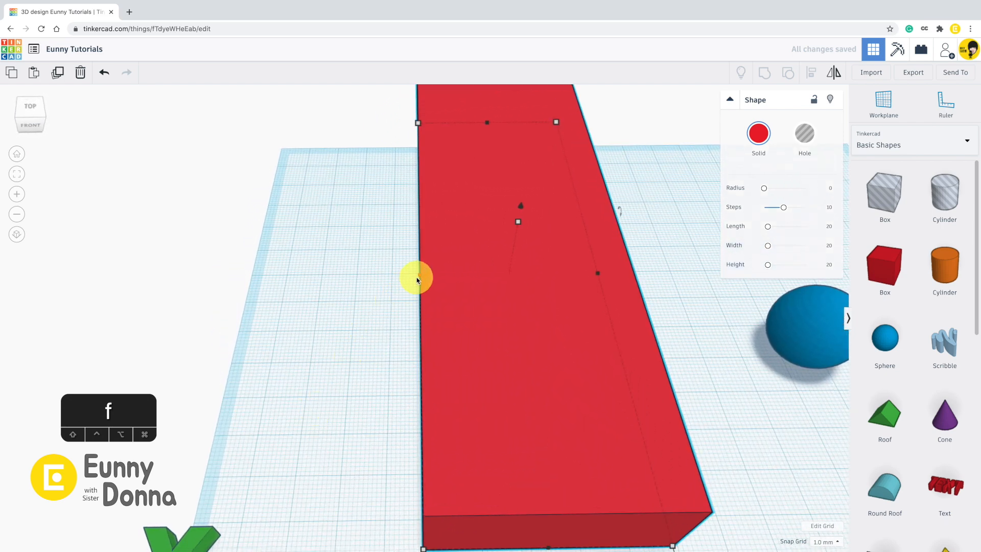
left_click_drag(418, 278, 454, 285)
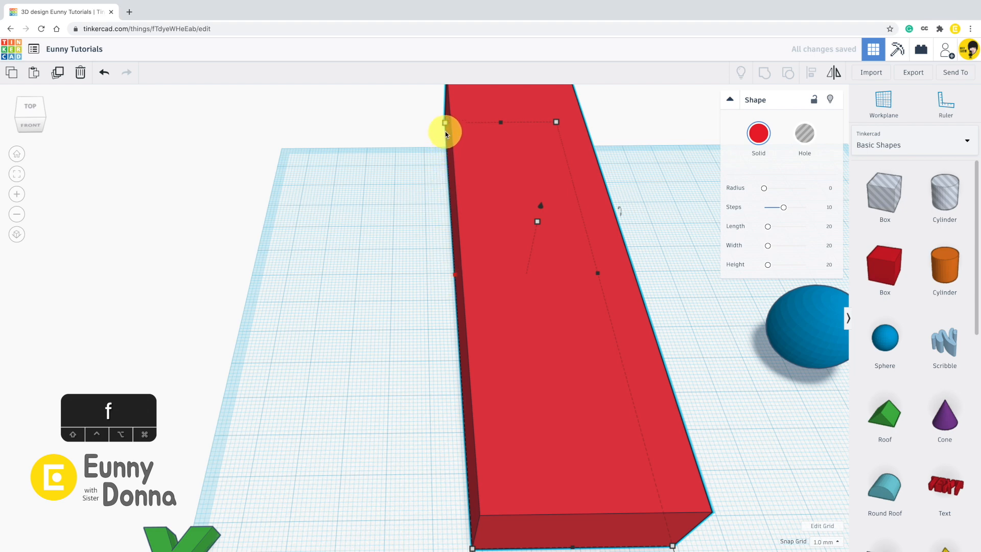
left_click_drag(445, 127, 417, 259)
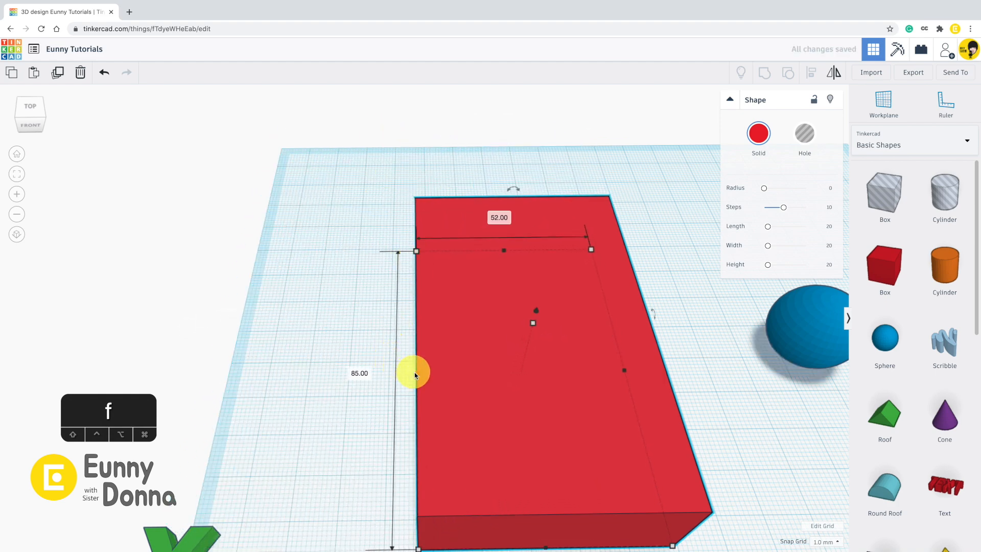
Step: Shrink the red box from its left and rear edges and move it toward the back left of the workplane
left_click_drag(415, 374, 453, 370)
left_click_drag(521, 252, 528, 296)
left_click_drag(595, 464, 472, 337)
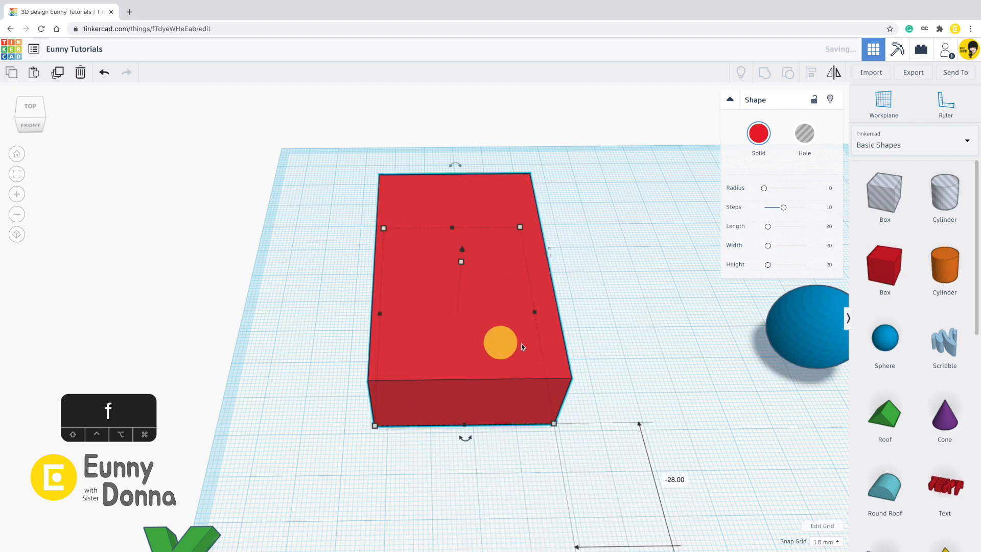
Step: Extend the red box forward from its front right corner and reduce its height to about 16 mm
right_click_drag(635, 382, 588, 357)
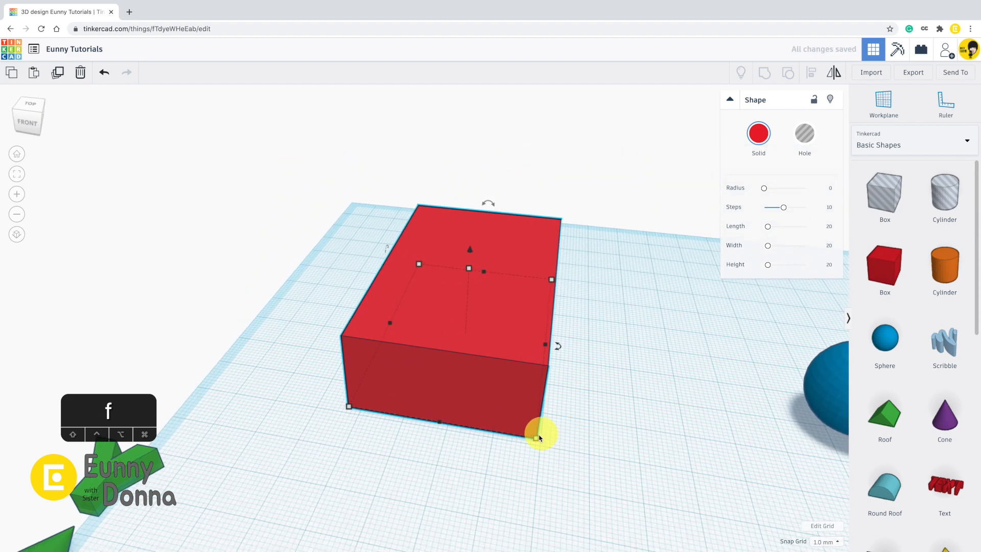
left_click_drag(539, 437, 541, 477)
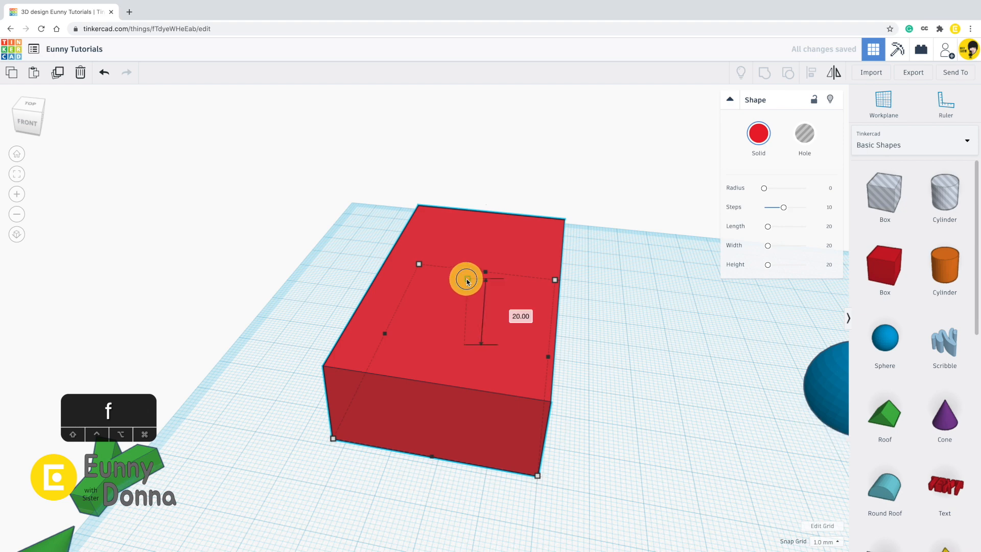
mouse_move(467, 280)
left_mouse_down()
mouse_move(468, 114)
mouse_move(467, 344)
mouse_move(483, 125)
mouse_move(475, 295)
left_mouse_up()
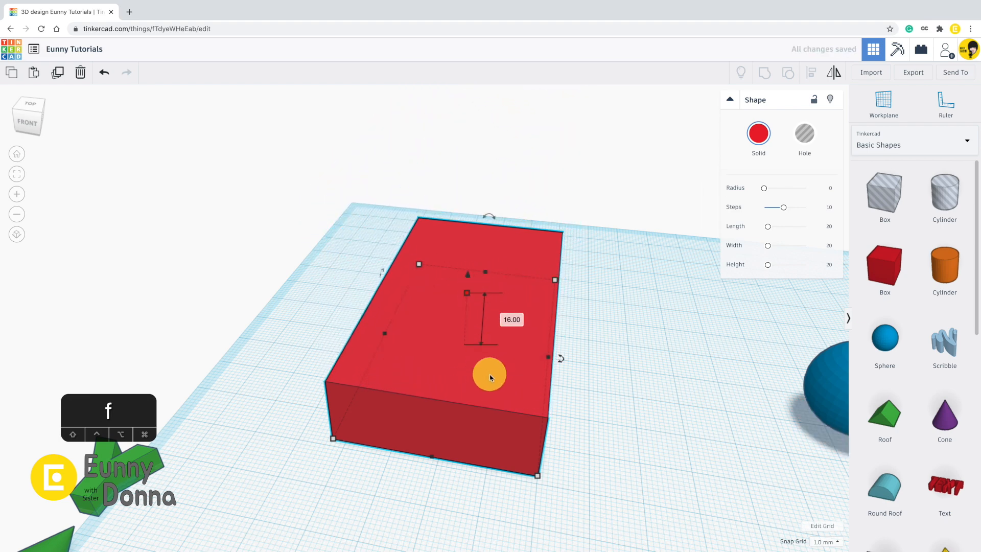
Step: Raise the red box above the workplane and increase its height to about 27 mm
right_click_drag(481, 365, 458, 359)
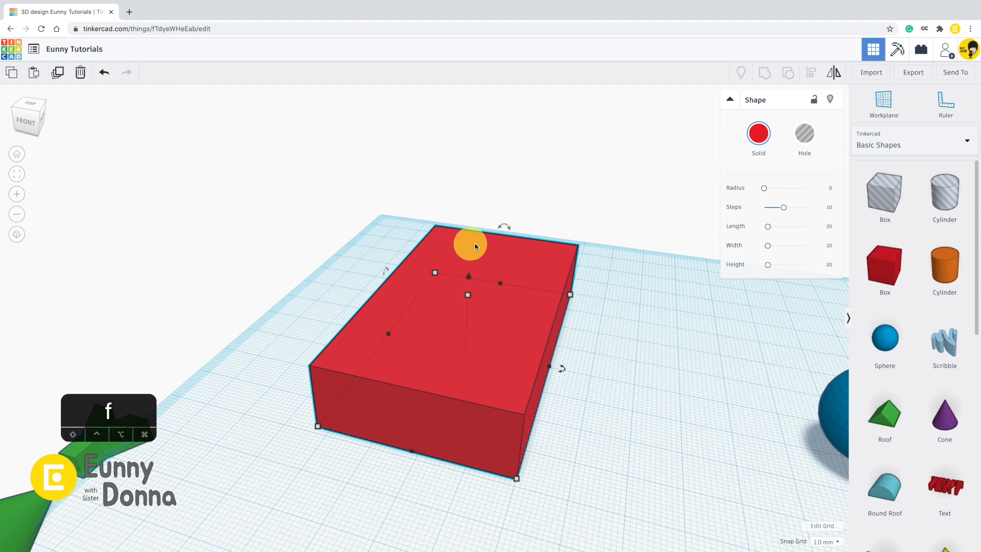
left_click_drag(469, 276, 473, 173)
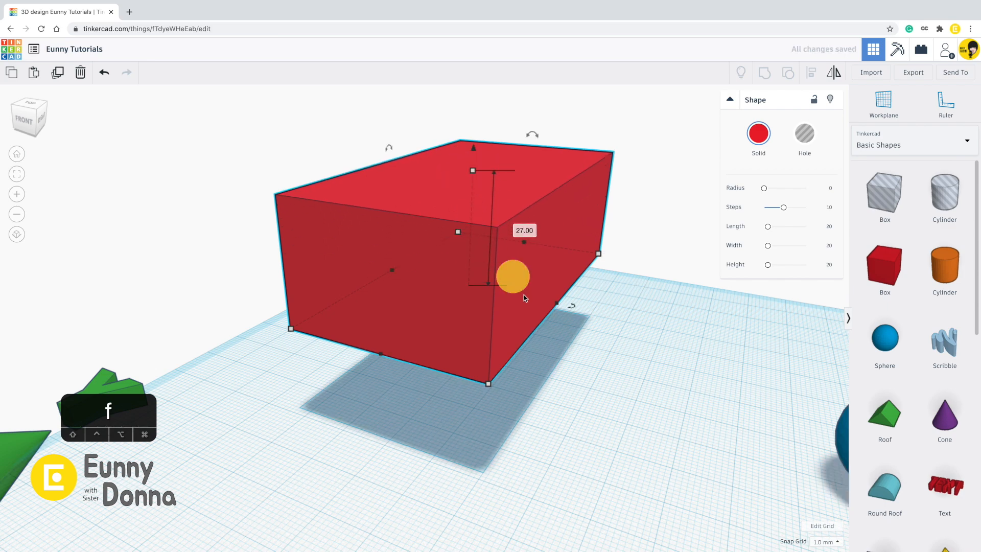
Step: Resize the blue sphere from its corner to about 27 mm in both base directions, keeping it round
scroll(552, 359, "down", 5)
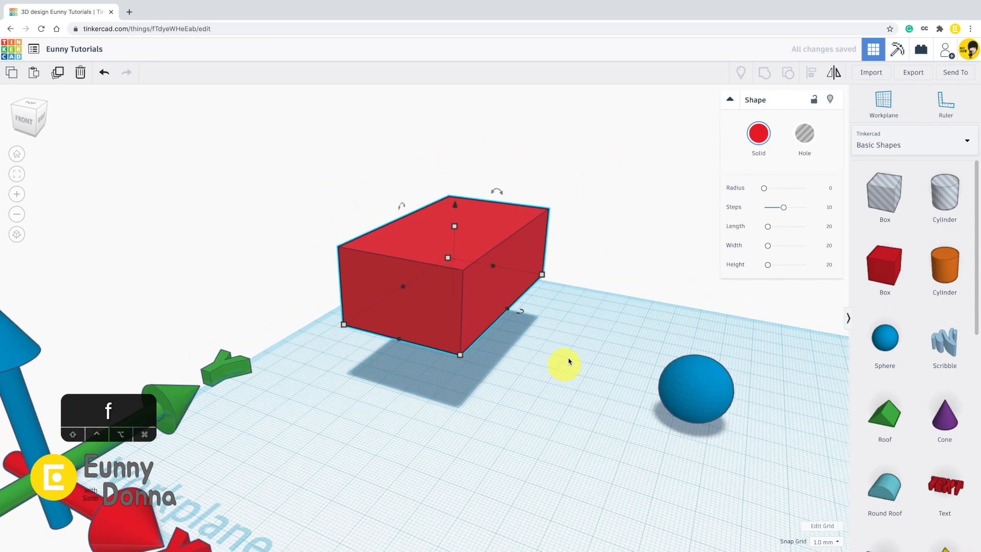
middle_click_drag(590, 350, 265, 276)
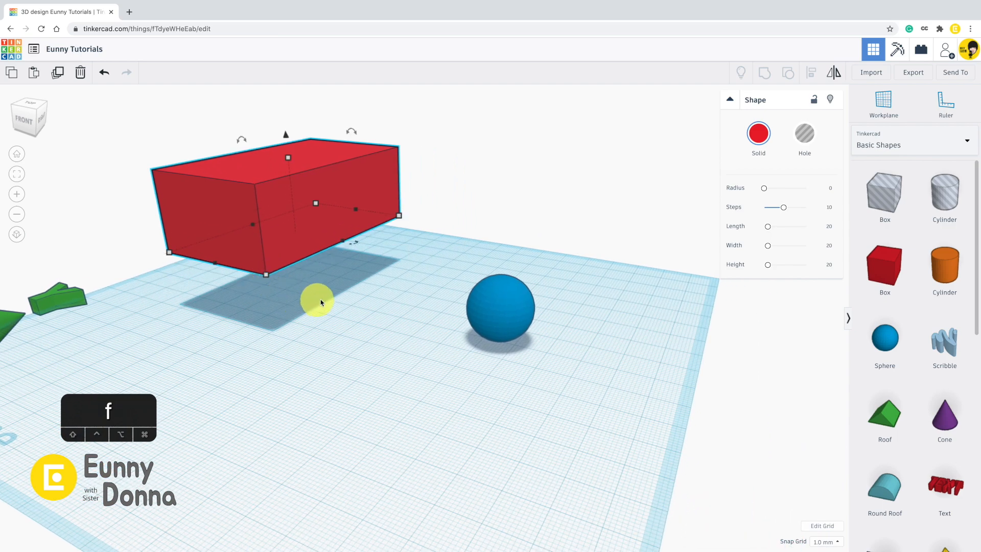
right_click_drag(320, 300, 348, 323)
left_click_drag(510, 336, 490, 301)
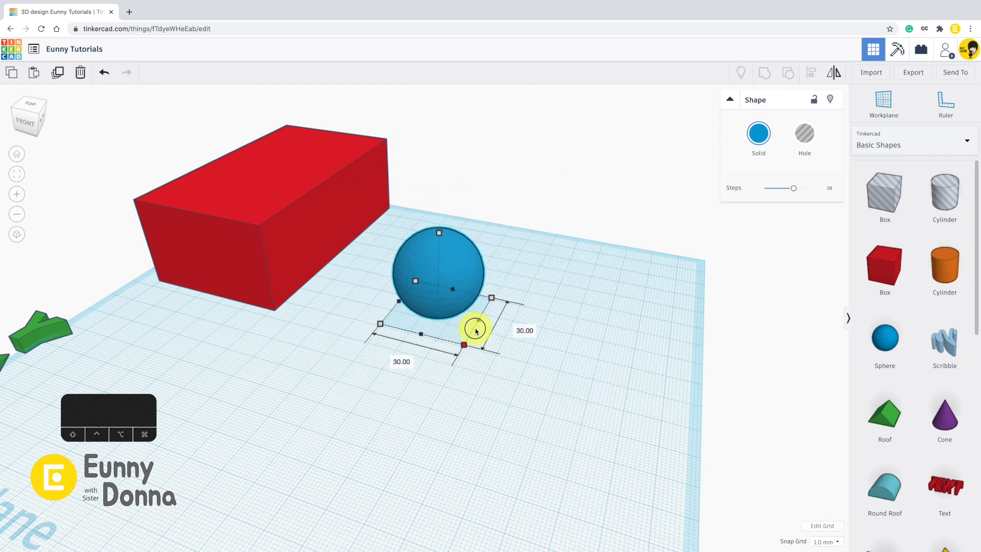
left_click_drag(585, 317, 473, 316)
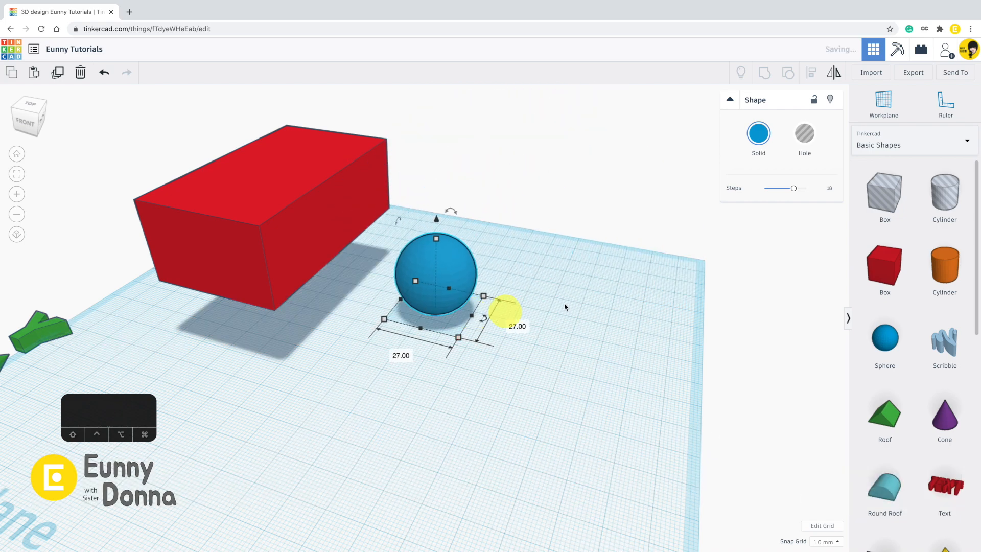
Step: Add a second red box and spread the shapes apart, with the large box at the back left and the sphere at the back right
left_click_drag(885, 281, 350, 386)
right_click_drag(462, 449, 520, 460)
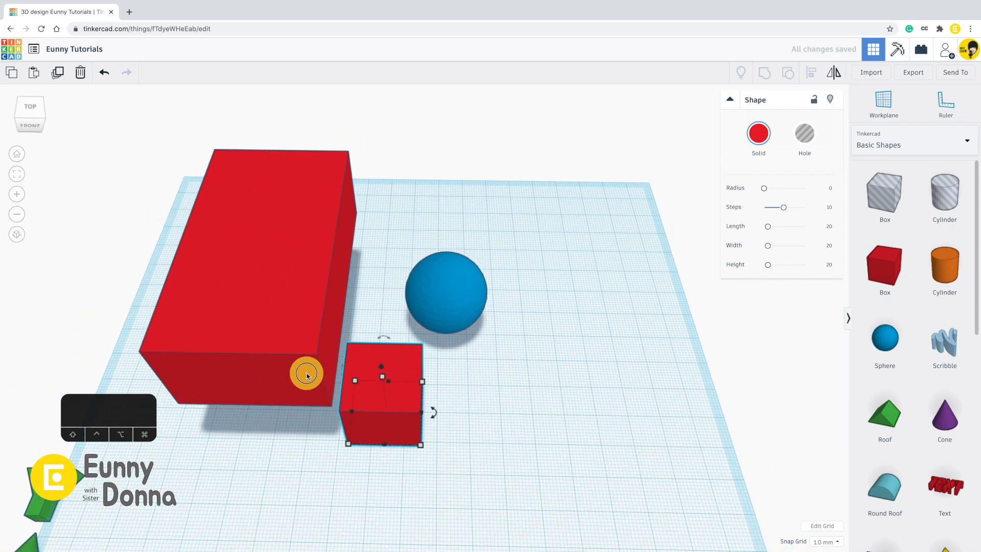
left_click_drag(307, 375, 148, 245)
left_click_drag(399, 419, 332, 332)
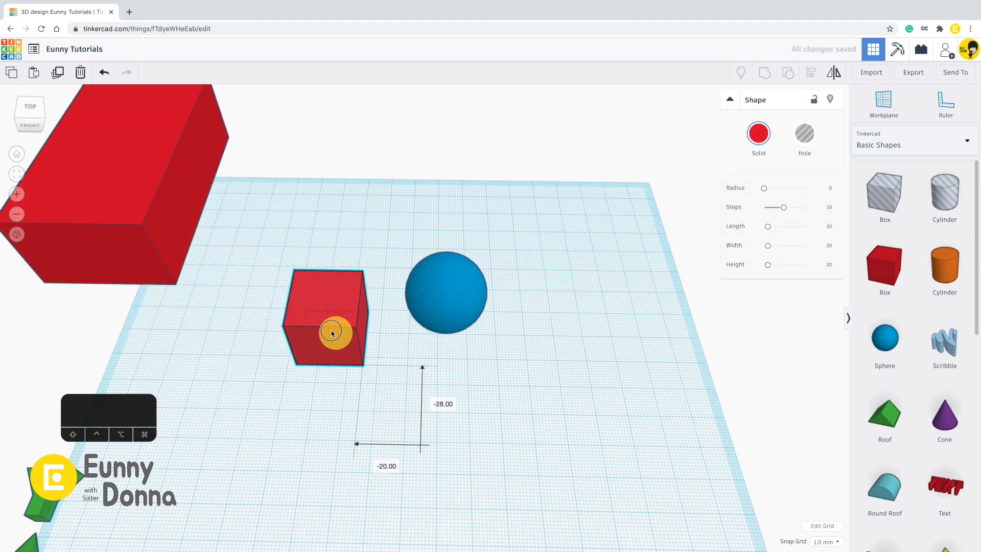
left_click_drag(453, 309, 638, 250)
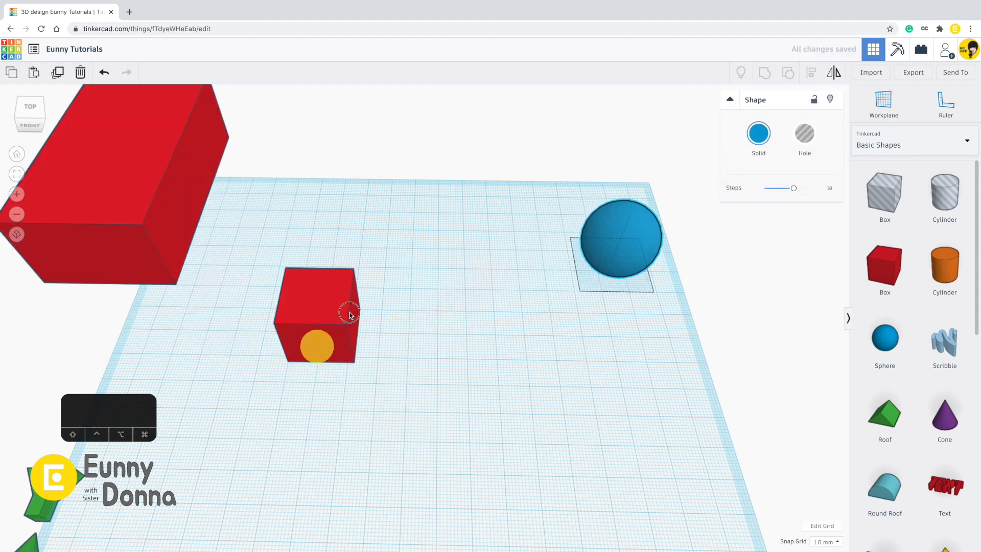
left_click_drag(320, 346, 357, 296)
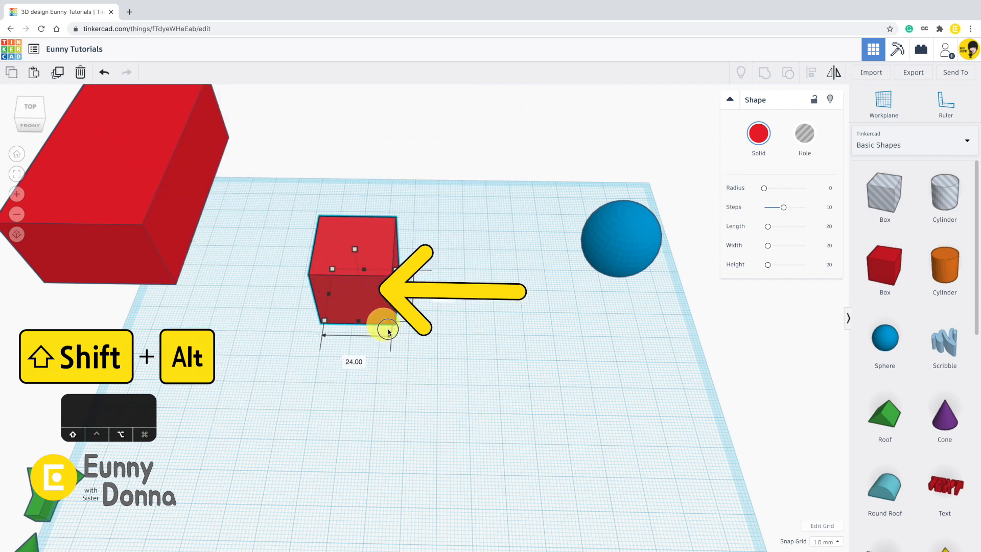
Step: Try scaling the small red box proportionally from its centre, freely from its corner, and proportionally from that corner
left_click_drag(388, 331, 381, 309, "alt+shift")
left_click_drag(479, 391, 298, 397)
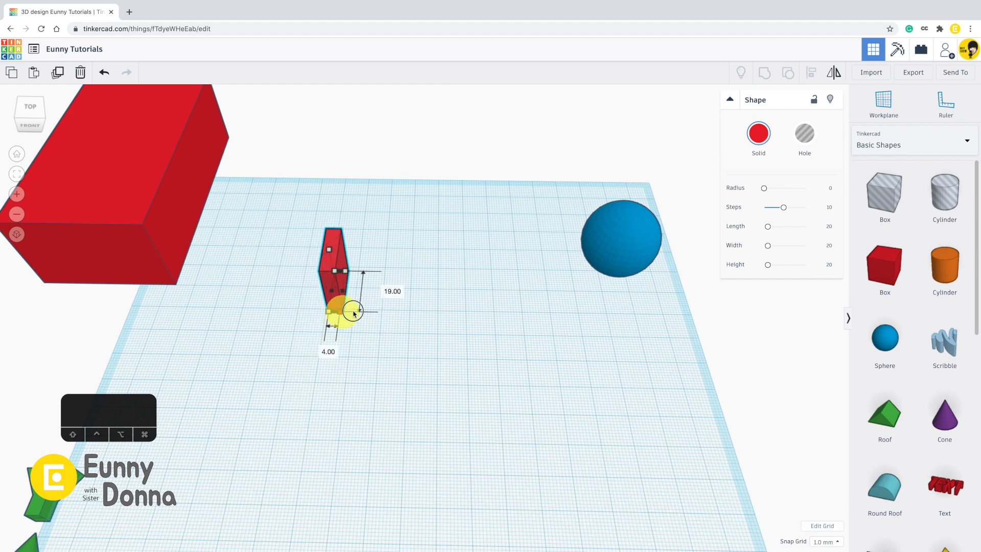
left_click_drag(353, 313, 320, 465)
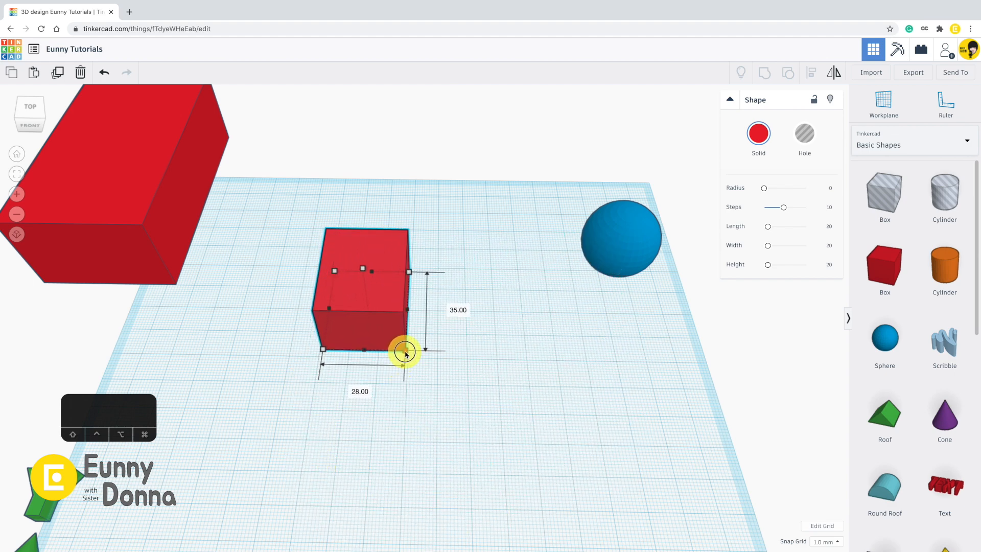
left_click_drag(405, 352, 381, 321, "shift")
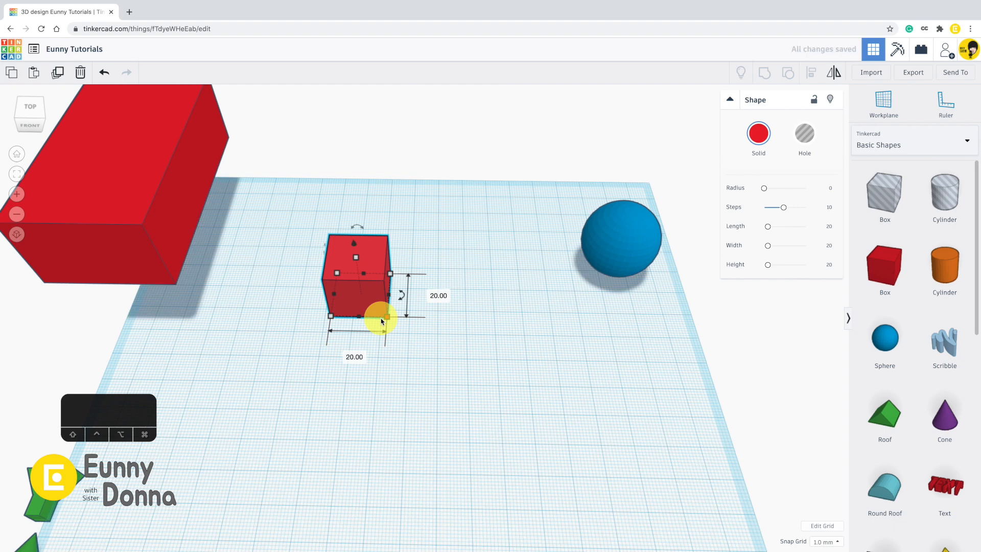
Step: Set the small red box's base to 50 mm along the X axis and 70 mm along the Y axis
left_click(452, 399)
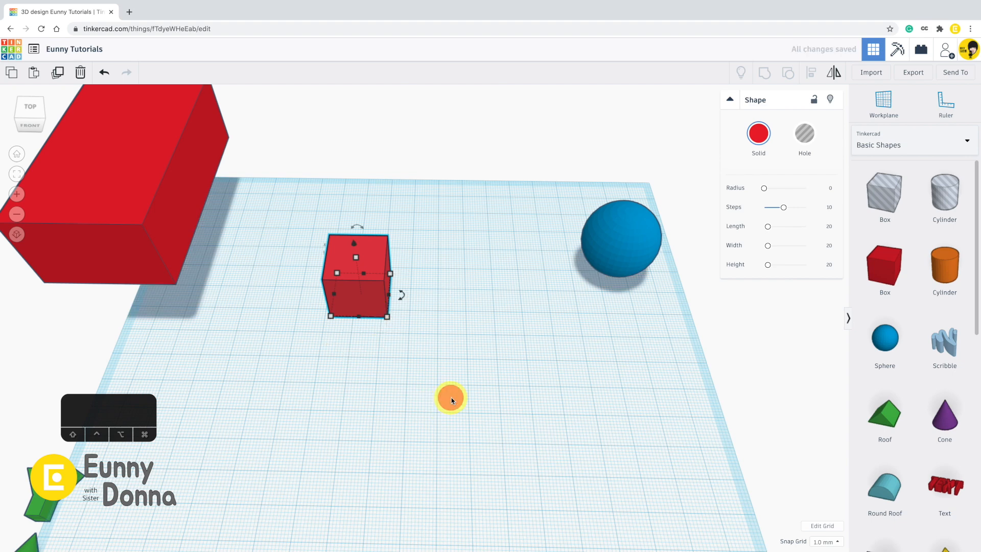
right_click_drag(432, 407, 433, 398)
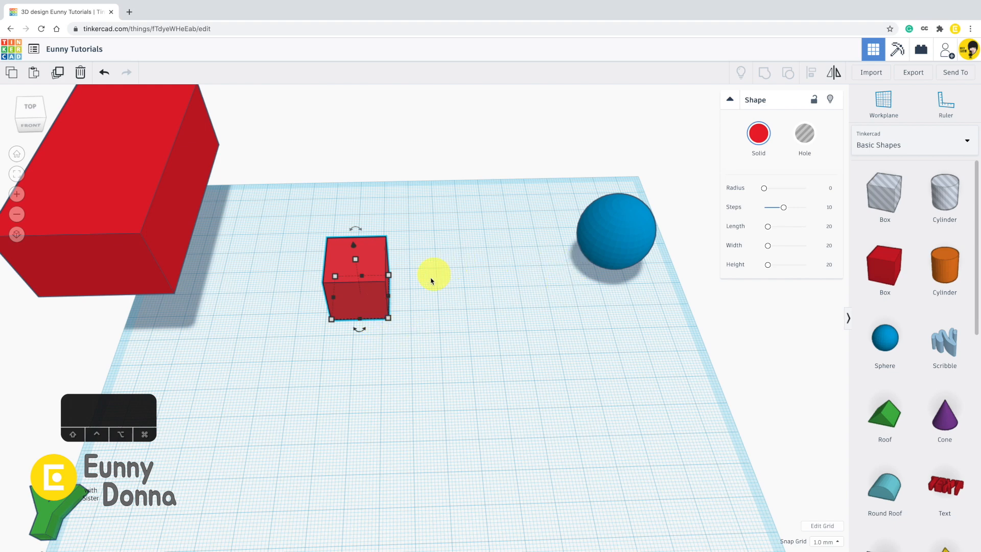
left_click(433, 282)
left_click(353, 289)
left_click(388, 320)
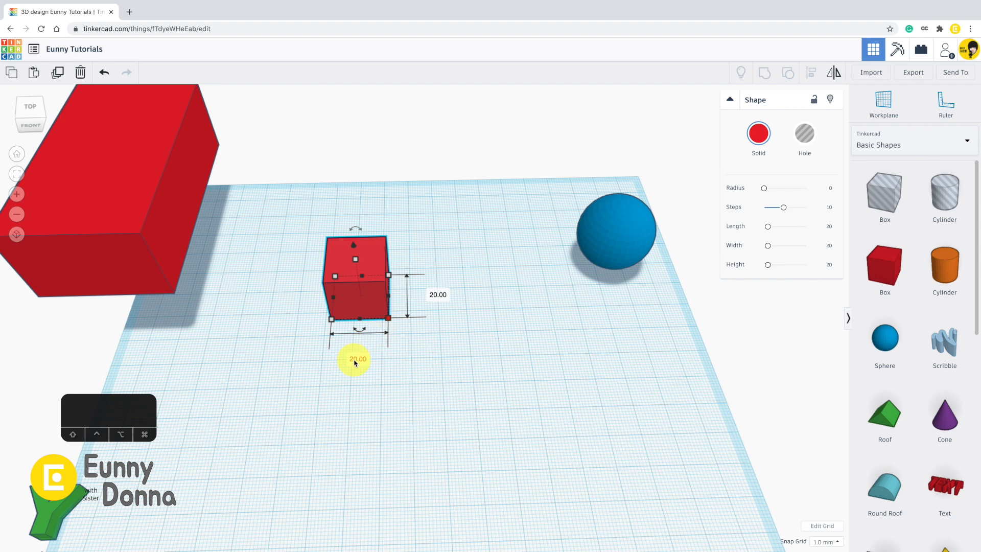
type("5")
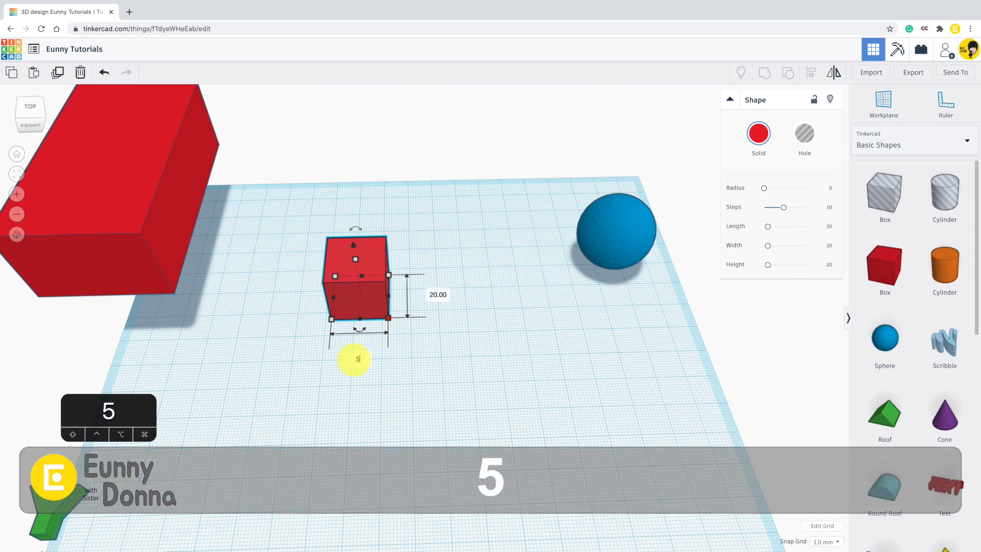
type("0")
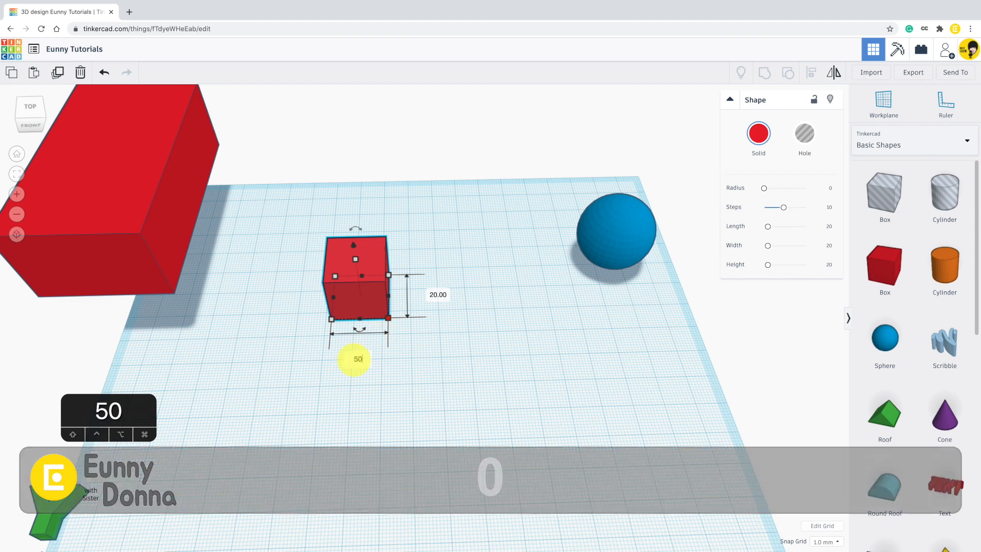
key("Return")
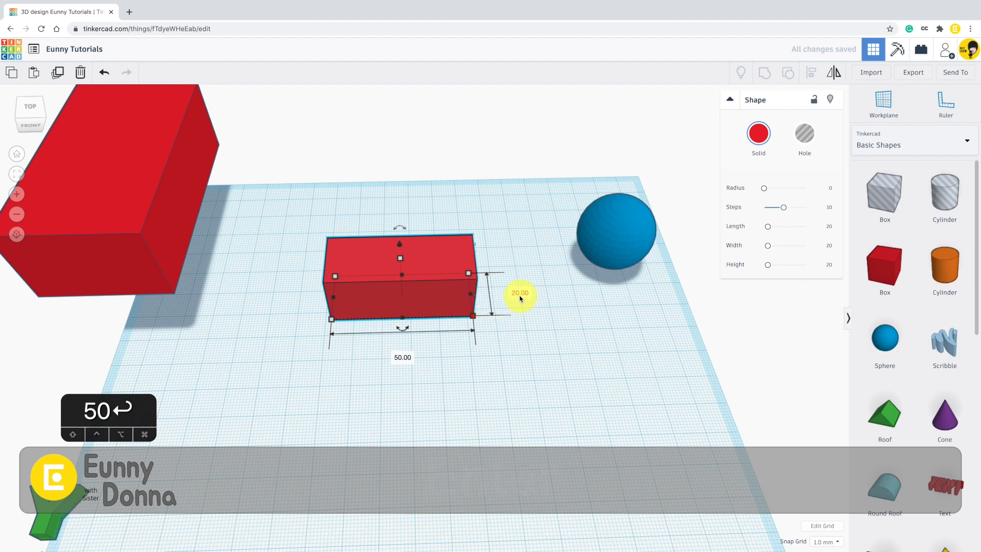
left_click(517, 293)
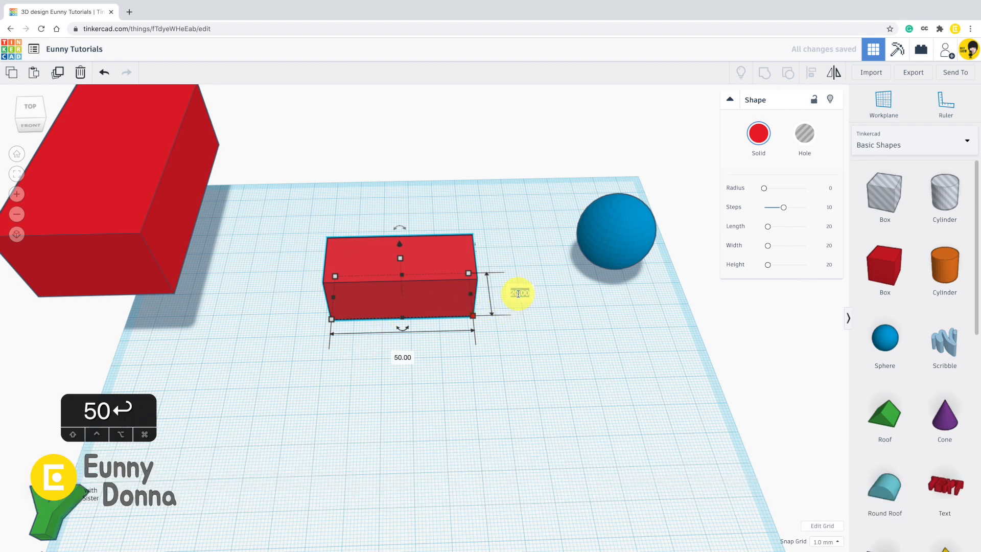
type("70")
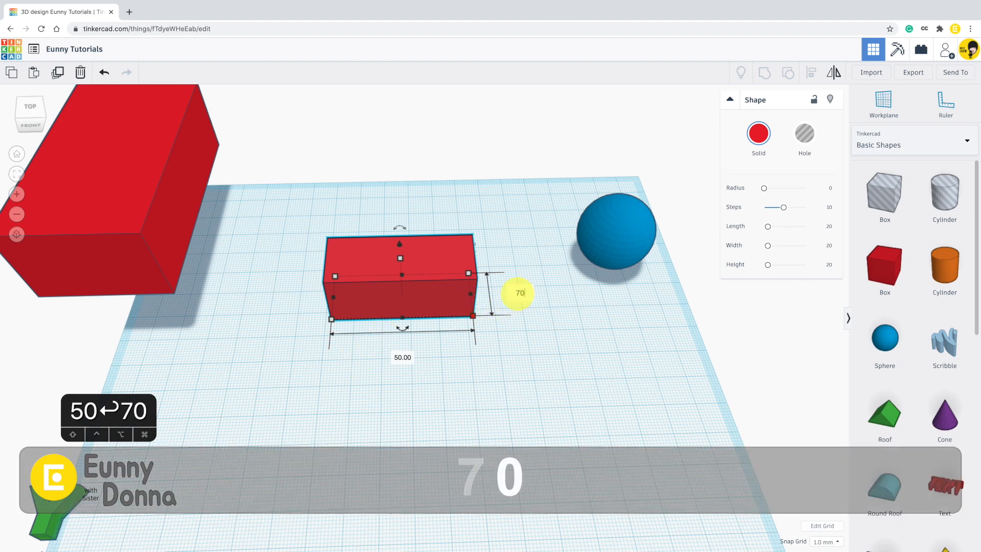
key("Return")
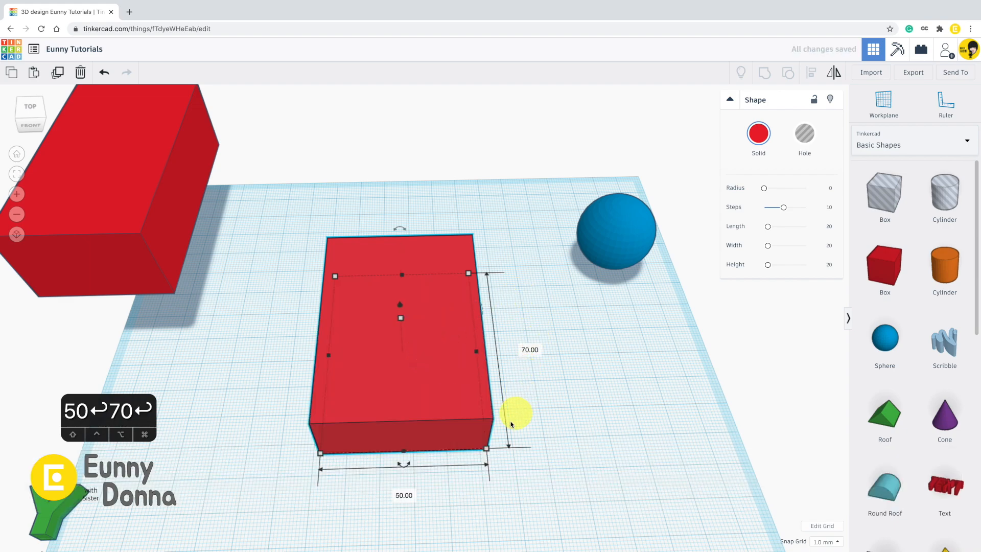
Step: Set the height of the 50 by 70 mm red box to 50 mm
right_click_drag(466, 427, 376, 287)
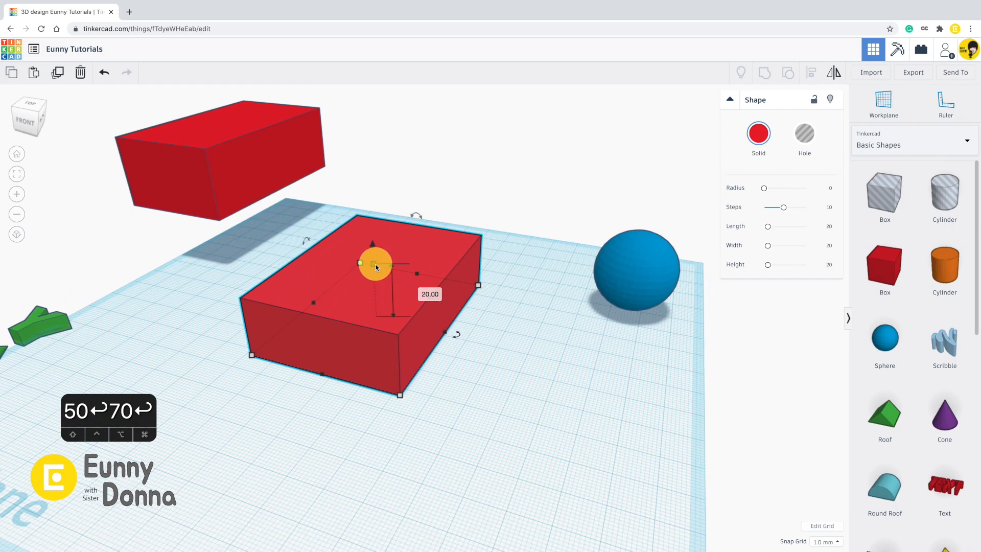
left_click(419, 290)
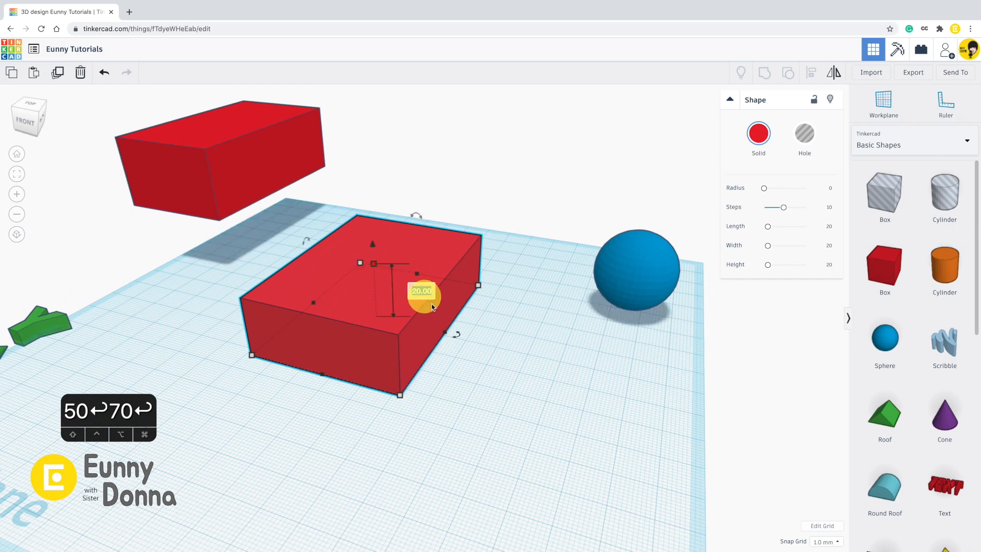
type("50")
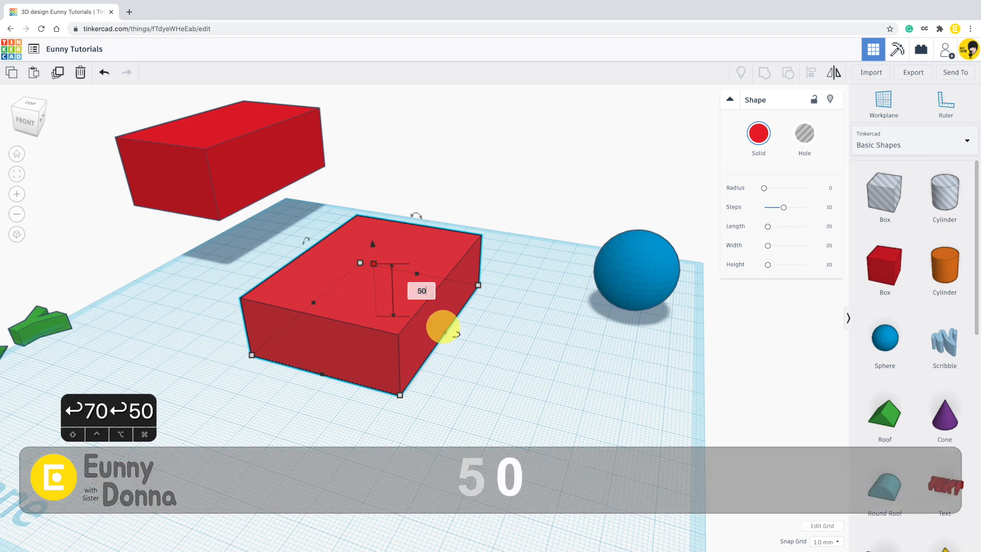
key("Return")
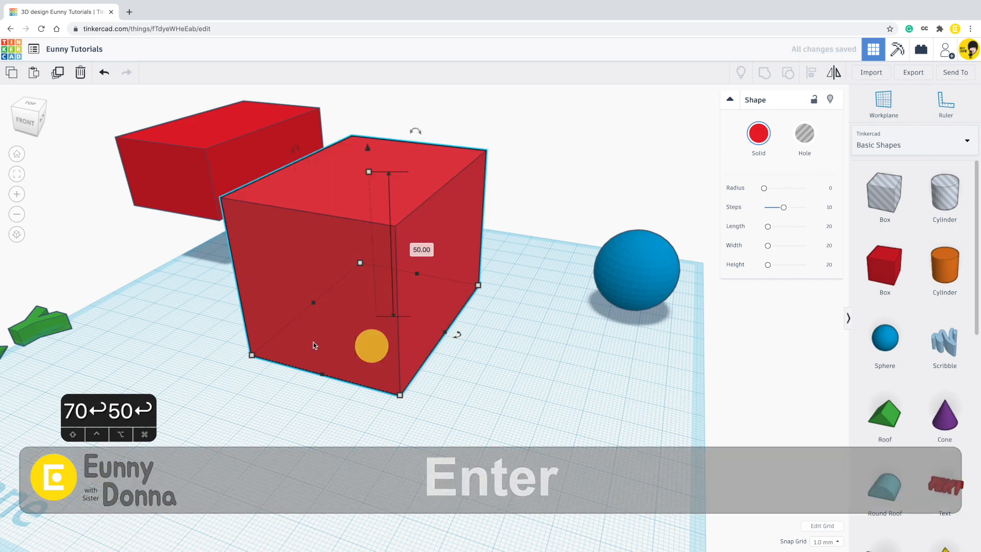
Step: Set the blue sphere's height to 60 mm
left_click(276, 294)
right_click_drag(276, 294, 234, 298)
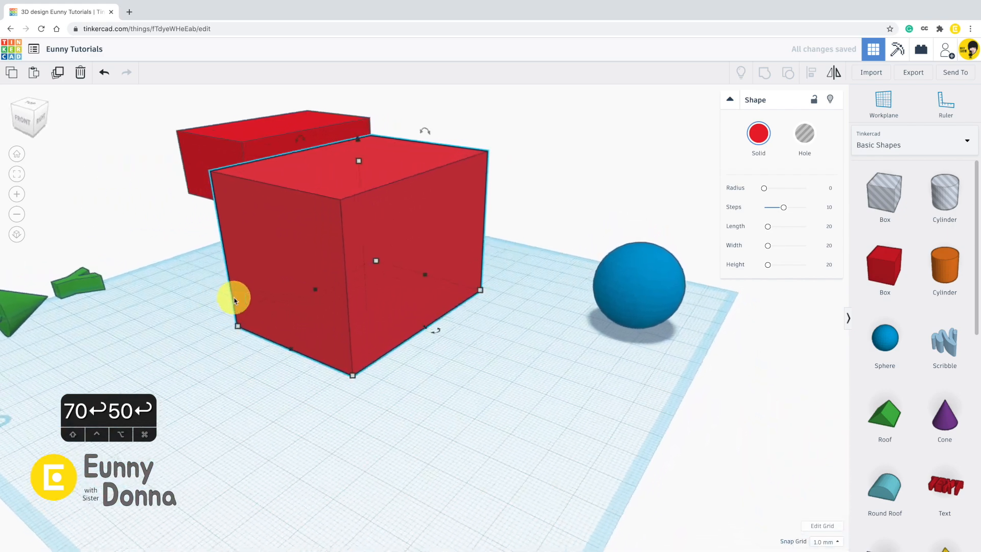
left_click(642, 293)
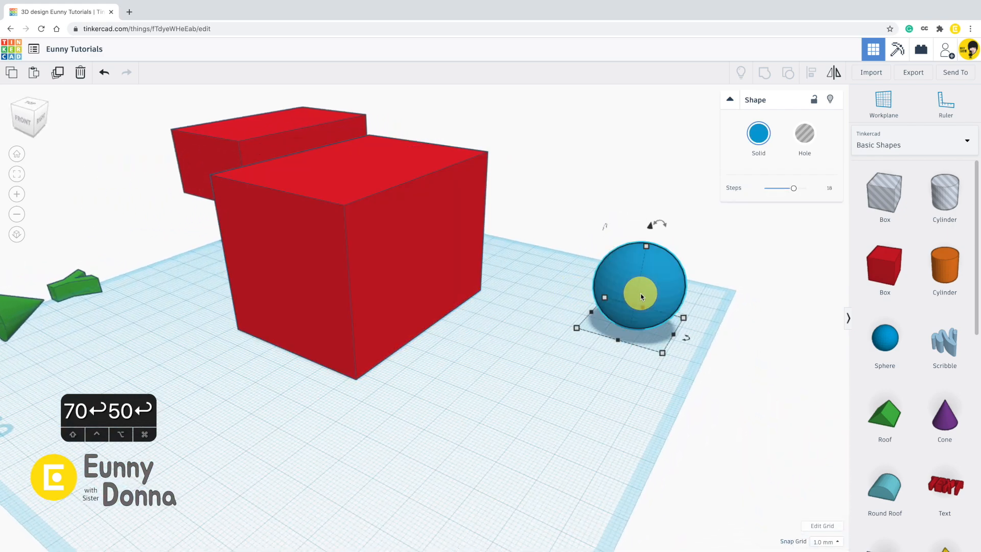
left_click(646, 249)
left_click(680, 288)
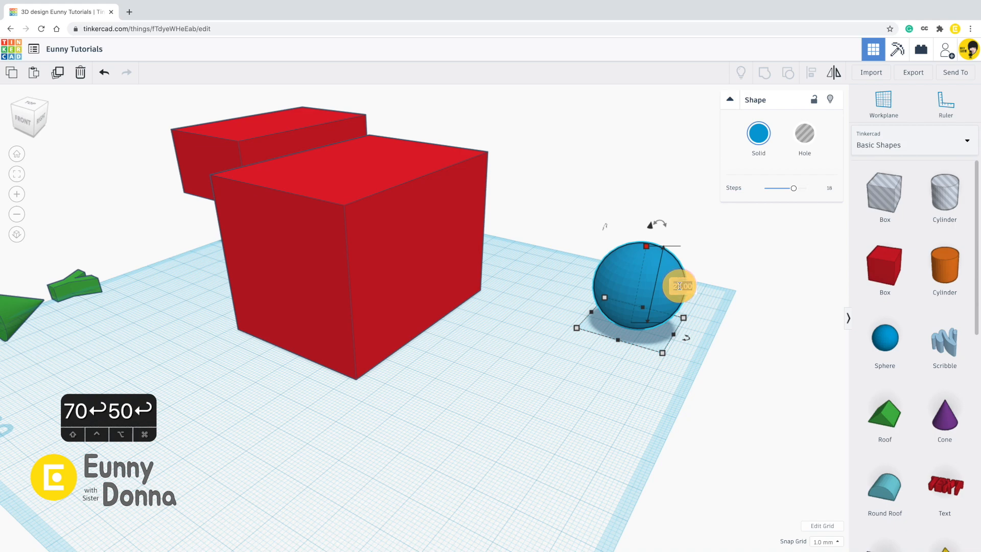
type("60")
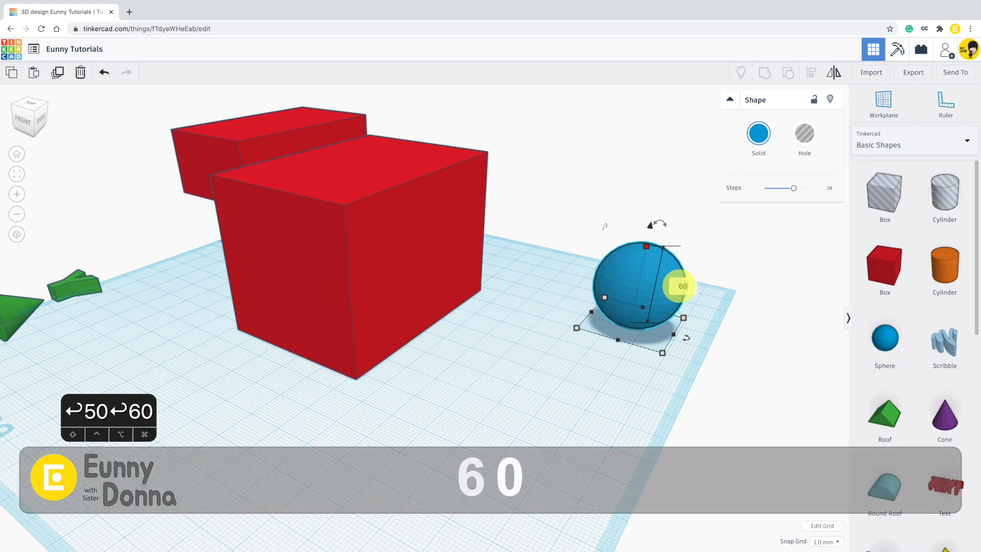
key("Return")
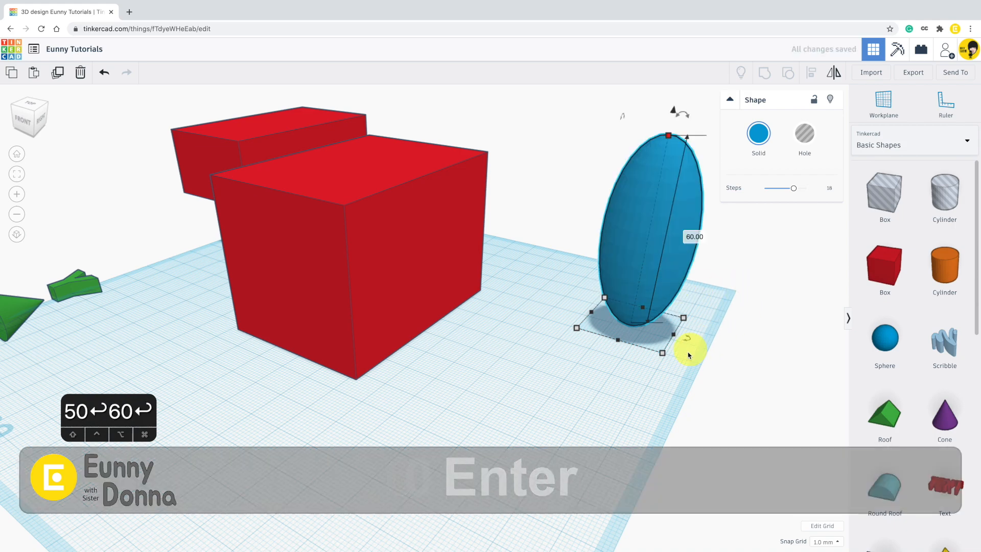
Step: Set the stretched blue sphere's base dimension along the Y axis to 50 mm
right_click_drag(684, 352, 546, 379)
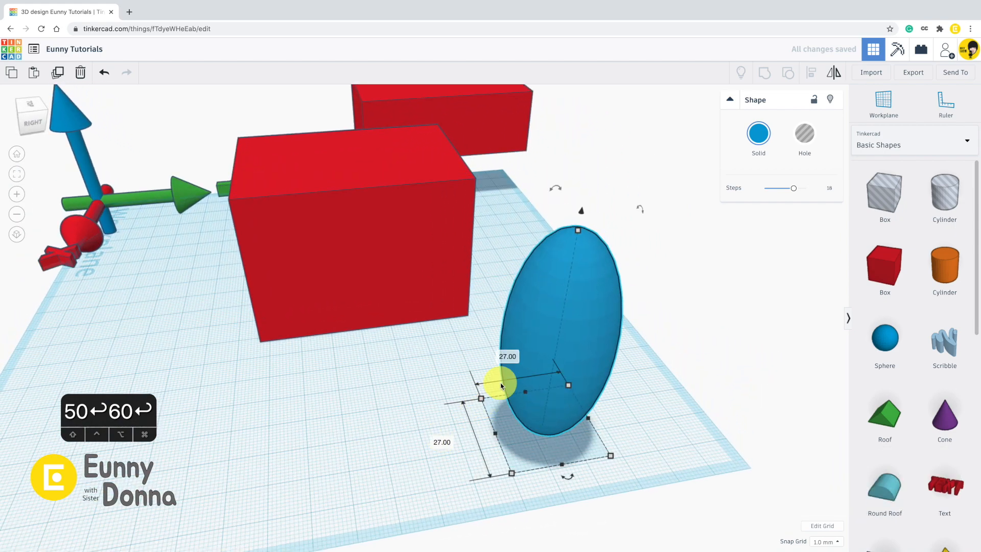
left_click(508, 356)
type("50")
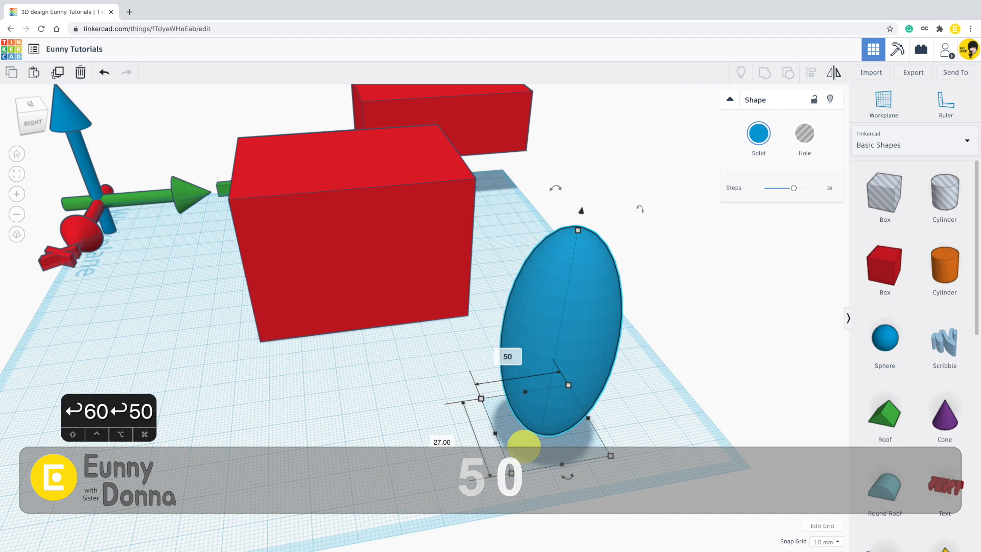
key("Return")
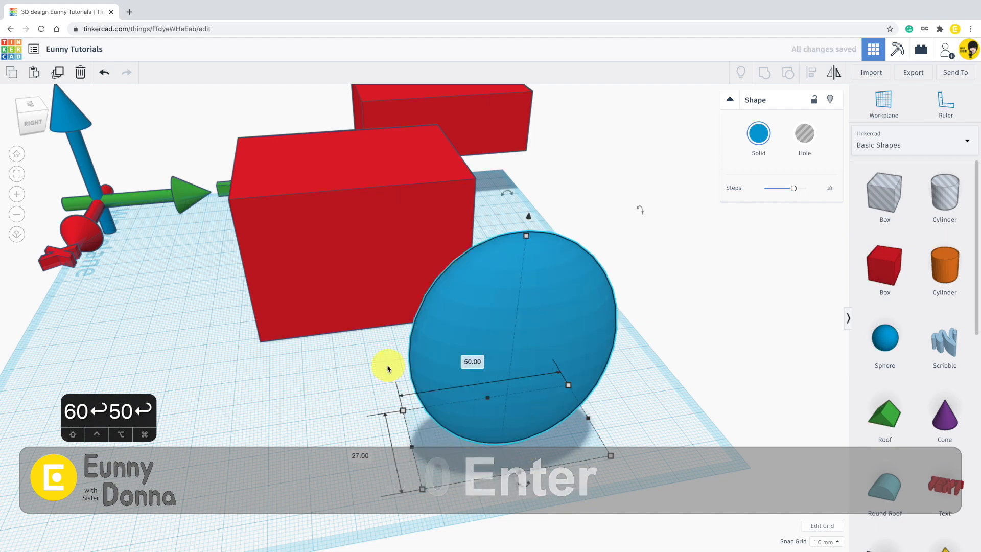
right_click_drag(383, 367, 534, 379)
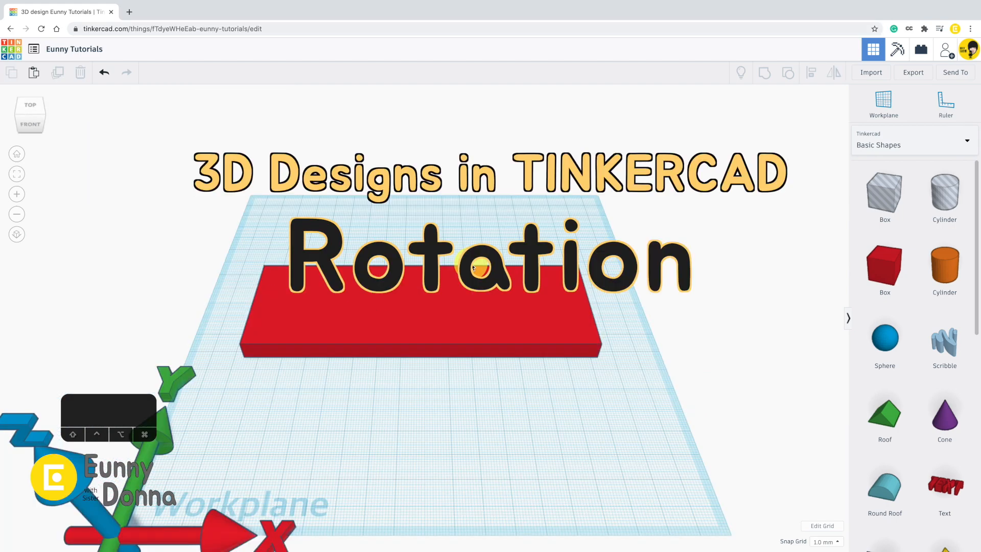
Step: Select the flat red box and examine its three rotation handles from an angled view and from above
right_click_drag(642, 325, 526, 306)
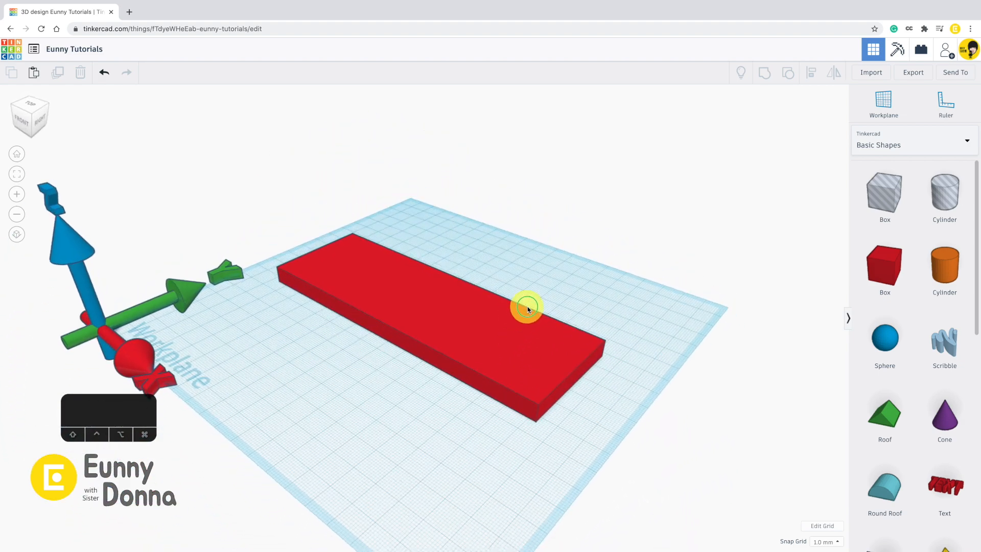
left_click(424, 307)
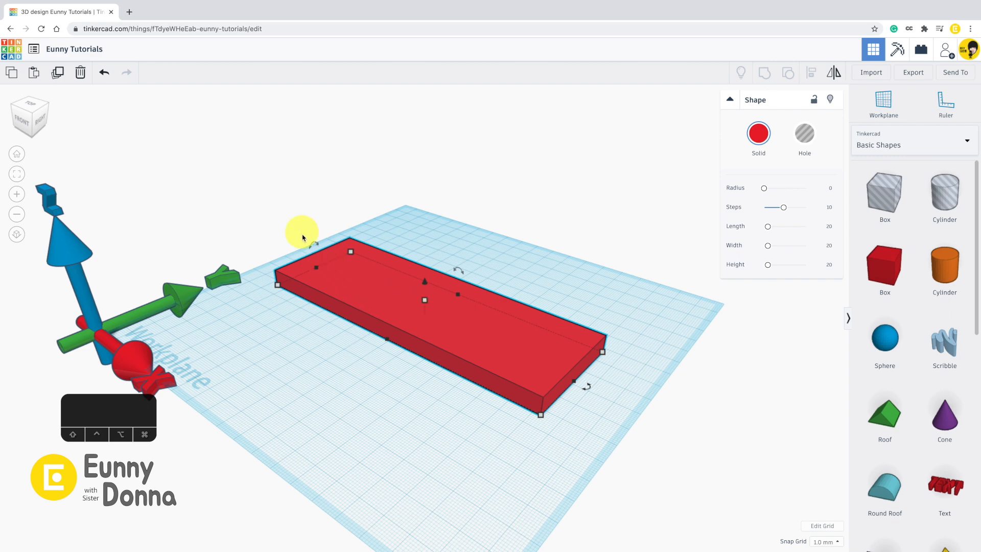
mouse_move(311, 243)
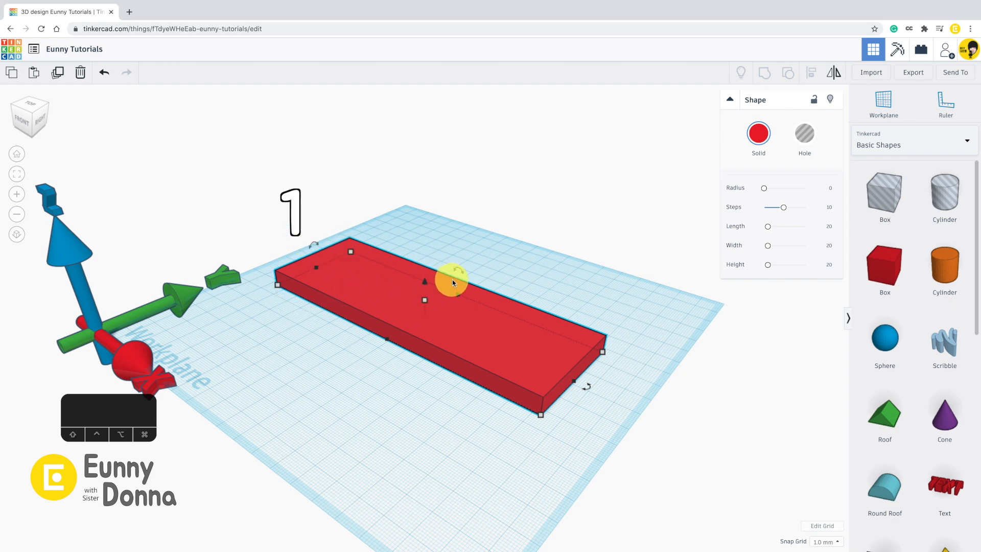
mouse_move(460, 274)
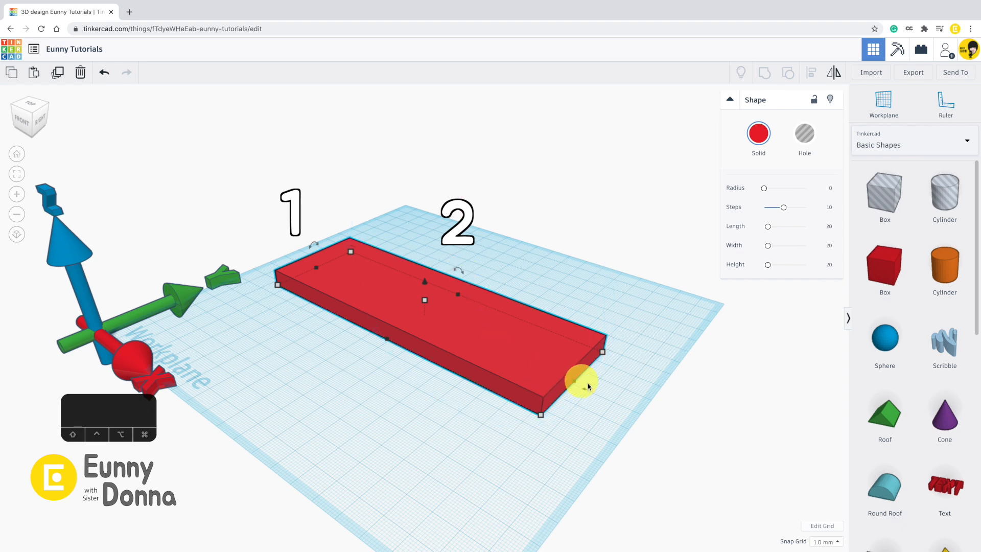
mouse_move(589, 390)
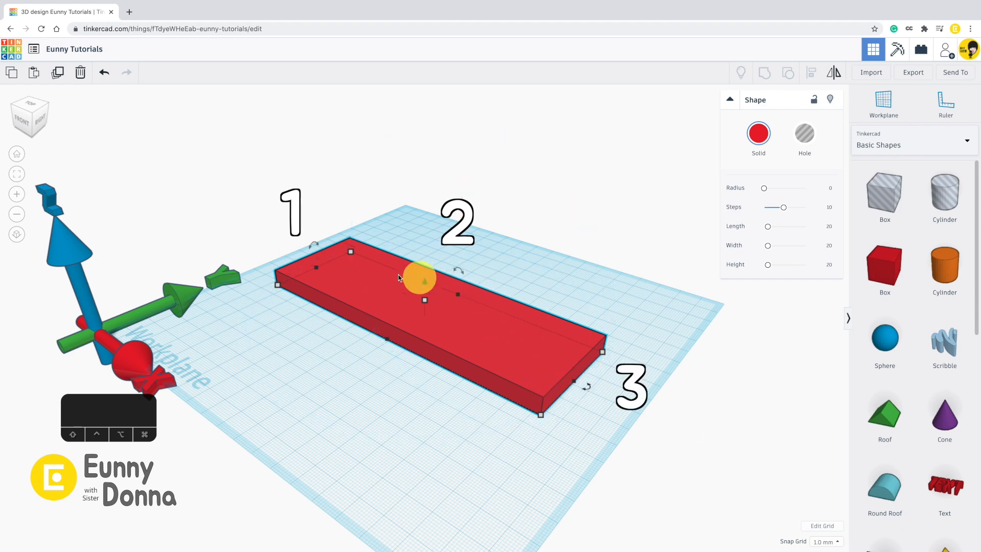
right_click_drag(427, 213, 426, 307)
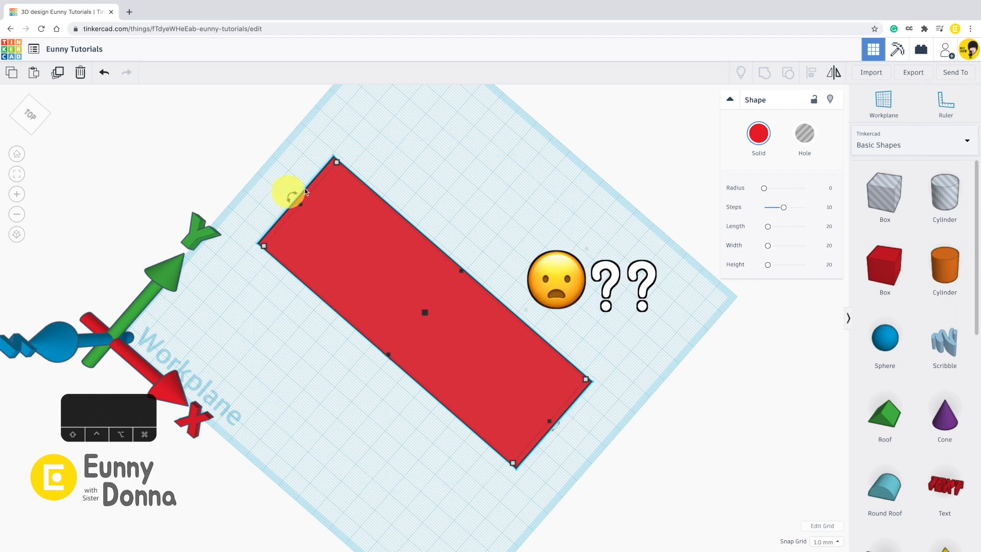
right_click_drag(339, 406, 320, 313)
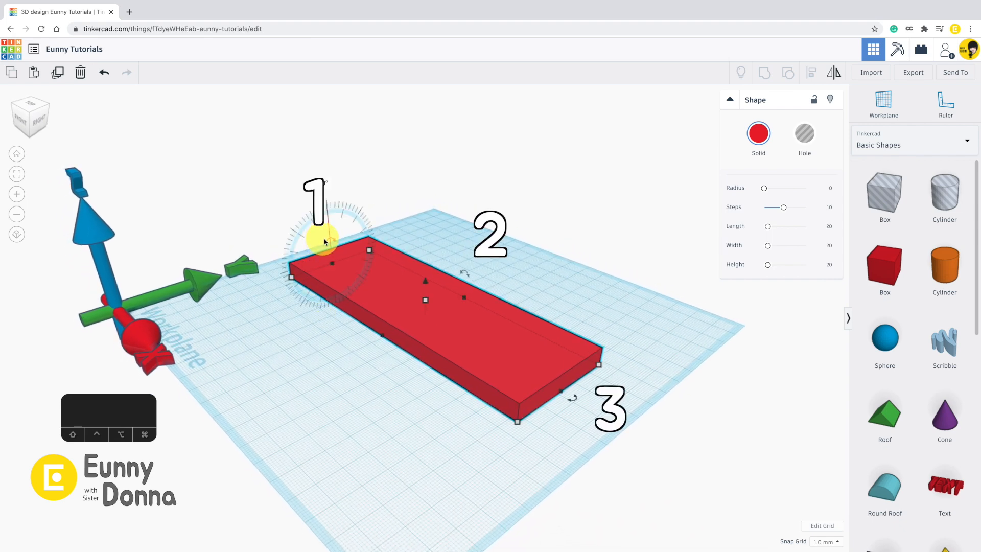
Step: Try rotating the flat red box about its X, Y and Z axes with the three rotation handles
left_click_drag(474, 278, 470, 280)
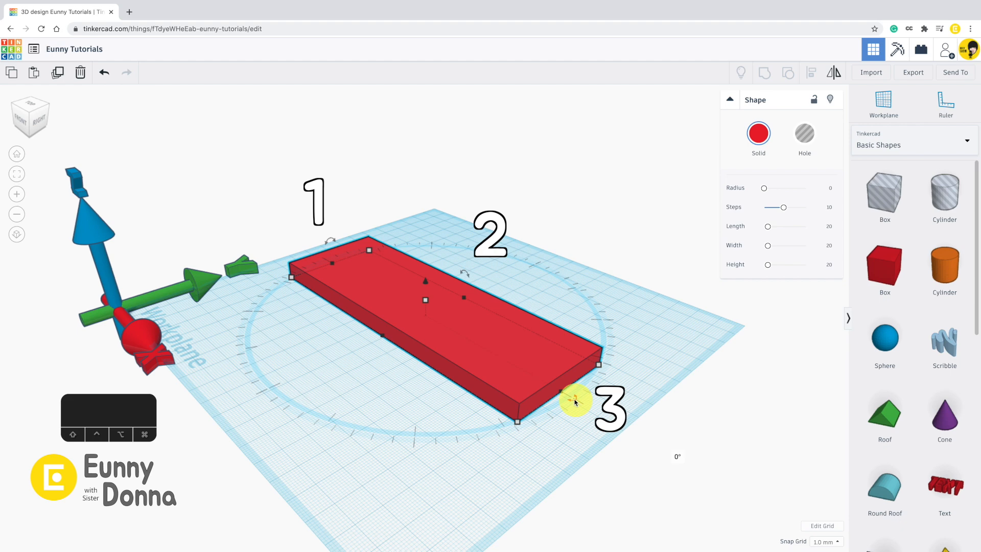
left_click_drag(466, 277, 458, 149)
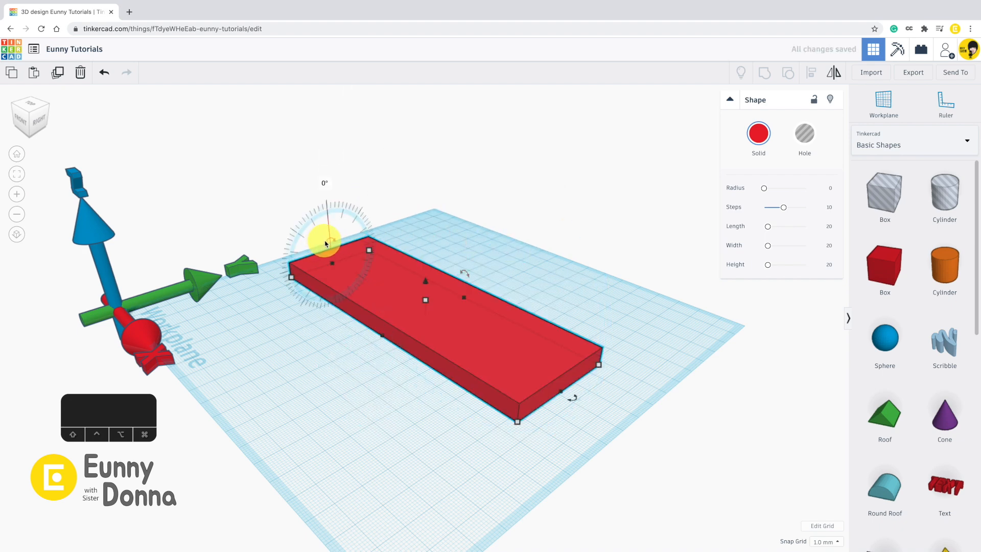
left_click_drag(325, 244, 324, 219)
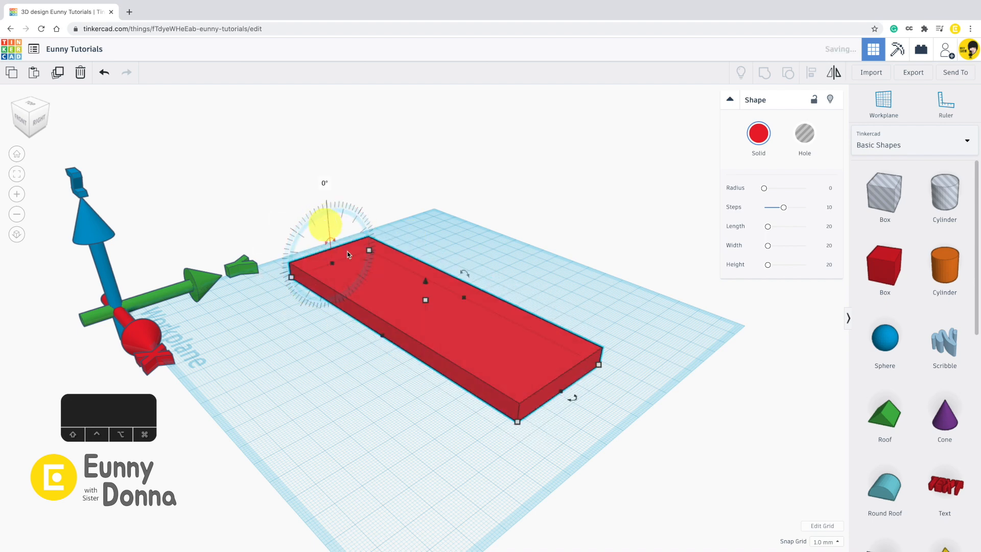
left_click_drag(574, 397, 546, 381)
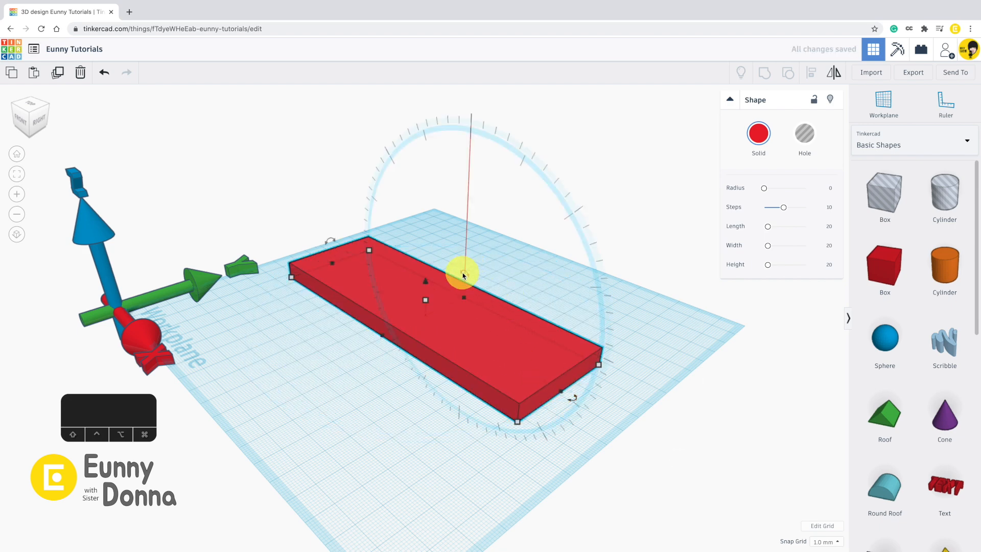
left_click_drag(462, 272, 482, 256)
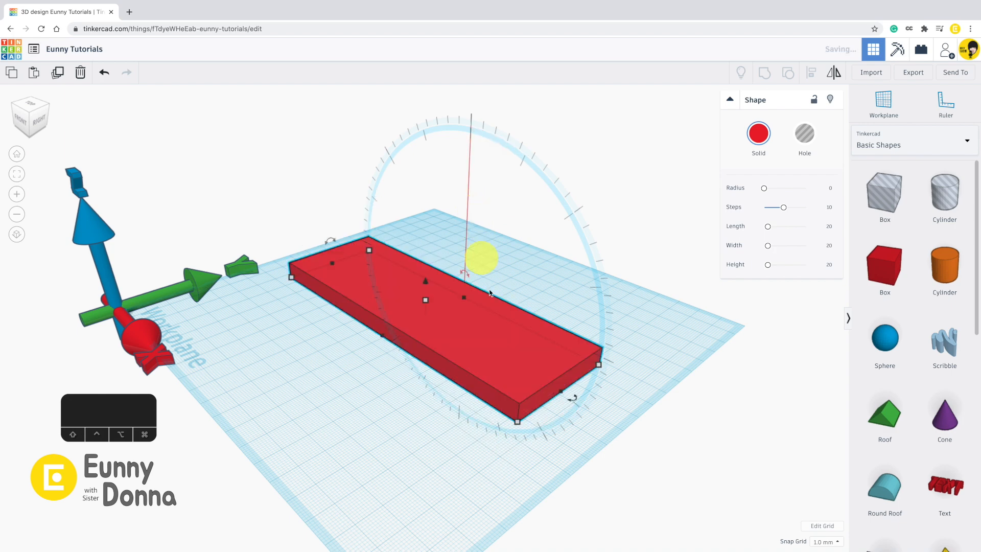
mouse_move(575, 398)
left_mouse_down()
mouse_move(429, 400)
mouse_move(357, 286)
mouse_move(495, 282)
mouse_move(569, 339)
mouse_move(581, 390)
left_mouse_up()
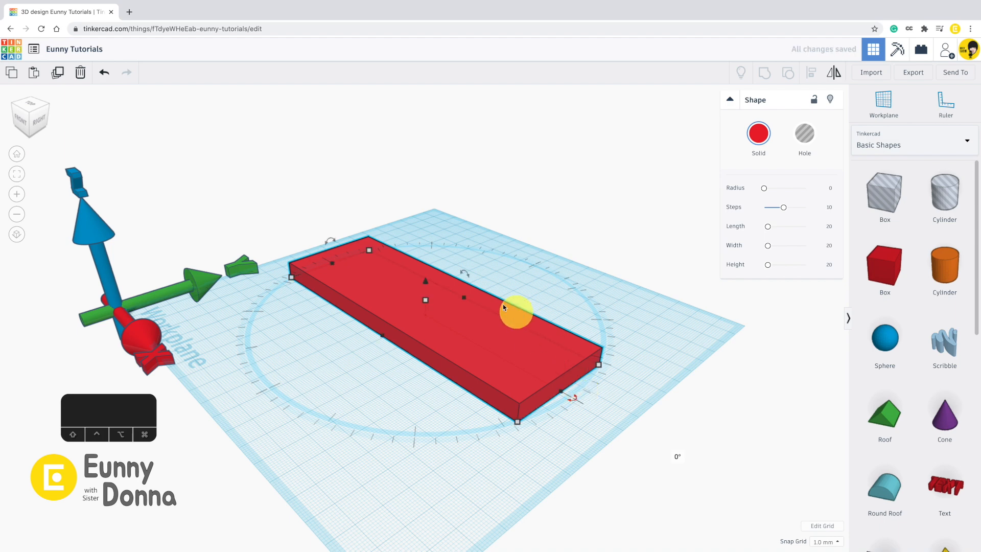
Step: Try rotating the flat red box 90° about the Z axis, and return it to its original angle
mouse_move(325, 243)
left_mouse_down()
mouse_move(386, 233)
mouse_move(324, 278)
mouse_move(327, 243)
mouse_move(326, 253)
left_mouse_up()
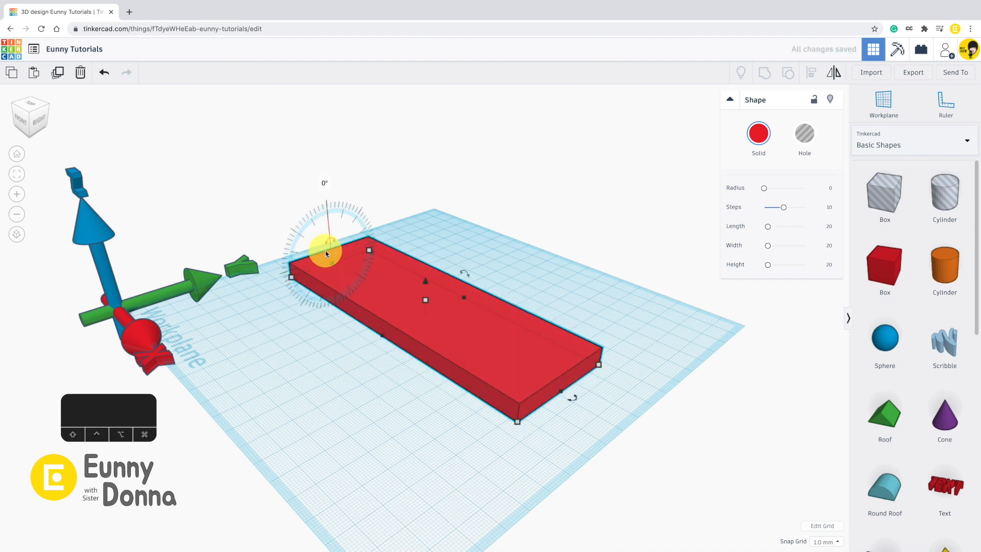
left_click(562, 286)
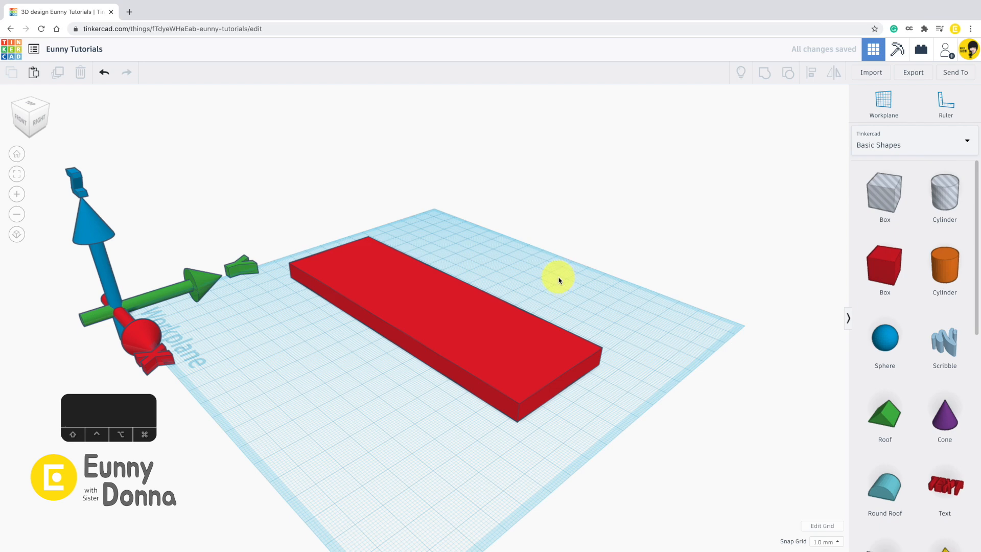
right_click_drag(558, 280, 553, 331)
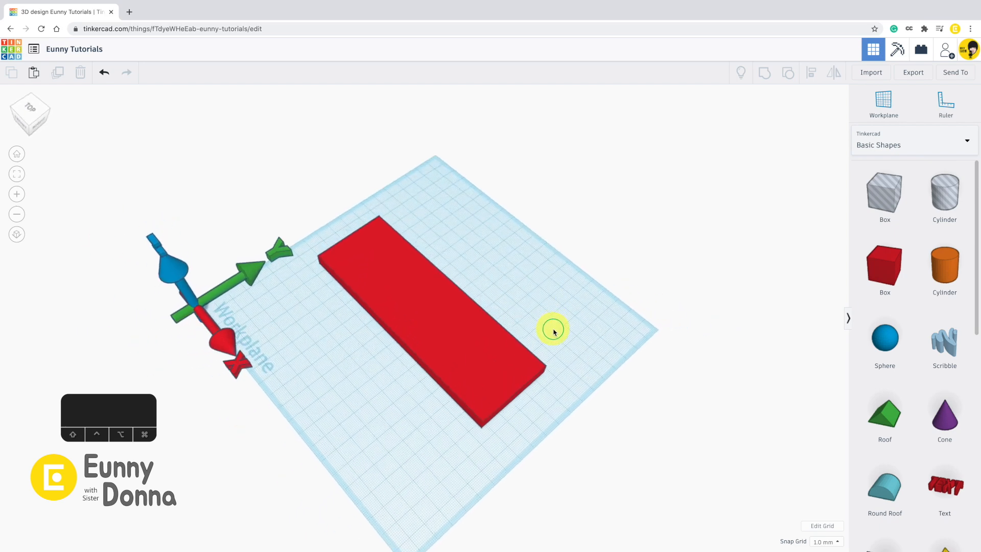
middle_click_drag(521, 331, 524, 303)
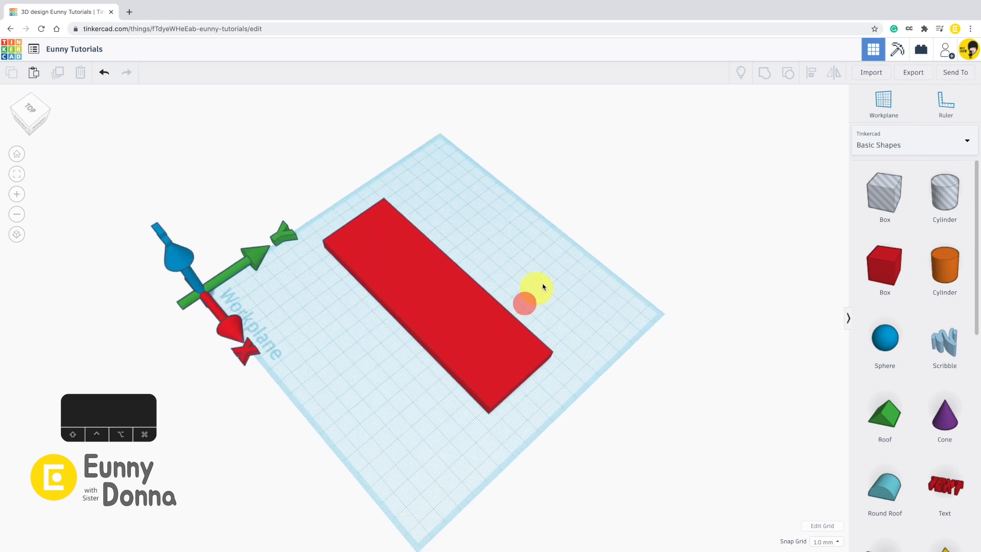
left_click(475, 289)
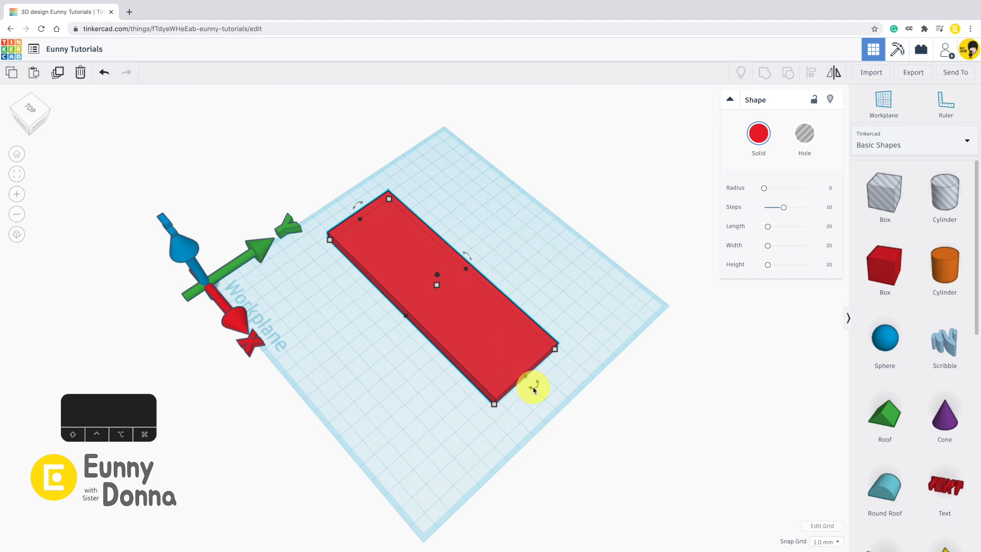
left_click_drag(533, 390, 519, 241)
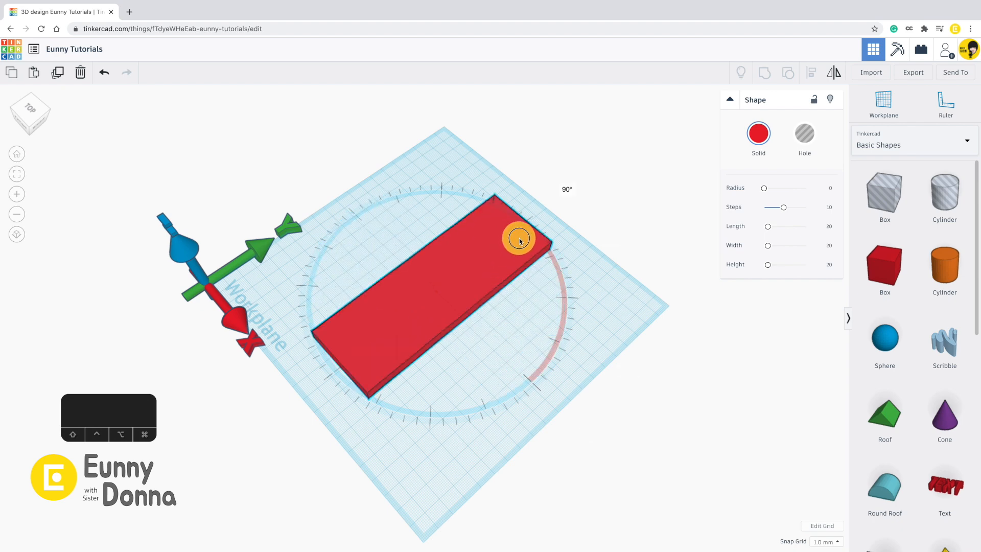
left_click_drag(520, 241, 529, 381)
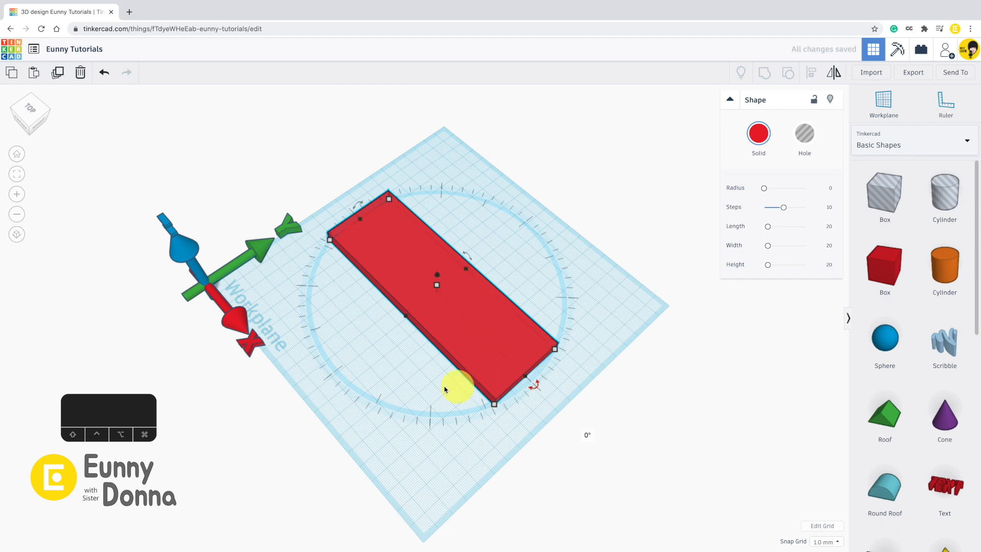
Step: Rotate the flat red box about the Z axis, and rotate it -180° about the Y axis in snapped increments
right_click_drag(546, 294, 508, 342)
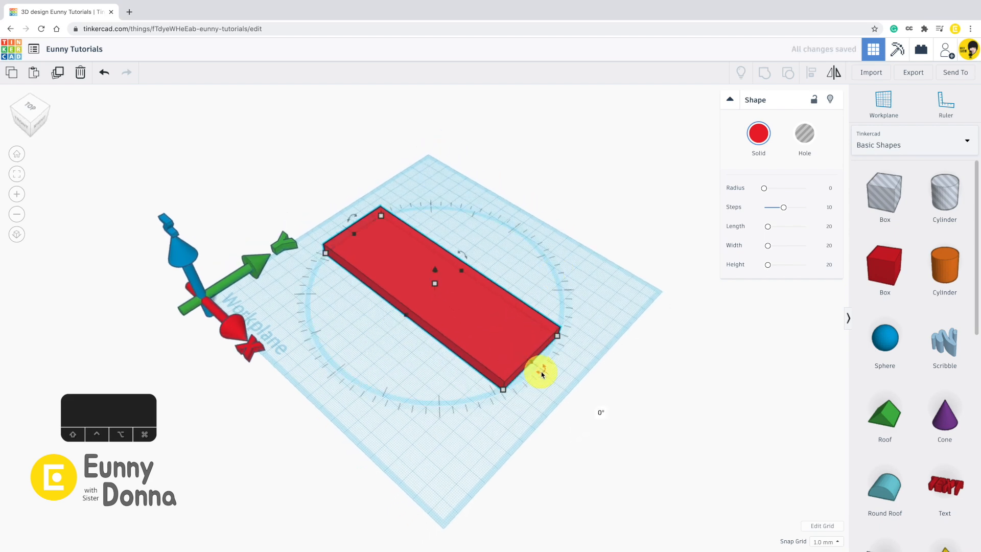
left_click_drag(539, 373, 382, 241)
left_click_drag(460, 253, 453, 320, "shift")
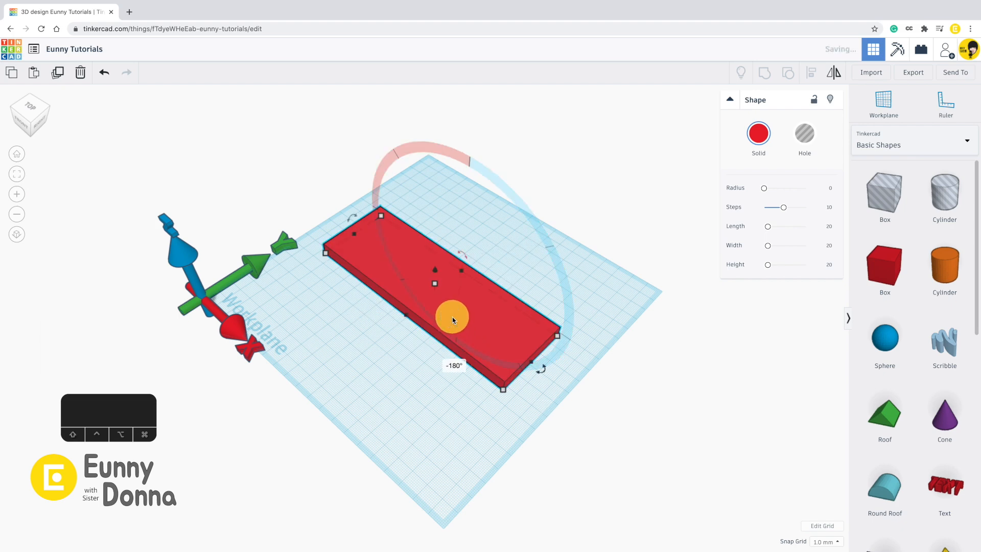
left_click(504, 328)
Step: Rotate the flat red box about the Z axis by exactly 35°
mouse_move(543, 374)
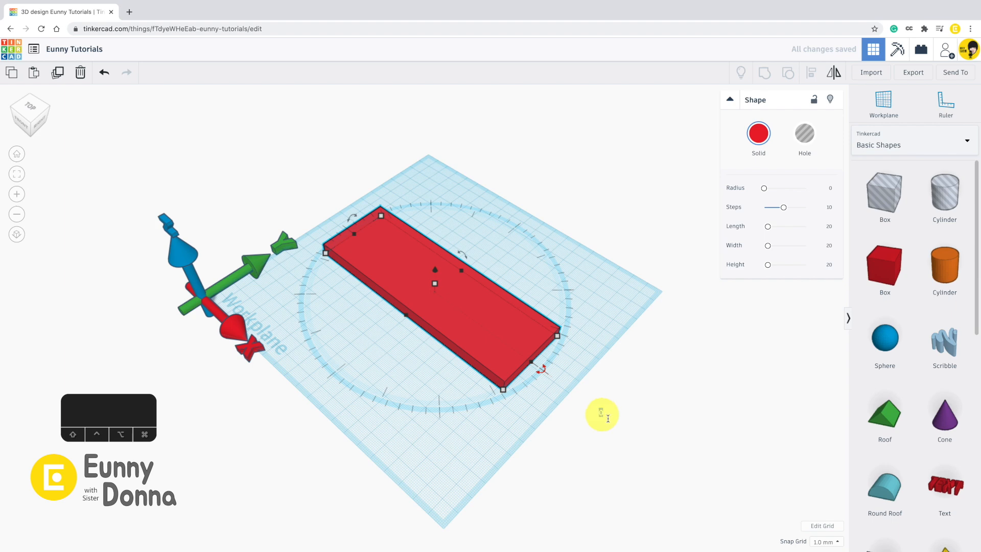
left_click(603, 415)
type("35")
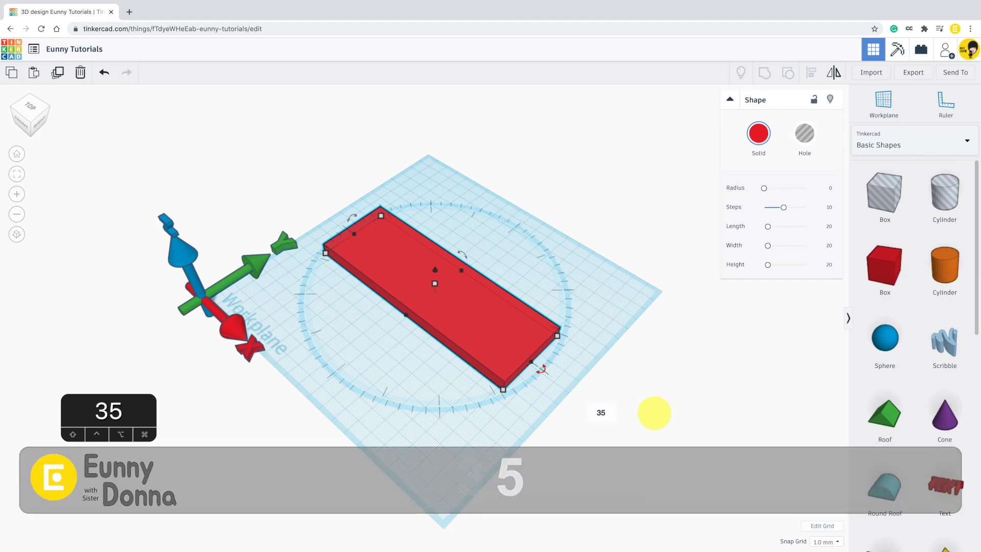
key("Return")
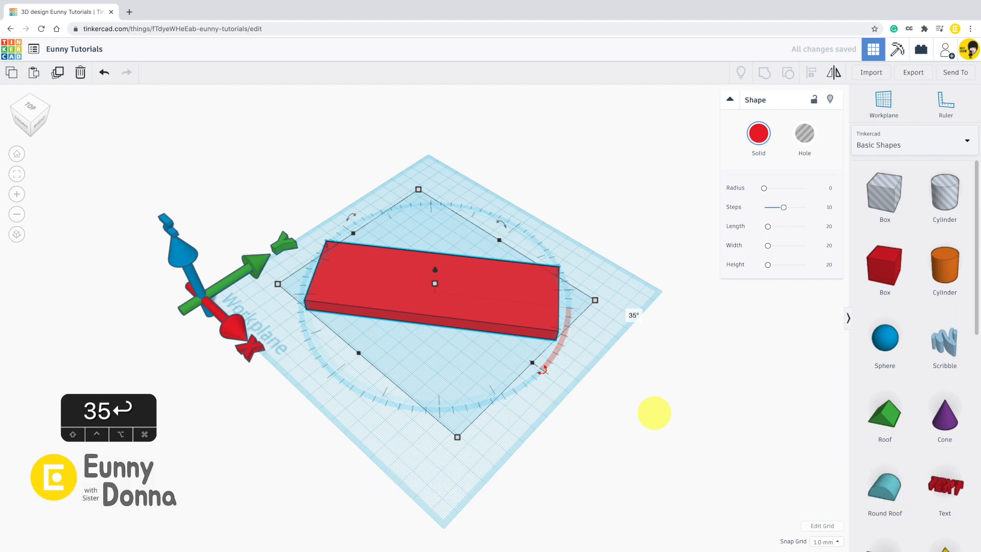
Step: Change the flat red box's Z rotation angle to -35°
left_click(632, 316)
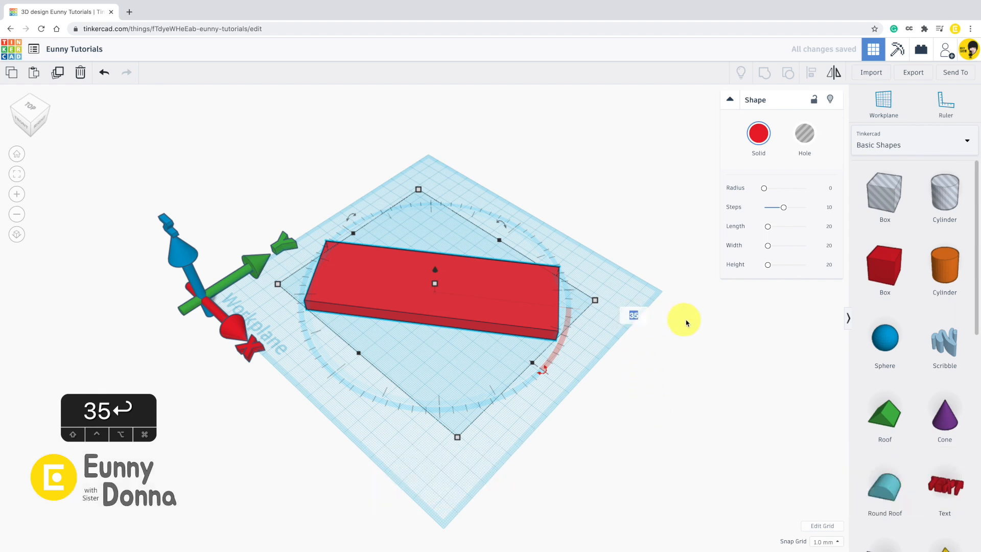
type("-")
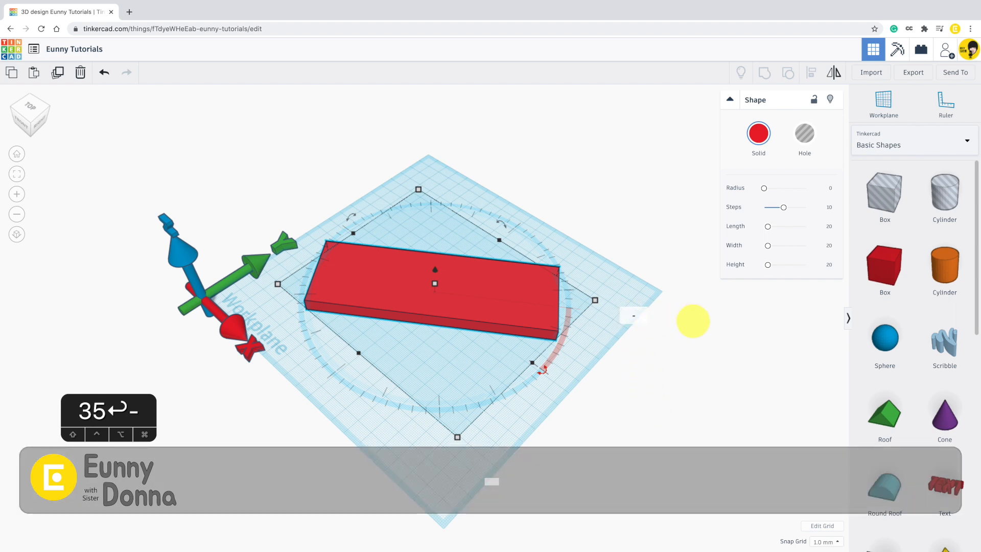
type("35")
key("Return")
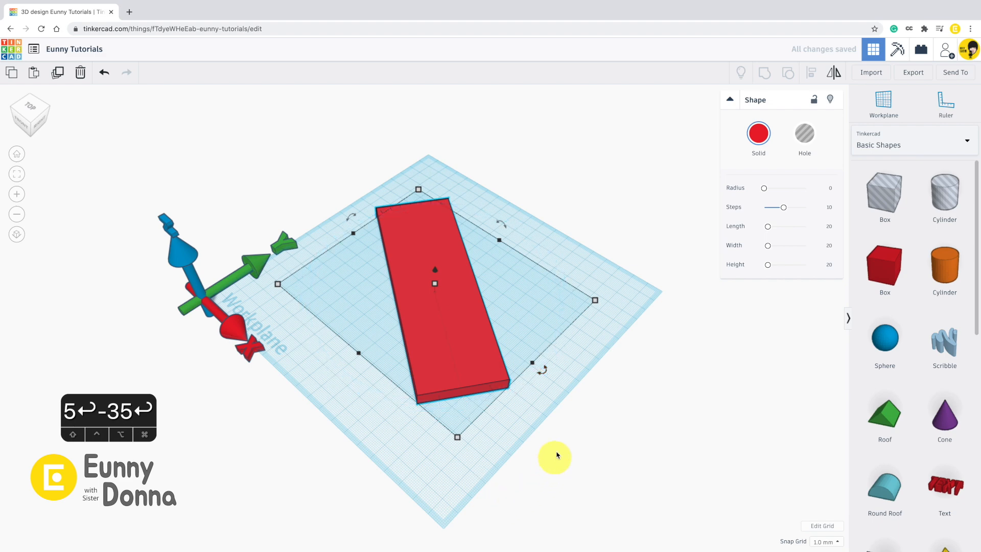
Step: Try a further Z rotation of the reselected red box, and undo it together with the -35° rotation
left_click(565, 415)
left_click(476, 369)
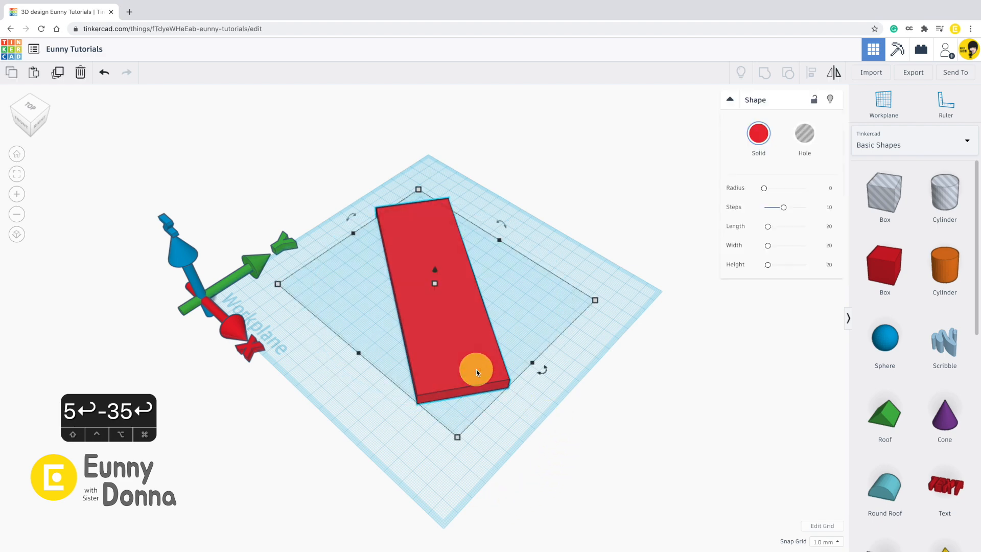
left_click_drag(534, 367, 544, 373)
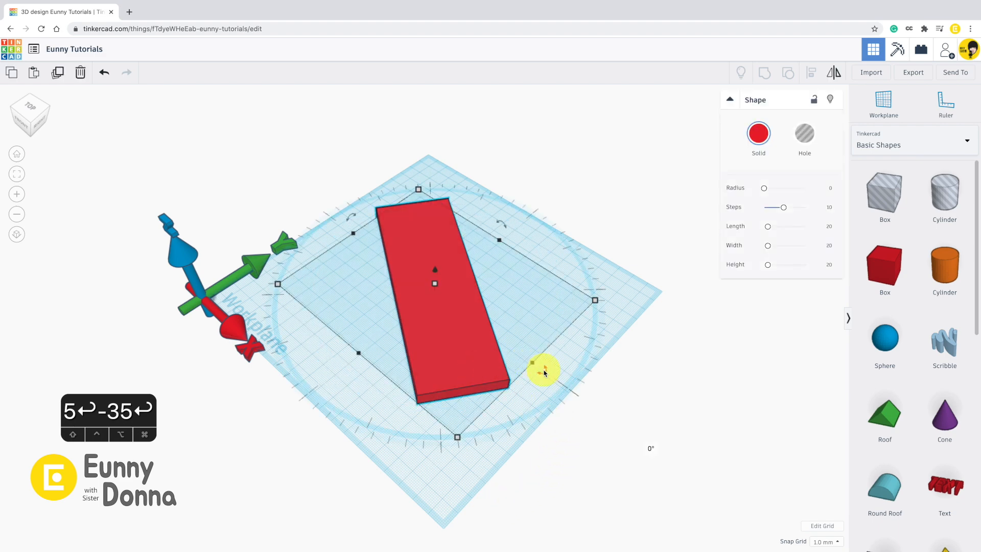
left_click(634, 470)
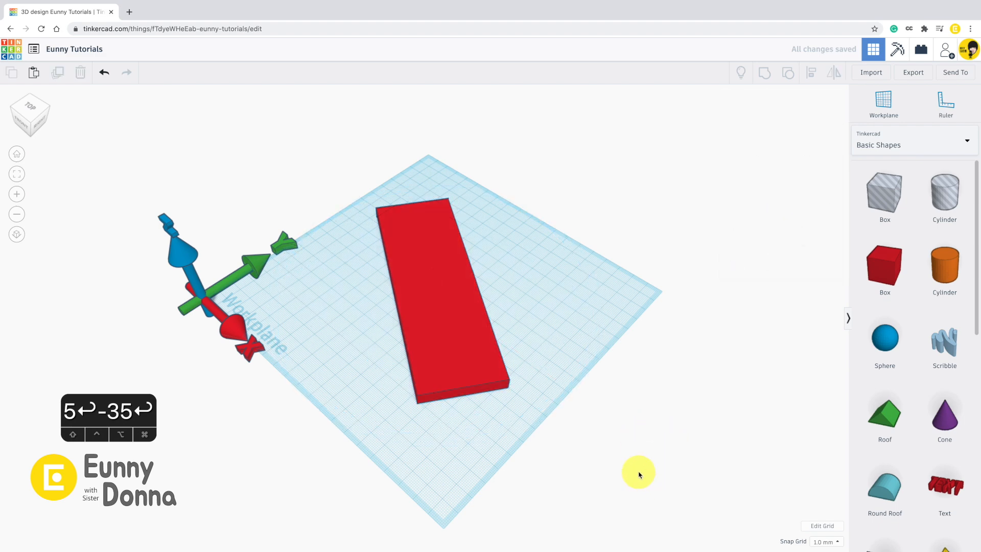
left_click(477, 372)
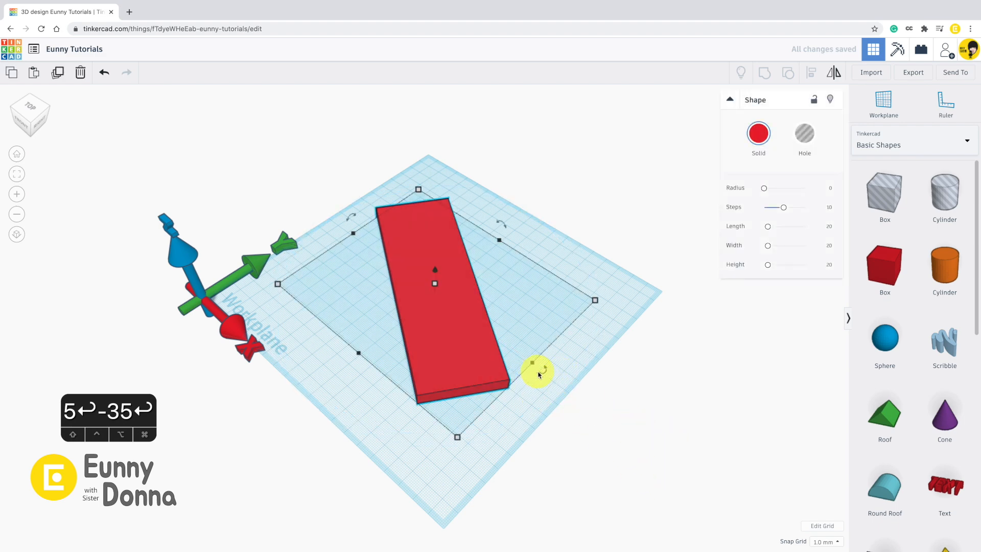
left_click_drag(539, 375, 687, 424)
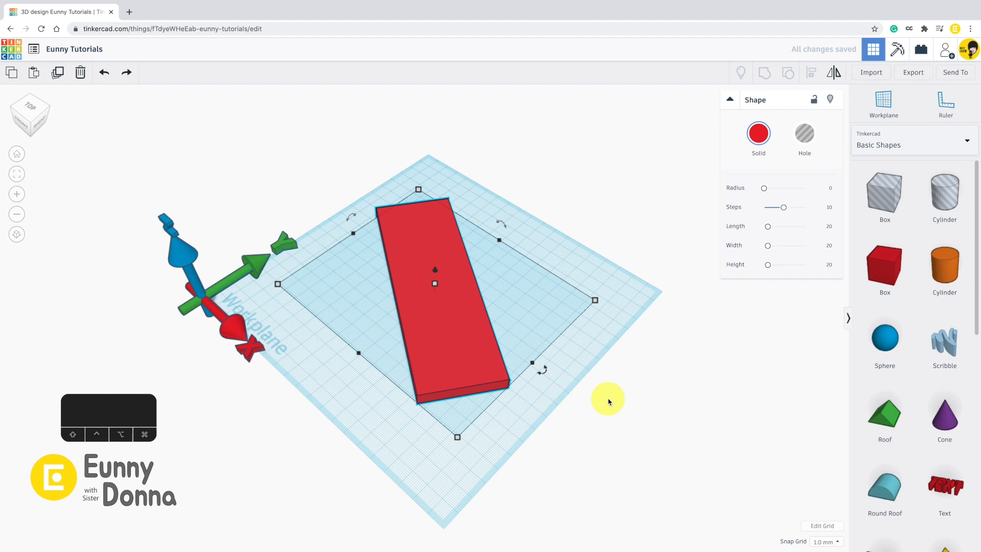
left_click(608, 401)
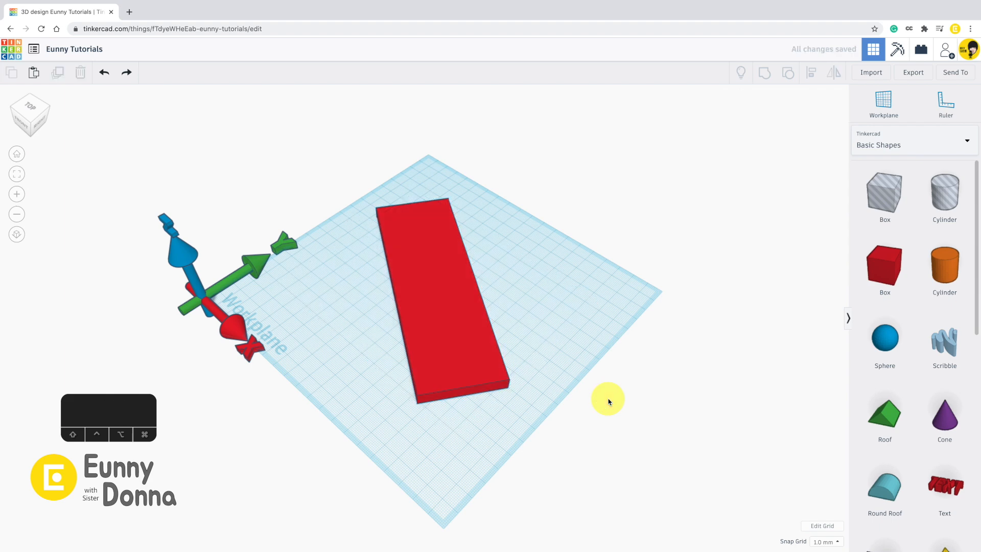
key("super+z")
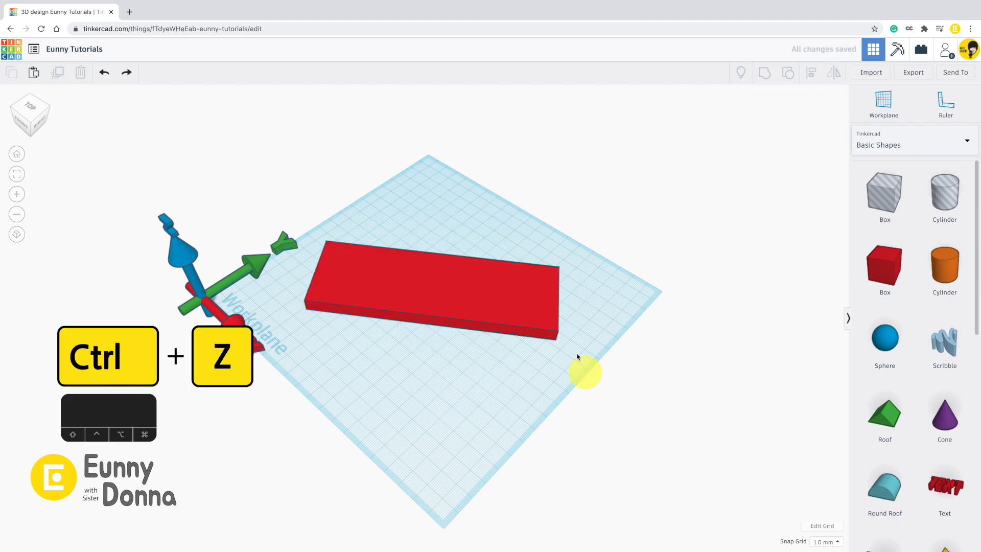
Step: Rotate the reselected red box by another 35° about the Z axis
left_click(540, 328)
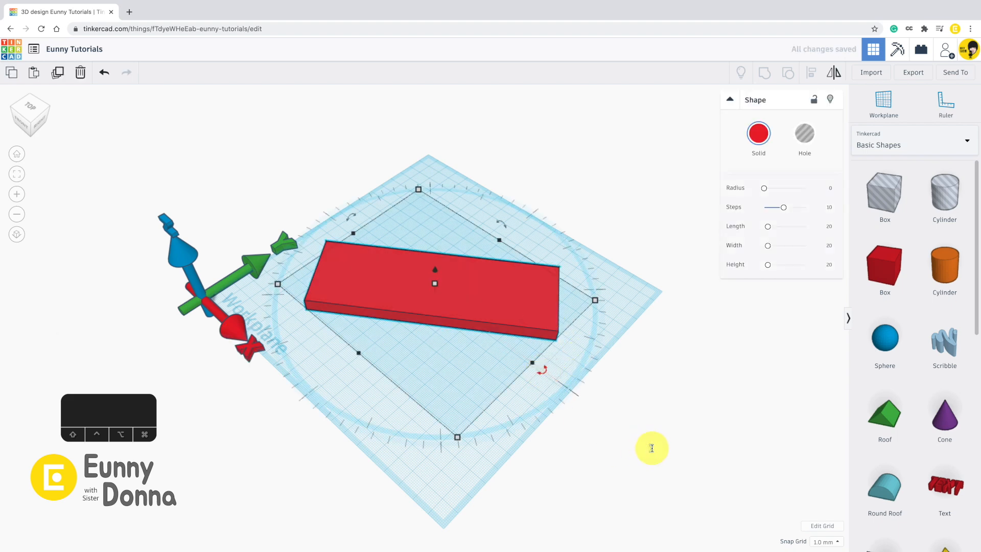
type("35")
key("Return")
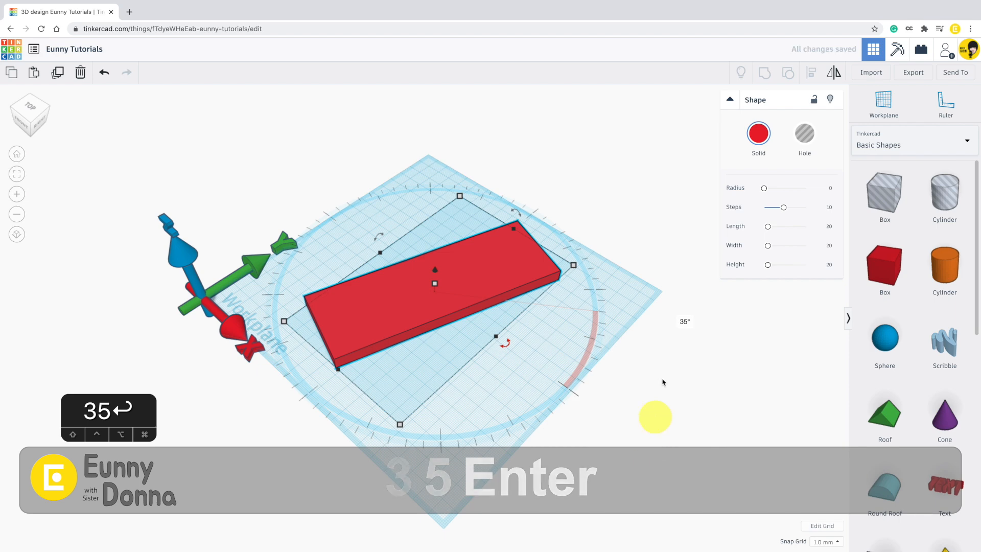
Step: Change the red box's second Z rotation to -35°, turning it the opposite way
left_click(684, 321)
type("-3")
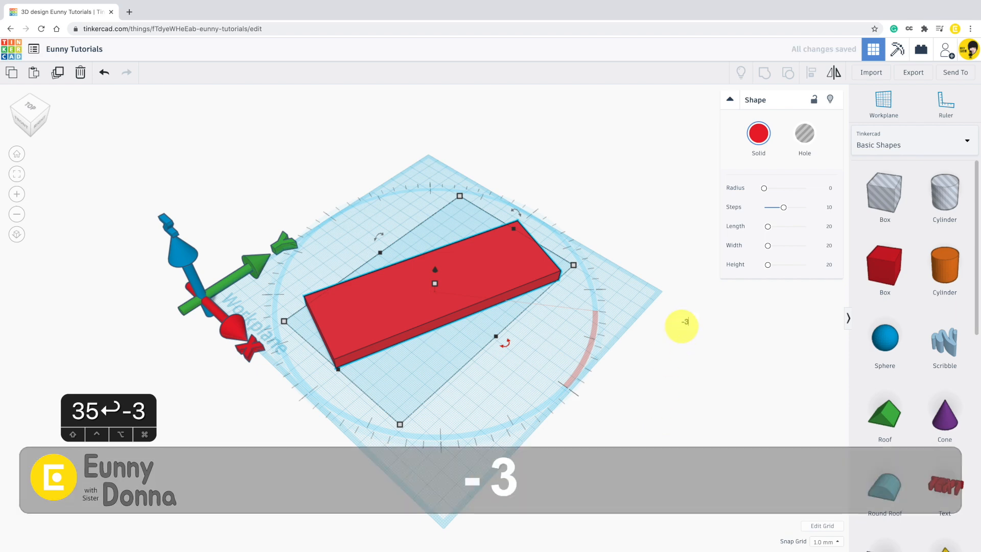
type("5")
key("Return")
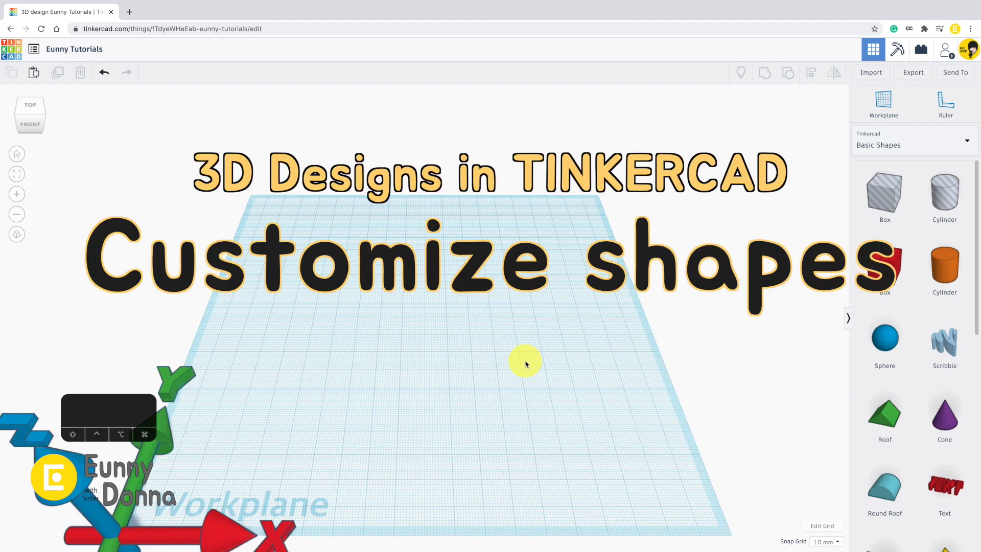
Step: Place a red box, an orange cylinder, a blue sphere and a green roof on the empty workplane
left_click_drag(884, 268, 282, 286)
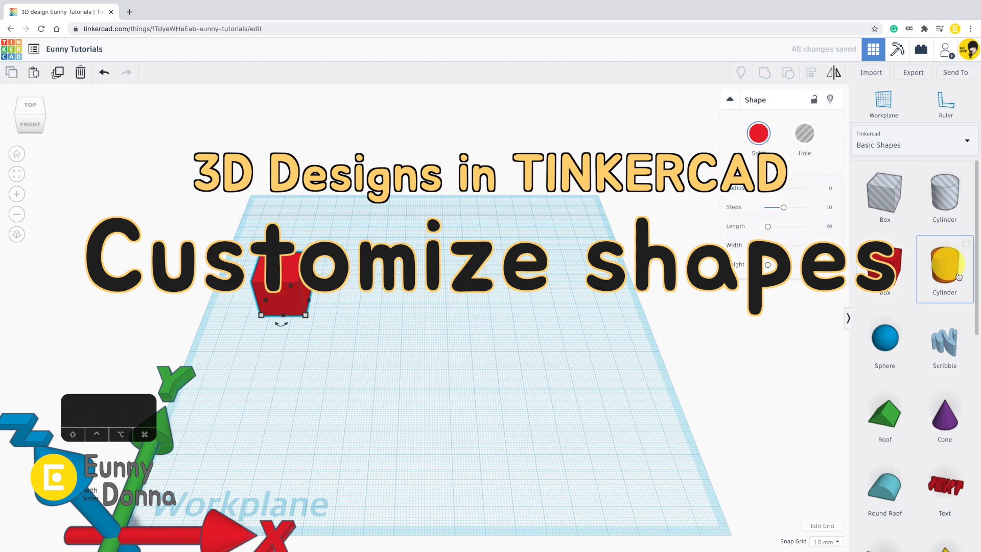
left_click_drag(945, 265, 401, 303)
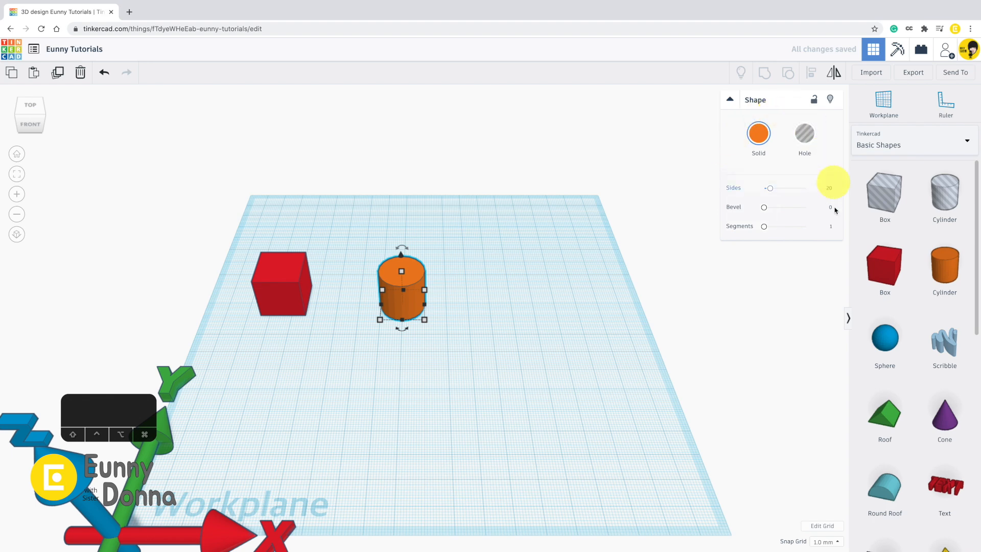
left_click_drag(888, 342, 351, 377)
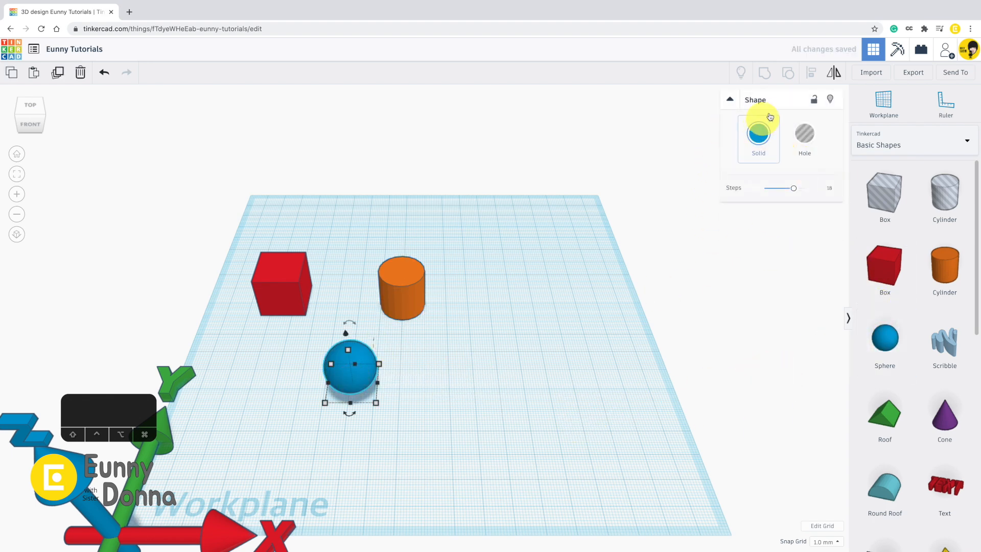
left_click_drag(885, 414, 531, 281)
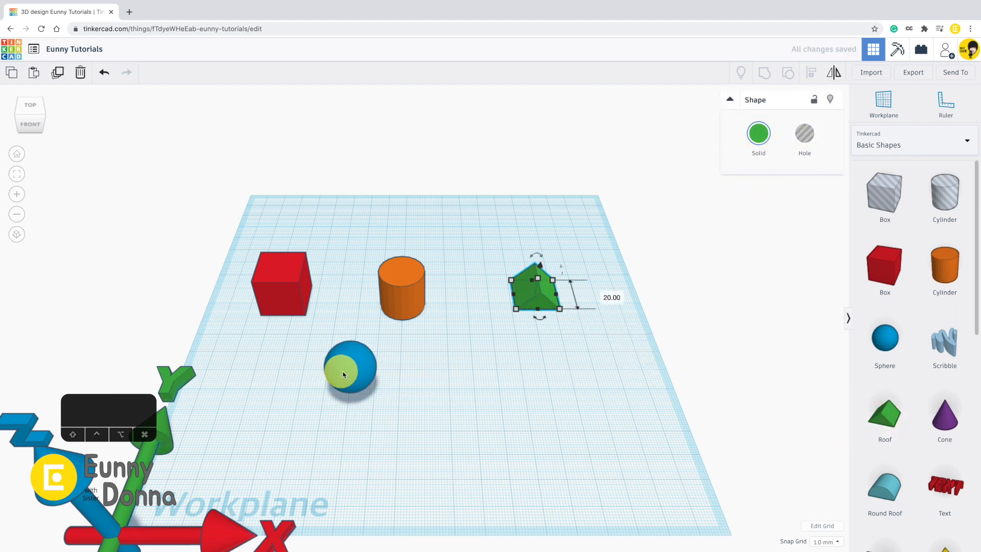
Step: Spread out the shapes by moving the sphere to the back, the roof about 17 mm further along X, and the box to the front
left_click_drag(350, 369, 496, 228)
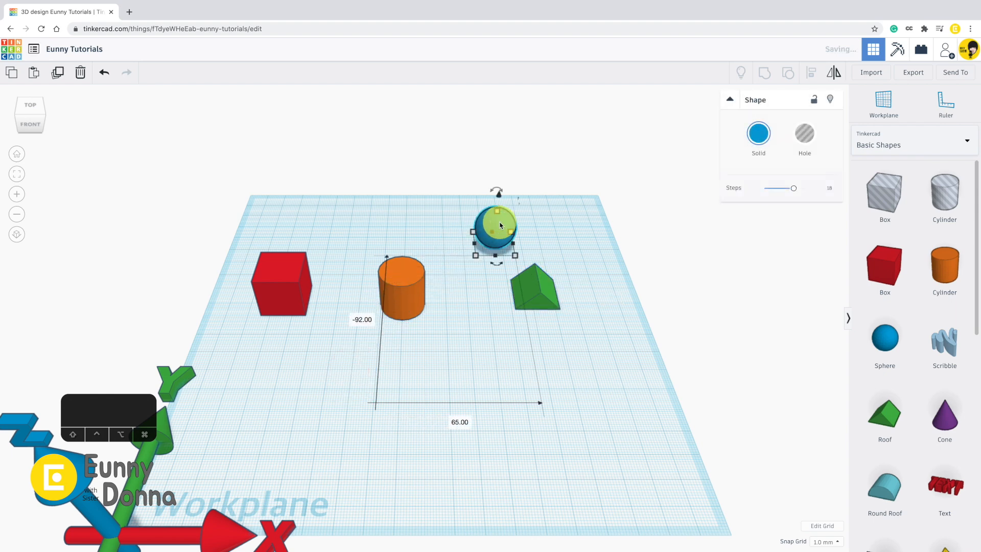
left_click_drag(537, 288, 577, 299)
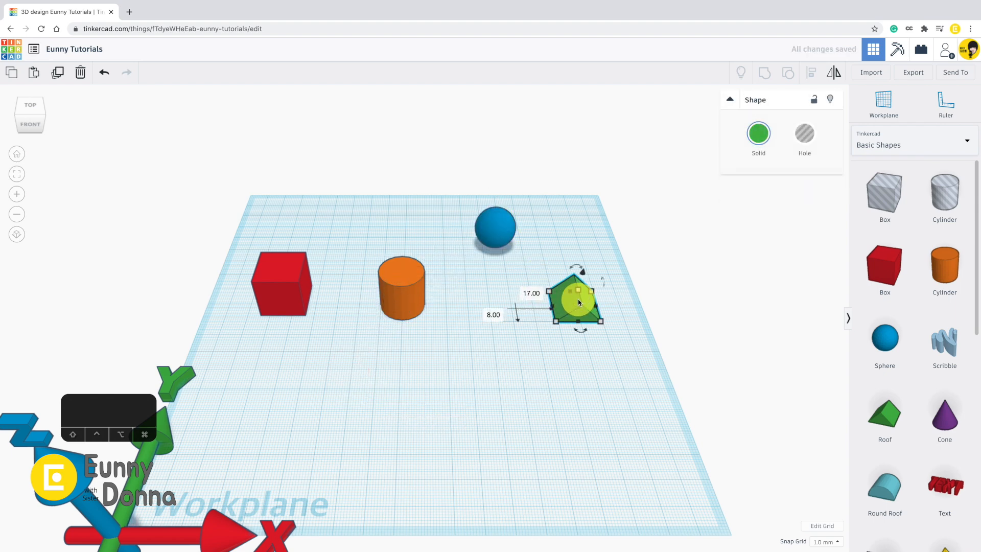
left_click_drag(285, 305, 495, 385)
Step: Round the red box's edges by setting its radius to 6.78 and its steps to 3
scroll(495, 387, "up", 5)
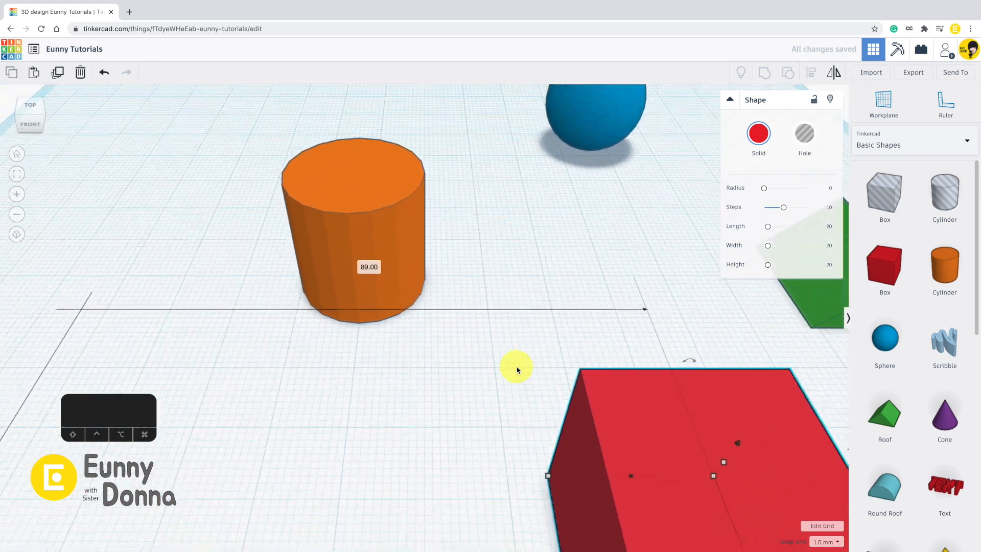
middle_click_drag(518, 369, 250, 240)
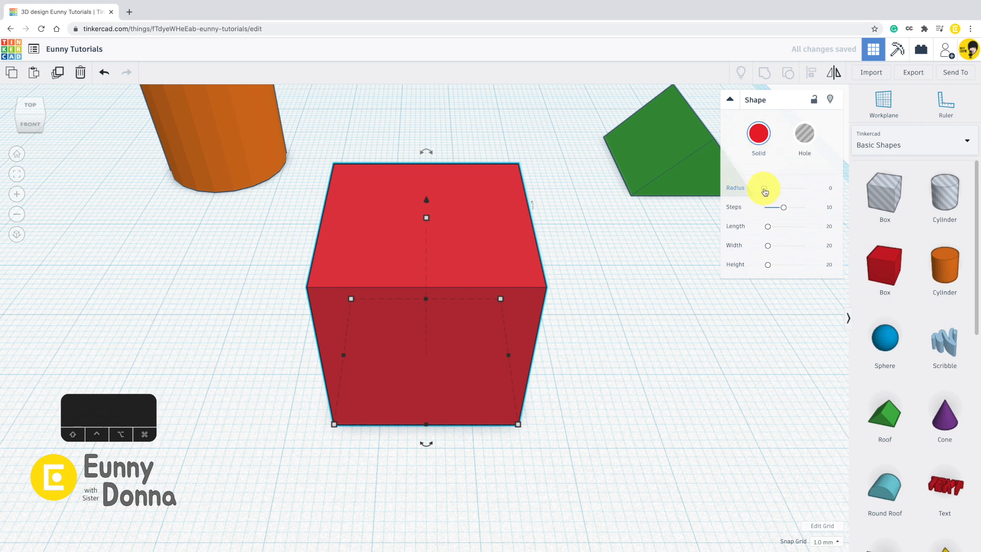
left_click_drag(765, 191, 807, 209)
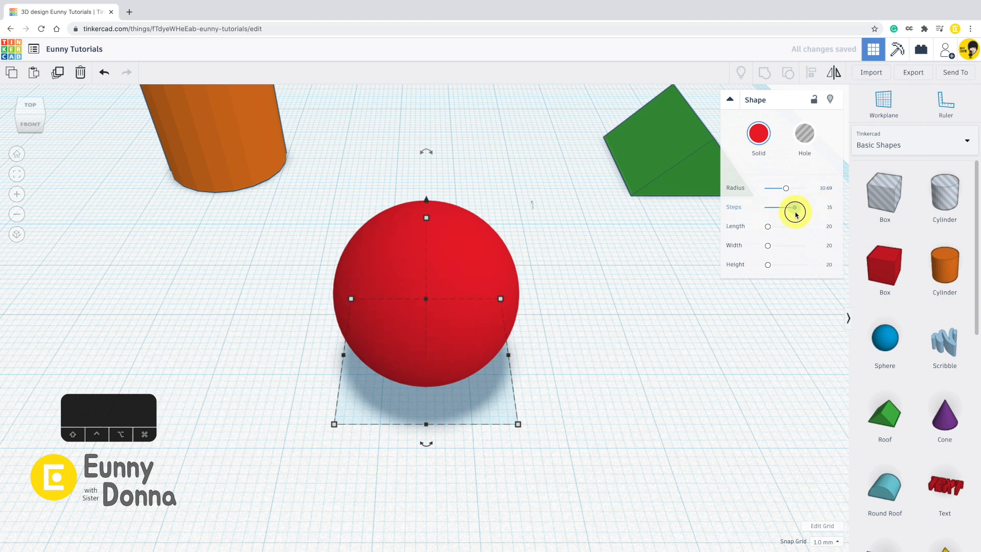
left_click_drag(782, 215, 777, 189)
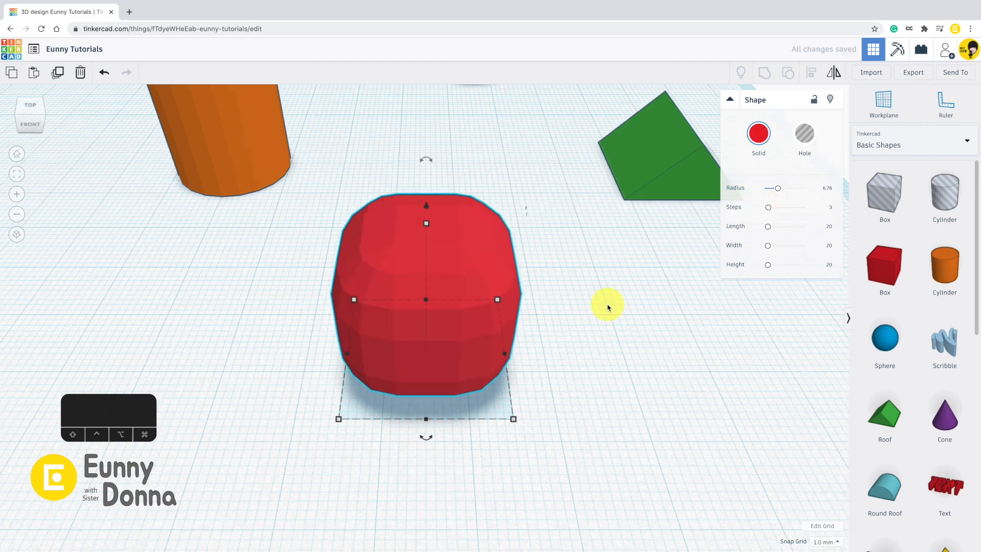
Step: Move the rounded red box about 53 mm toward the back and bring the orange cylinder to the front
scroll(608, 306, "down", 5)
left_click_drag(428, 338, 419, 197)
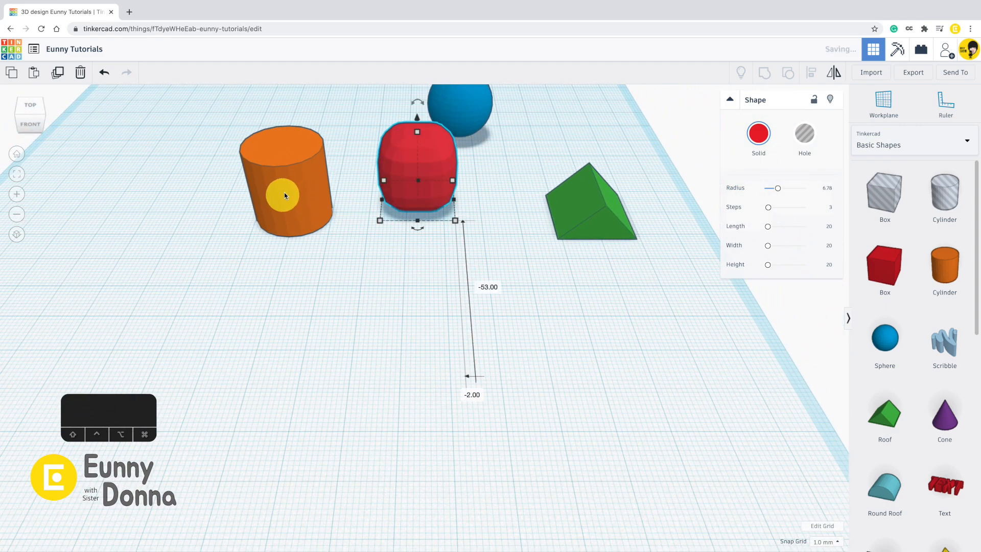
left_click_drag(284, 196, 462, 381)
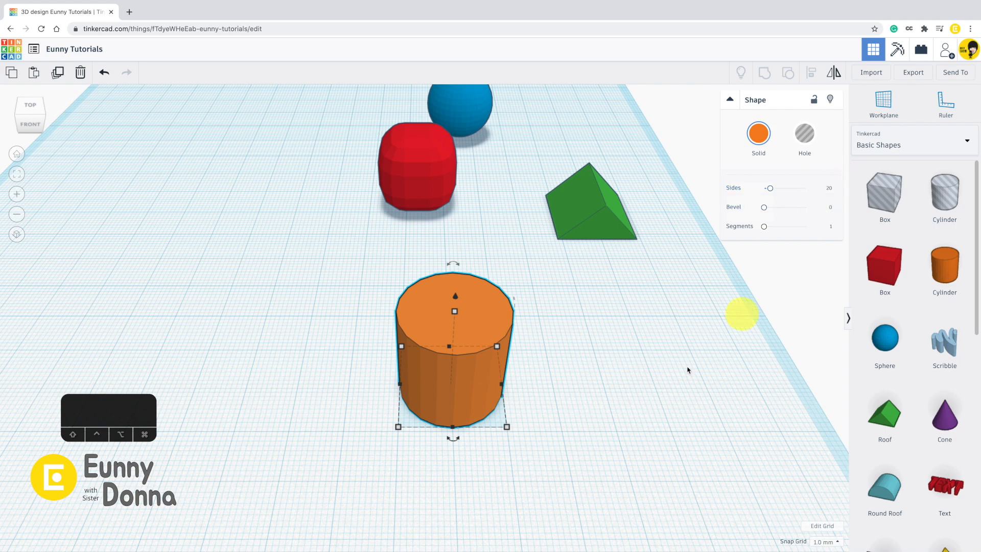
Step: Smooth the orange cylinder by setting its sides to 64, and shift it slightly along the workplane
right_click_drag(547, 401, 497, 393)
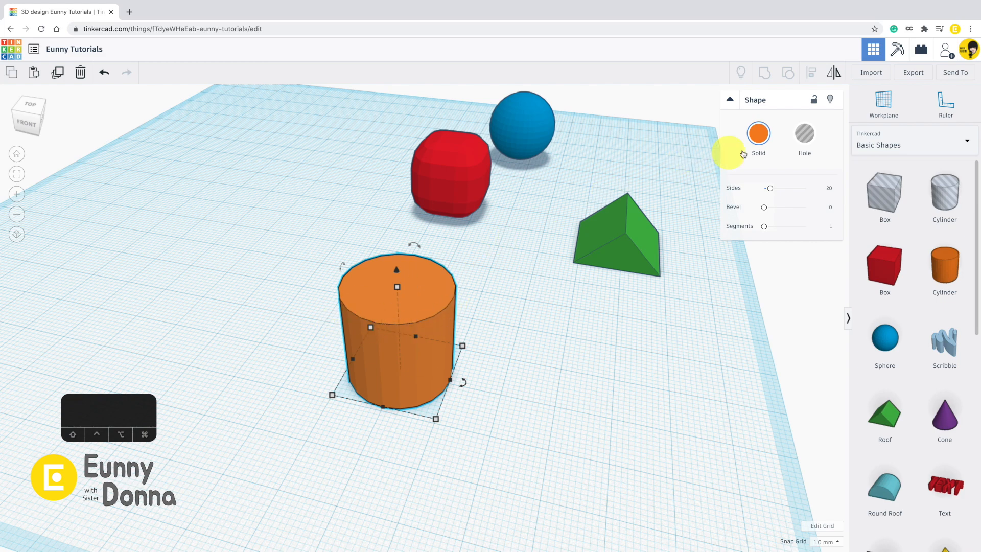
left_click_drag(770, 192, 815, 188)
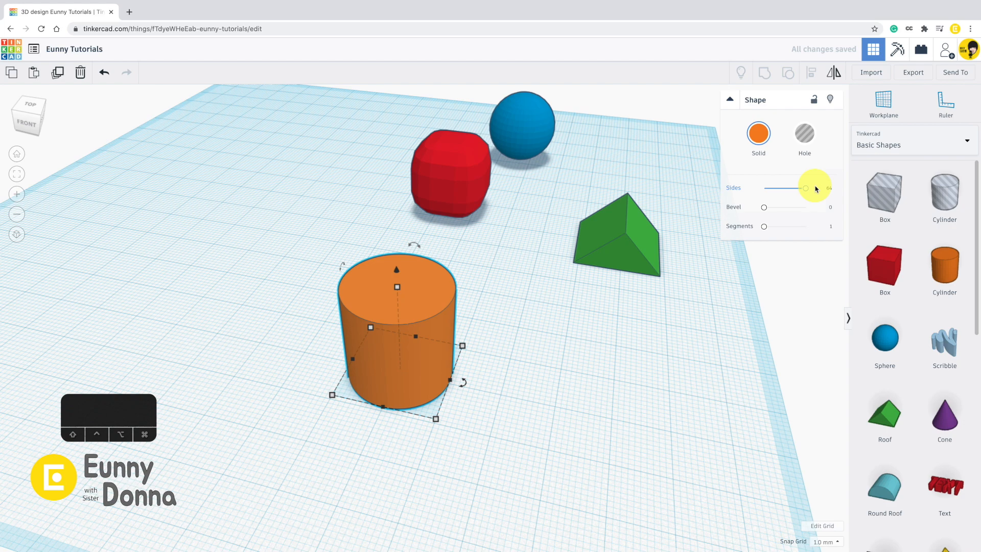
left_click_drag(397, 372, 429, 380)
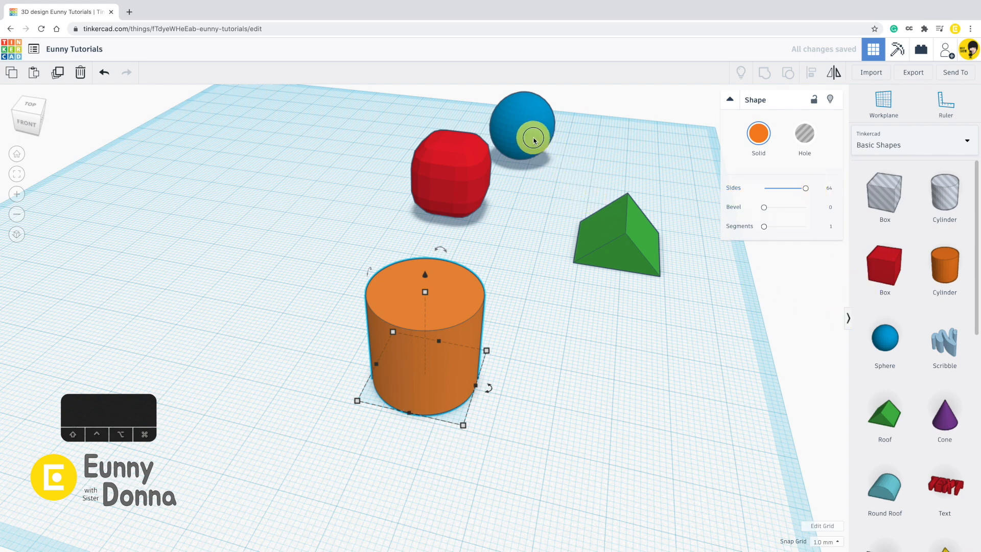
Step: Overlap the blue sphere with the orange cylinder, group the two shapes, and test the group by moving it 1 mm
left_click_drag(534, 140, 383, 399)
left_click_drag(543, 446, 346, 341)
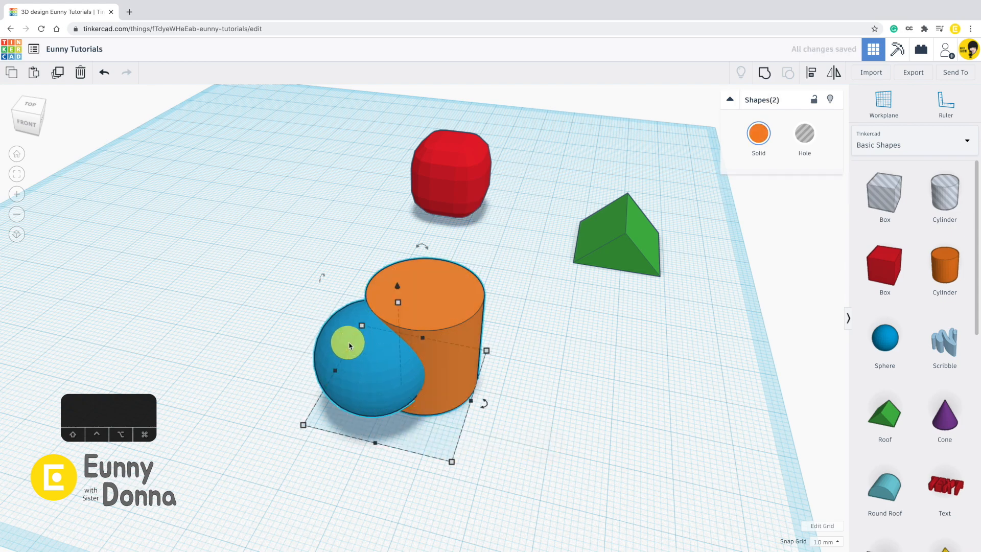
left_click(761, 74)
left_click(633, 381)
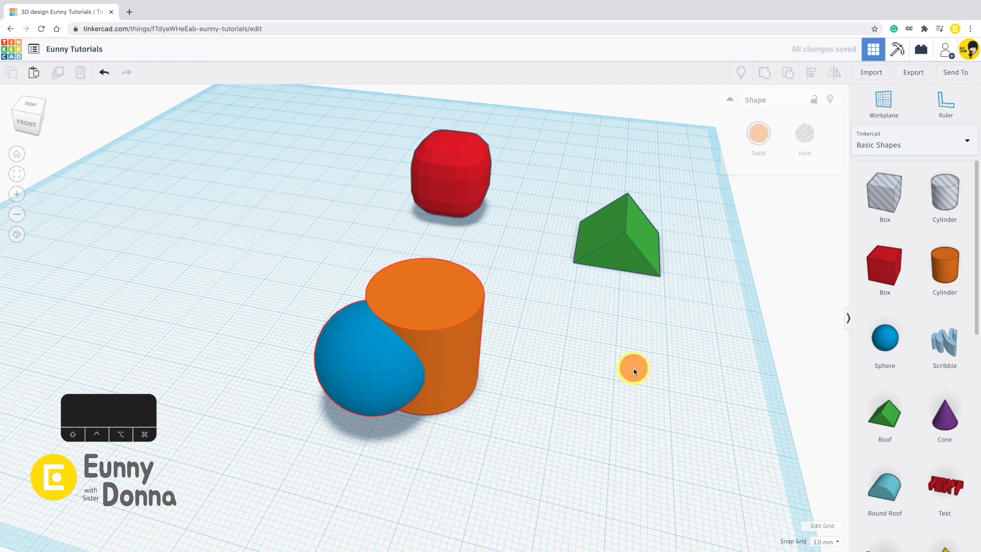
left_click(438, 343)
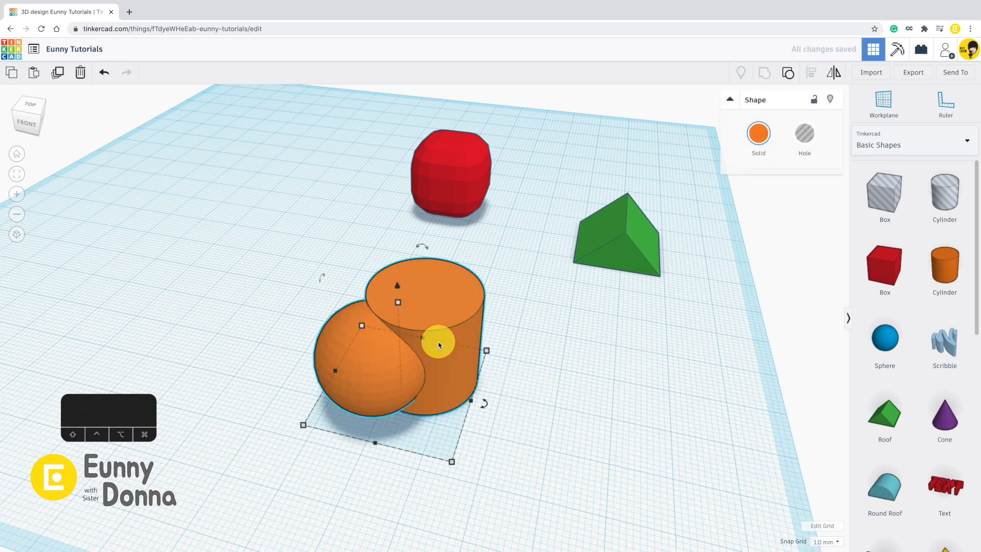
mouse_move(437, 343)
left_mouse_down()
mouse_move(449, 333)
mouse_move(460, 350)
mouse_move(450, 339)
left_mouse_up()
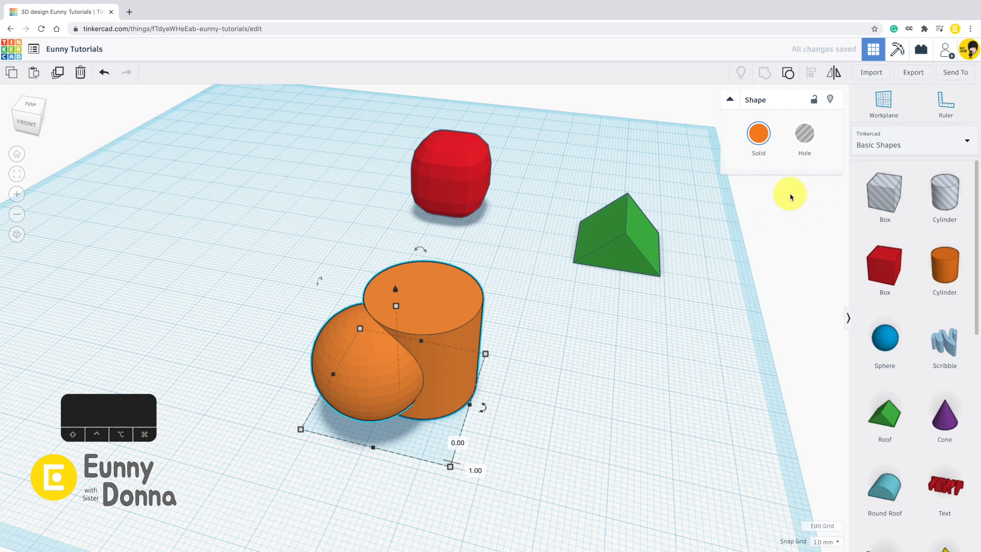
left_click(449, 327)
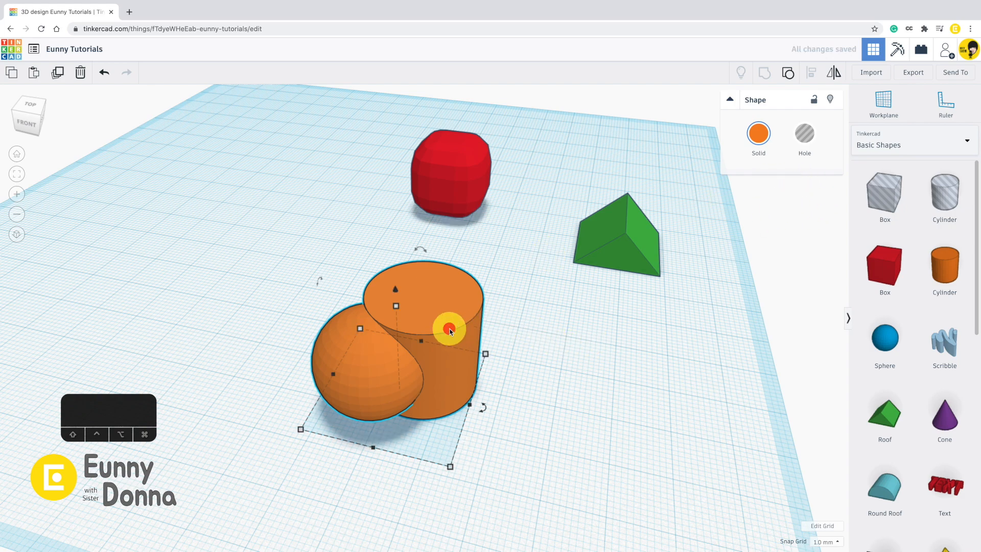
Step: Ungroup the sphere and cylinder and move the blue sphere 19 mm away along X and 6 mm along Y
left_click(788, 72)
left_click_drag(354, 382, 281, 328)
left_click(519, 423)
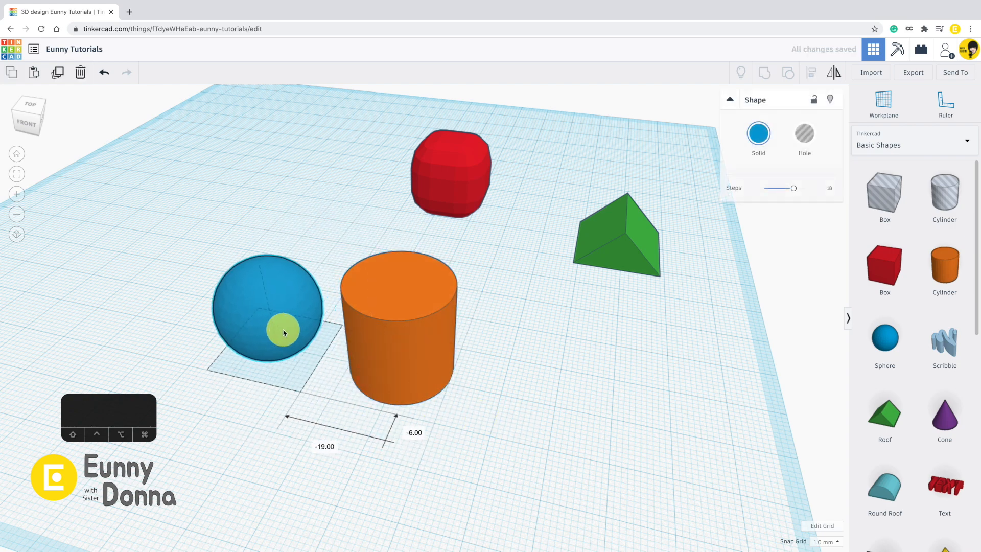
Step: Try a lower side count on the orange cylinder and return it to 64 sides
left_click(424, 346)
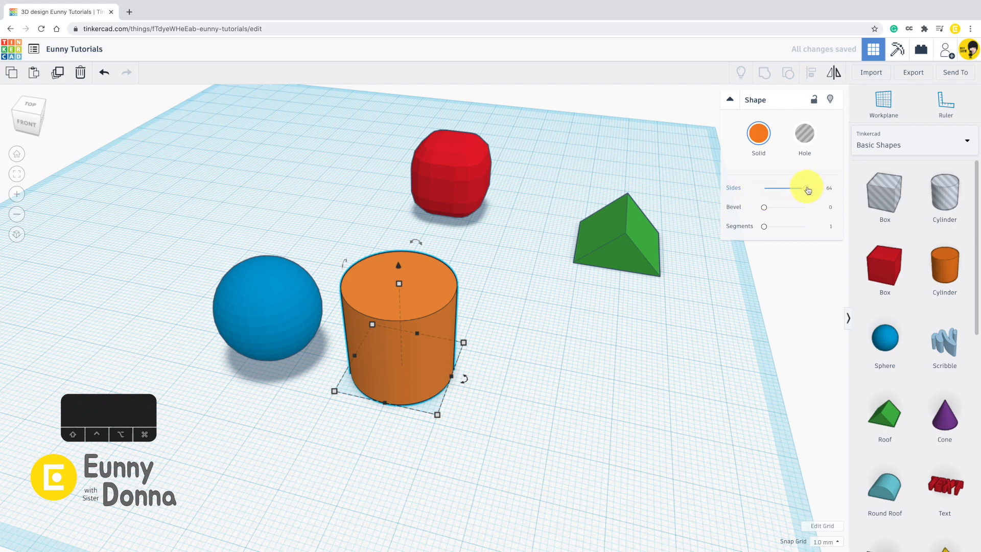
left_click_drag(807, 190, 770, 192)
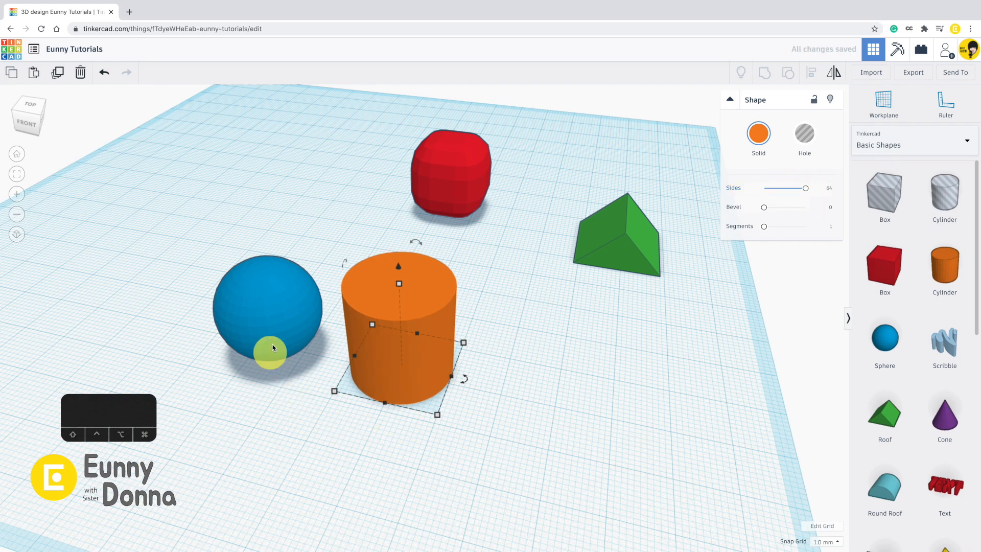
Step: Move the blue sphere 51 mm along X to the cylinder's other side and raise its steps to the maximum
left_click_drag(272, 347, 571, 370)
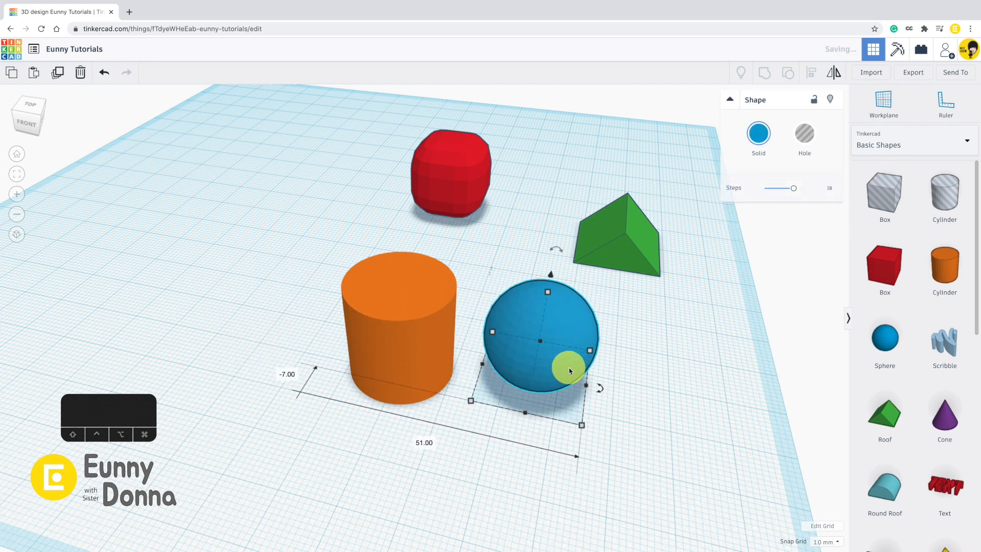
left_click_drag(799, 191, 821, 195)
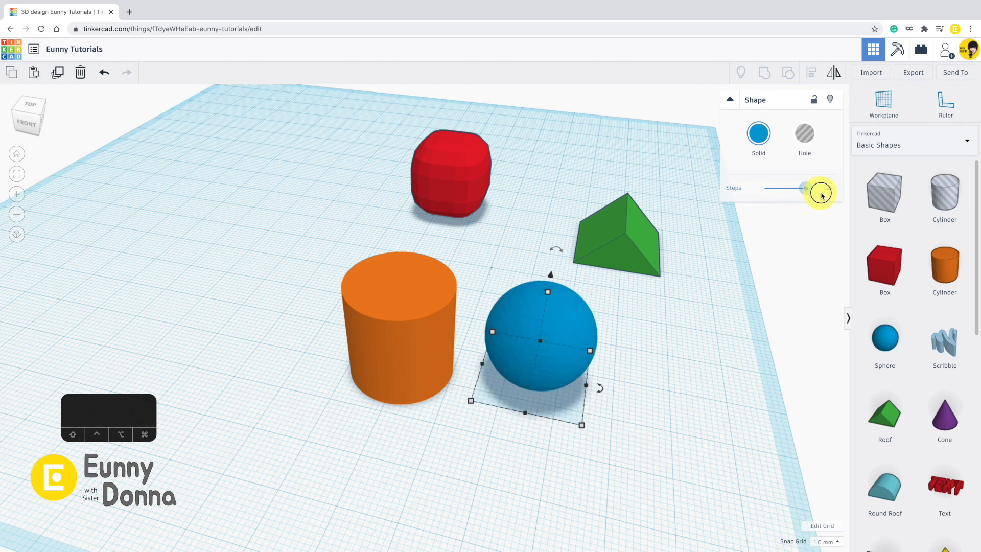
left_click(409, 475)
Step: Move the blue sphere and the orange cylinder to the back, in a row beside the rounded red box
right_click_drag(396, 405, 591, 415)
left_click_drag(639, 413, 437, 328)
left_click_drag(486, 398, 153, 178)
Step: Place a purple cone in front of the other shapes with top radius 6.32, base radius 20.19 and 64 sides
left_click_drag(945, 416, 422, 347)
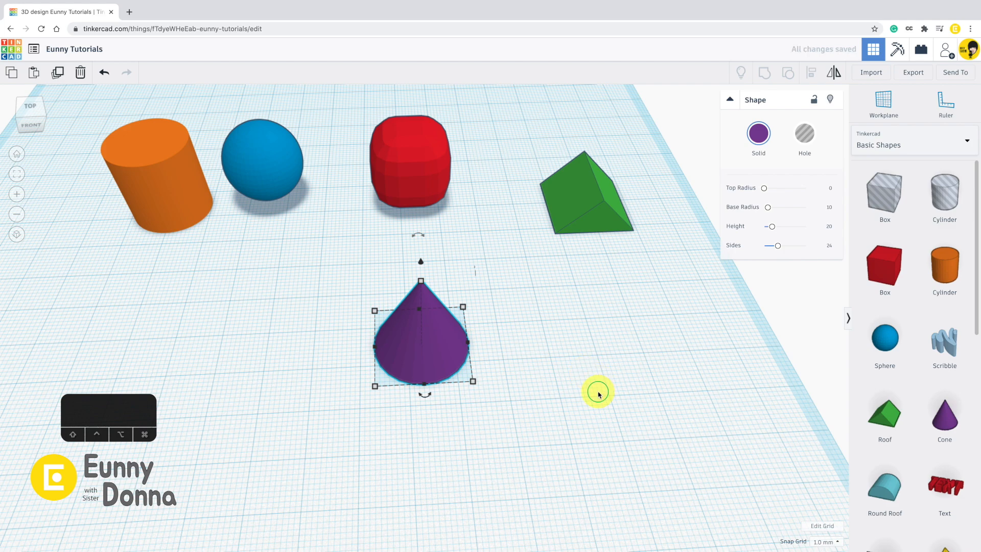
right_click_drag(598, 394, 576, 381)
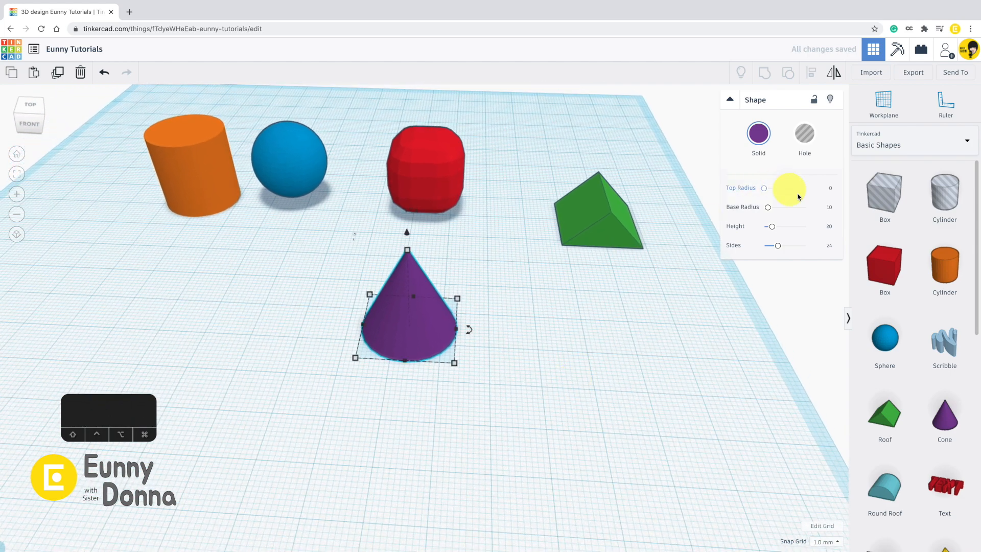
left_click_drag(764, 190, 774, 212)
right_click_drag(587, 416, 658, 378)
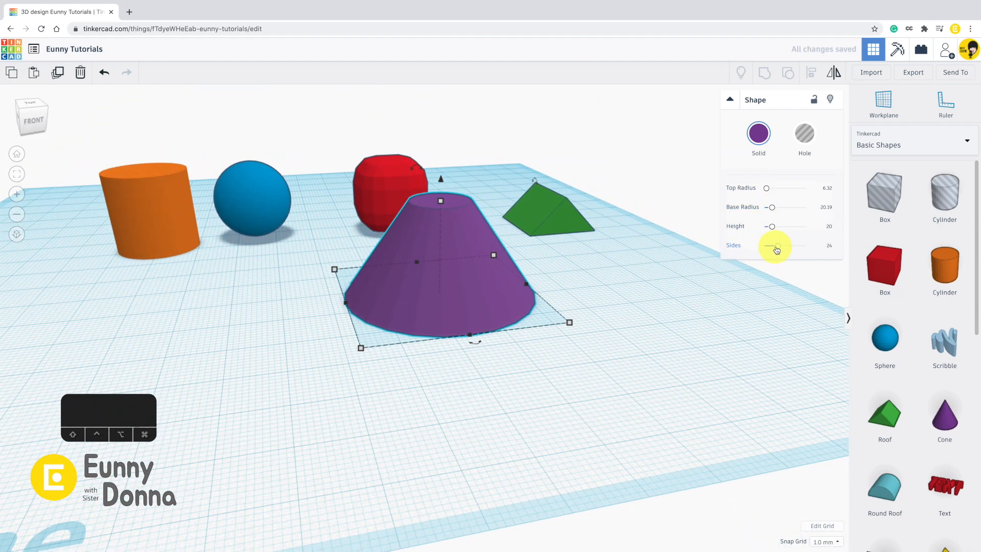
left_click_drag(776, 249, 810, 244)
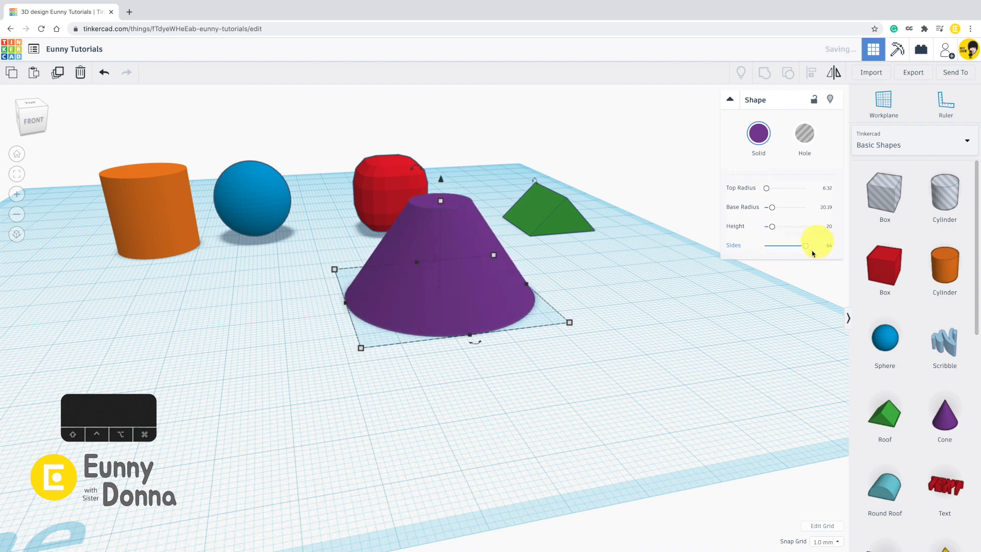
Step: Move the purple cone toward the front-left of the workplane, about 16 mm left and 11 mm forward
right_click_drag(674, 392, 694, 378)
left_click_drag(447, 392, 365, 340)
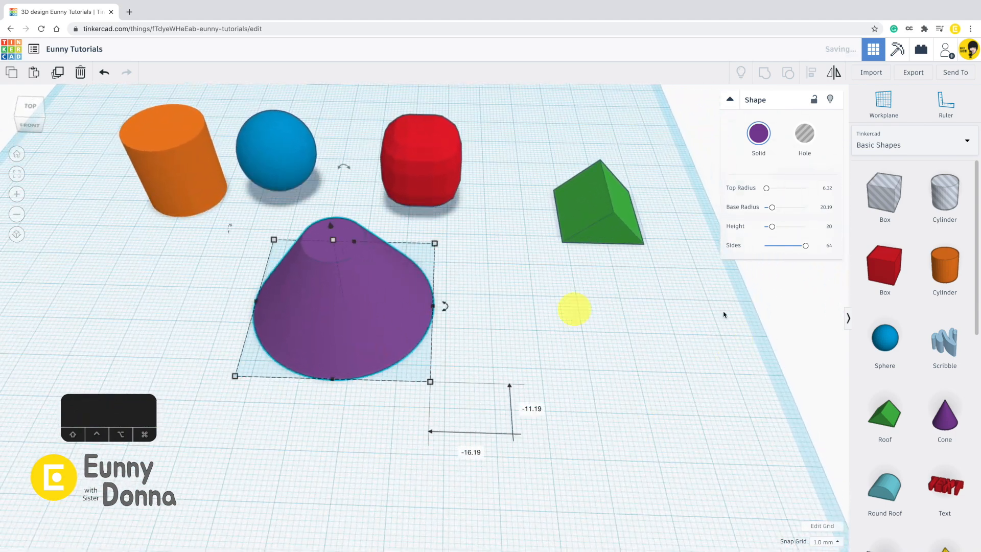
Step: Place the faceted turquoise Star beside the purple cone and set its points to 16
scroll(900, 376, "down", 10)
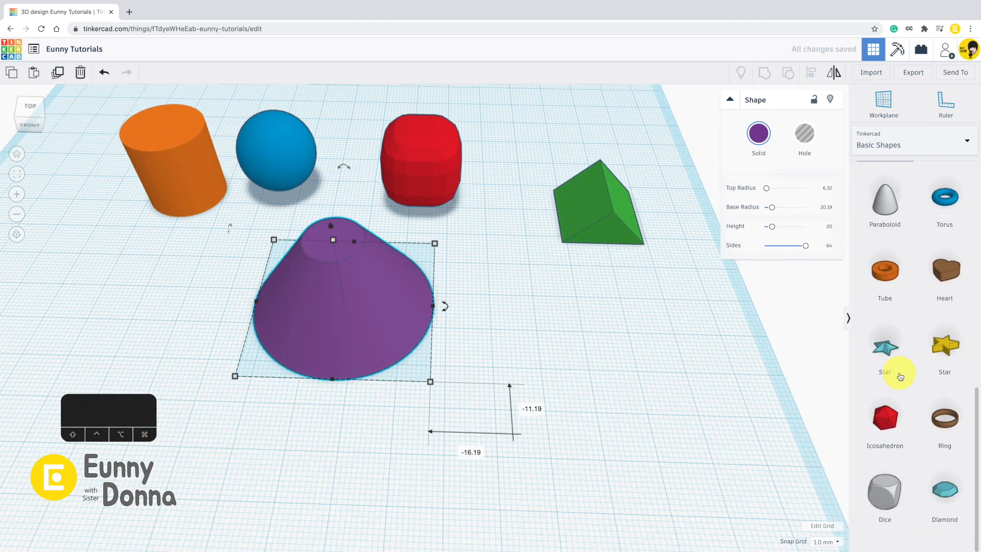
left_click_drag(893, 378, 519, 354)
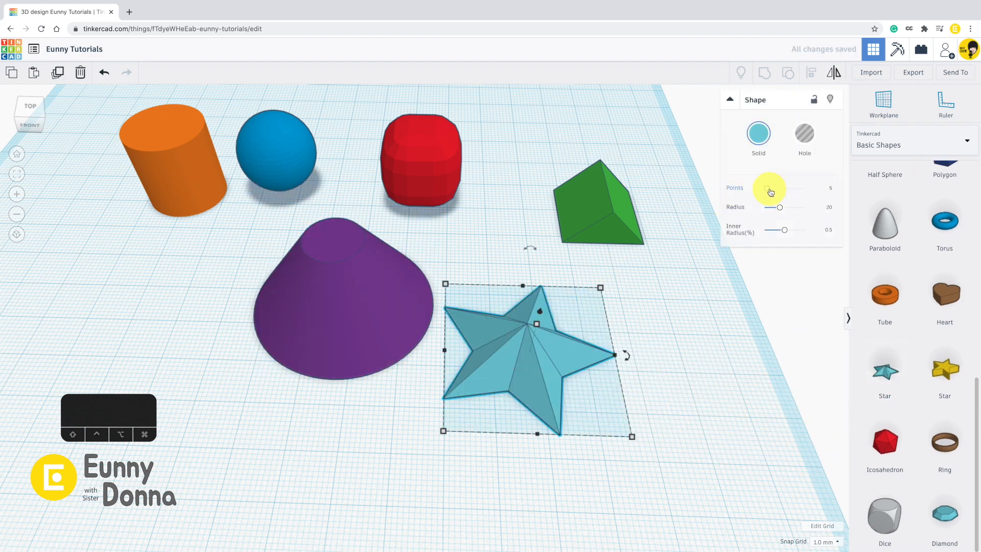
mouse_move(768, 192)
left_mouse_down()
mouse_move(792, 190)
mouse_move(782, 188)
left_mouse_up()
Step: Stretch the star's height to 36 mm and reduce its points to 3
right_click_drag(668, 376, 673, 317)
left_click_drag(527, 249, 529, 110)
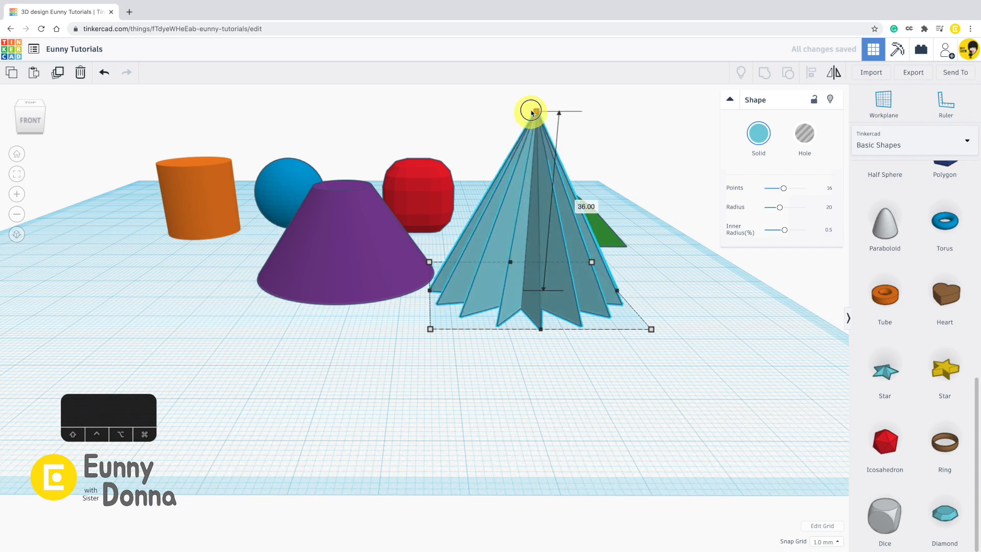
right_click_drag(657, 323, 630, 307)
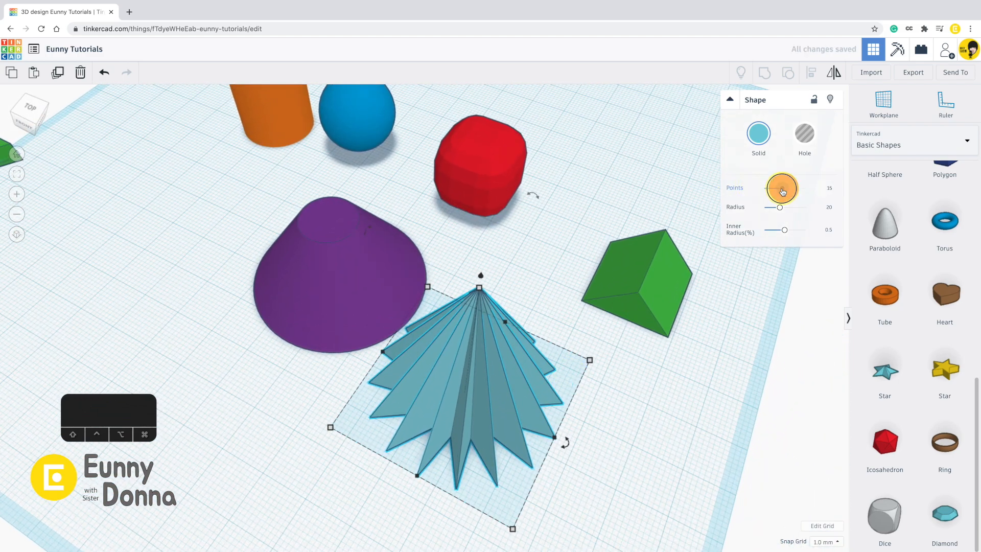
left_click_drag(782, 191, 762, 190)
Step: Place a Tube in front of the cone and the star, and enlarge its footprint to roughly double the size
right_click_drag(536, 459, 659, 445)
middle_click_drag(648, 446, 652, 360)
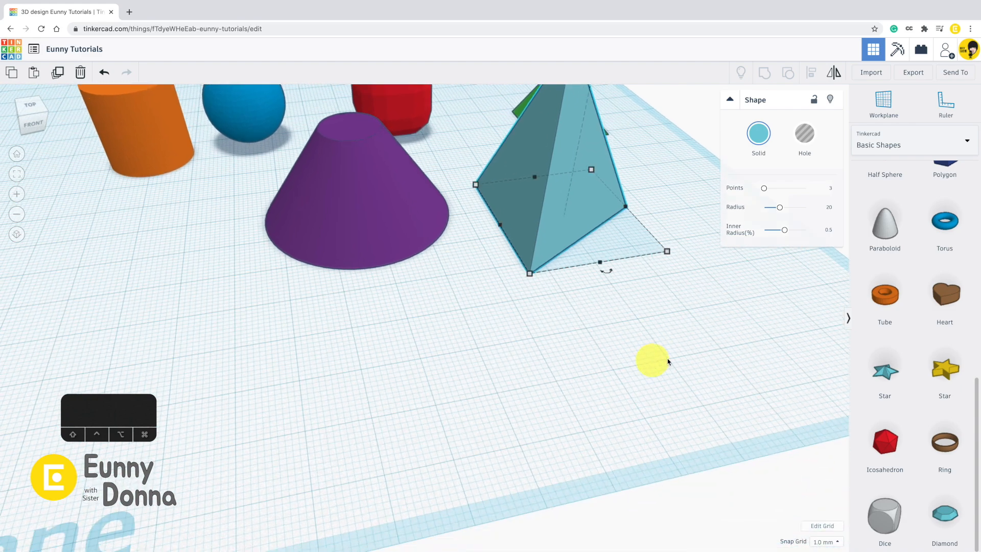
left_click_drag(884, 295, 443, 376)
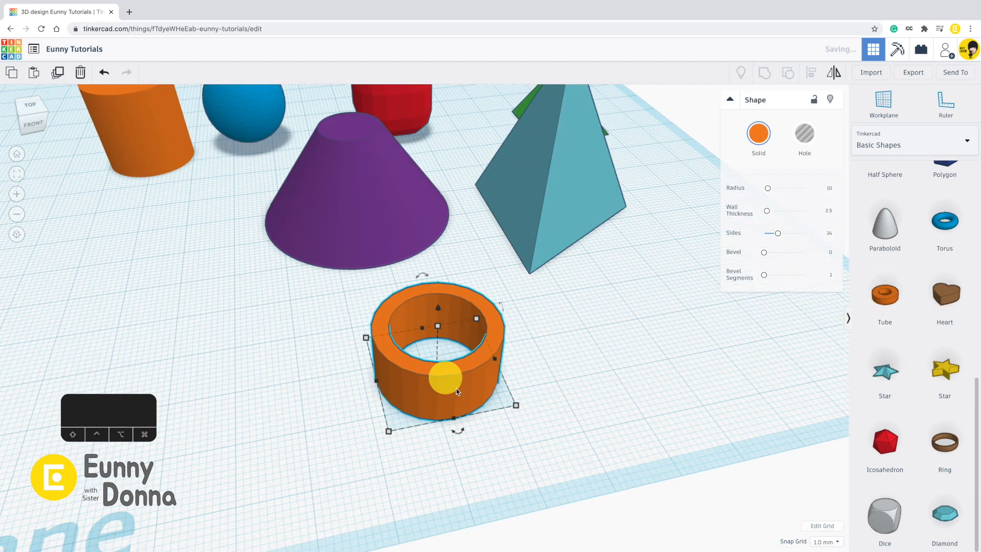
left_click_drag(516, 405, 672, 480)
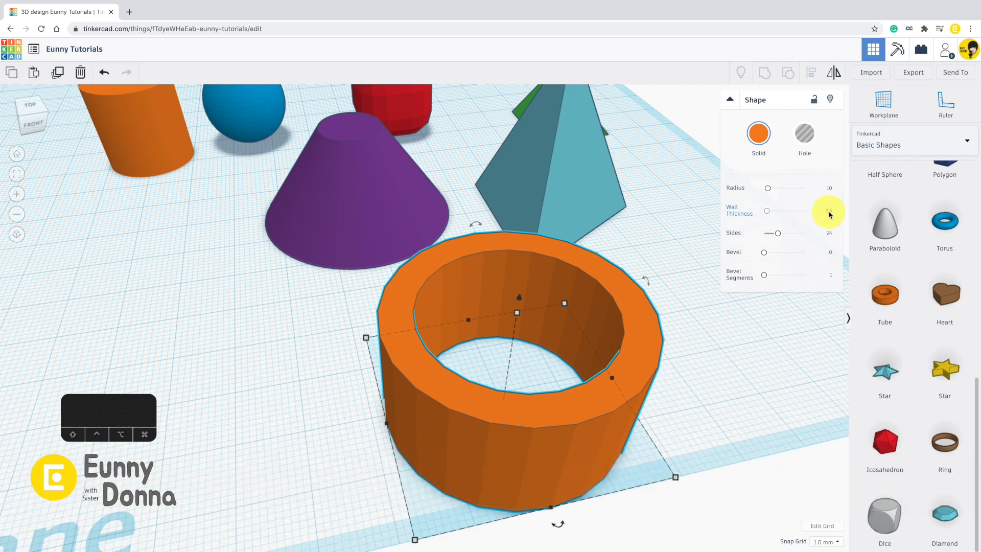
Step: Try a wall thickness of 1 on the tube, change it to 4.4, and reduce its sides to 8
type("1")
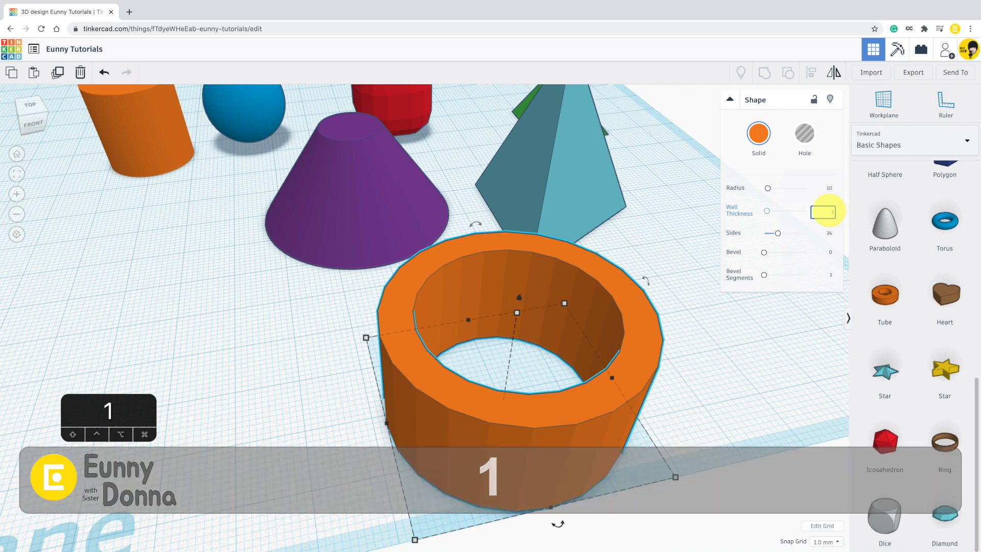
key("Return")
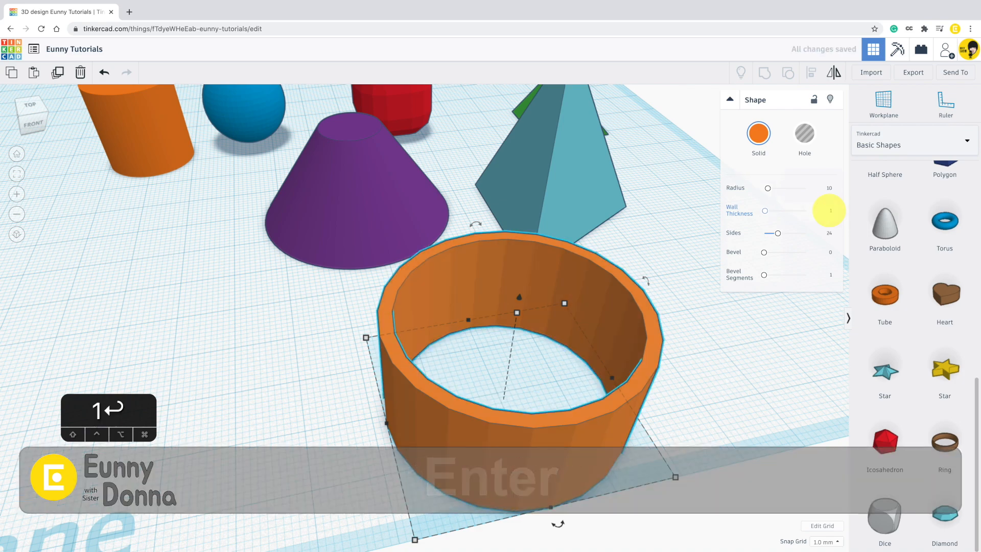
mouse_move(769, 216)
left_mouse_down()
mouse_move(776, 210)
mouse_move(769, 212)
left_mouse_up()
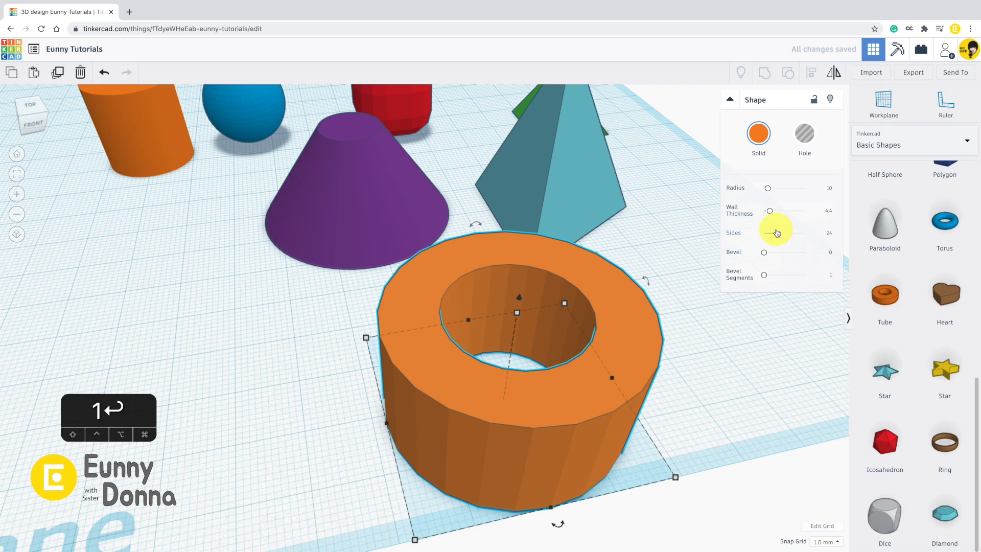
mouse_move(777, 233)
left_mouse_down()
mouse_move(786, 233)
mouse_move(768, 241)
left_mouse_up()
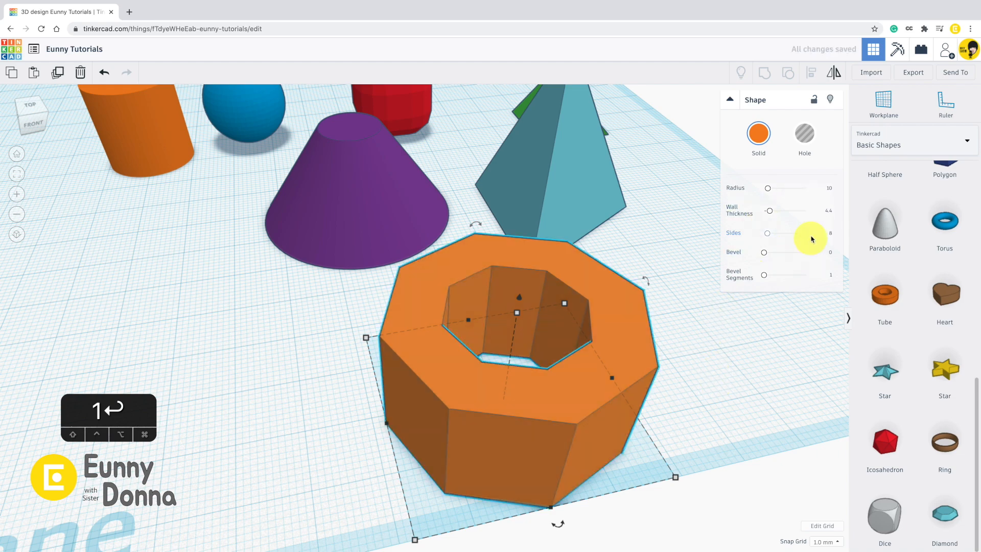
Step: Place a Paraboloid to the right of the orange tube with its steps at 24
right_click_drag(714, 410, 712, 454)
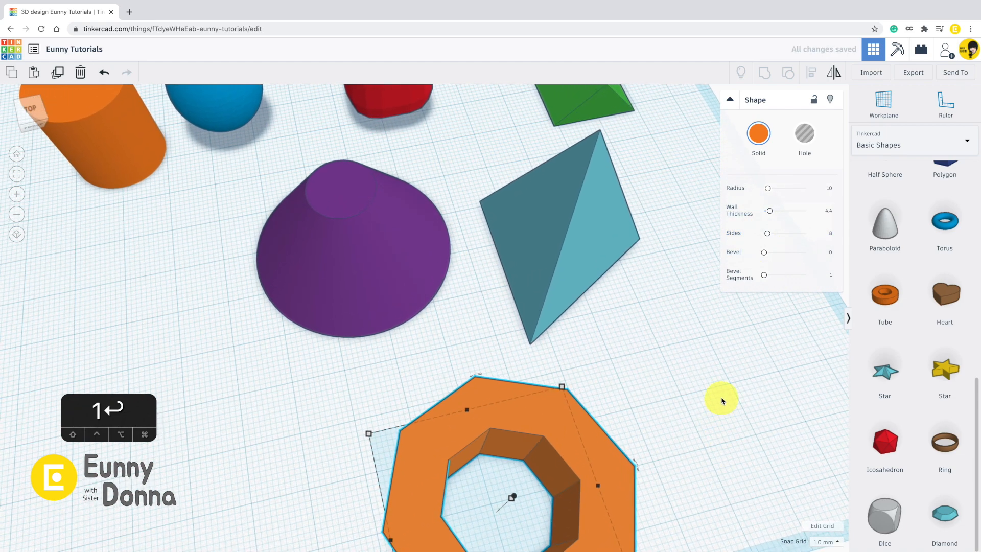
middle_click_drag(722, 400, 502, 303)
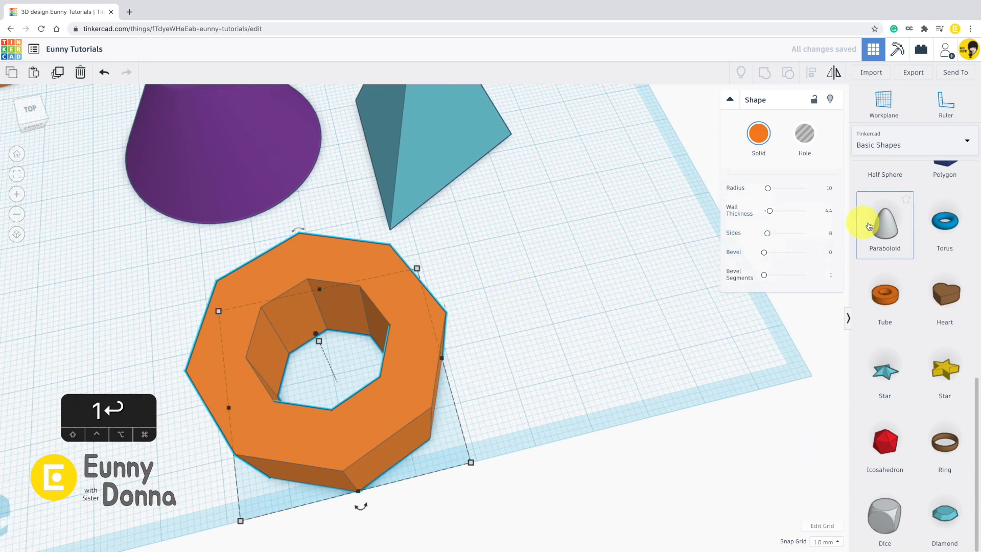
left_click_drag(869, 226, 619, 292)
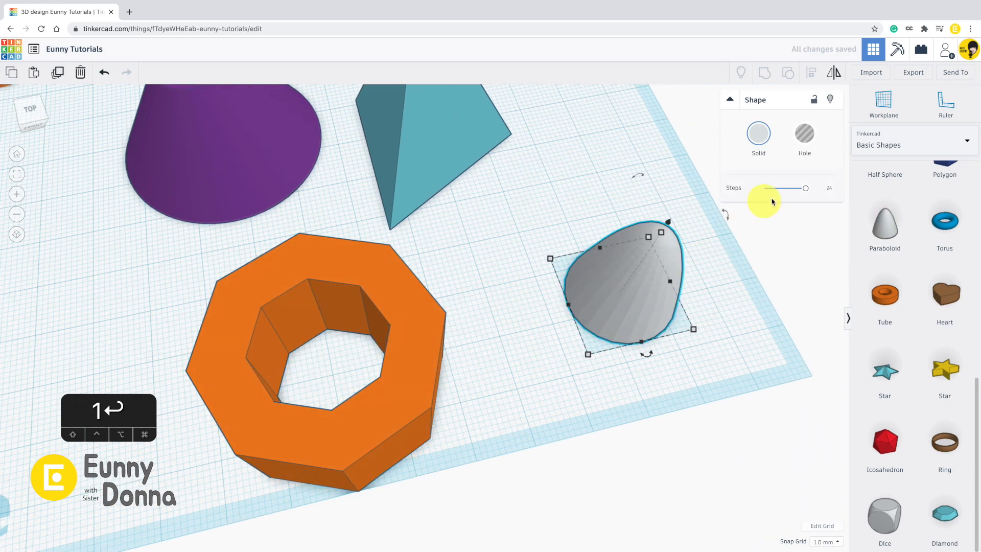
mouse_move(805, 189)
left_mouse_down()
mouse_move(764, 190)
mouse_move(819, 190)
left_mouse_up()
Step: Place a Heart in front of the paraboloid, at the workplane's front edge beside the tube
right_click_drag(723, 372, 735, 333)
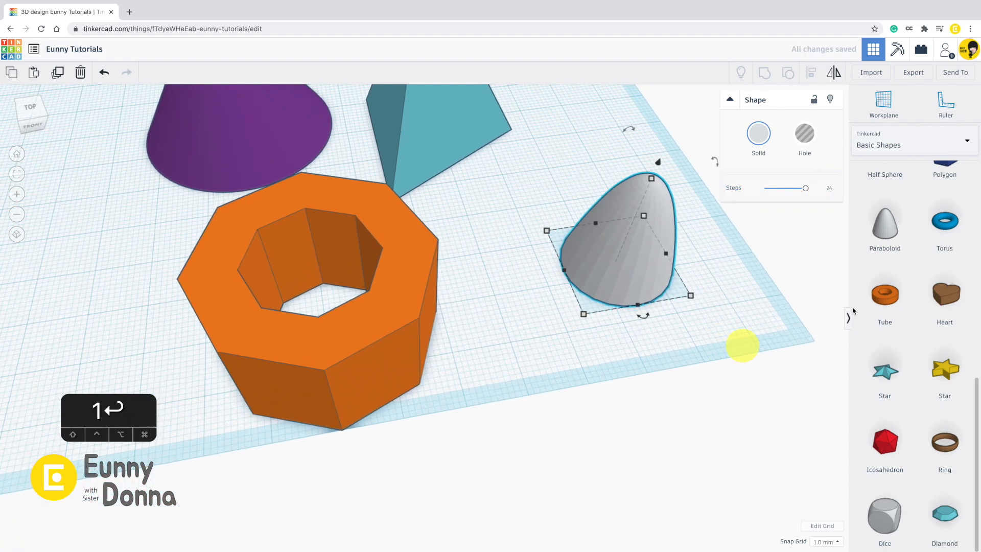
left_click_drag(943, 299, 539, 351)
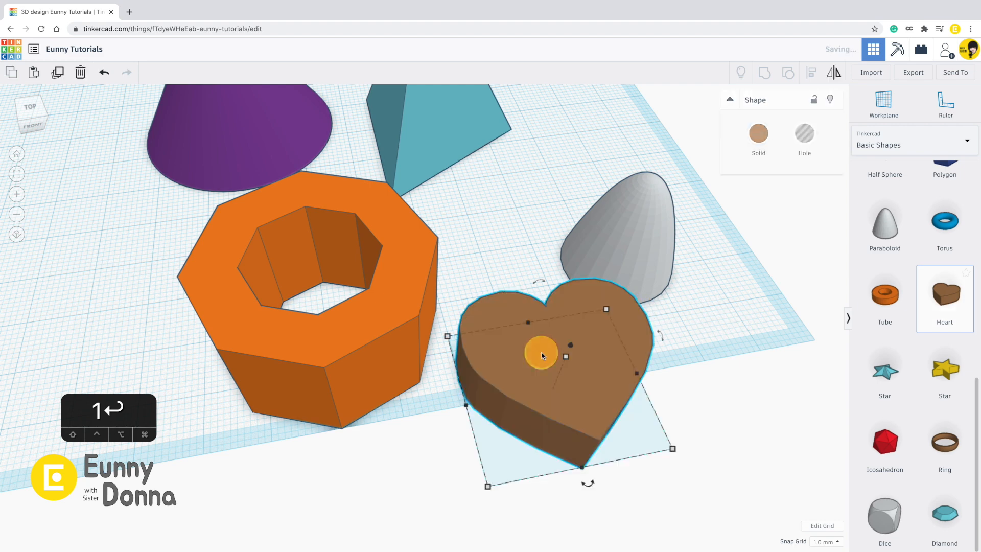
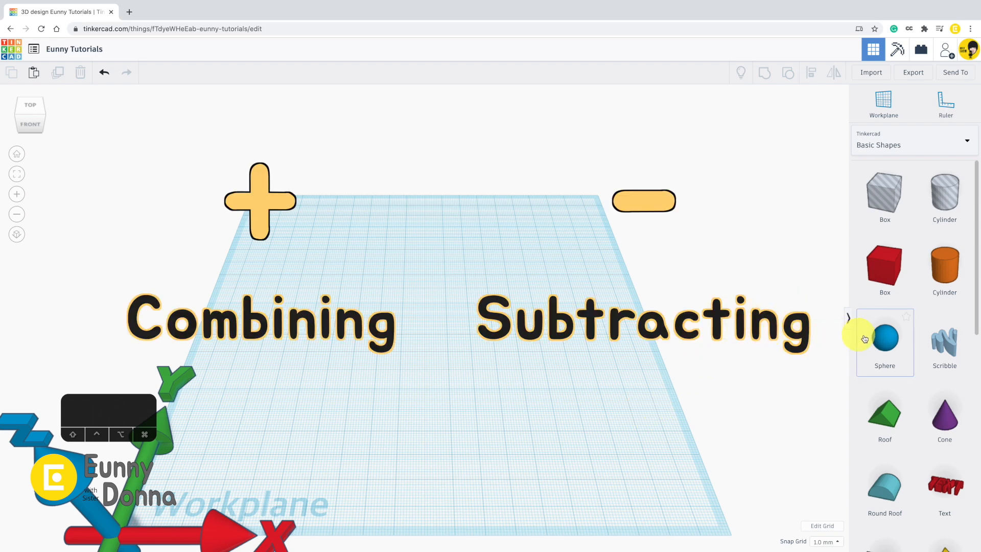
Step: Place a Sphere at the left of the empty workplane and paste 13 copies of it in an overlapping row to the right
left_click_drag(882, 339, 330, 312)
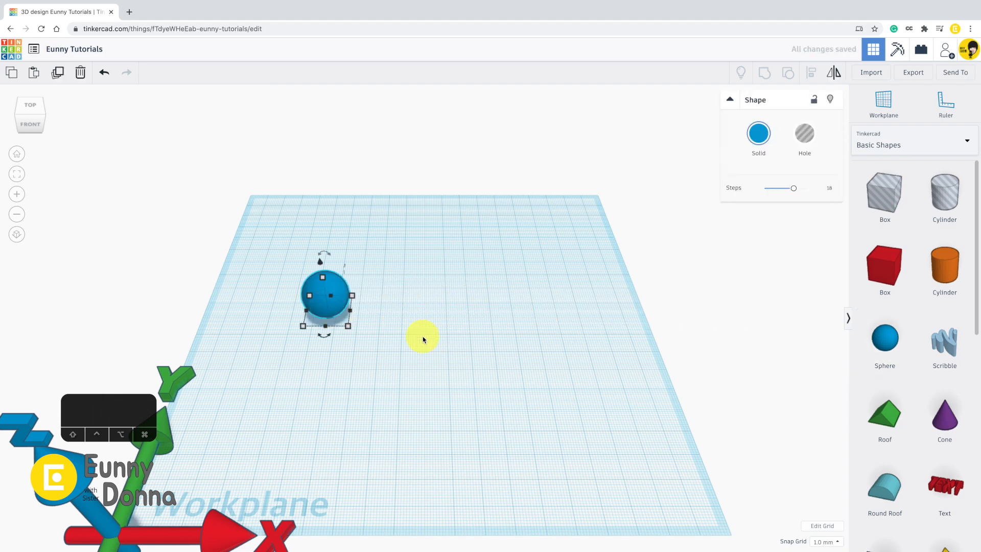
right_click_drag(422, 338, 422, 316)
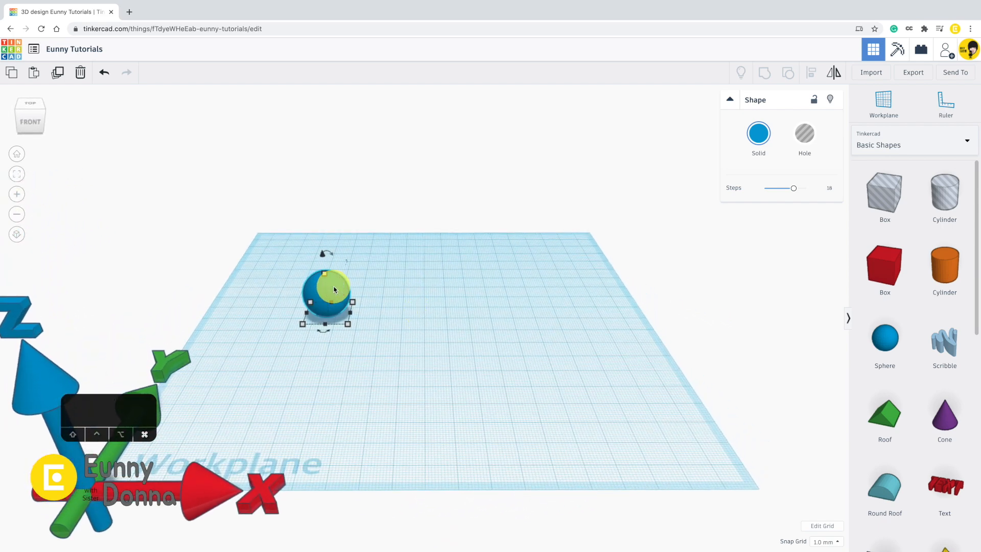
key("super+v")
key("super+v")
key("super+v")
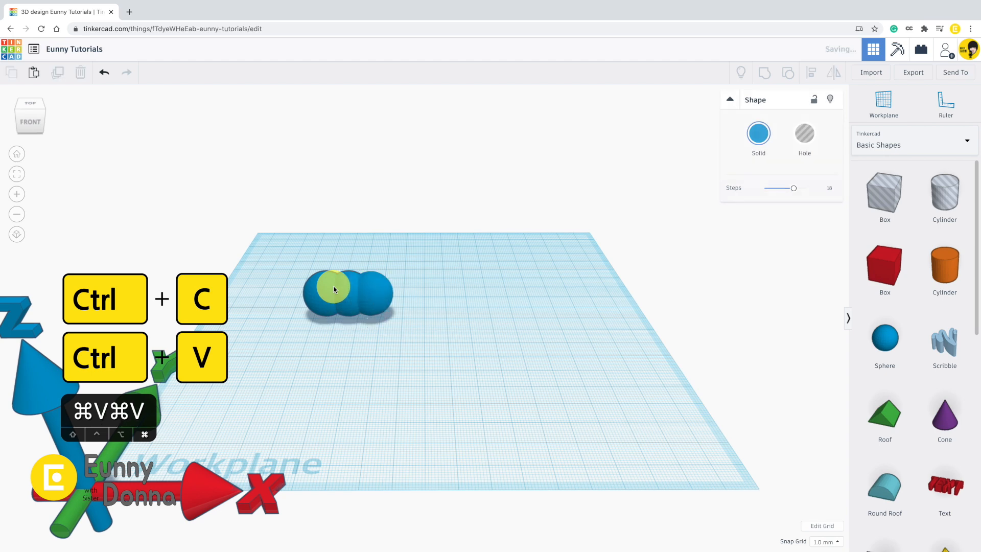
key("super+v")
key("super+v")
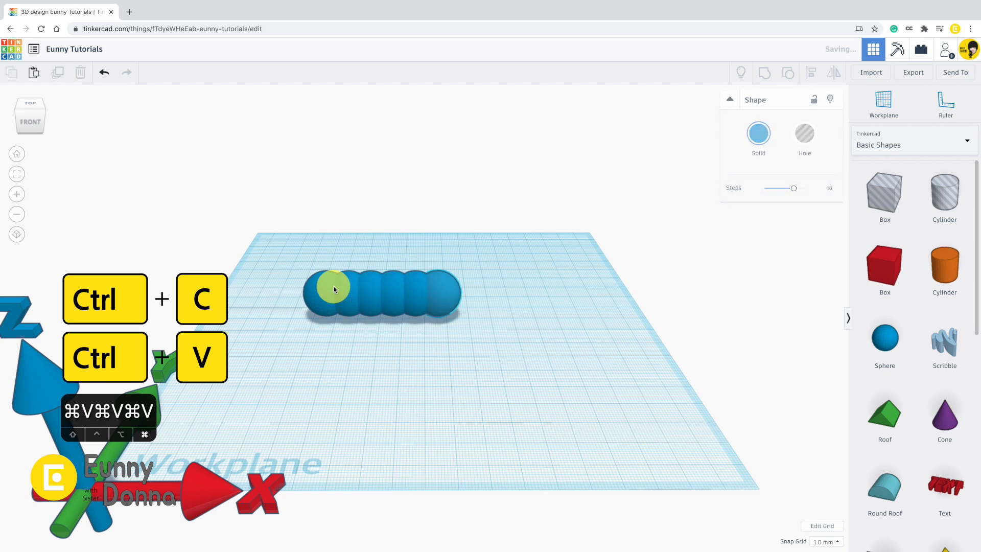
key("super+v")
key("super+v")
key("super+v")
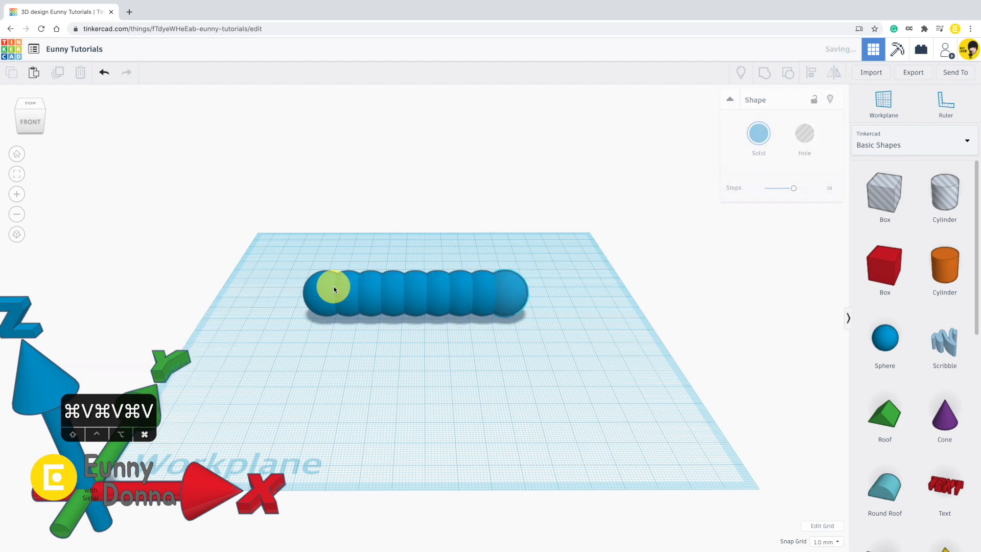
key("super+v")
key("super+v")
key("super+v")
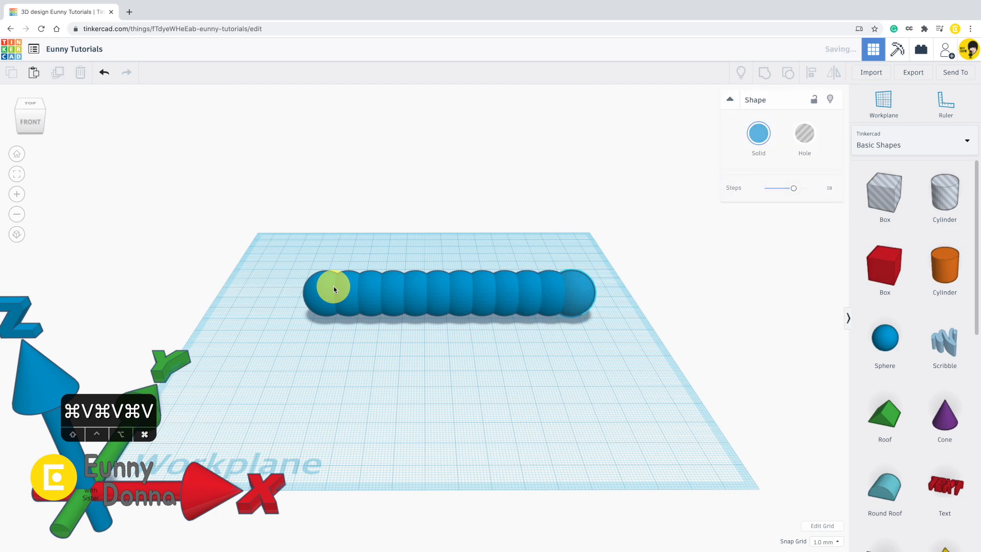
key("super+v")
key("super+v")
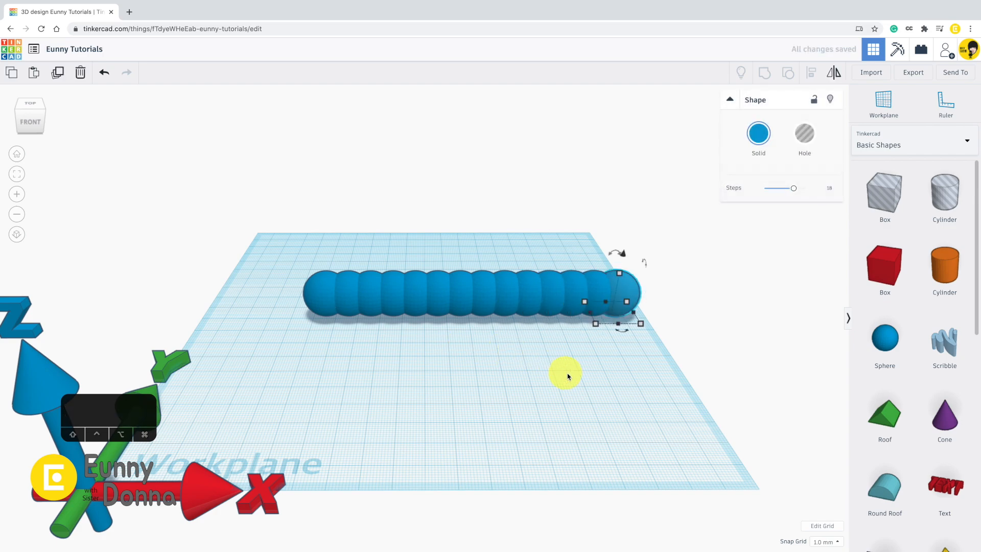
Step: Shift individual spheres forward and backward so the straight row becomes a wavy, caterpillar-like chain
right_click_drag(576, 378, 544, 409)
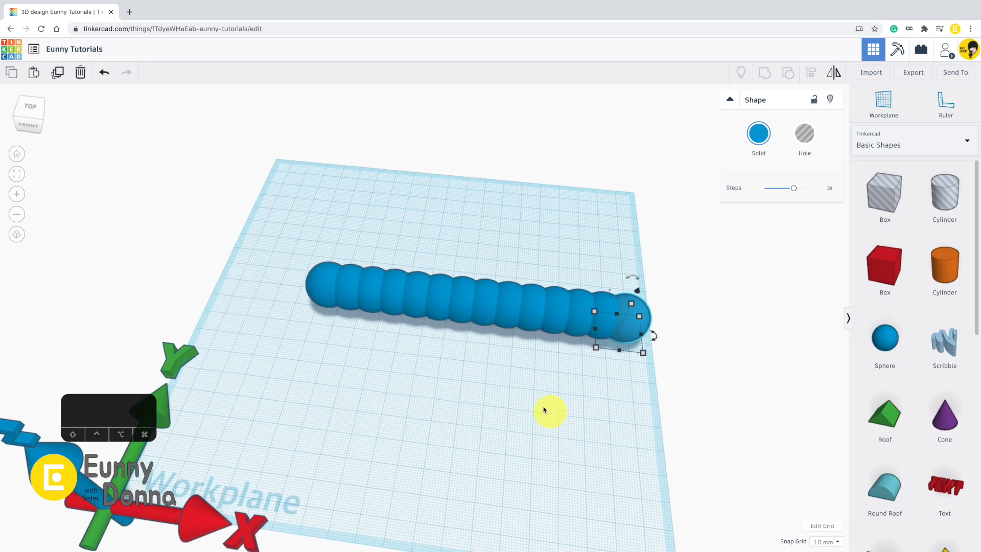
left_click_drag(346, 294, 610, 320)
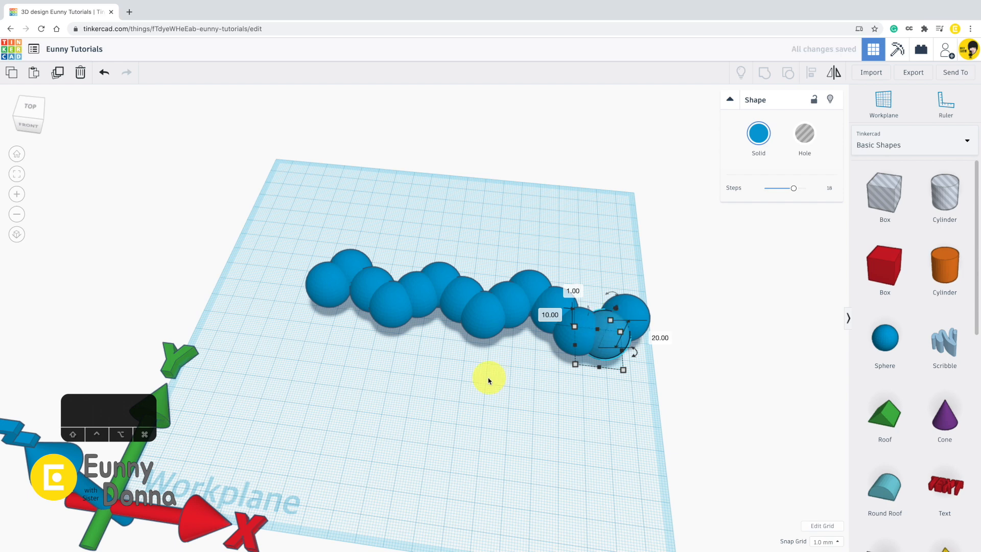
Step: Select all the spheres at once with a selection box around the chain, and clear the selection; do this twice
right_click_drag(423, 384, 437, 400)
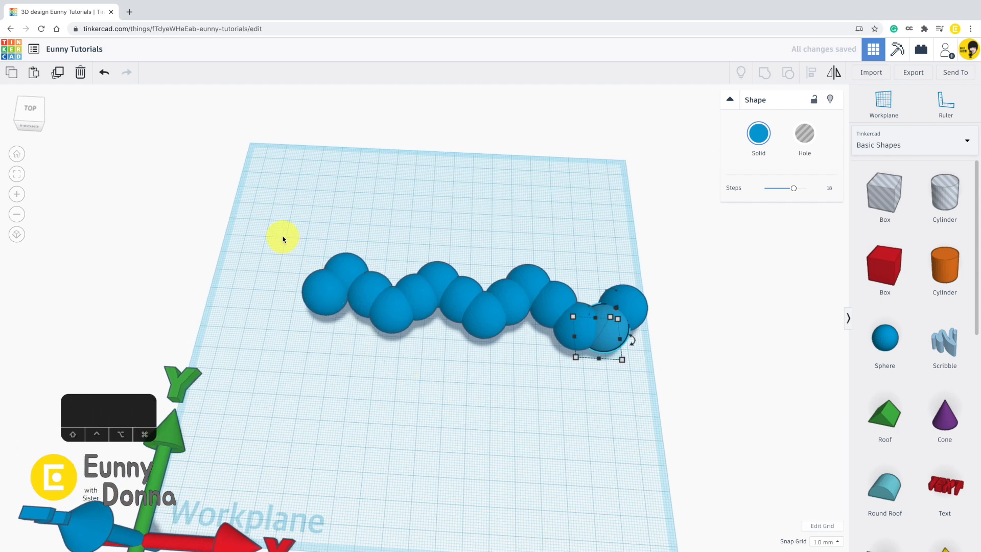
left_click_drag(283, 238, 685, 399)
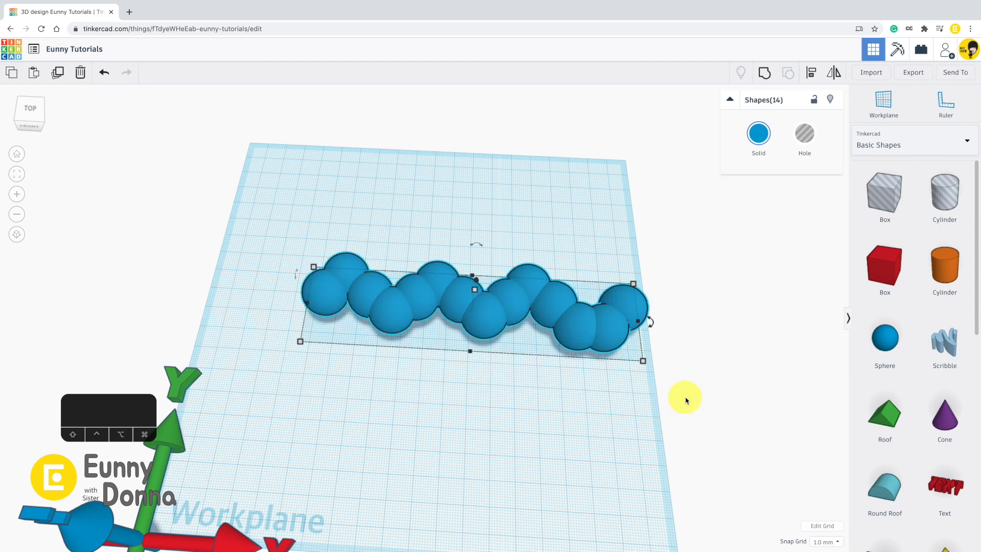
left_click(686, 400)
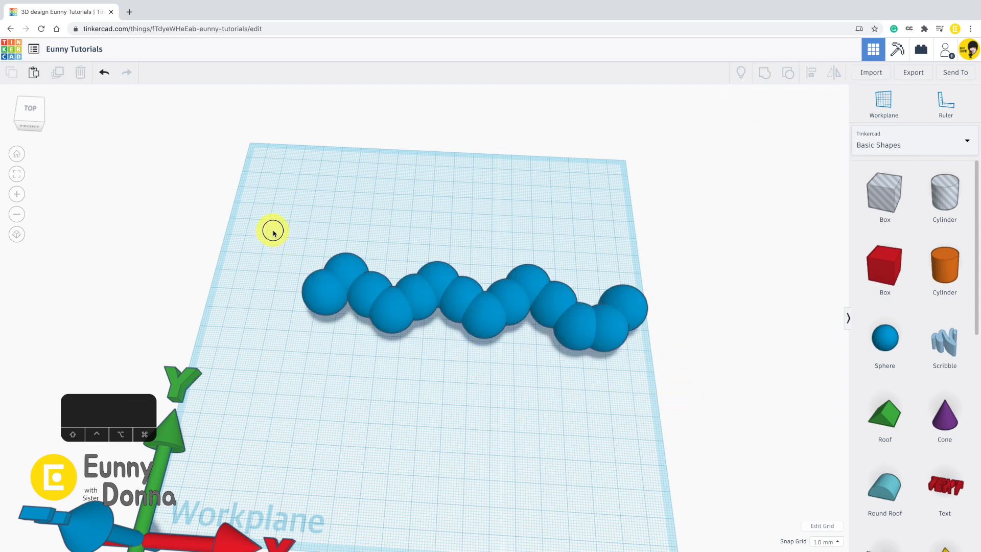
left_click_drag(273, 233, 692, 404)
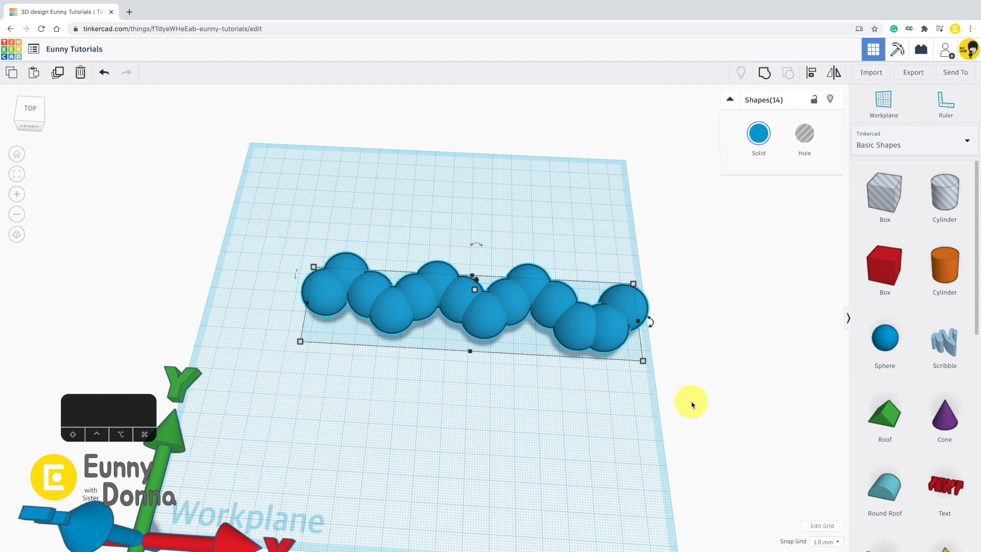
left_click(691, 404)
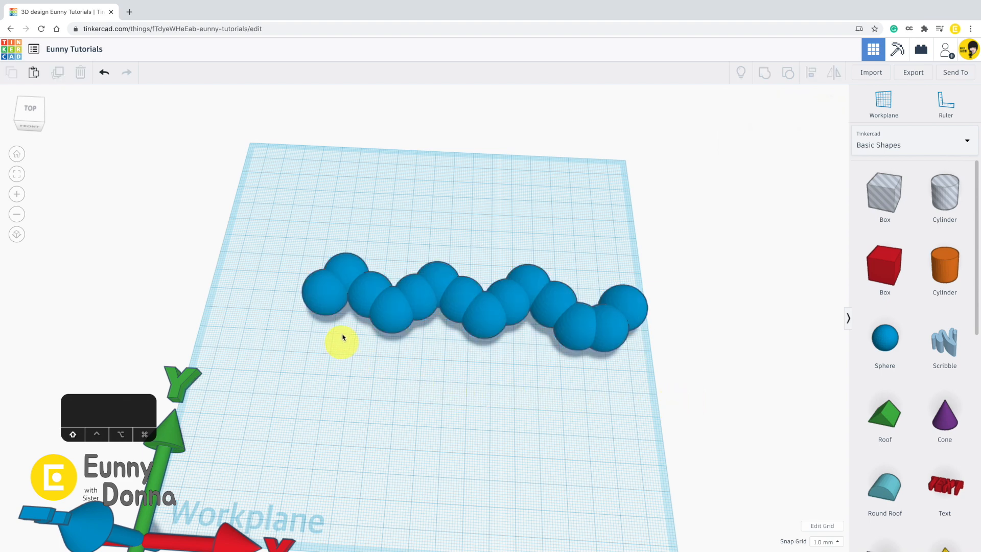
Step: Select the first six spheres at the chain's left end by adding them to the selection one at a time
left_click(322, 290)
left_click(340, 267, "shift")
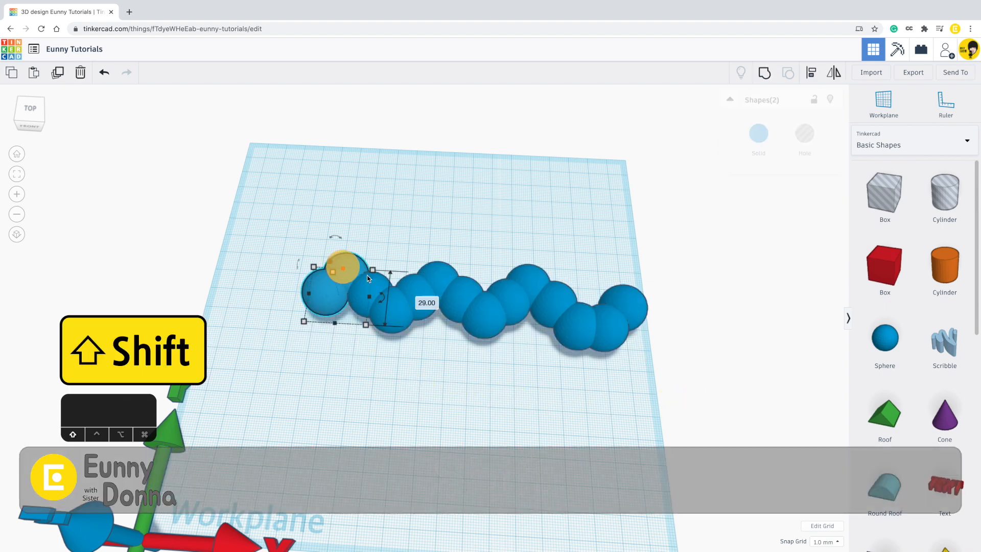
left_click(371, 285, "shift")
left_click(400, 310, "shift")
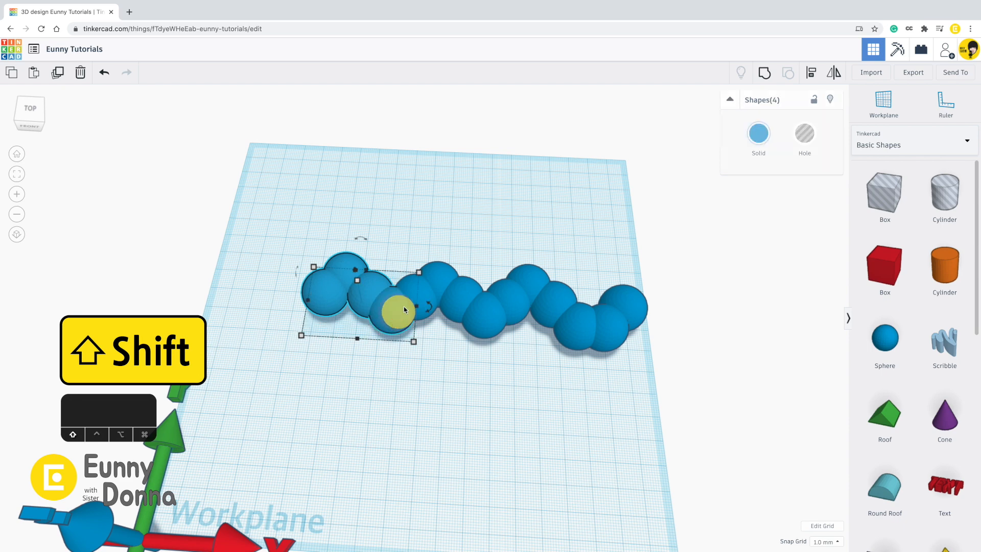
left_click(421, 285, "shift")
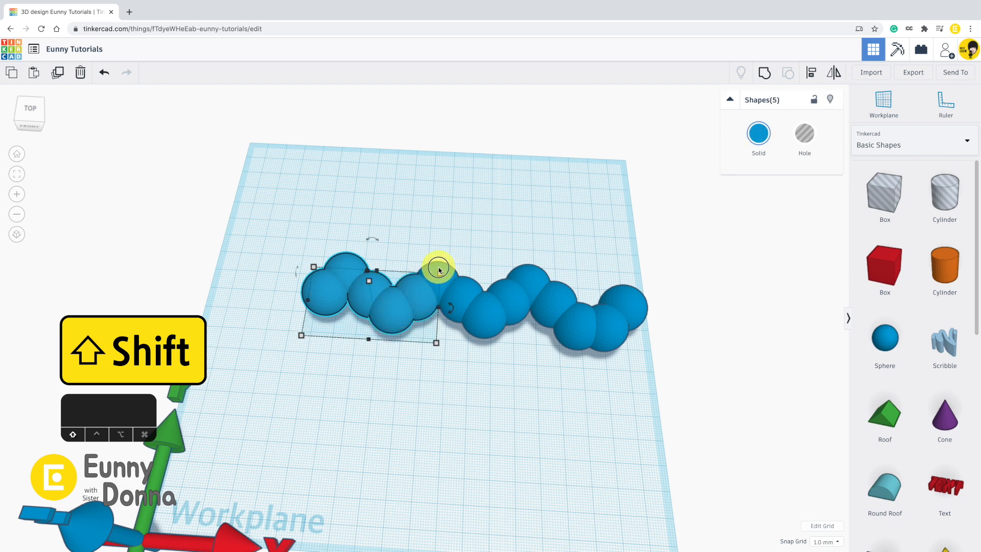
left_click(439, 270, "shift")
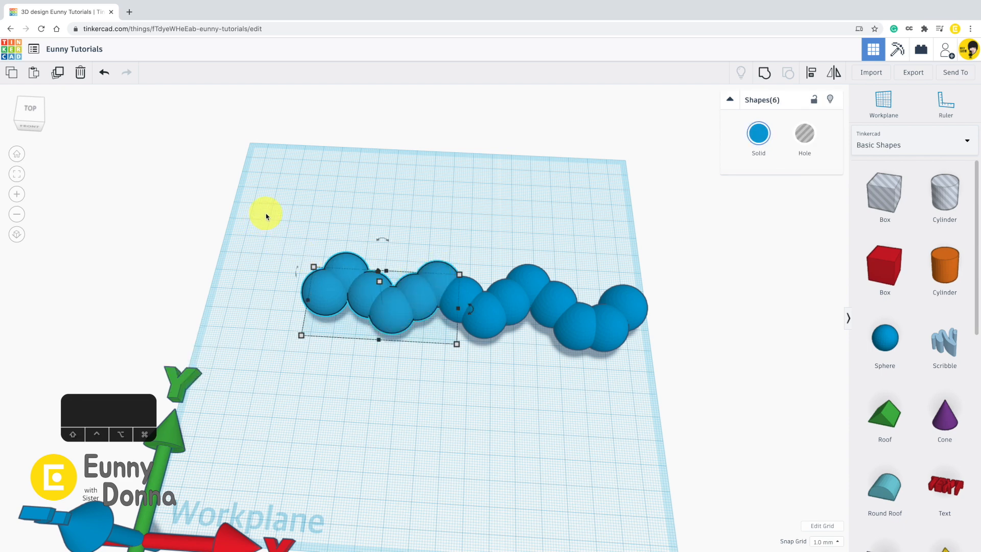
Step: Group all 14 spheres into one object, and move, enlarge and flip it end for end toward the back of the workplane
left_click_drag(265, 216, 673, 409)
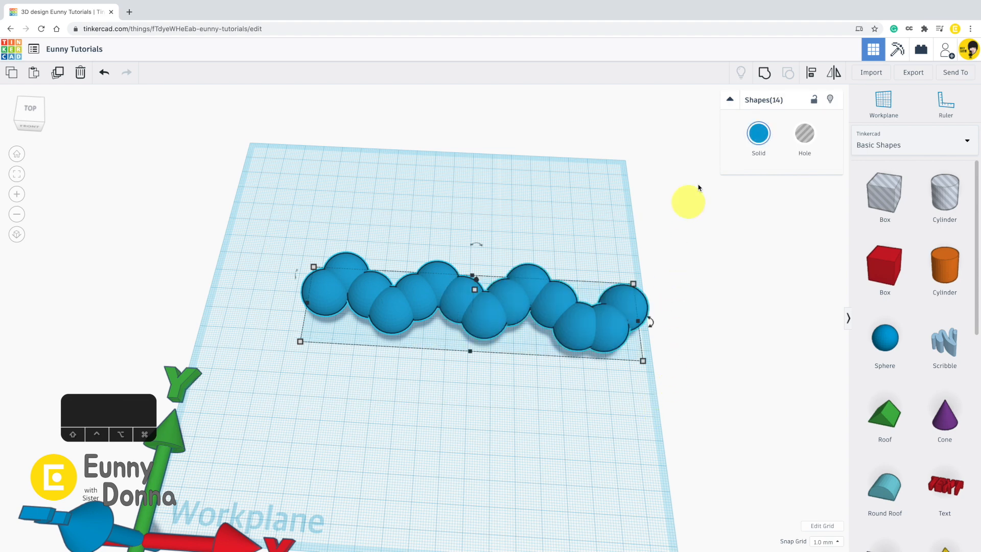
left_click(767, 76)
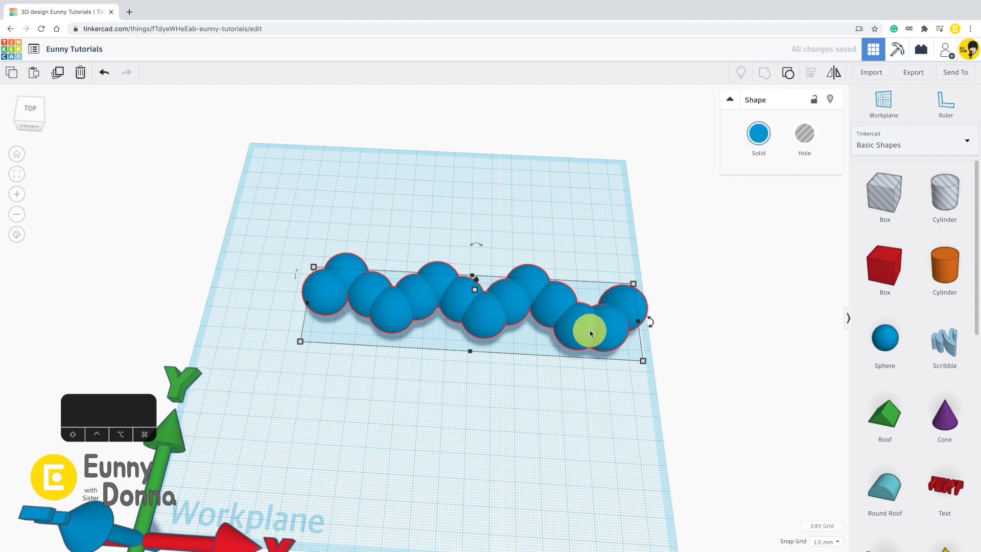
left_click_drag(616, 328, 526, 251)
left_click_drag(560, 287, 624, 327)
mouse_move(630, 272)
left_mouse_down()
mouse_move(426, 390)
mouse_move(503, 204)
mouse_move(657, 284)
mouse_move(624, 268)
left_mouse_up()
left_click_drag(421, 179, 423, 262)
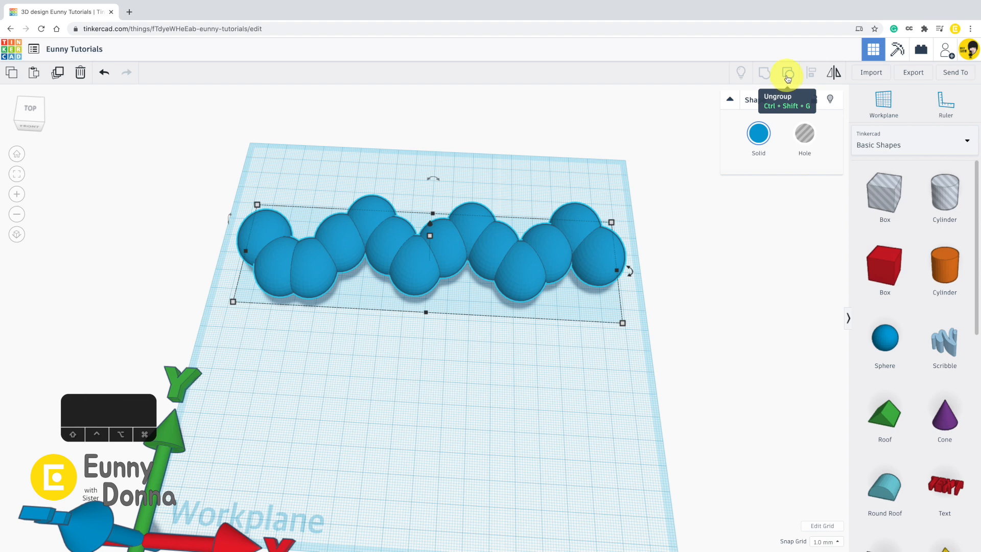
Step: Ungroup the chain and shift individual outlying spheres into line to straighten its middle and right part
left_click(787, 77)
left_click(688, 320)
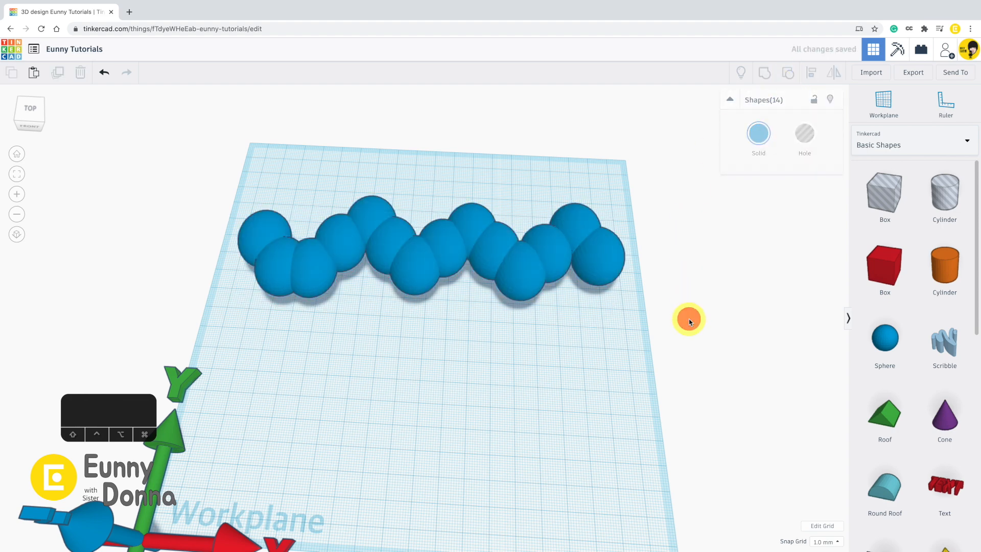
left_click_drag(573, 217, 519, 264)
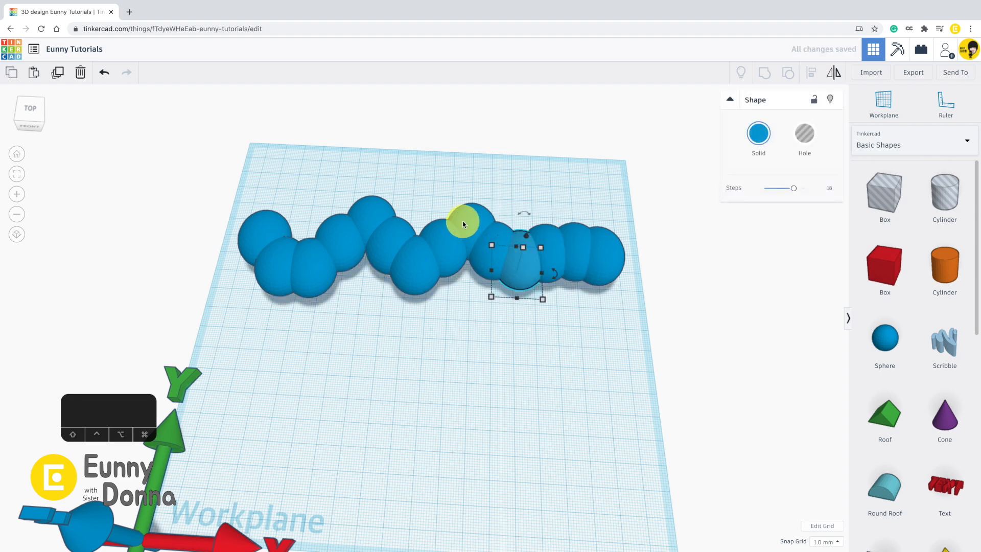
left_click_drag(468, 216, 415, 267)
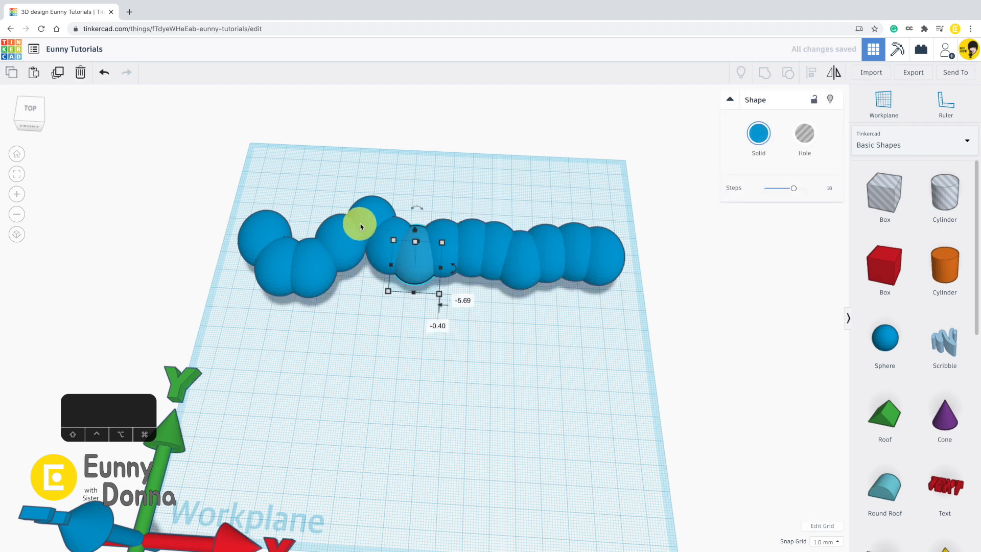
left_click_drag(366, 220, 365, 233)
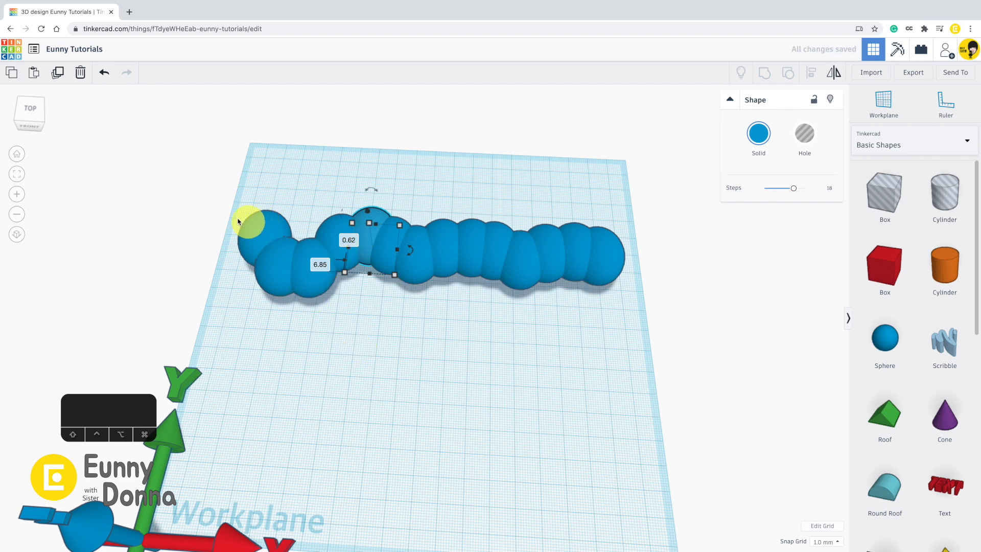
Step: Group the 14 spheres again and move the group about 10 mm right and 53 mm toward the front of the workplane
left_click_drag(205, 174, 650, 332)
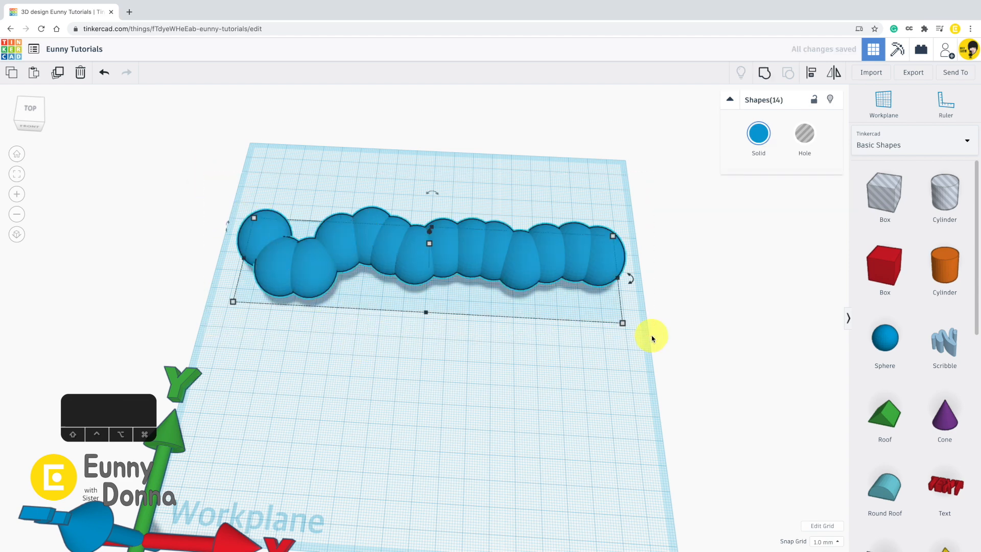
left_click(763, 75)
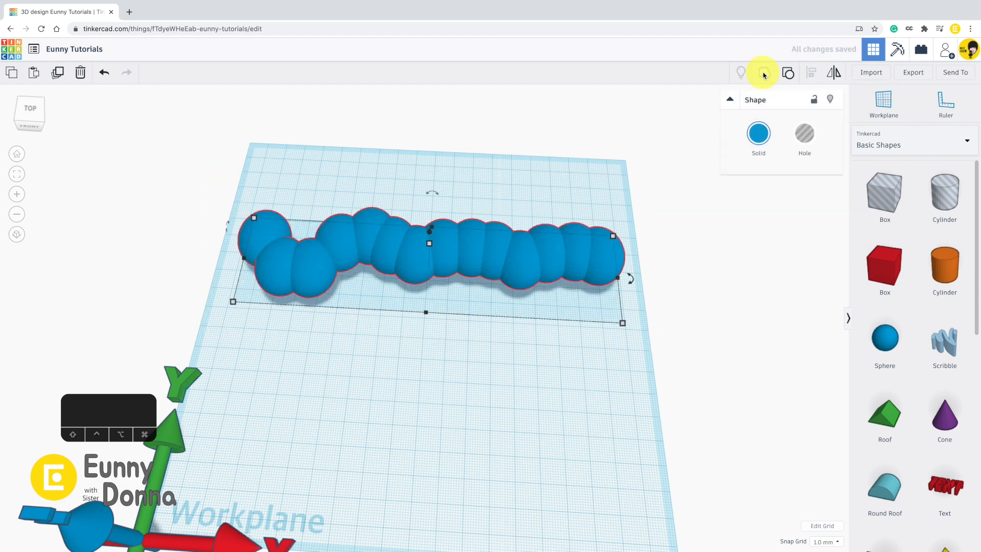
left_click(530, 186)
left_click_drag(523, 267, 551, 388)
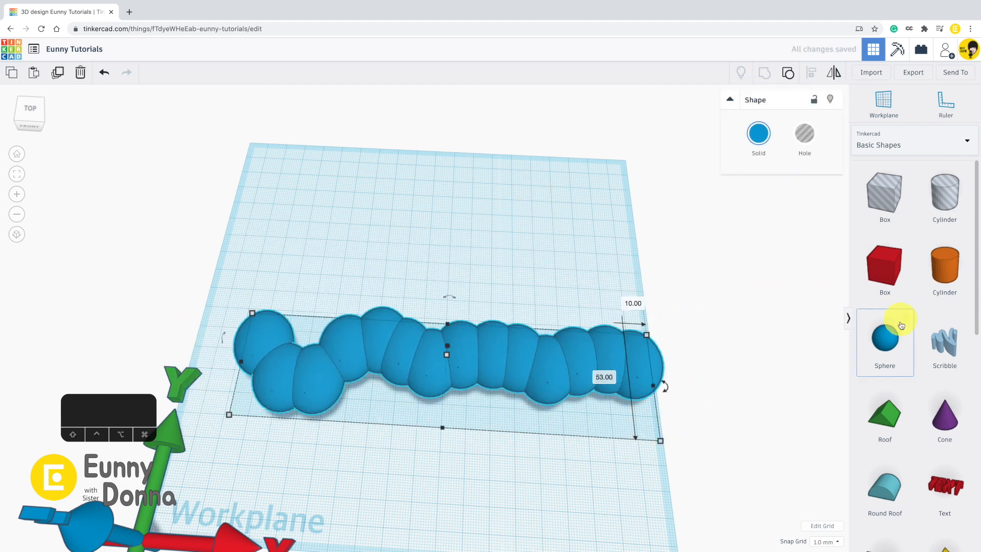
Step: Place a Sphere behind the middle of the chain and a Box behind its right end
left_click_drag(893, 333, 459, 234)
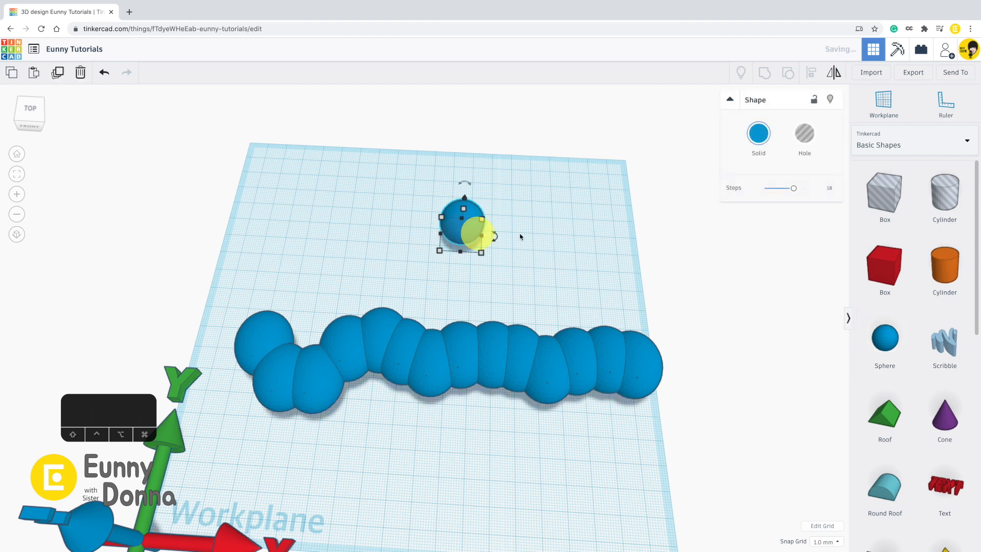
left_click_drag(884, 266, 591, 265)
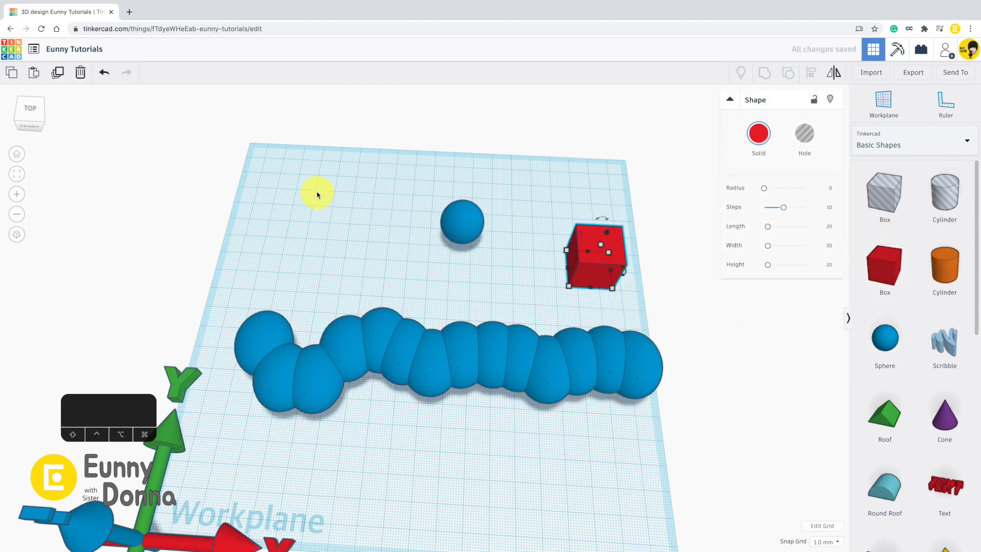
Step: Group the chain, single sphere and box into one object and move it toward the back left of the workplane
left_click_drag(317, 194, 698, 430)
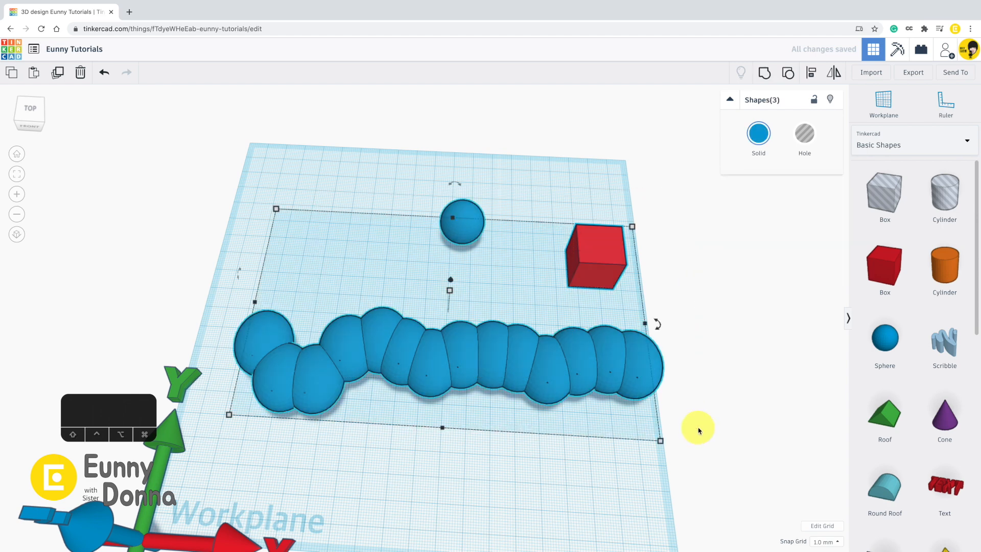
left_click(764, 74)
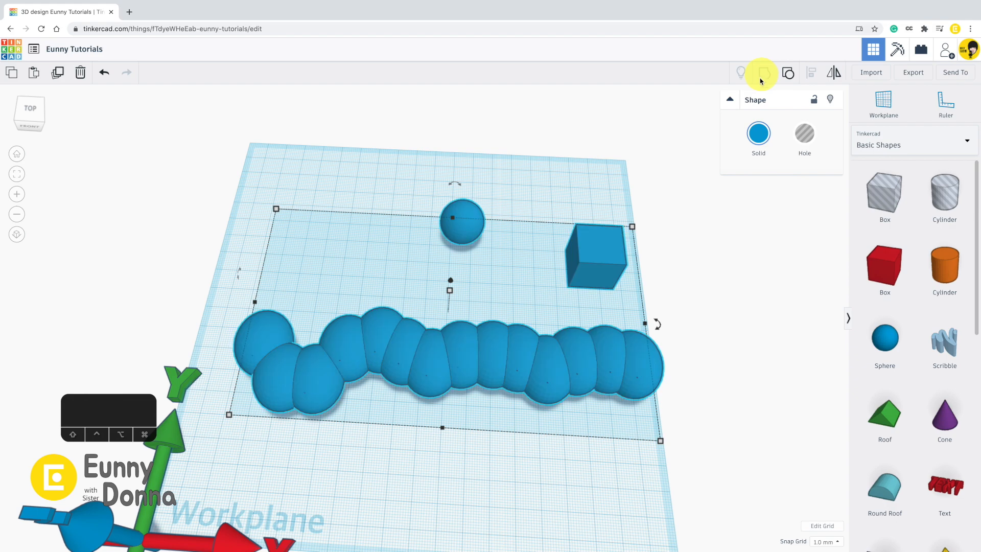
left_click_drag(587, 377, 499, 284)
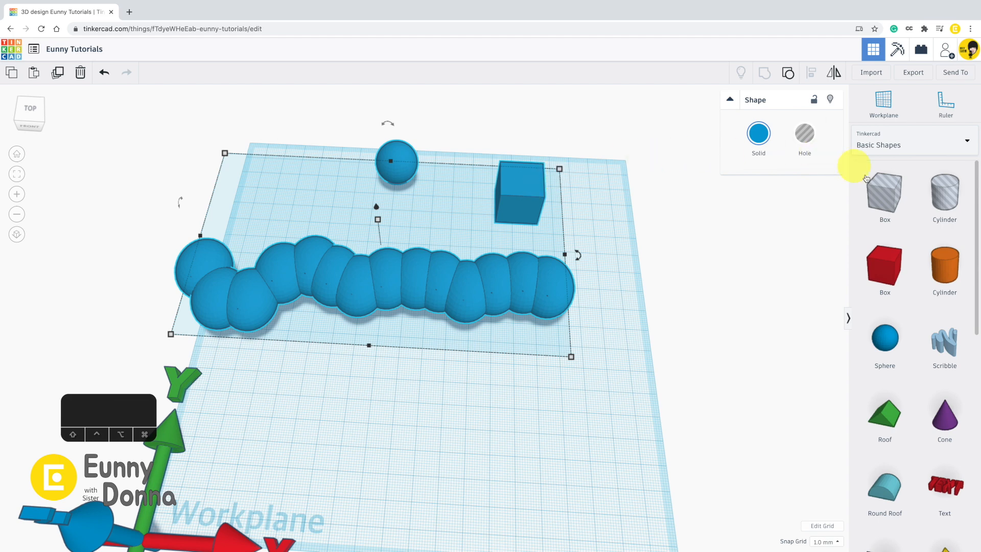
Step: Place a Box in front of the chain's right end and change its solid color to yellow and to preset purple
left_click_drag(886, 268, 554, 406)
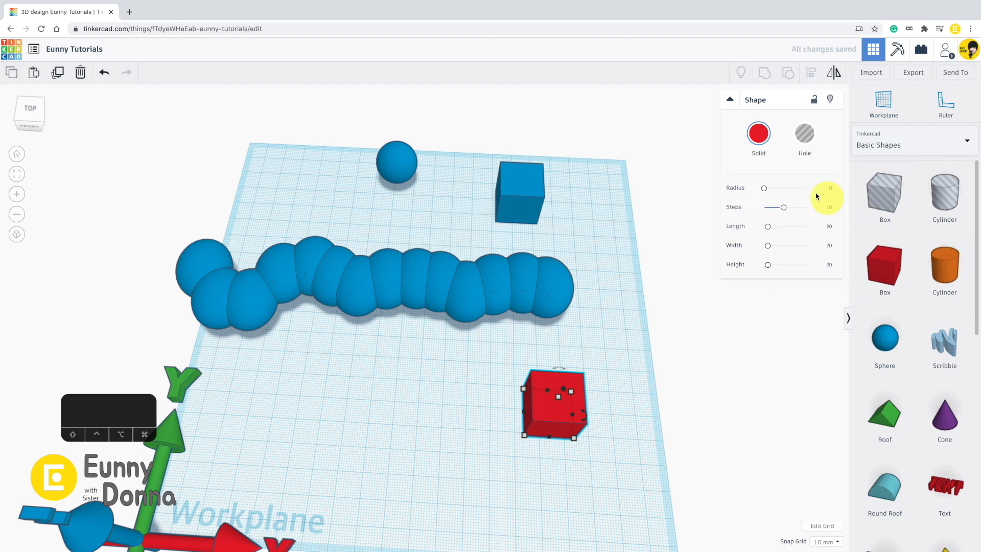
left_click(757, 141)
left_click(781, 207)
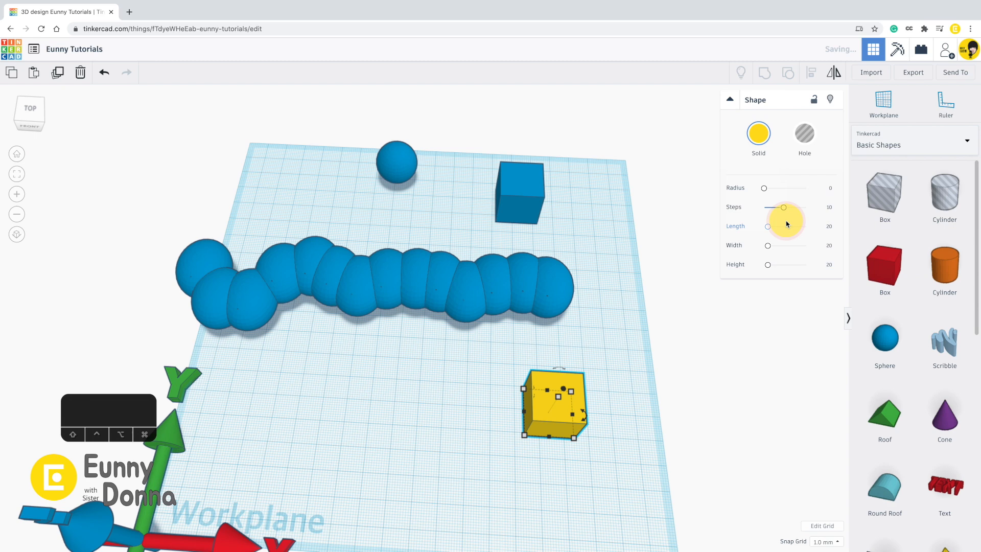
left_click(755, 139)
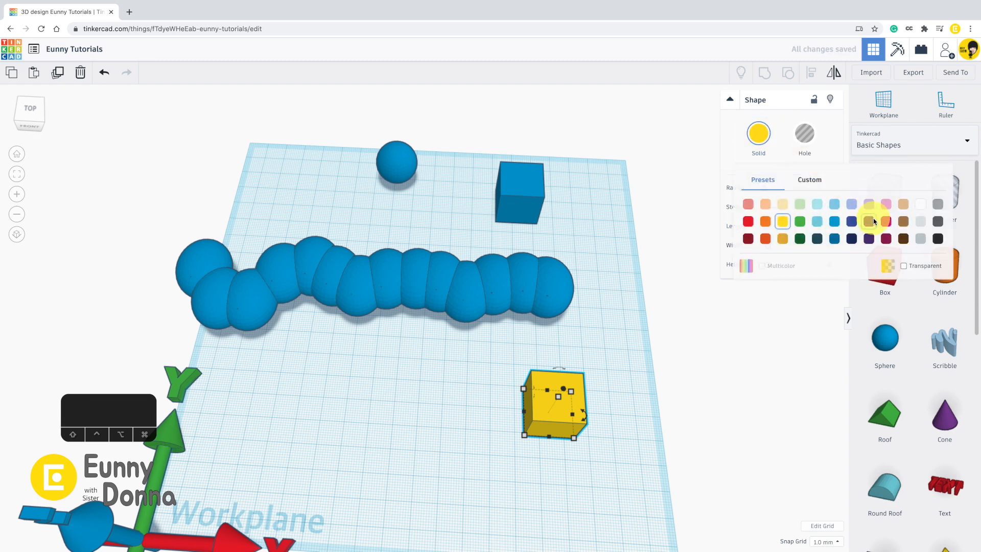
left_click(873, 221)
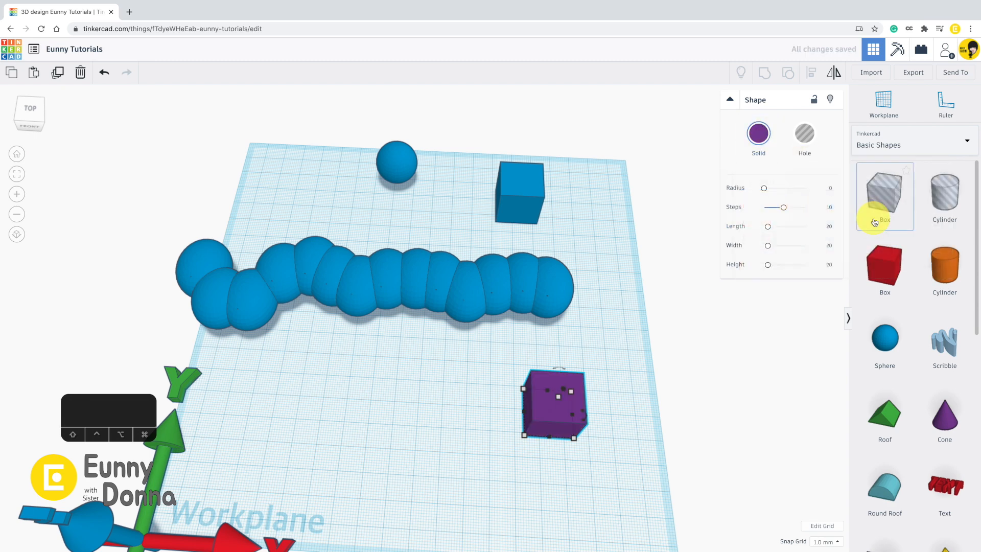
Step: Switch the purple box's Transparent option on and off twice
left_click(762, 140)
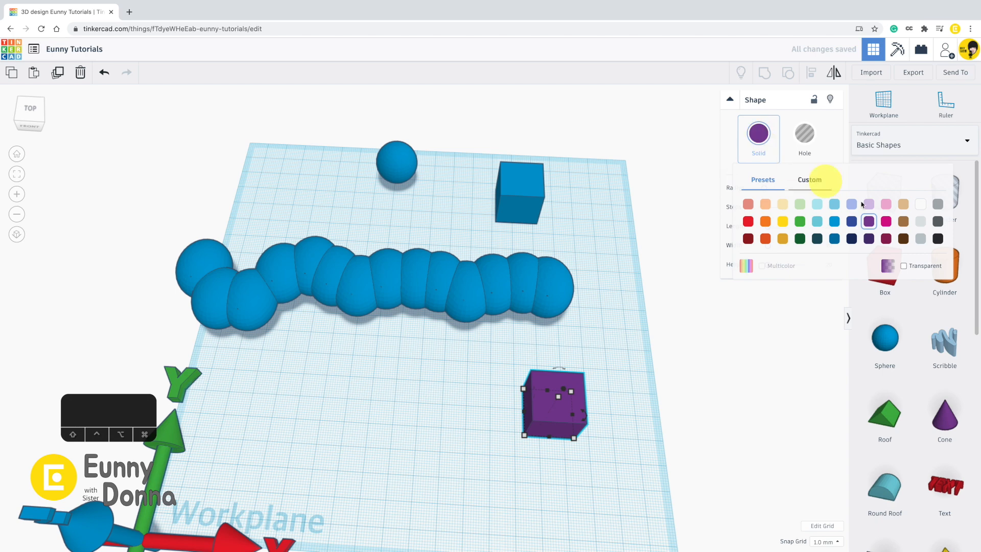
left_click(903, 267)
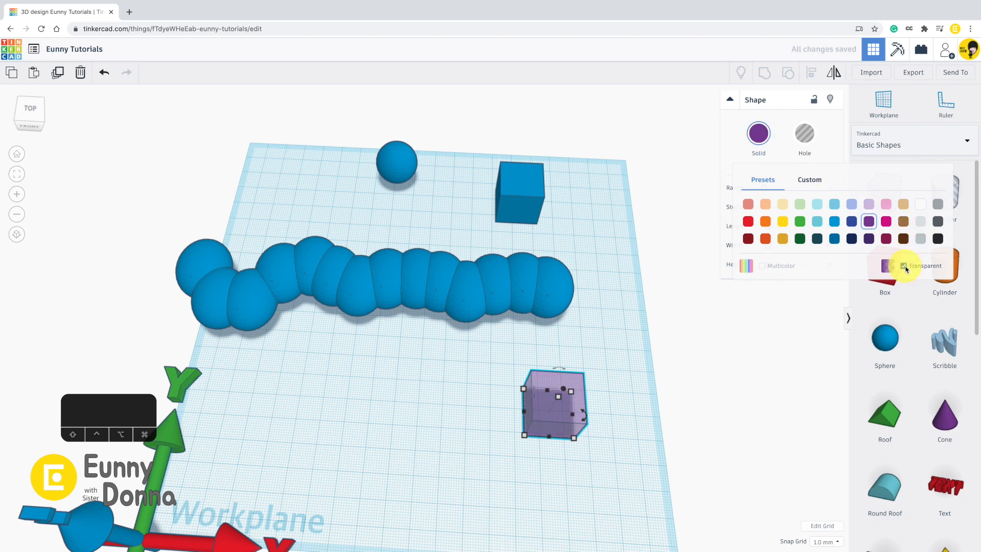
left_click(903, 266)
left_click(903, 267)
left_click(903, 266)
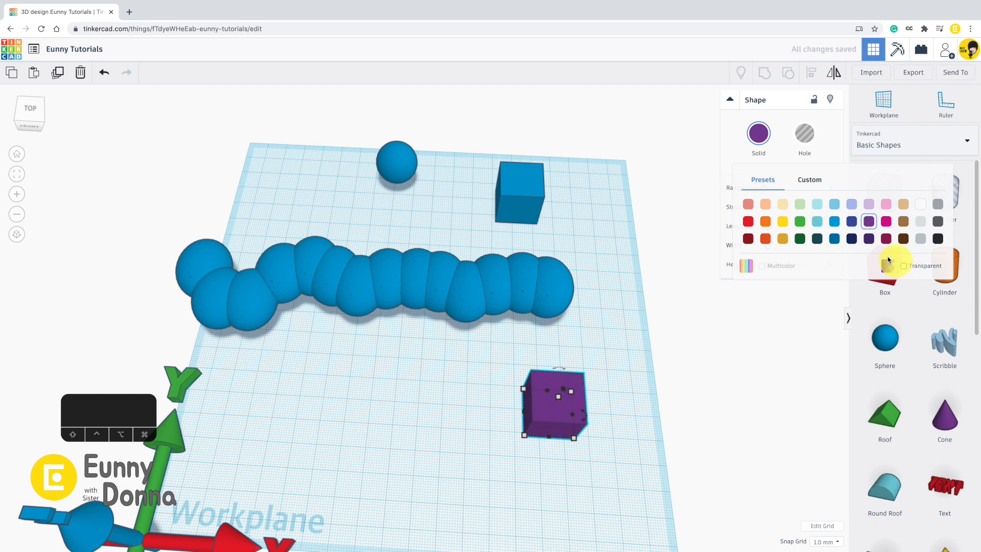
Step: Give the purple box a custom bright green color, 94ed26, using the color wheel
left_click(805, 180)
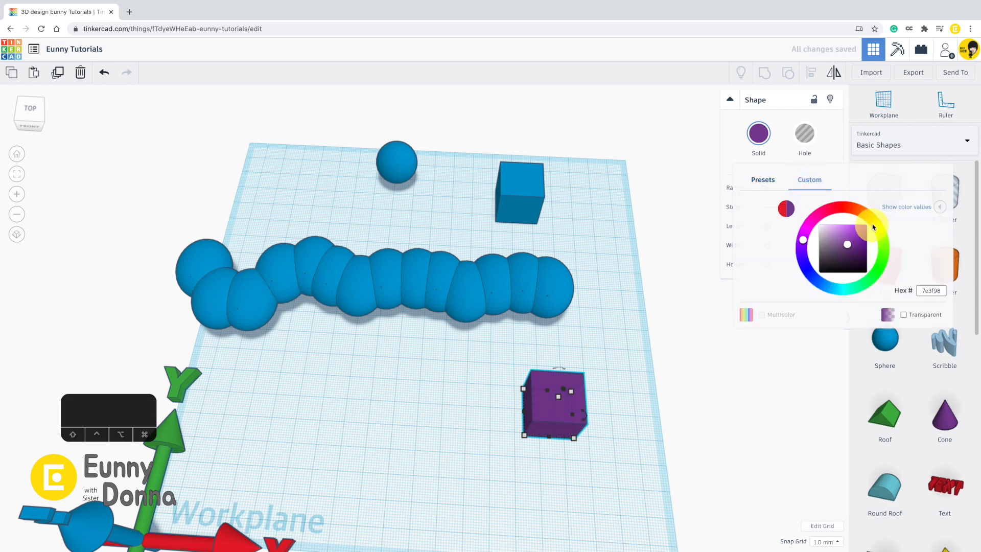
left_click(875, 228)
left_click_drag(851, 243, 851, 228)
left_click_drag(878, 229, 883, 246)
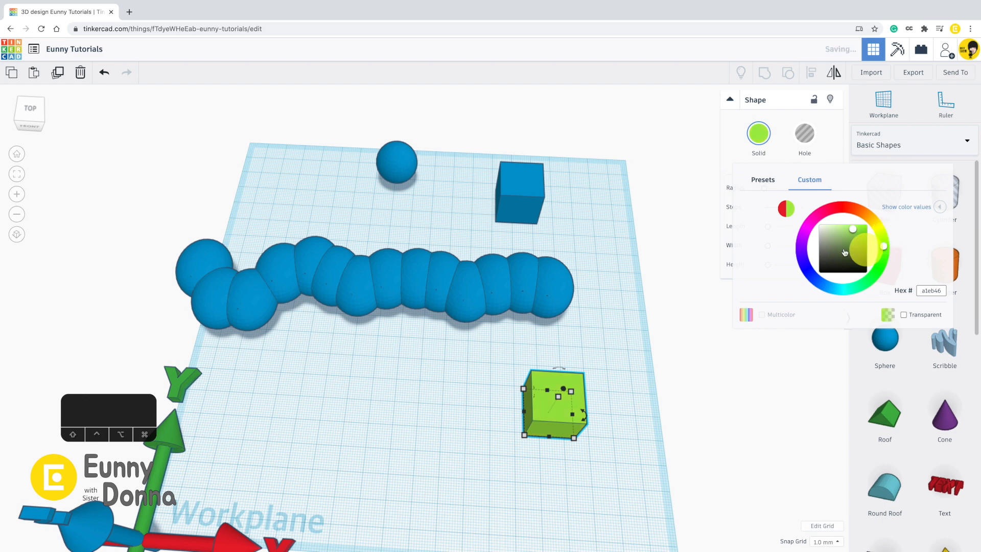
left_click(853, 228)
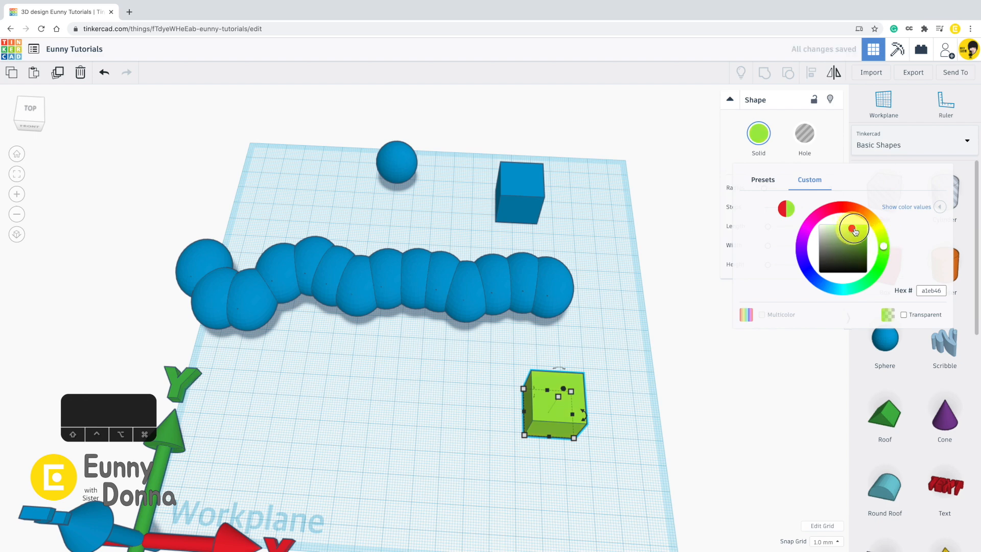
left_click(715, 146)
Step: Place a Cylinder to the right of the green box and a Sphere in front of the two shapes
left_click_drag(944, 264, 621, 394)
left_click(698, 457)
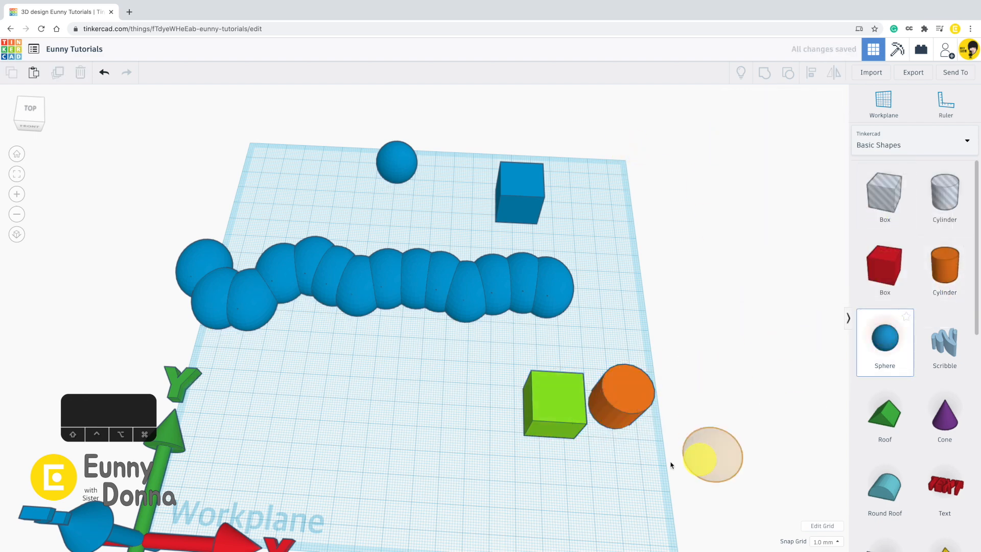
left_click_drag(671, 465, 592, 466)
Step: Group the green box, cylinder and front sphere, and move the group about 18 mm right and 23 mm back
left_click_drag(498, 353, 692, 526)
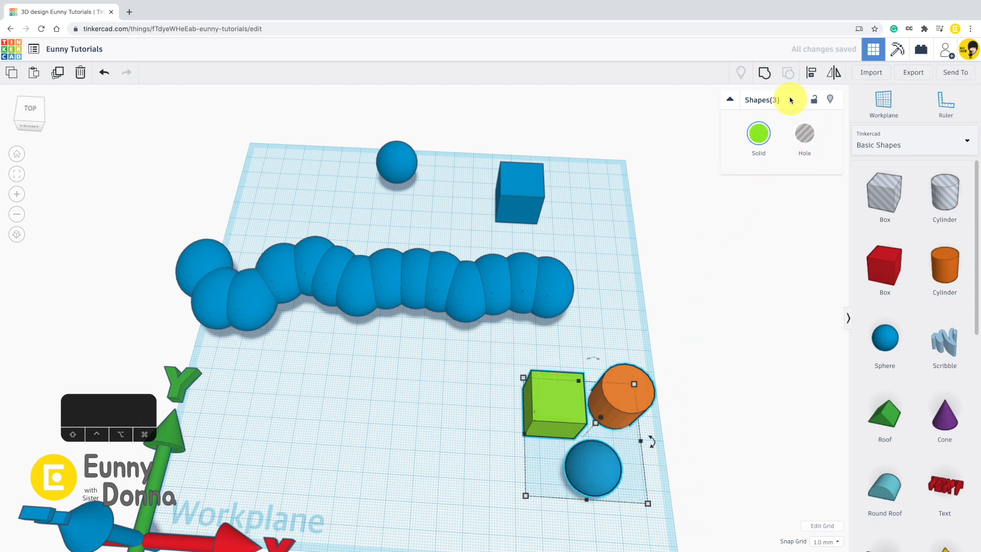
left_click(765, 75)
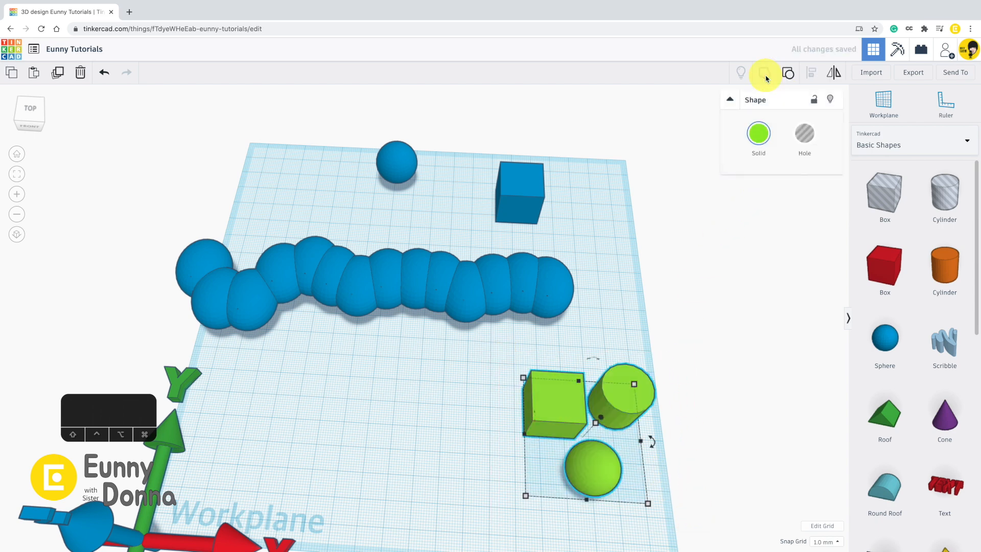
left_click_drag(565, 416, 607, 366)
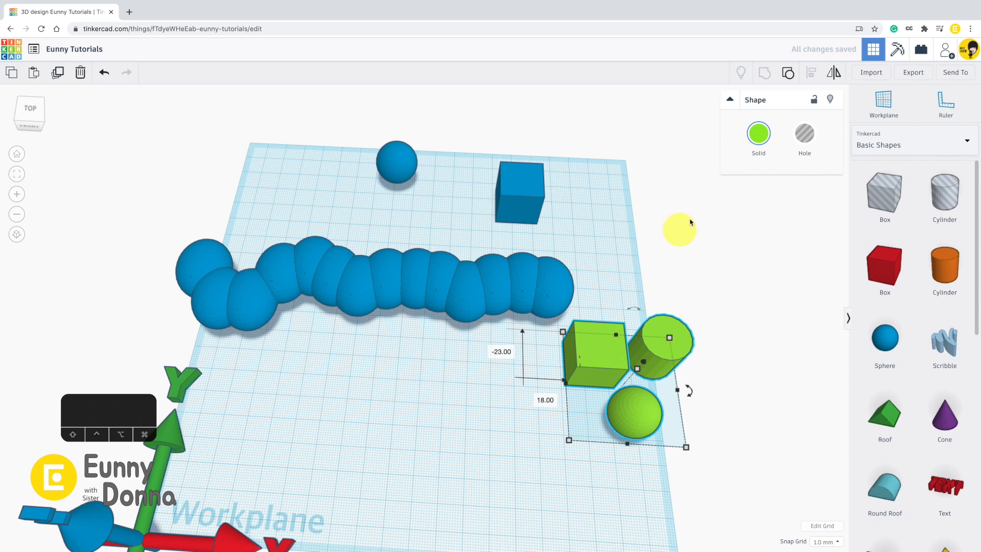
Step: Enable Multicolor for the group of box, cylinder and sphere so each part keeps its own color
left_click(759, 139)
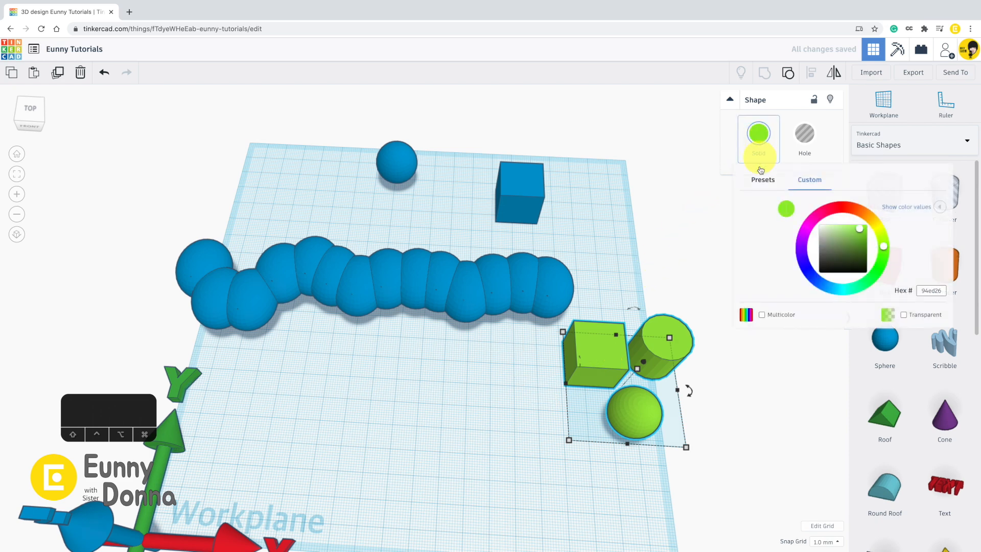
left_click(763, 315)
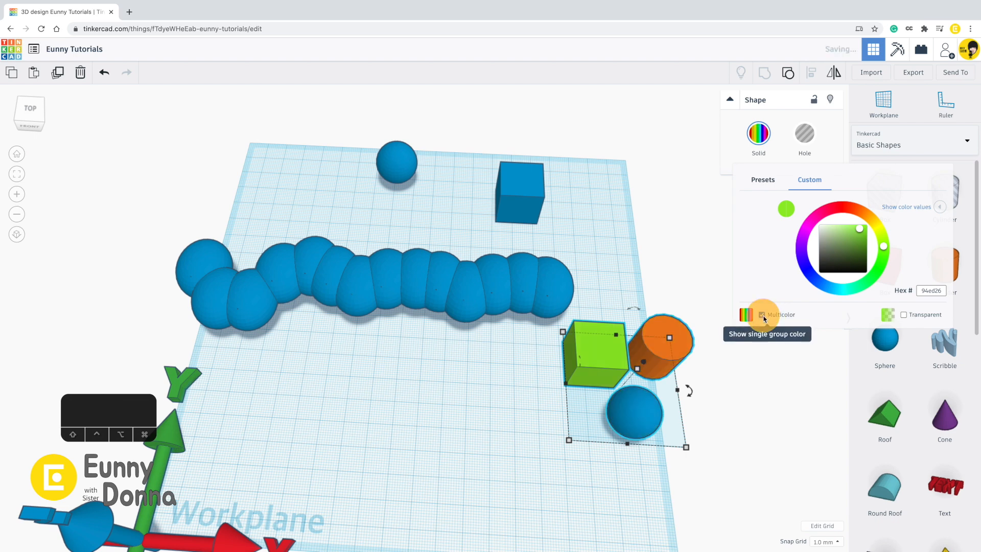
Step: Toggle Multicolor off and on for the grouped box, cylinder and sphere to compare the appearances, leaving it enabled
left_click(762, 315)
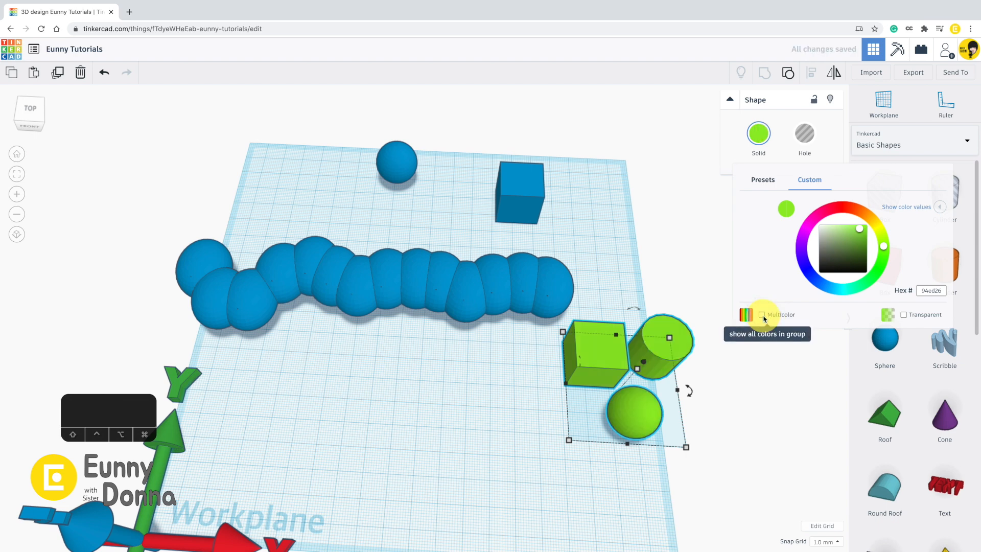
left_click(763, 315)
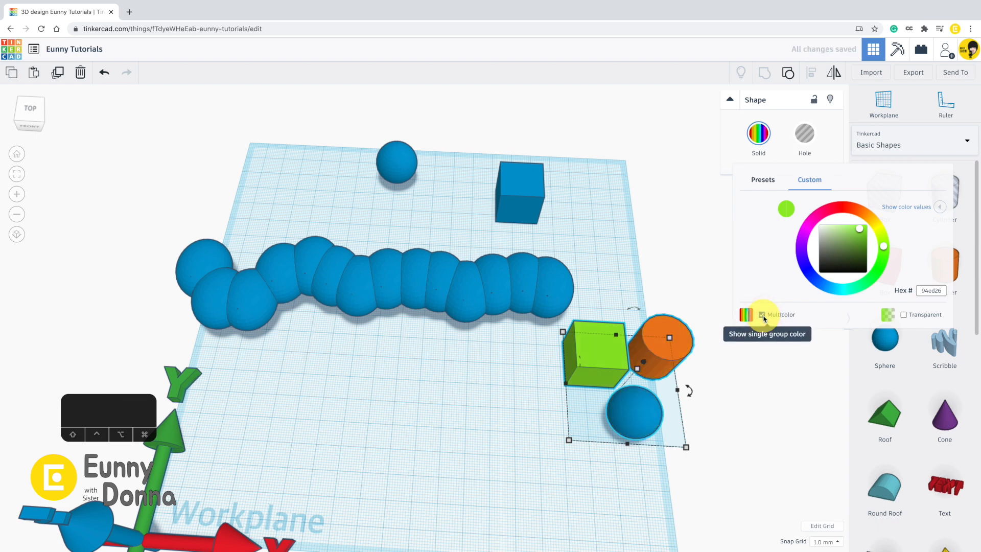
left_click(763, 315)
left_click(763, 315)
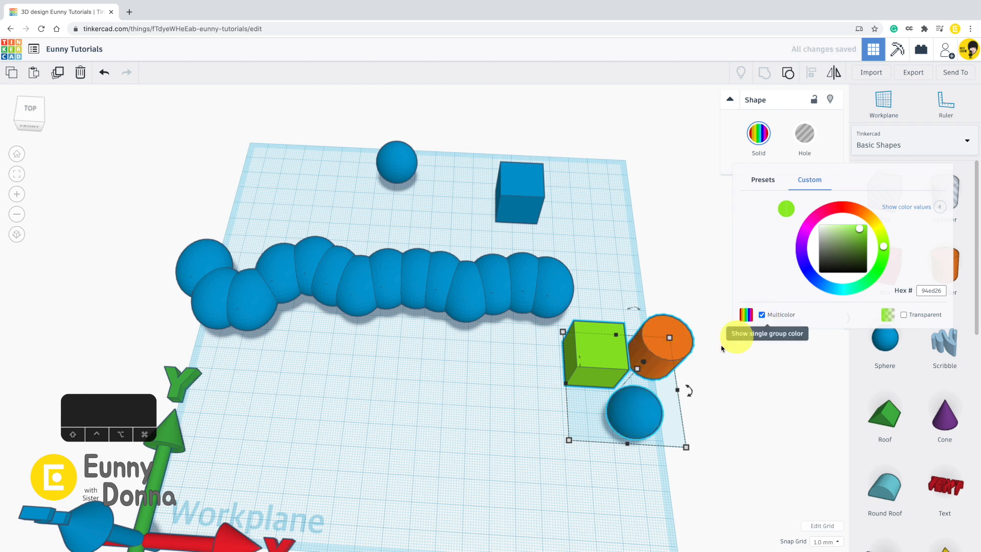
left_click_drag(591, 357, 599, 297)
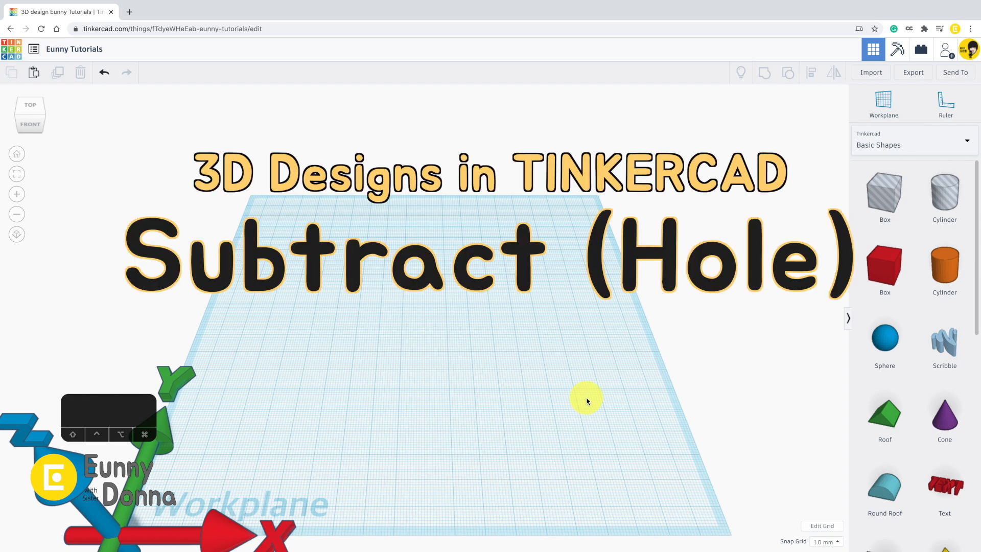
Step: Create a wide red plate from a Box, with box holes at its left and back right and a cylinder hole in the middle
left_click_drag(882, 264, 620, 398)
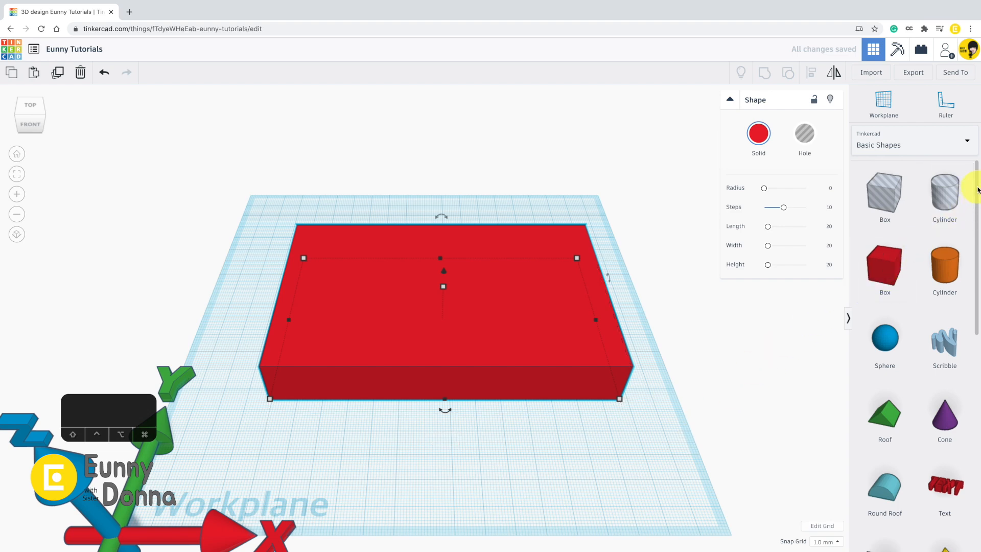
left_click_drag(977, 190, 947, 177)
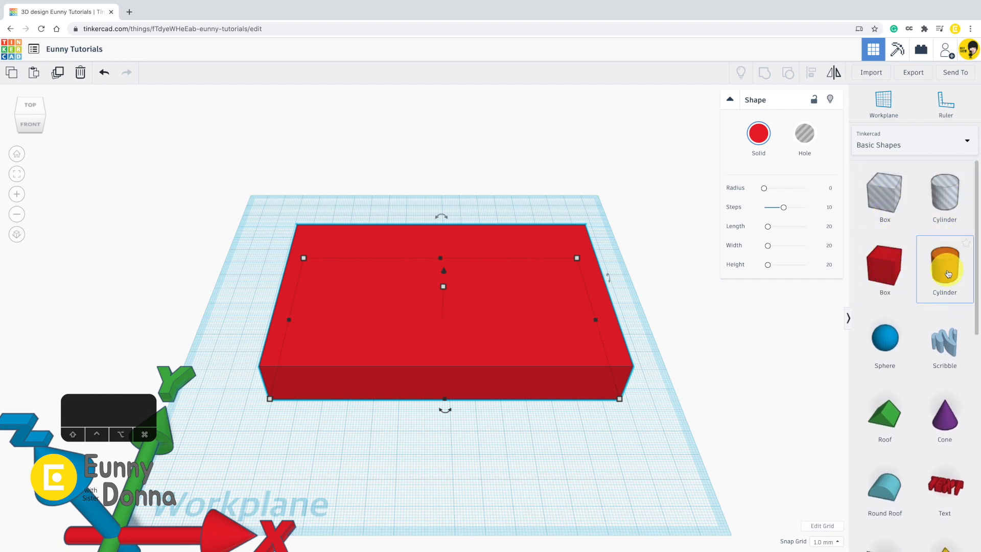
left_click_drag(886, 201, 409, 320)
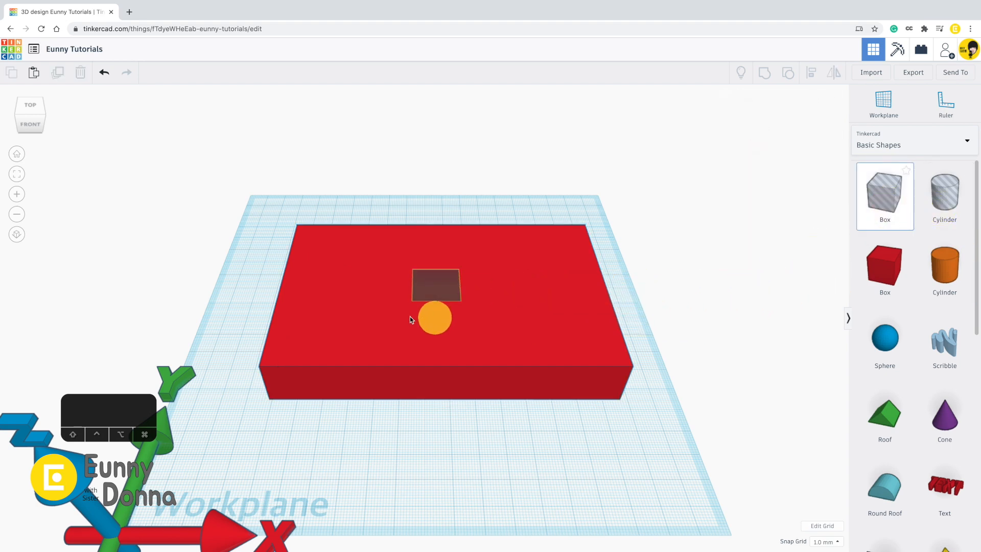
left_click_drag(347, 327, 344, 319)
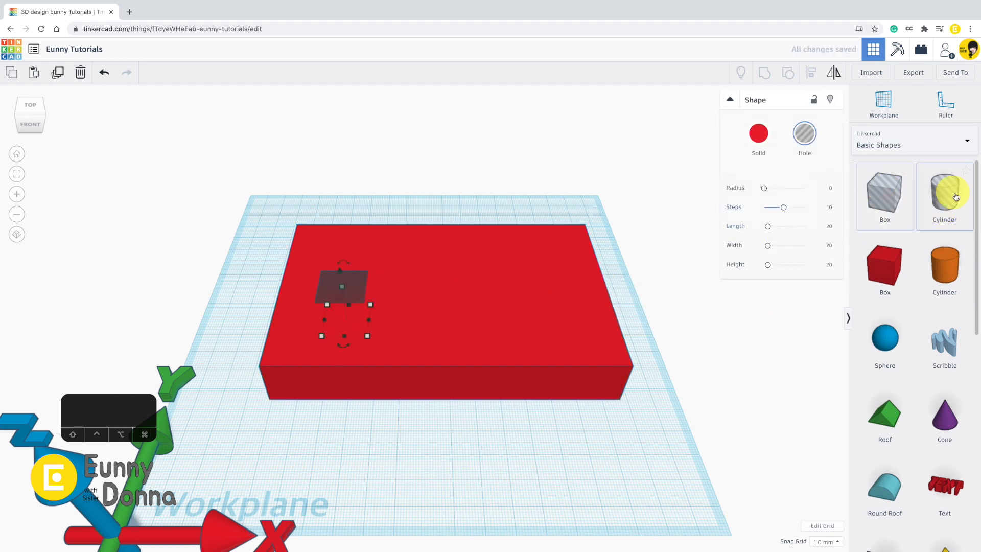
left_click_drag(953, 197, 434, 345)
left_click_drag(884, 197, 515, 262)
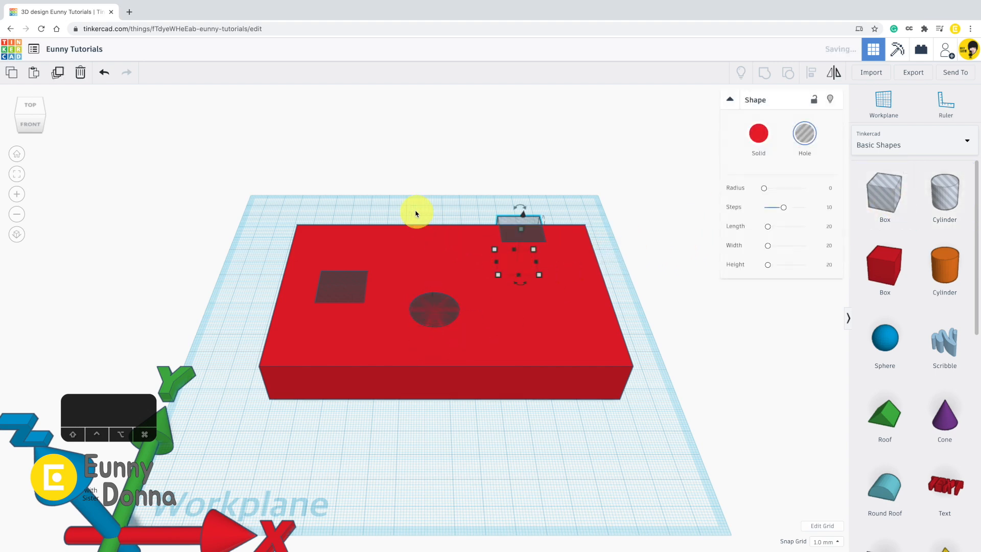
Step: Resize the back right box hole to 45 by 24 mm and move it inside the plate's outline
right_click_drag(387, 202, 631, 202)
right_click_drag(562, 279, 549, 298)
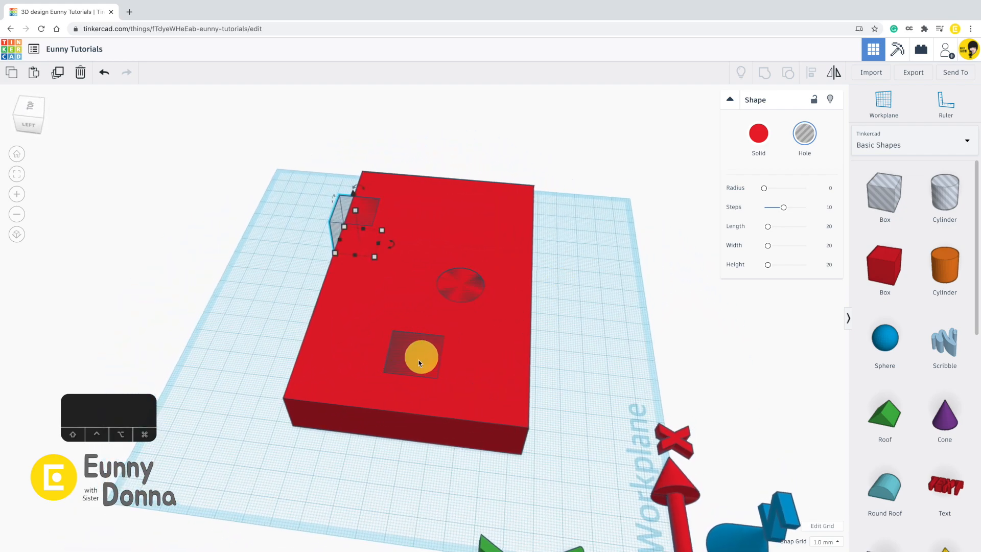
left_click(624, 322)
right_click_drag(623, 323, 646, 295)
right_click_drag(508, 265, 586, 295)
right_click_drag(600, 254, 515, 315)
right_click_drag(605, 333, 396, 316)
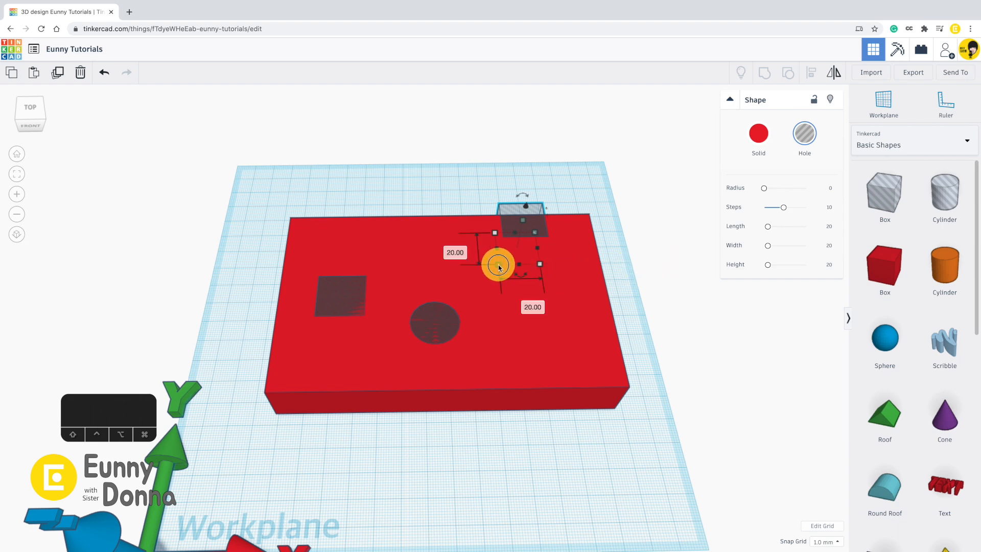
left_click_drag(499, 266, 446, 271)
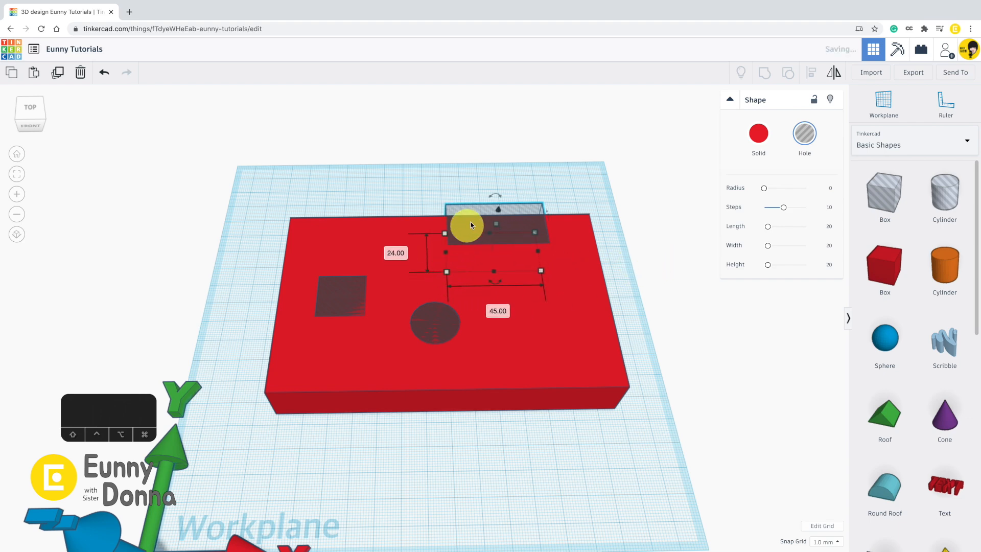
left_click_drag(498, 225, 489, 253)
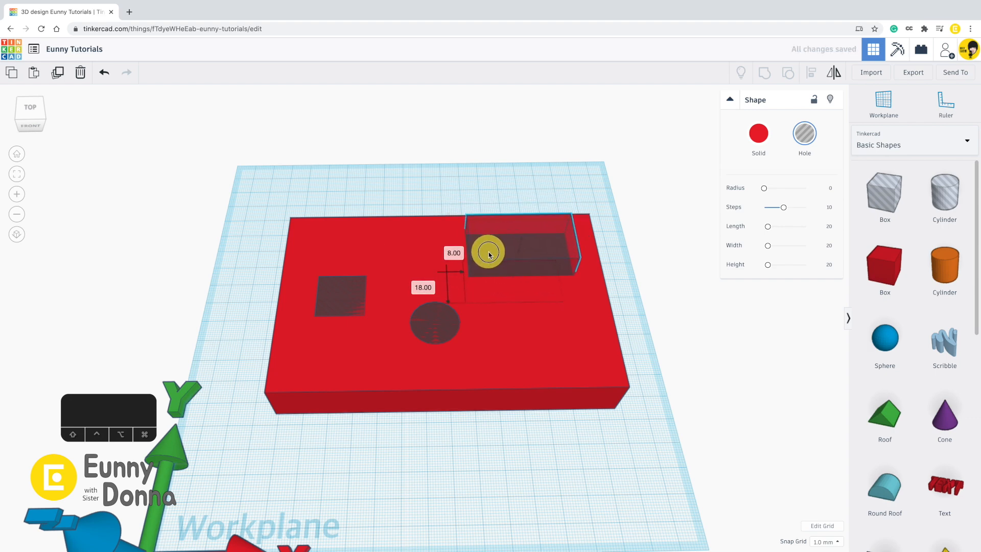
Step: Stretch the left box hole front to back and move it toward the plate's back left corner
left_click(338, 300)
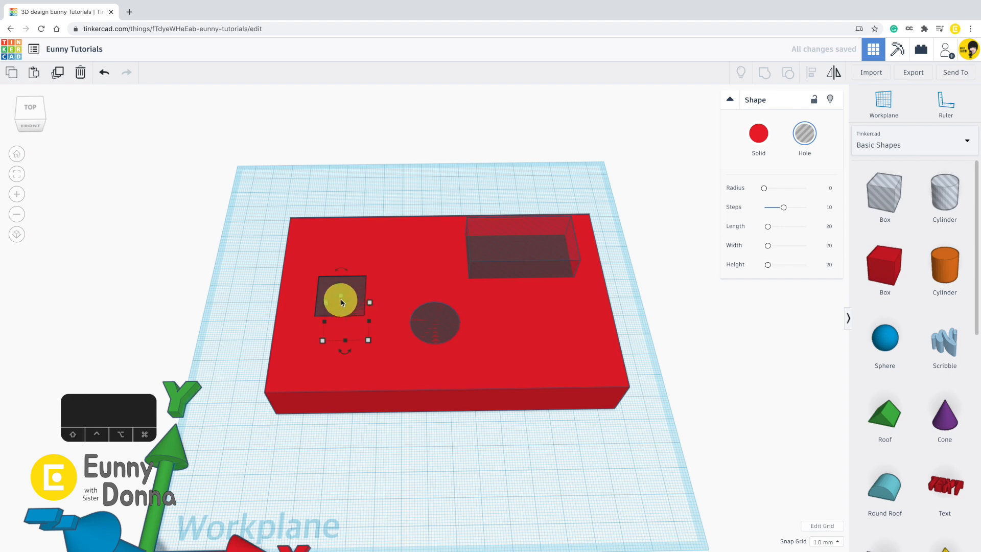
left_click_drag(341, 295, 336, 265)
left_click_drag(346, 302, 335, 280)
Step: Stretch the cylinder hole to 30 mm front to back and move the right box hole about 10 mm left
left_click(435, 346)
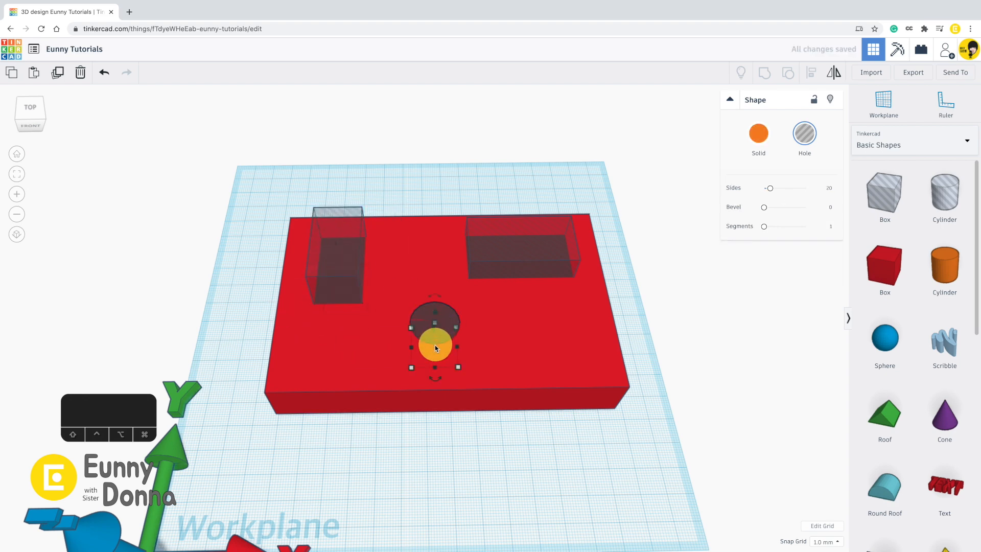
left_click_drag(435, 324, 434, 306)
left_click_drag(434, 367, 435, 389)
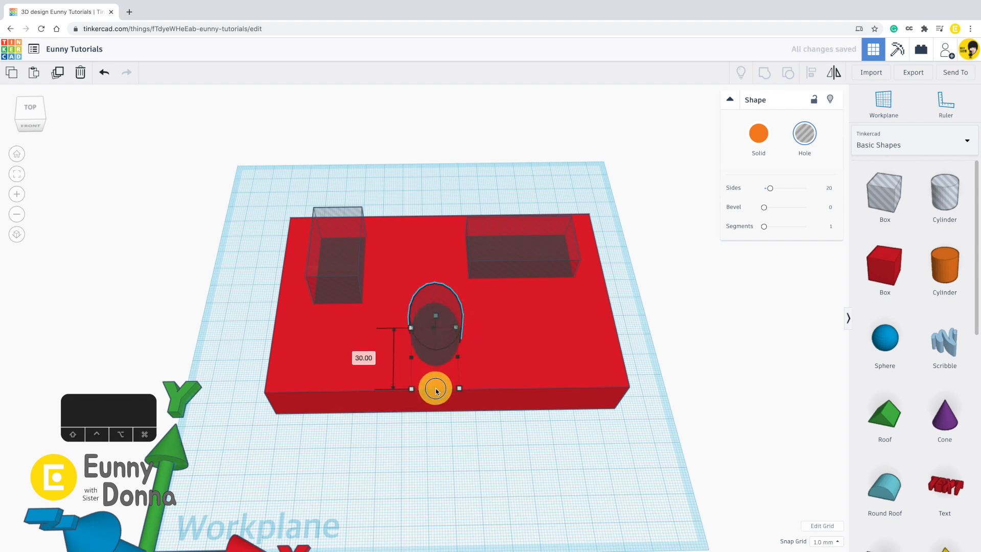
right_click_drag(574, 308, 572, 334)
left_click_drag(542, 249, 521, 255)
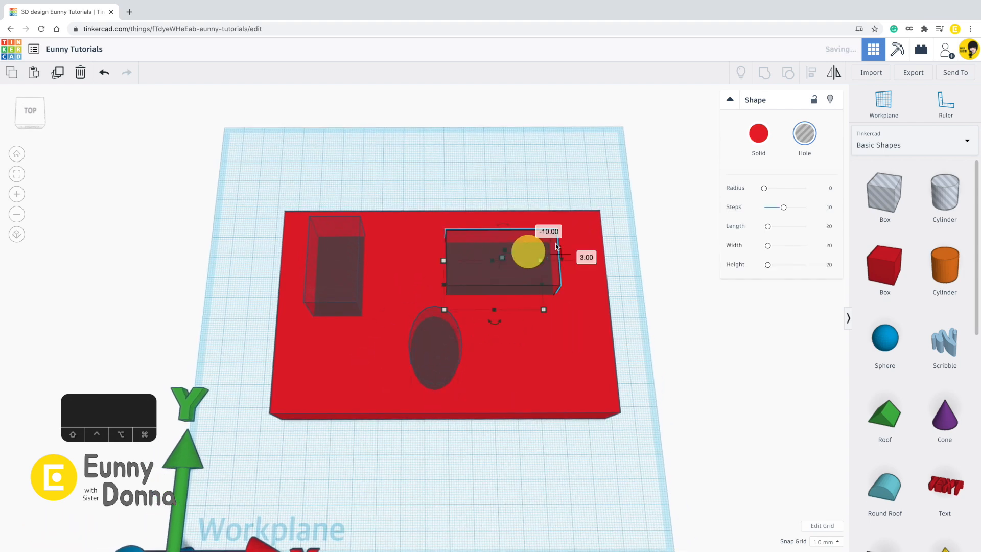
Step: Place a diagonally rotated box hole, scaled to about 39 mm across, over the plate's front right corner
left_click(882, 205)
left_click(566, 446)
left_click_drag(580, 490, 613, 478)
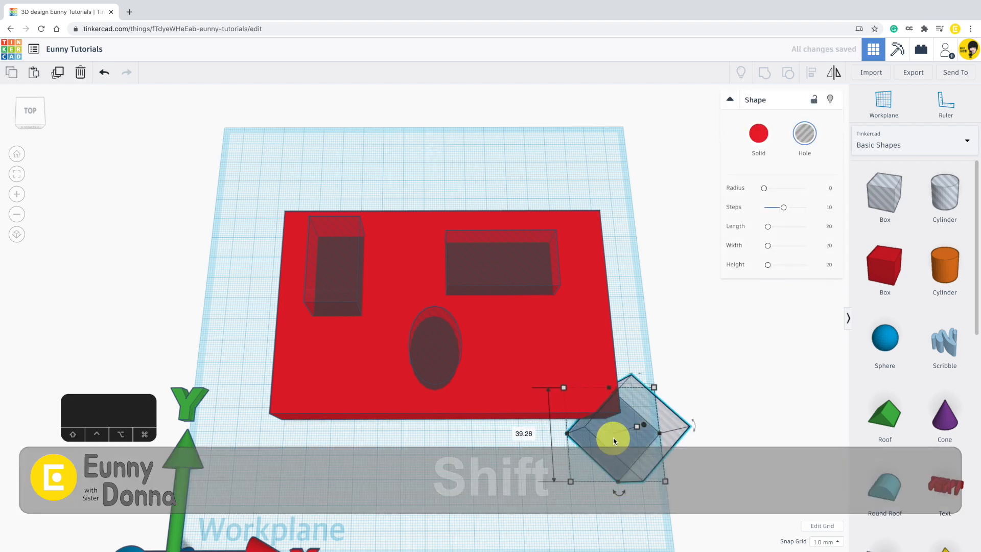
left_click_drag(613, 439, 608, 427)
Step: Move the right box hole 13 mm to the right and nudge the left box hole away from the plate's back left corner
left_click_drag(520, 270, 550, 269)
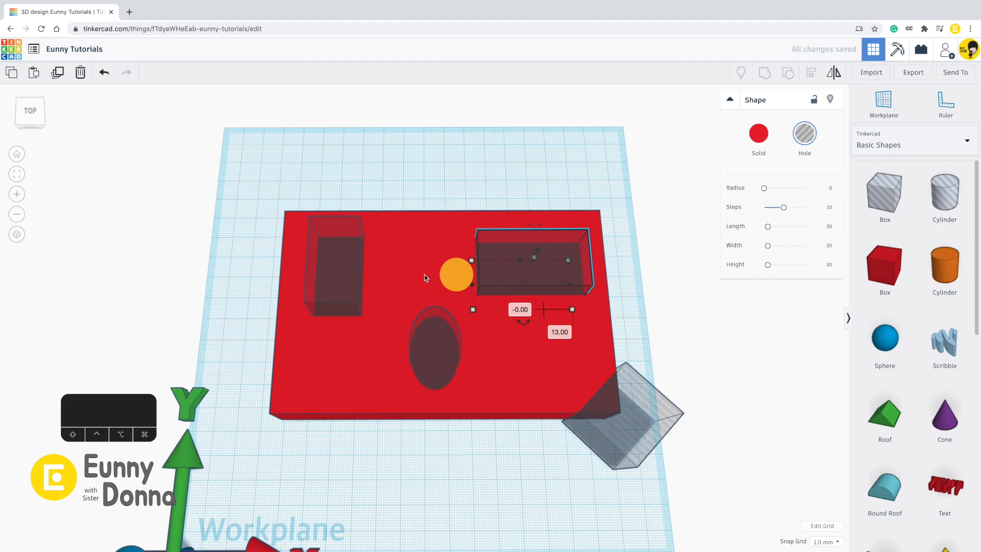
left_click_drag(342, 270, 350, 277)
Step: Group the red plate with its four hole shapes to cut the openings and the front right corner
left_click_drag(245, 185, 716, 481)
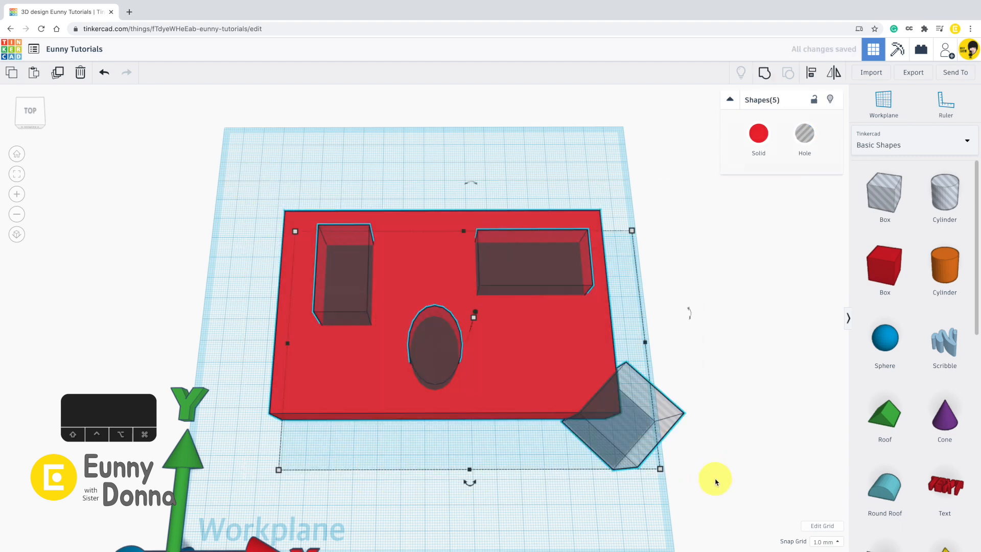
left_click(250, 184)
left_click_drag(274, 194, 722, 503)
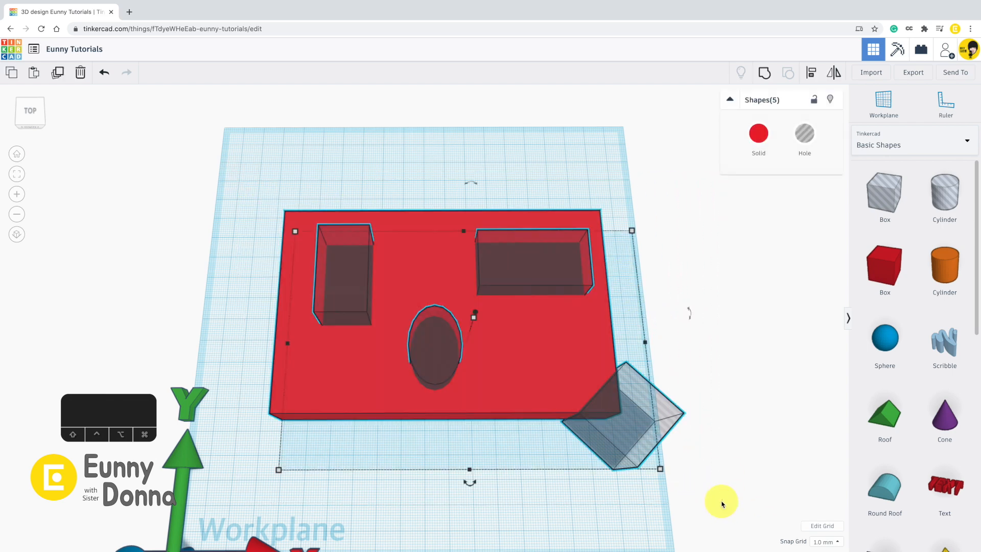
left_click(764, 74)
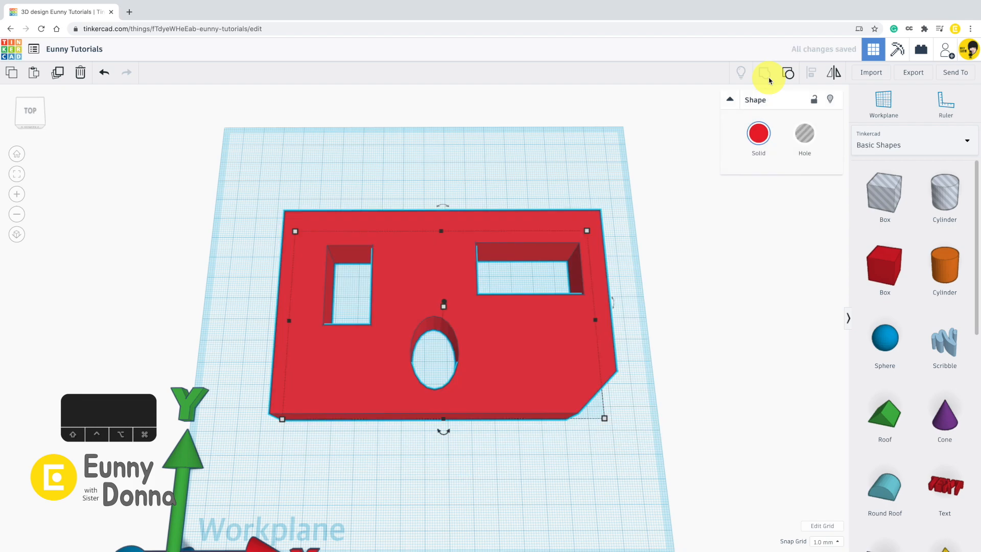
Step: Ungroup the cut plate back into its separate plate and hole shapes
mouse_move(546, 124)
right_mouse_down()
mouse_move(538, 183)
mouse_move(530, 164)
mouse_move(434, 112)
mouse_move(440, 96)
mouse_move(545, 97)
mouse_move(558, 174)
mouse_move(532, 138)
mouse_move(541, 142)
right_mouse_up()
left_click(552, 340)
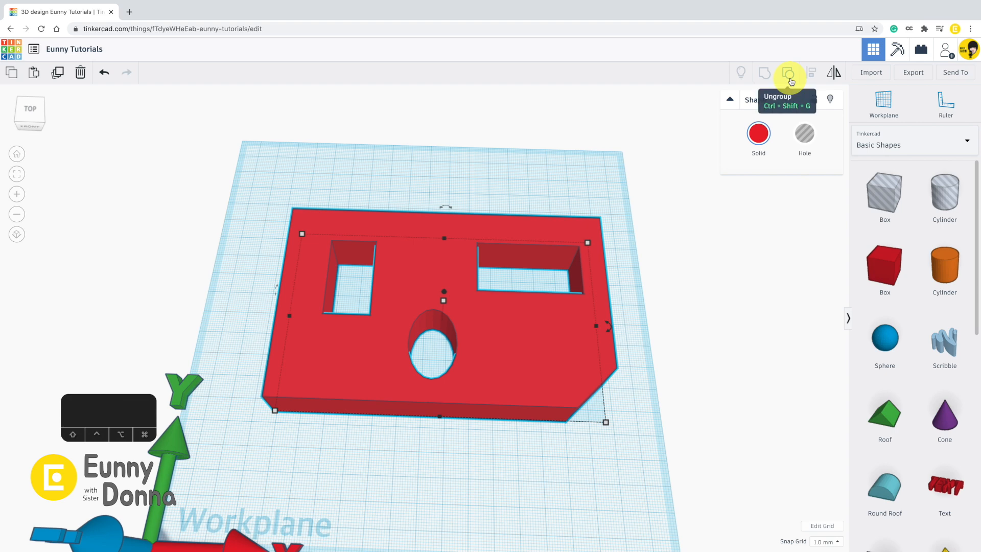
left_click(790, 78)
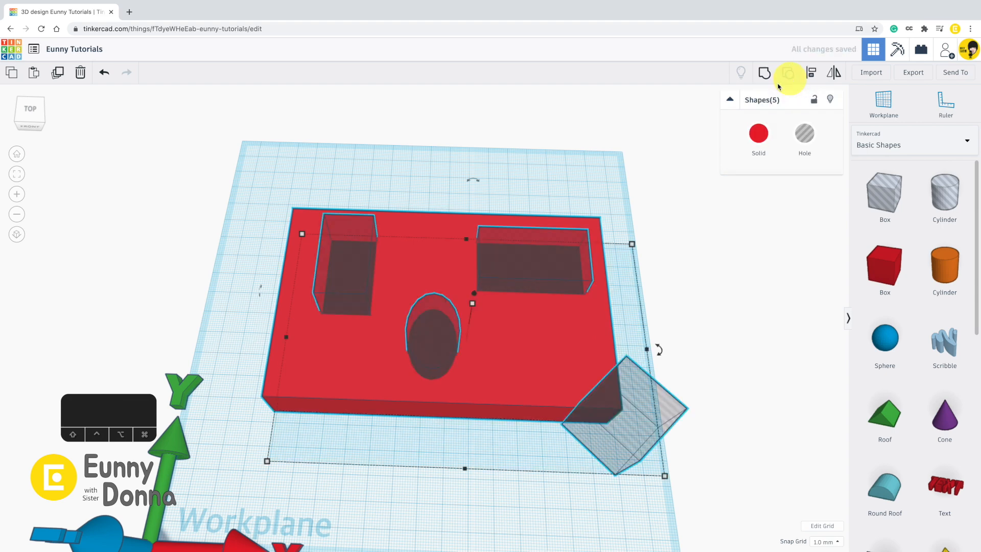
left_click(469, 132)
Step: Reshape the left box hole into a wide rectangle near the back left corner, and widen the cylinder hole to 27 mm
left_click(357, 247)
left_click_drag(375, 337, 425, 309)
left_click_drag(349, 257, 333, 252)
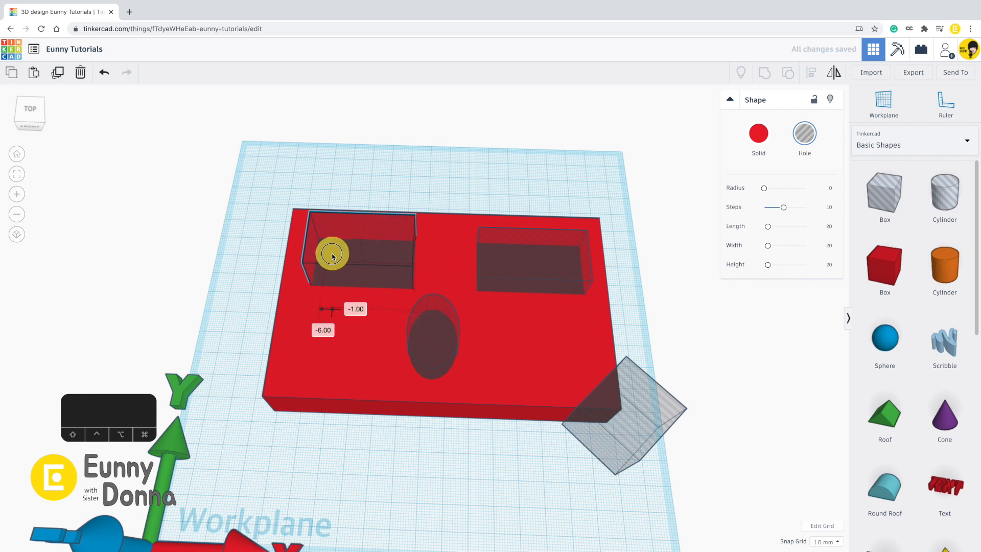
left_click(434, 326)
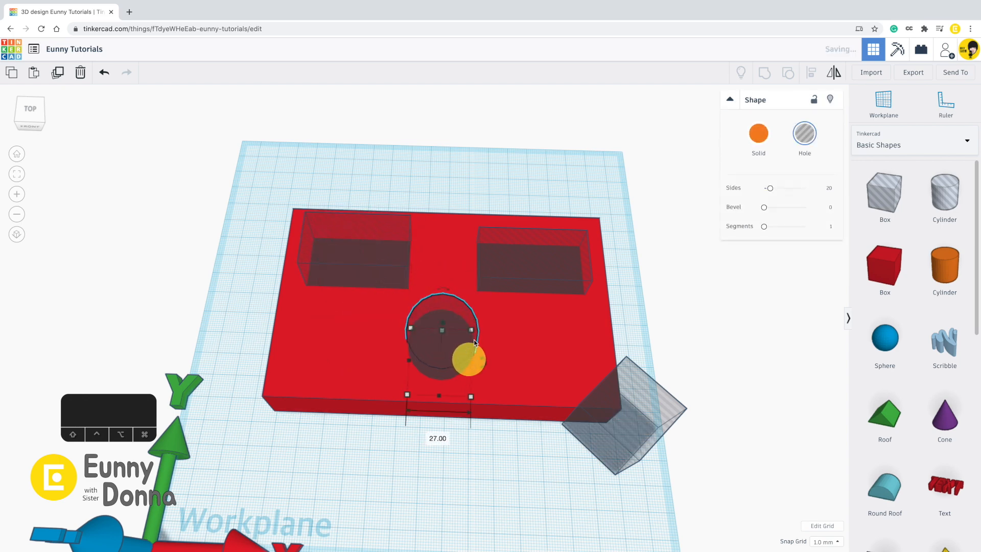
Step: Select the plate with its reshaped holes and group all five shapes again
right_click_drag(652, 166, 654, 212)
left_click_drag(259, 195, 677, 465)
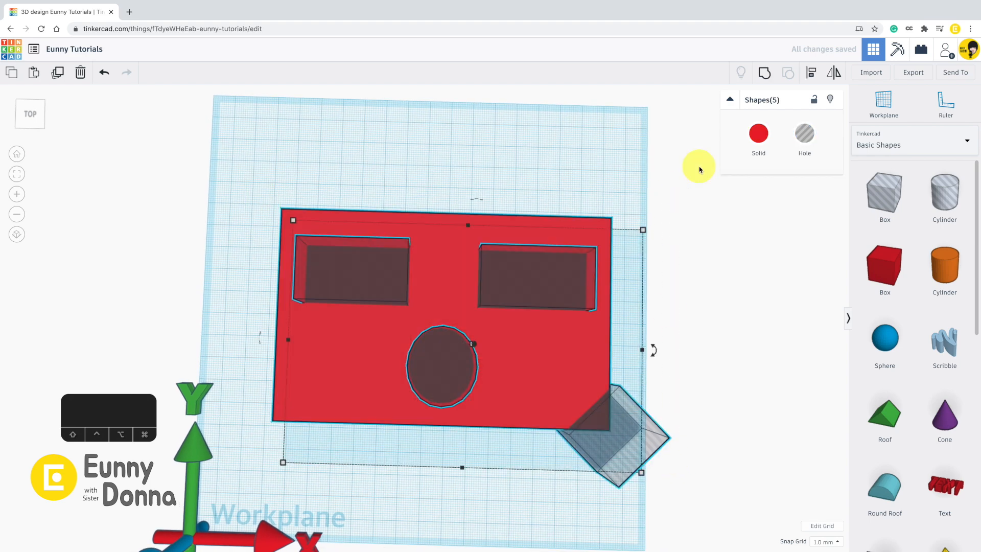
left_click(763, 77)
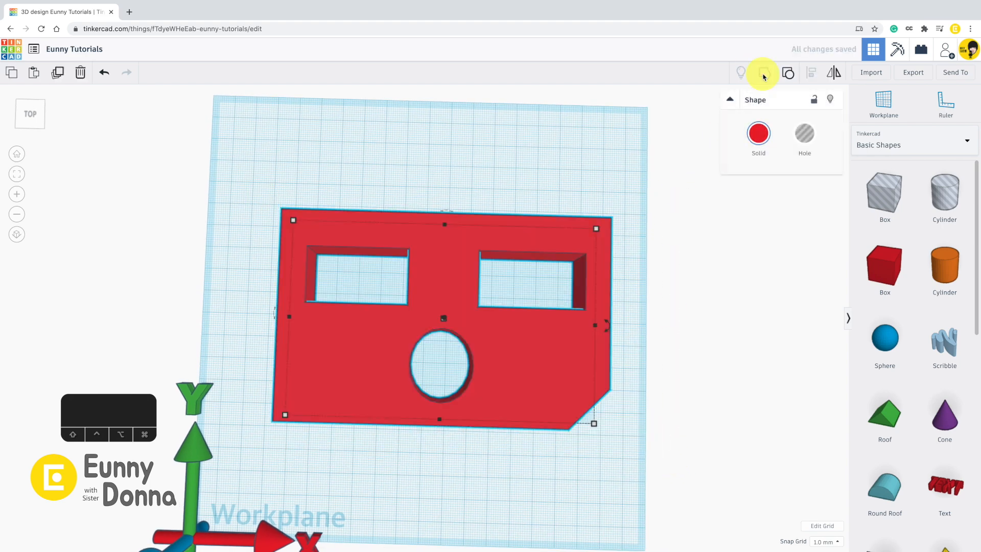
Step: Move the cut plate toward the back of the workplane and add a second wide red Box plate in front of it
right_click_drag(461, 120, 494, 187)
left_click_drag(493, 187, 386, 206)
left_click_drag(491, 265, 497, 188)
right_click_drag(513, 337, 480, 306)
left_click_drag(884, 265, 561, 491)
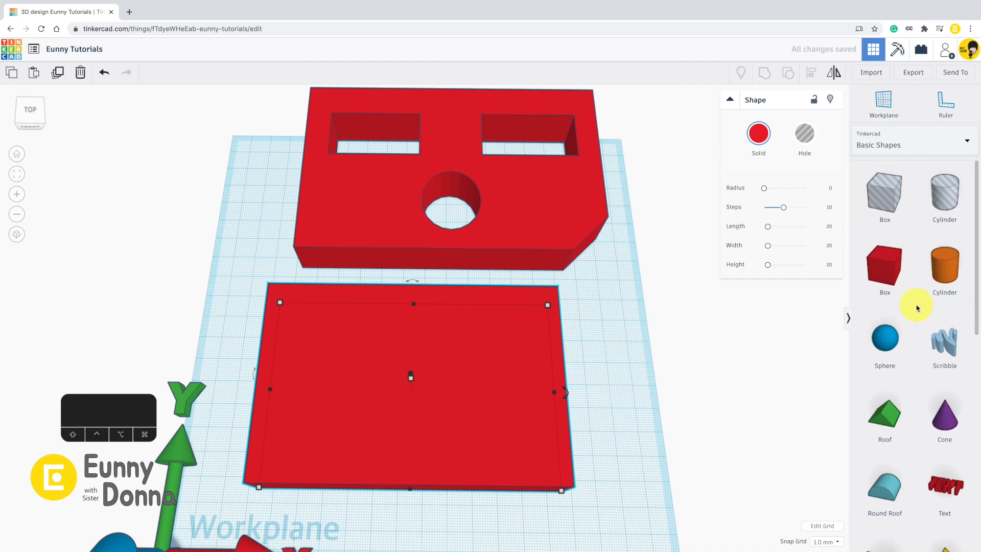
Step: Place a Heart to the right of the new red plate, enlarge it proportionally and raise its height to 39 mm
scroll(918, 307, "down", 5)
scroll(916, 300, "down", 6)
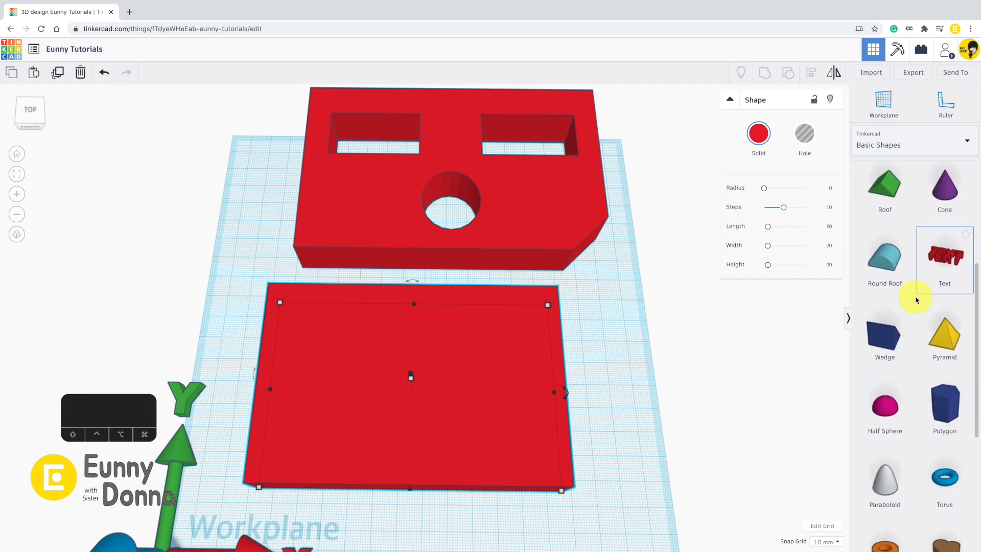
left_click_drag(946, 300, 613, 345)
left_click_drag(648, 379, 696, 420, "shift")
left_click_drag(648, 362, 653, 343)
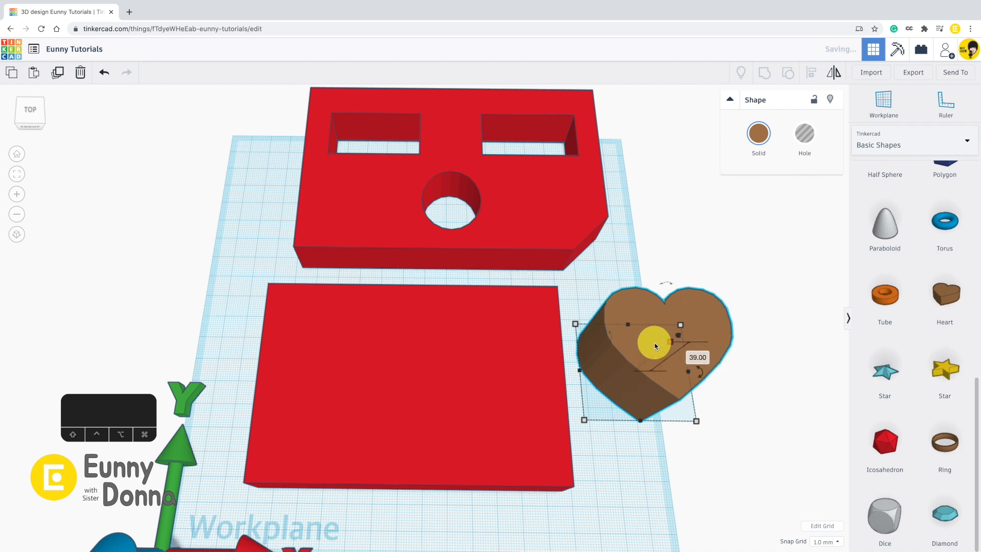
Step: Try the yellow and green preset colors on the heart, and convert it from solid to a Hole
left_click(751, 138)
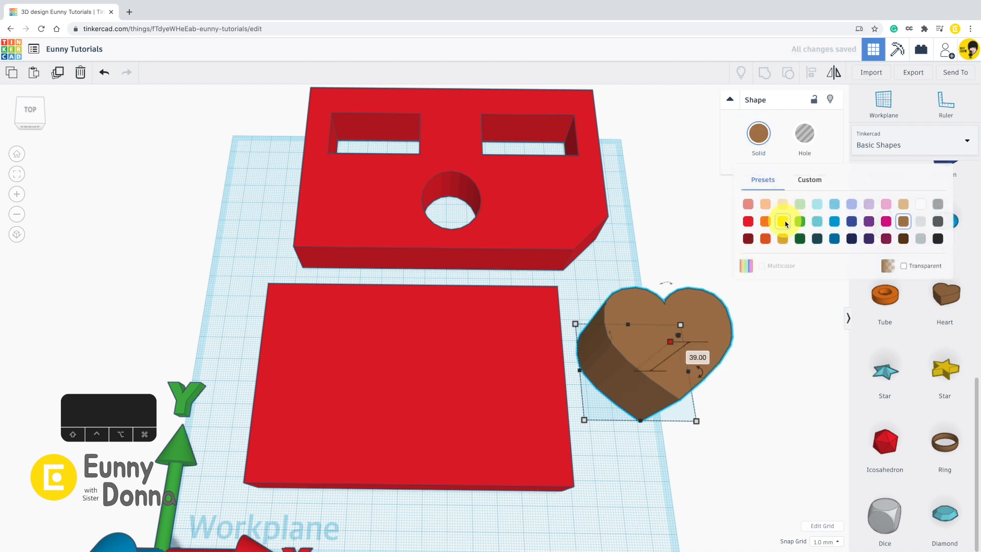
left_click(782, 221)
left_click(757, 135)
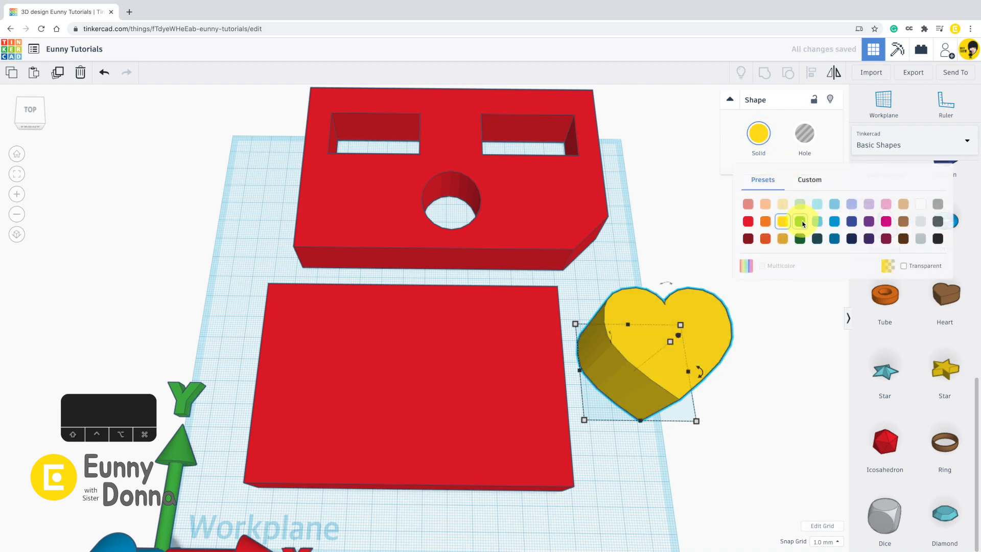
left_click(800, 222)
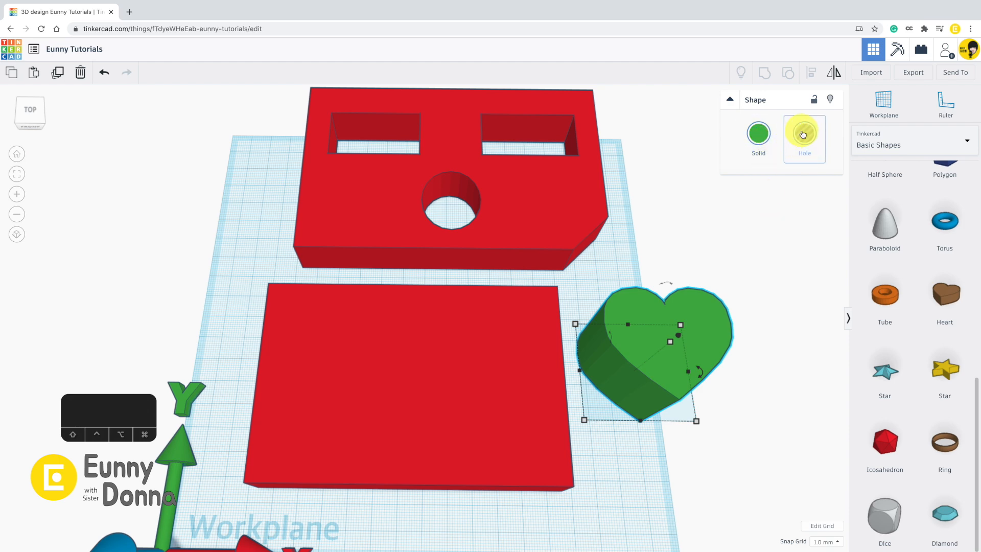
left_click(803, 134)
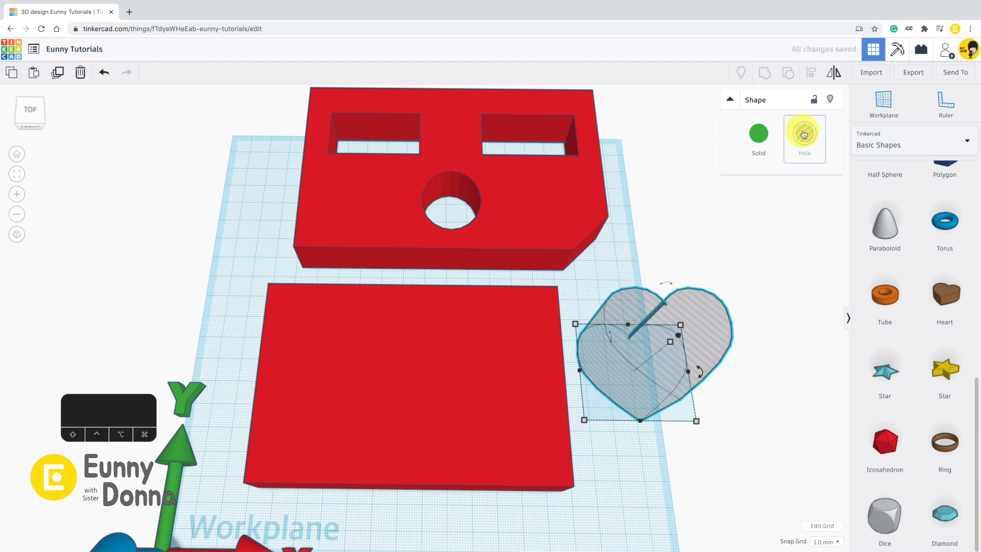
Step: Switch the heart to solid and back to Hole
left_click(767, 134)
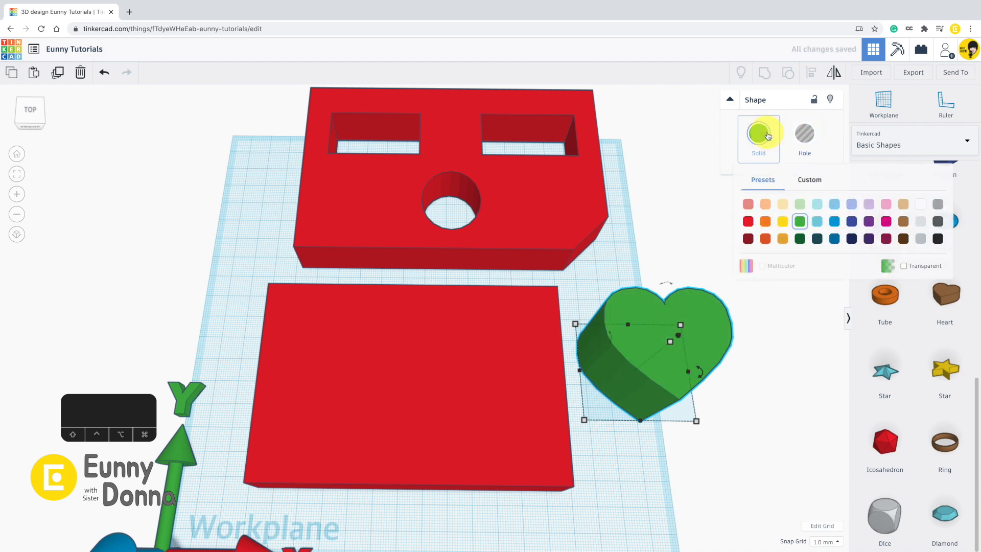
left_click(801, 134)
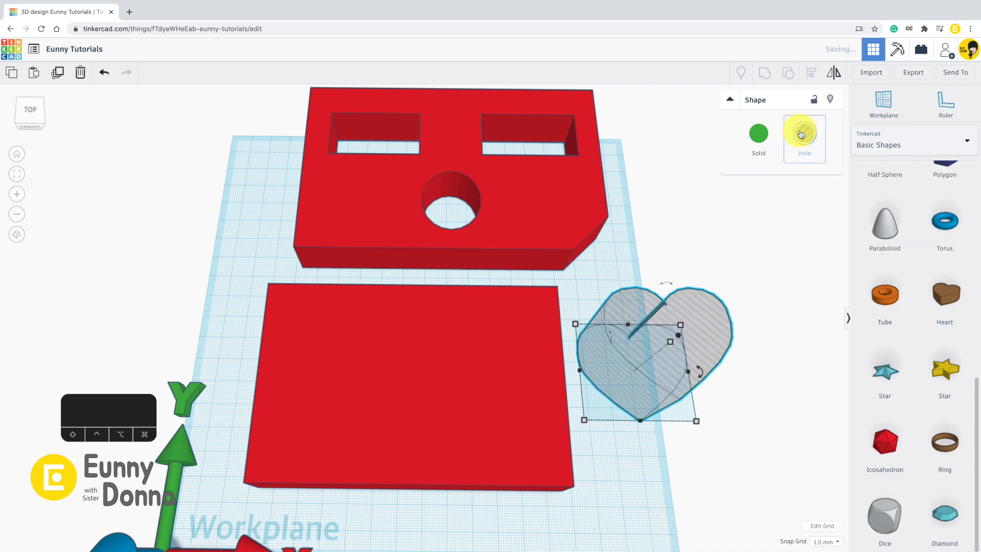
Step: Add a Paraboloid and a Polygon to the right of the cut plate and convert both to holes
left_click_drag(869, 242, 648, 204)
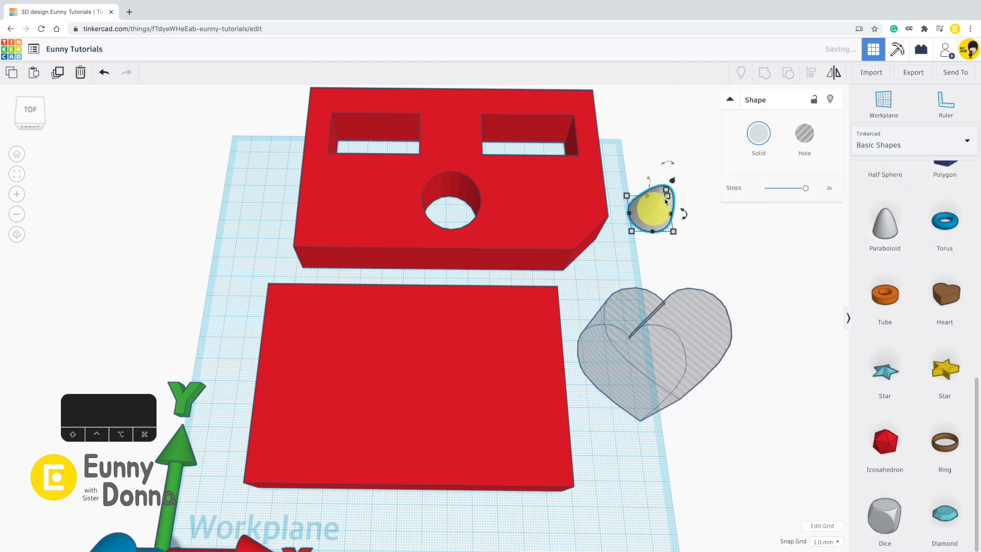
left_click(803, 145)
left_click_drag(941, 168, 717, 241)
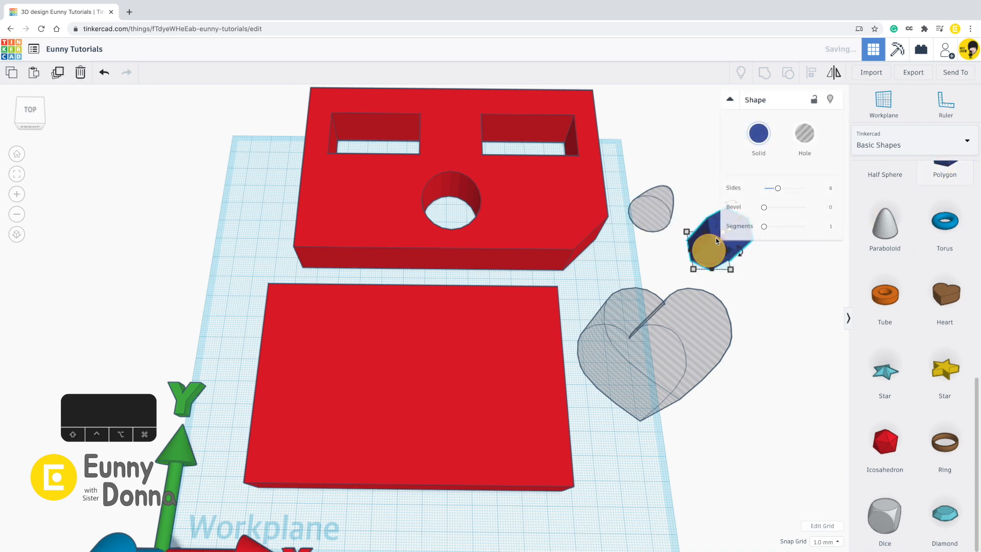
left_click(805, 133)
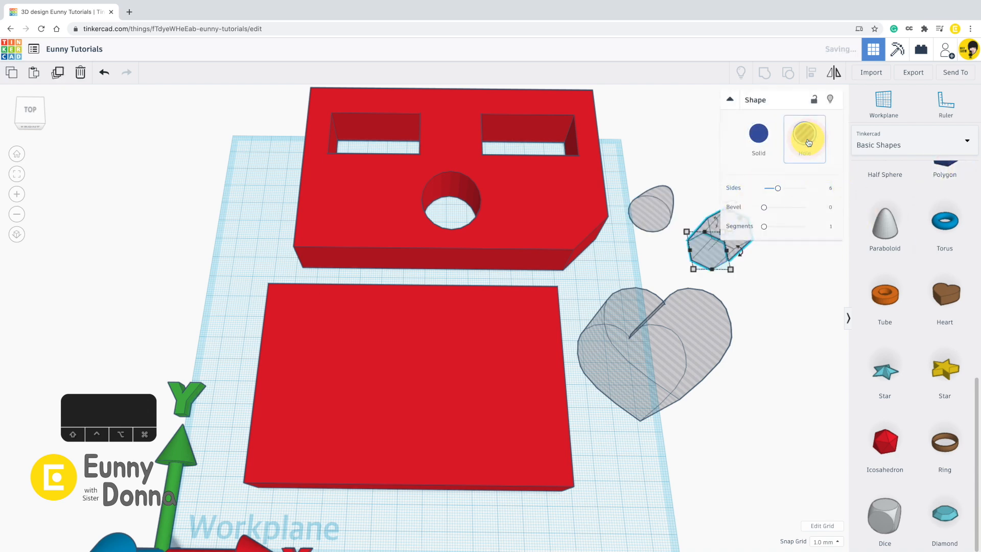
left_click(791, 318)
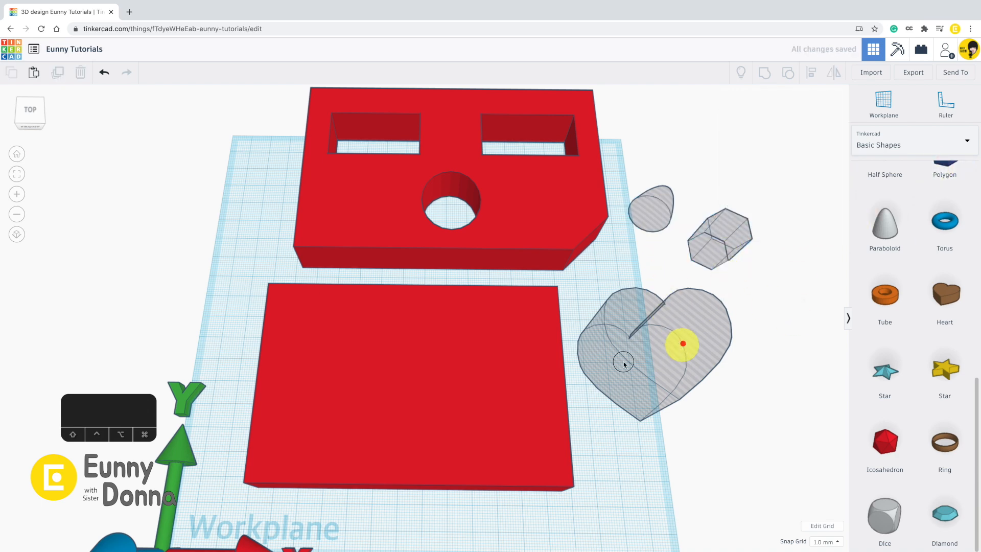
Step: Move the heart hole onto the left half of the front plate and reshape the plate to be wider and shallower
left_click_drag(623, 362, 344, 372)
right_click_drag(592, 327, 602, 286)
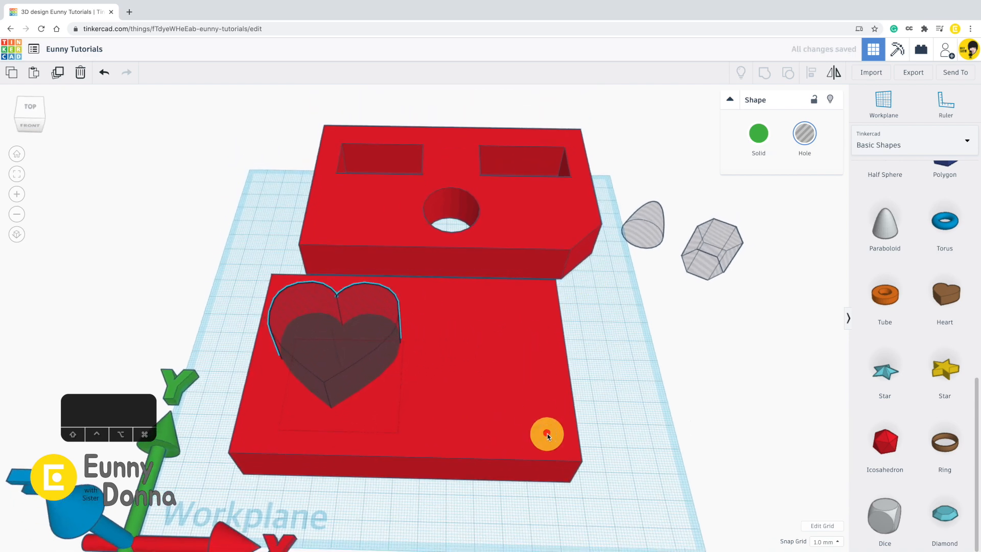
left_click(547, 433)
left_click_drag(565, 478, 608, 418)
left_click(503, 500)
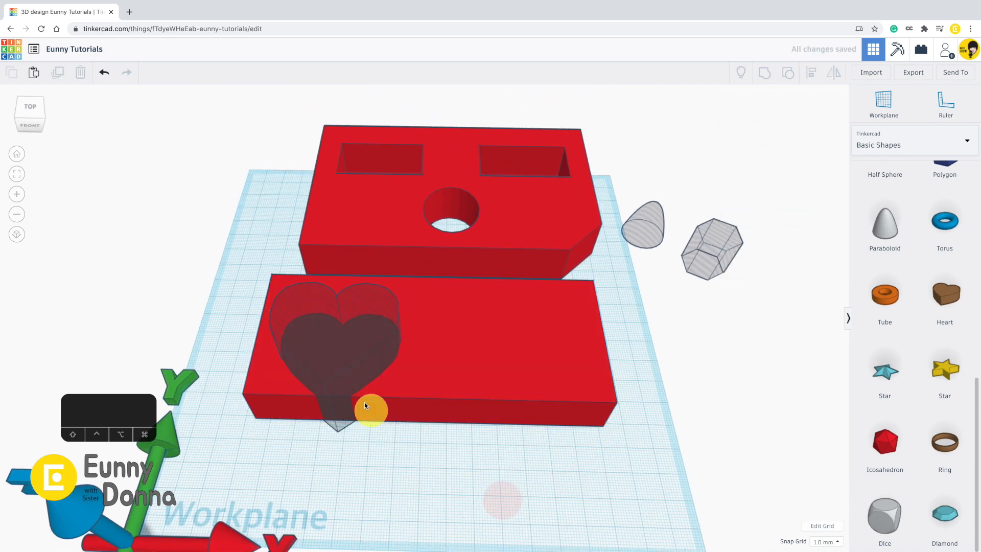
Step: Duplicate the heart hole and place the copy on the right half of the front plate
left_click(360, 359)
key("ctrl+c")
key("ctrl+v")
left_click_drag(360, 359, 518, 364)
Step: Raise the right heart hole 5 mm above the workplane
scroll(458, 342, "up", 5)
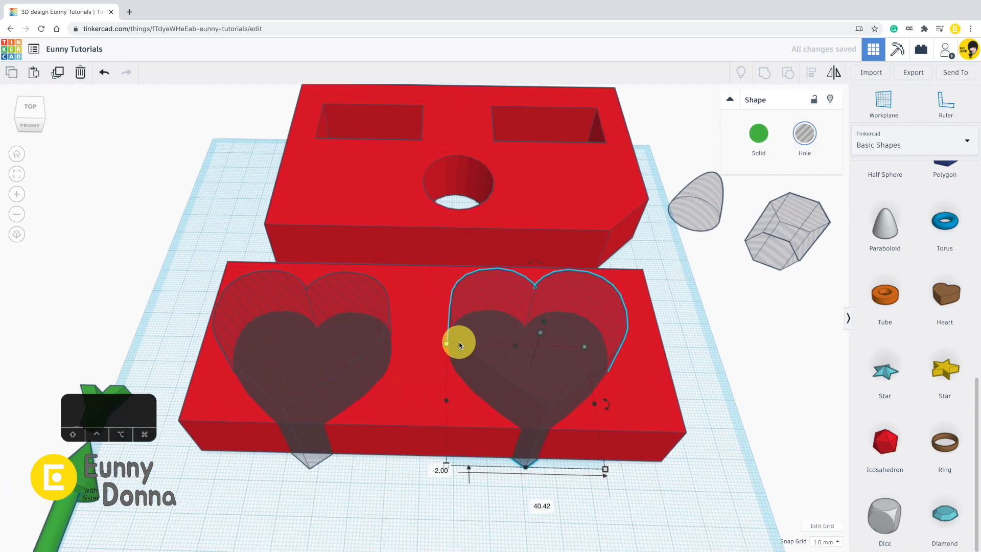
middle_click_drag(461, 337, 535, 255)
right_click_drag(515, 317, 492, 324)
scroll(521, 276, "down", 5)
scroll(490, 326, "up", 5)
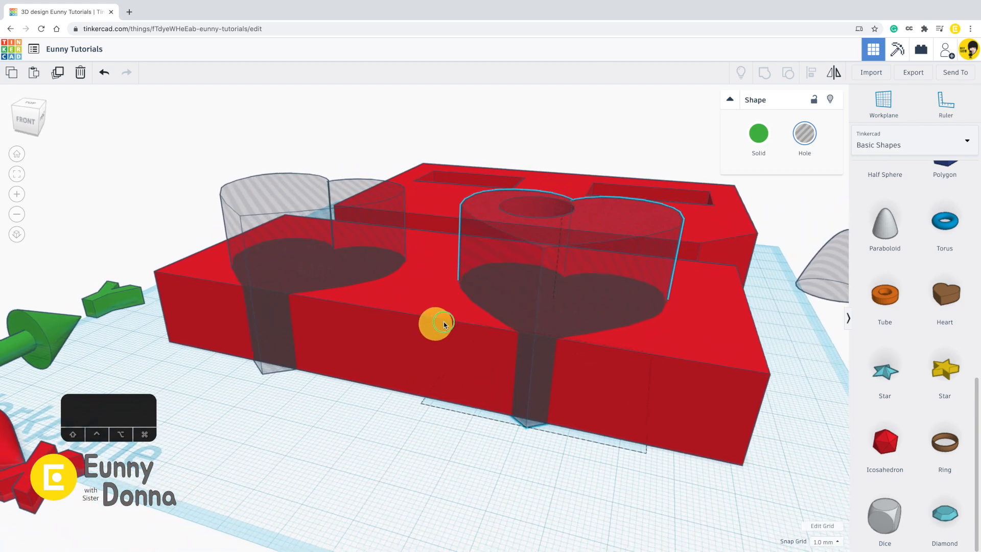
mouse_move(573, 176)
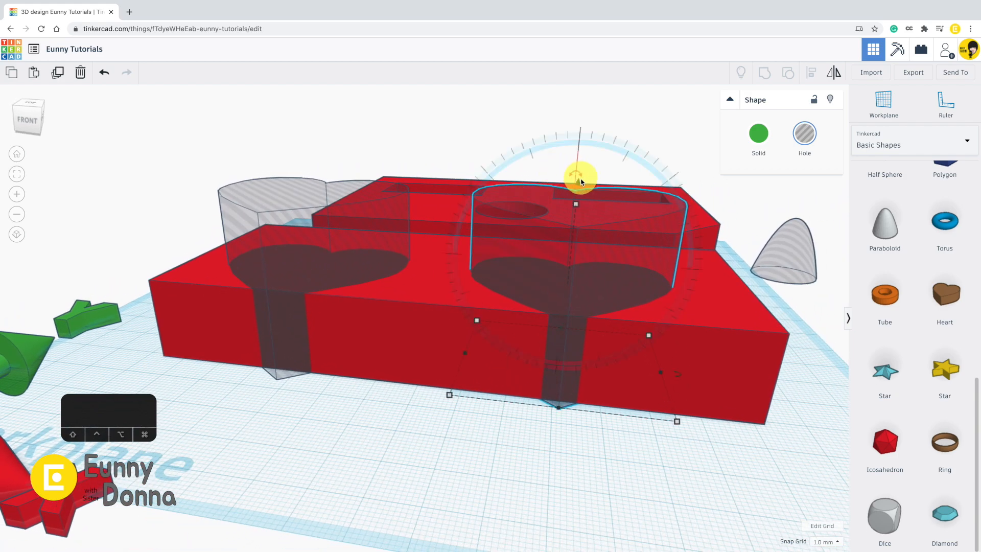
left_click_drag(578, 181, 578, 161)
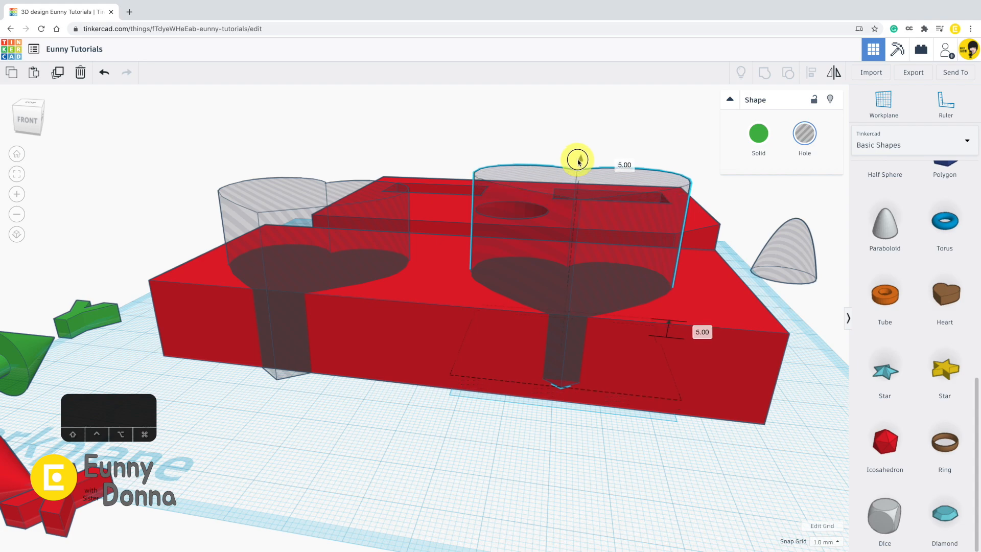
left_click_drag(578, 161, 578, 160)
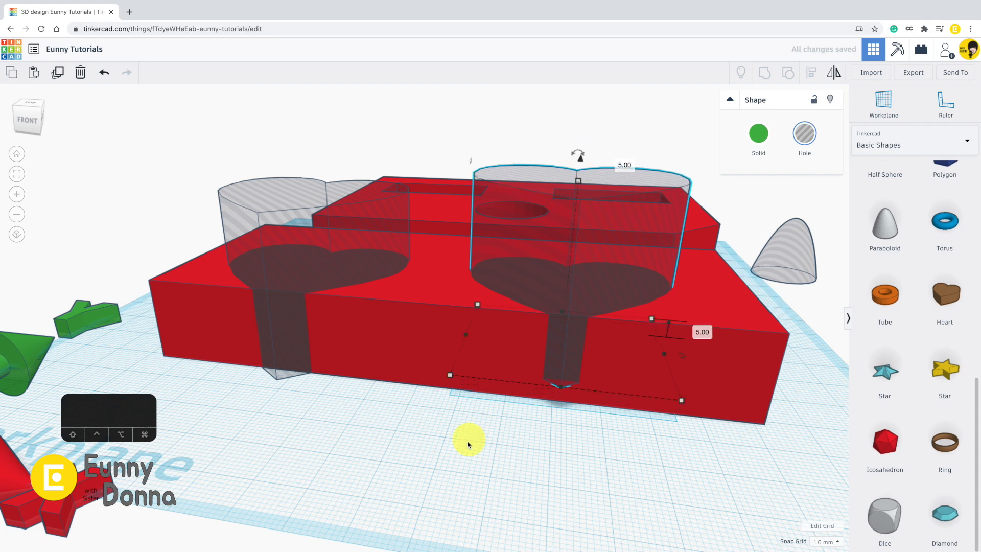
Step: Select the front plate with both heart holes and group them to cut the hearts out
right_click_drag(466, 437, 370, 409)
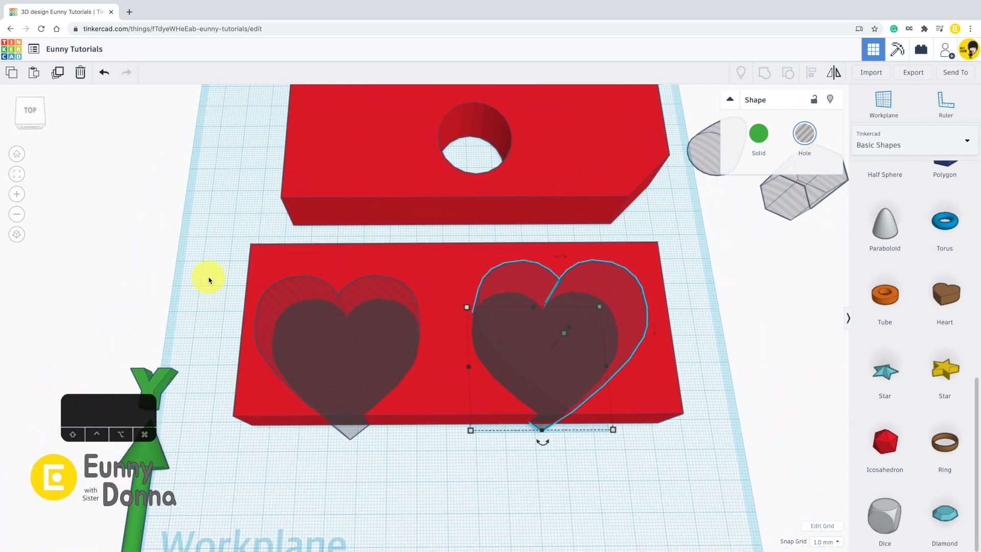
left_click_drag(209, 280, 707, 443)
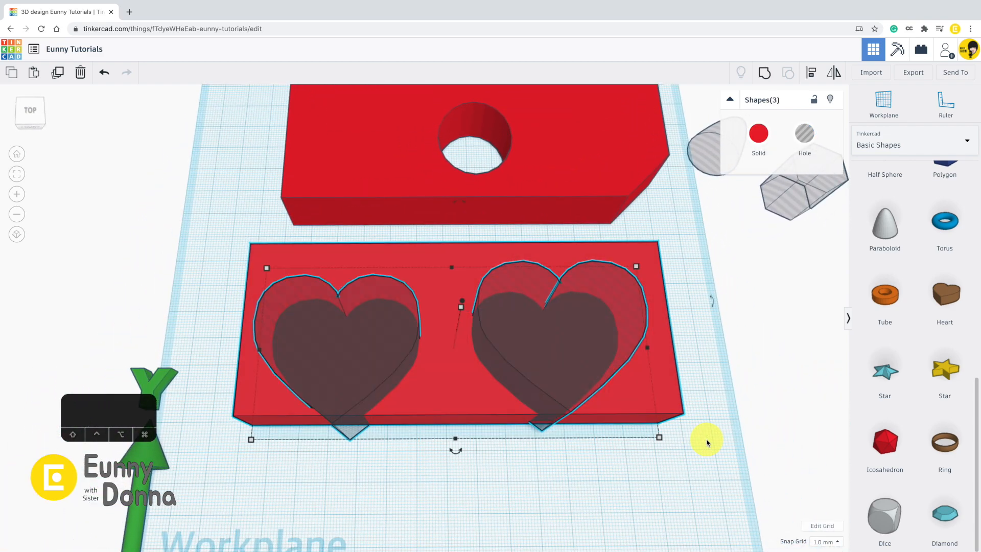
left_click(764, 74)
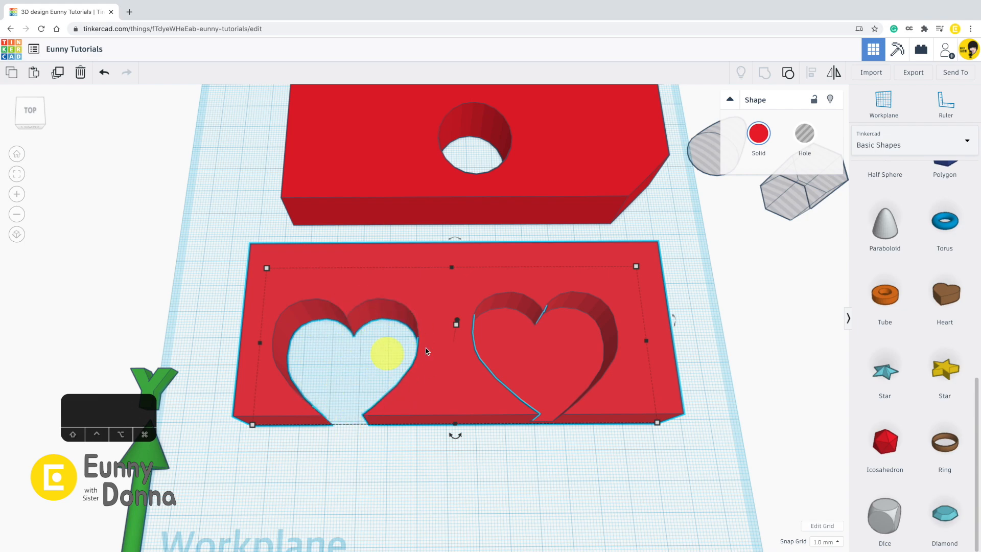
Step: Move the heart-cut plate off the workplane to the left of the back plate
right_click_drag(426, 348, 577, 365)
scroll(574, 353, "down", 3)
left_click_drag(587, 359, 274, 217)
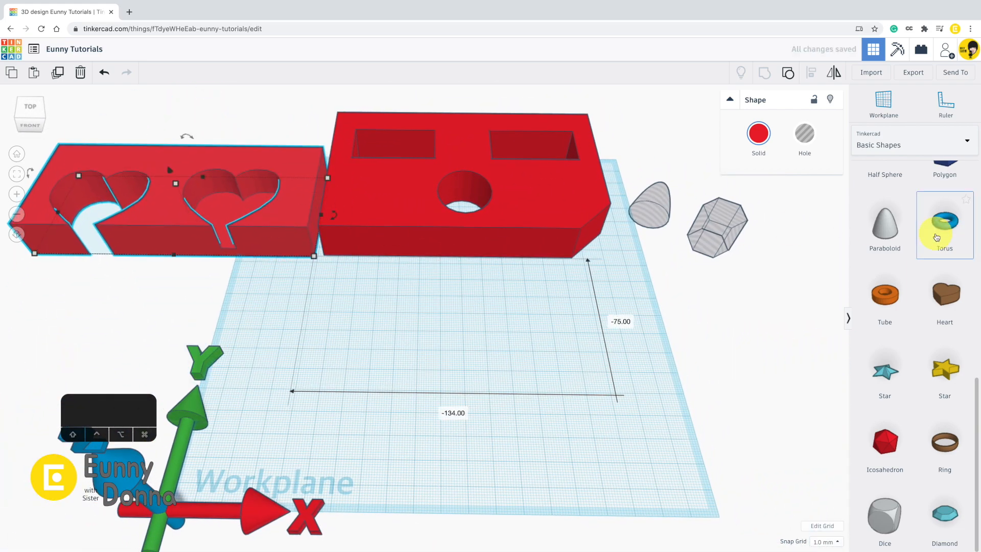
Step: Place a Box hole on the workplane in diamond orientation and paste five copies to form an overlapping row
scroll(941, 219, "up", 1)
scroll(936, 236, "up", 6)
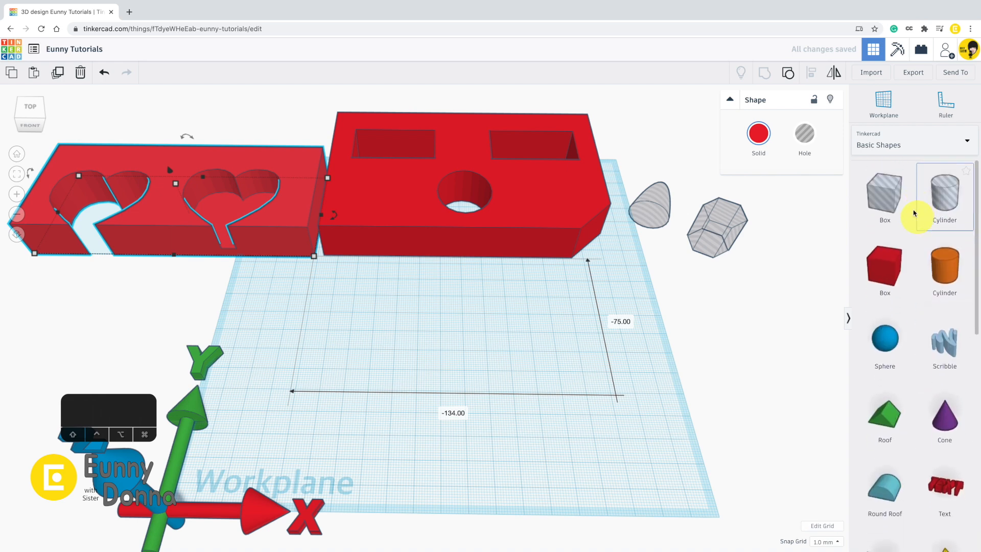
left_click_drag(892, 204, 483, 390)
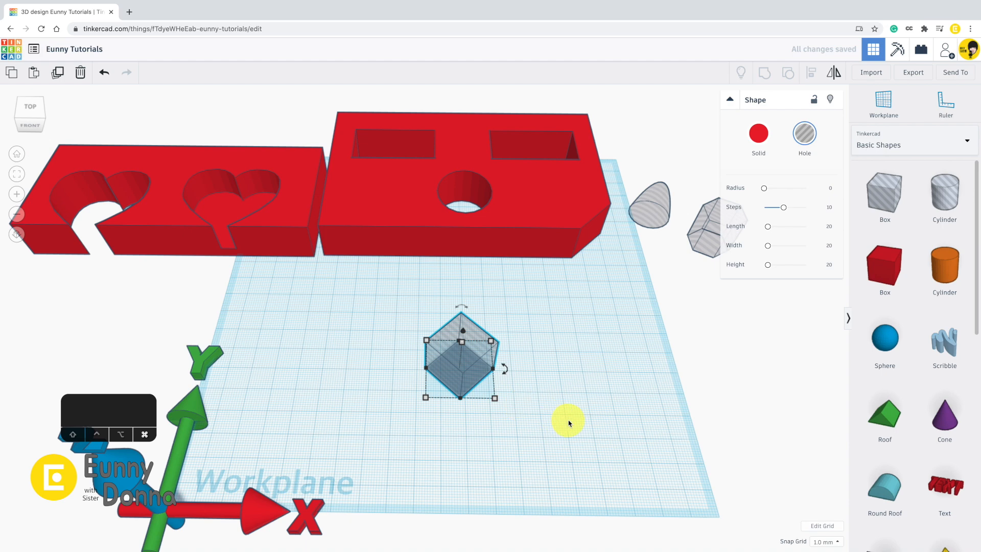
key("super+v")
key("super+v")
key("super+v")
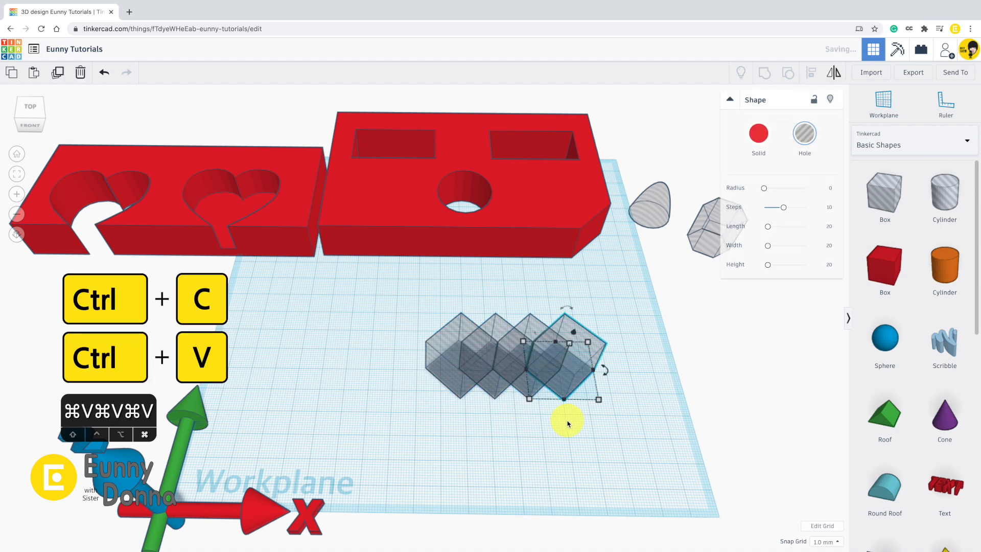
key("super+v")
key("super+v")
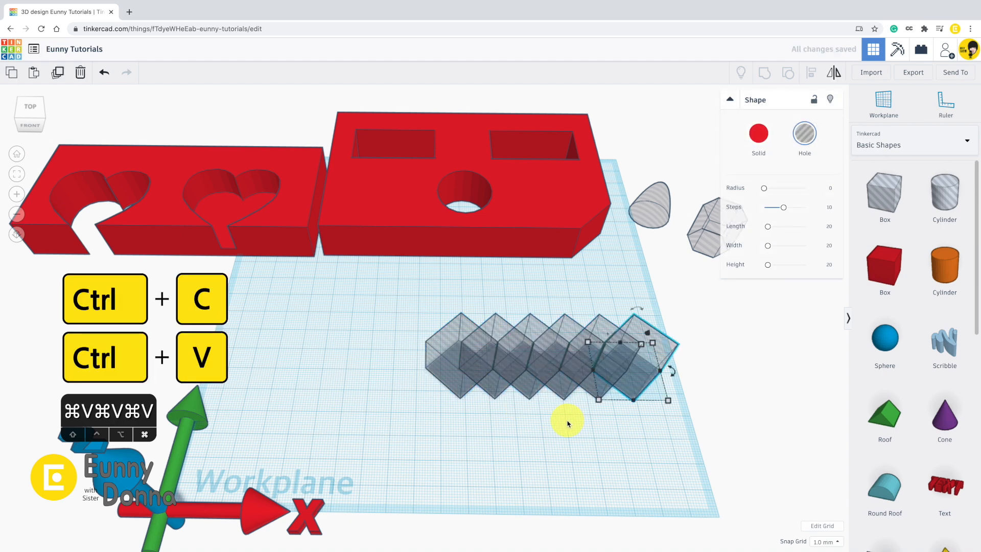
left_click(647, 425)
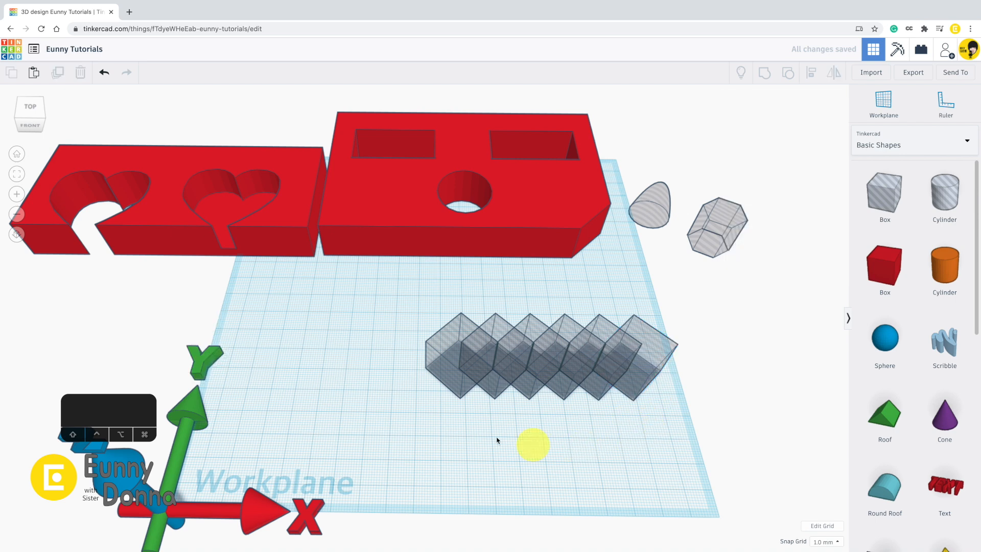
Step: Select all six box holes and group them into one zigzag hole
left_click(462, 347)
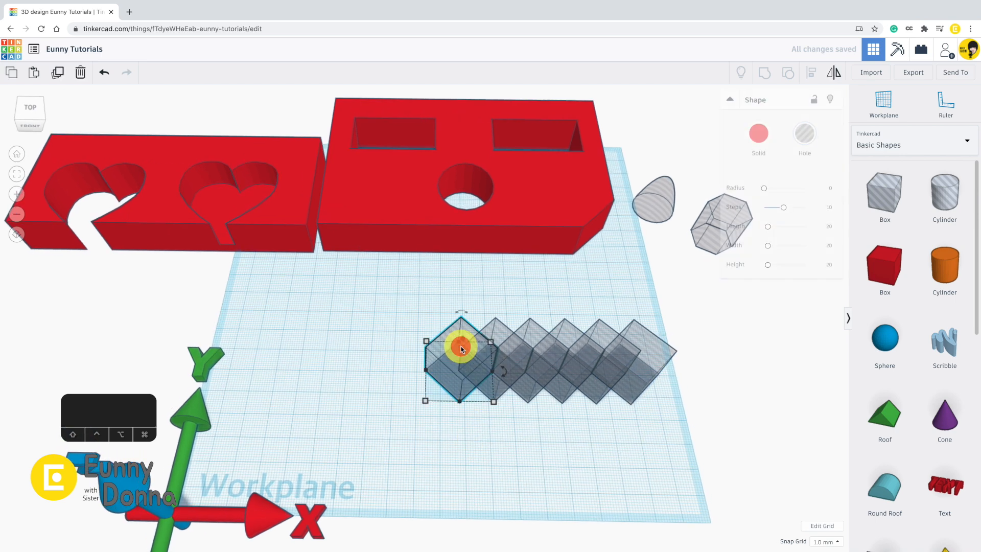
left_click(538, 330)
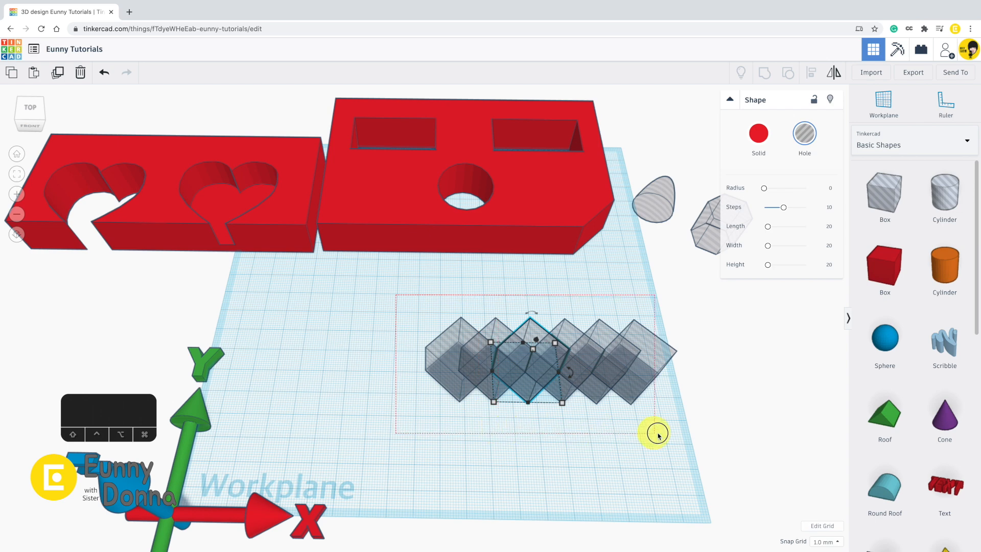
left_click_drag(657, 434, 693, 428)
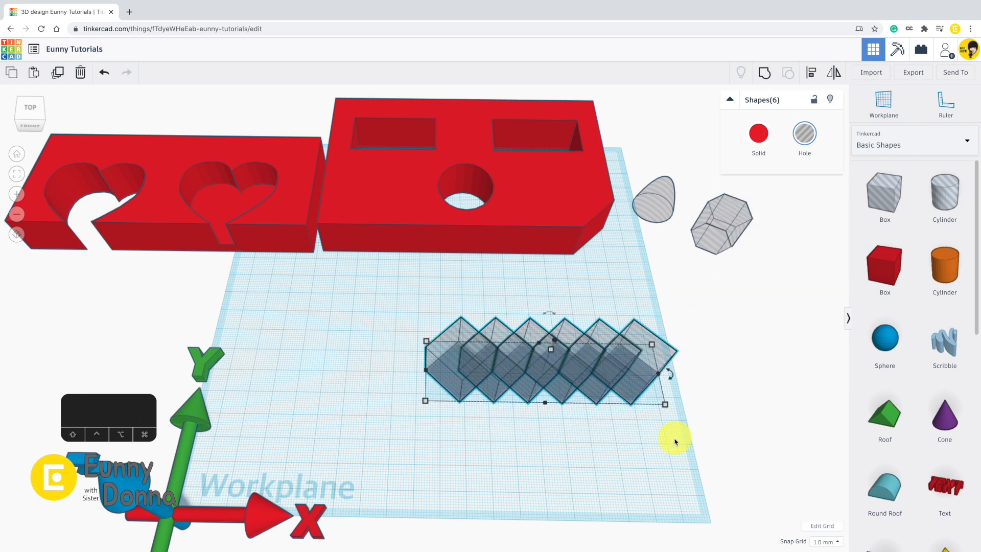
left_click(766, 76)
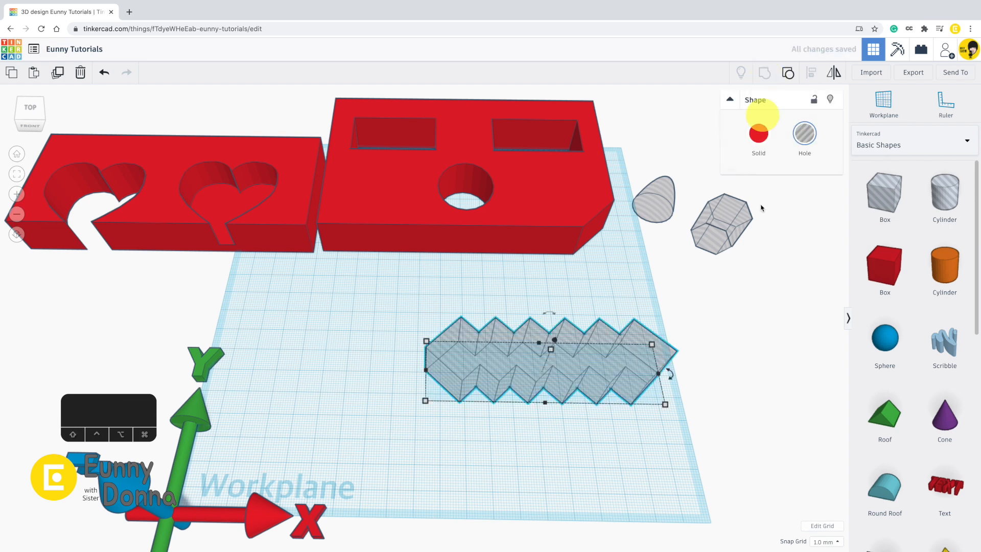
Step: Widen the zigzag hole to about 111 mm and move it toward the front right of the workplane
left_click_drag(642, 375, 666, 374)
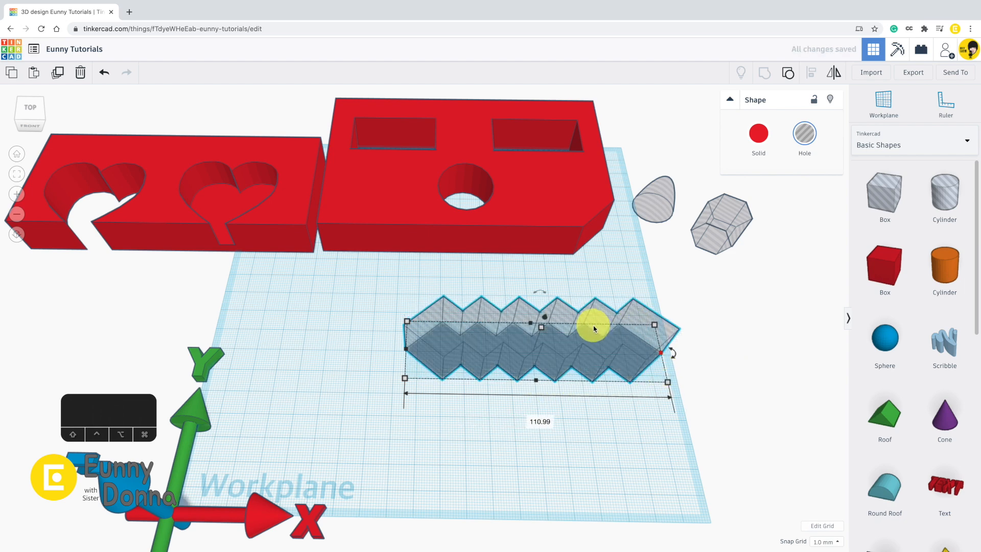
left_click_drag(591, 324, 628, 381)
left_click(675, 306)
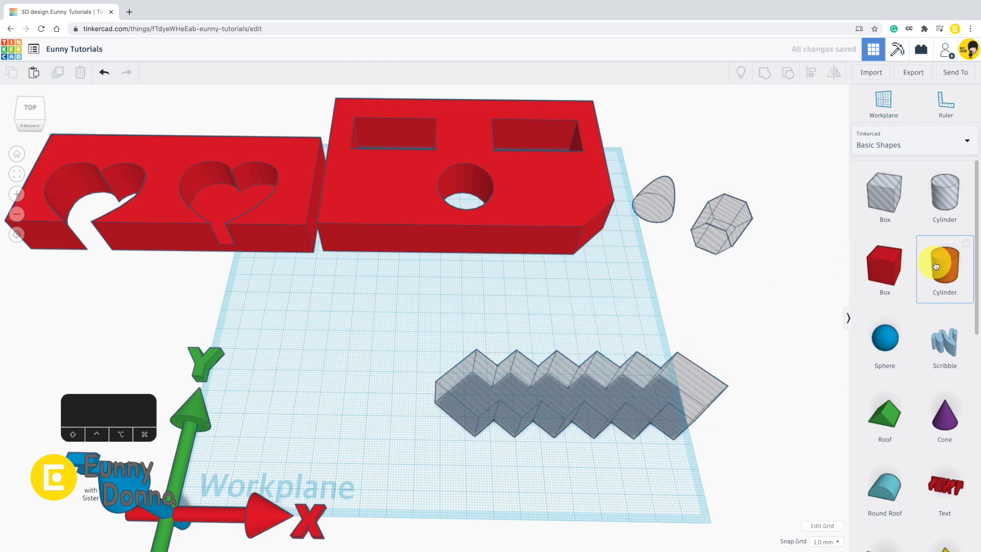
Step: Create a large orange Cylinder disc about 106 mm across over the zigzag hole and set its height to 13 mm
left_click_drag(942, 258, 643, 507)
left_click_drag(501, 354, 501, 361)
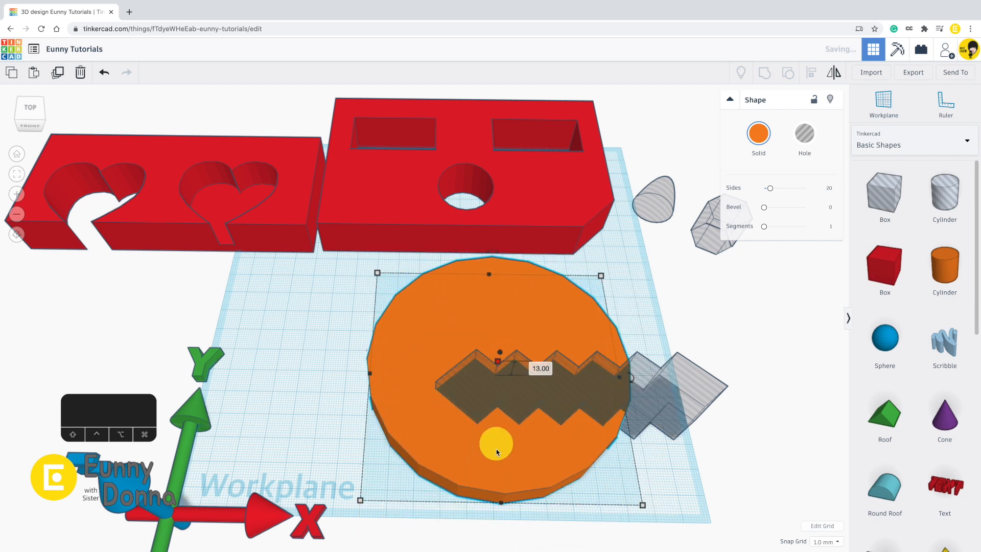
left_click_drag(538, 448, 536, 438)
Step: Add a Cylinder hole as an eye on the upper left of the disc and group it with the disc and zigzag mouth
left_click_drag(943, 195, 449, 320)
right_click_drag(363, 285, 362, 317)
left_click_drag(355, 277, 636, 477)
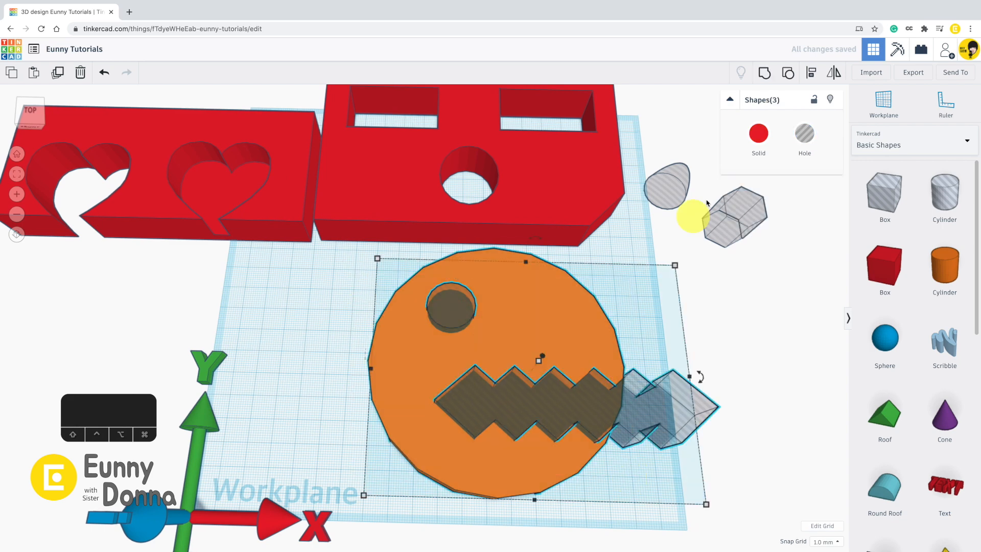
left_click(760, 75)
left_click(659, 422)
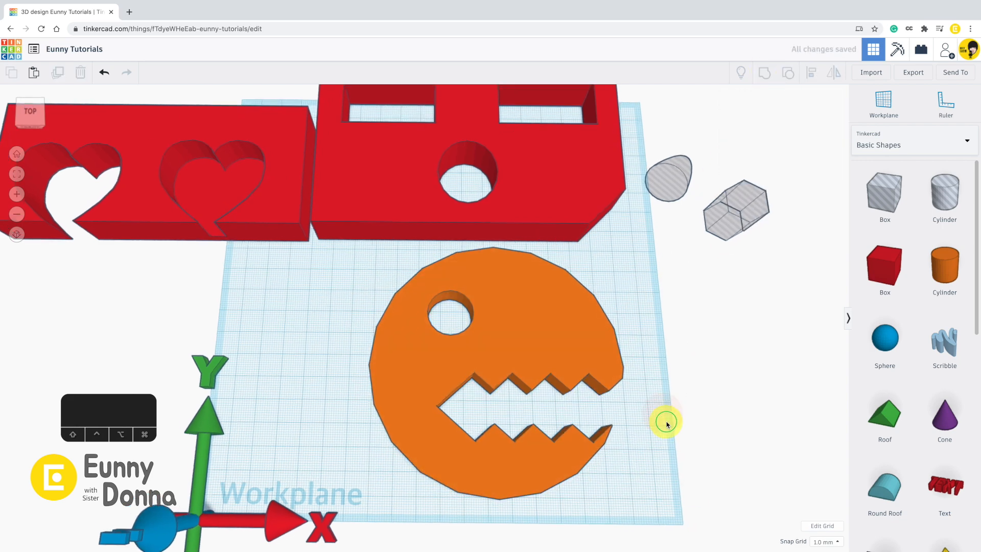
Step: Shrink the orange face proportionally and move it to the left side of the workplane
left_click_drag(547, 354, 500, 346)
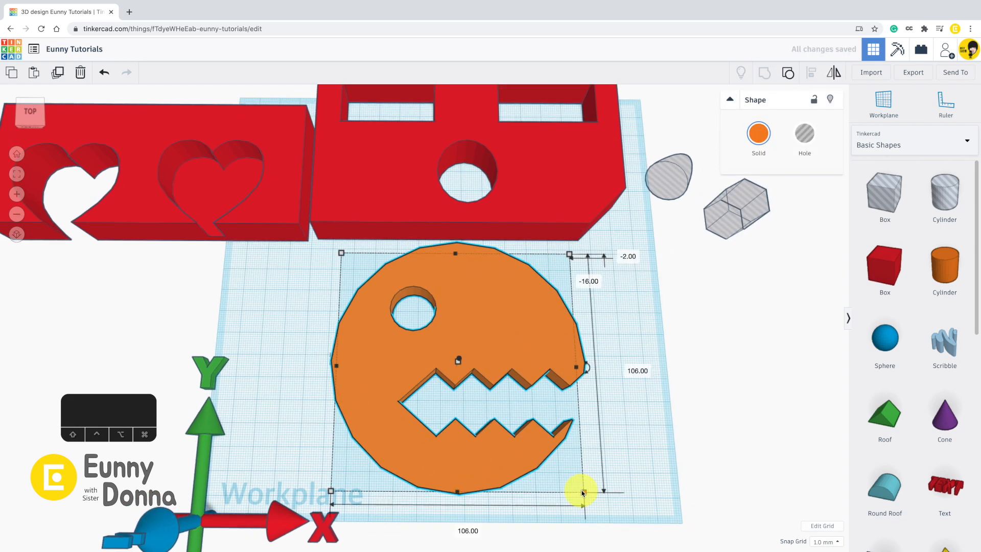
left_click_drag(576, 484, 509, 448, "shift")
left_click_drag(505, 339, 421, 341)
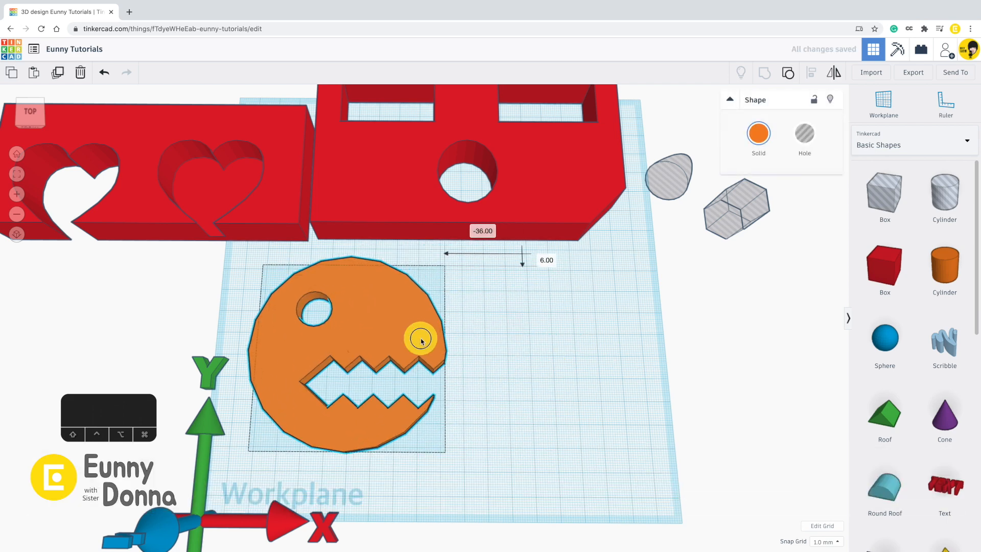
Step: Duplicate the orange face and place the copy to the right of the original
key("super+c")
key("super+v")
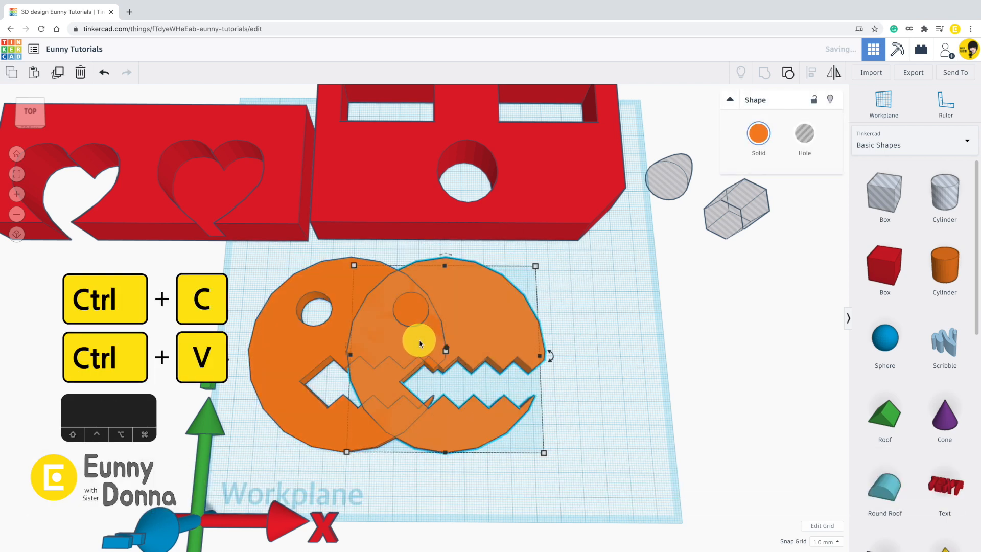
left_click_drag(499, 324, 627, 325)
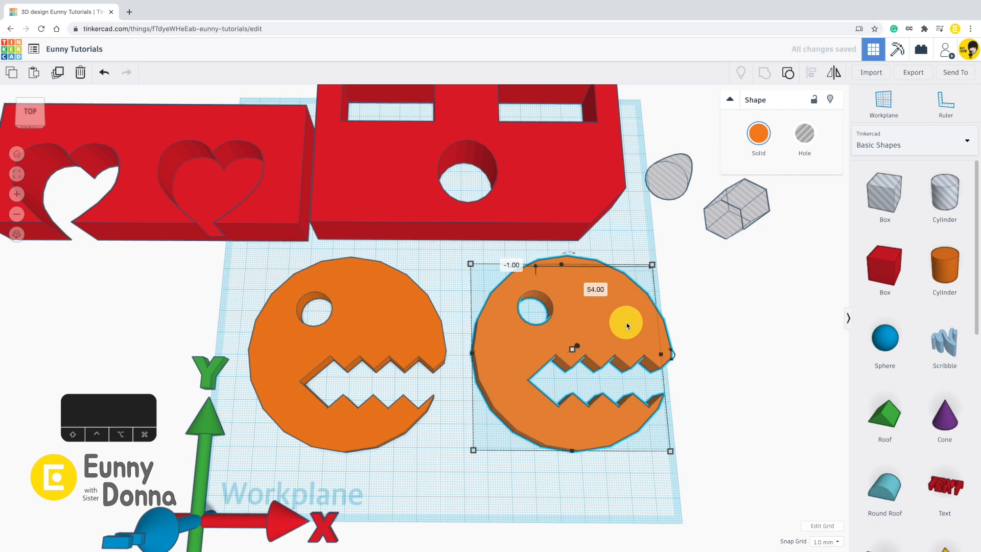
Step: Turn the copied orange face into a hole shape
left_click(809, 137)
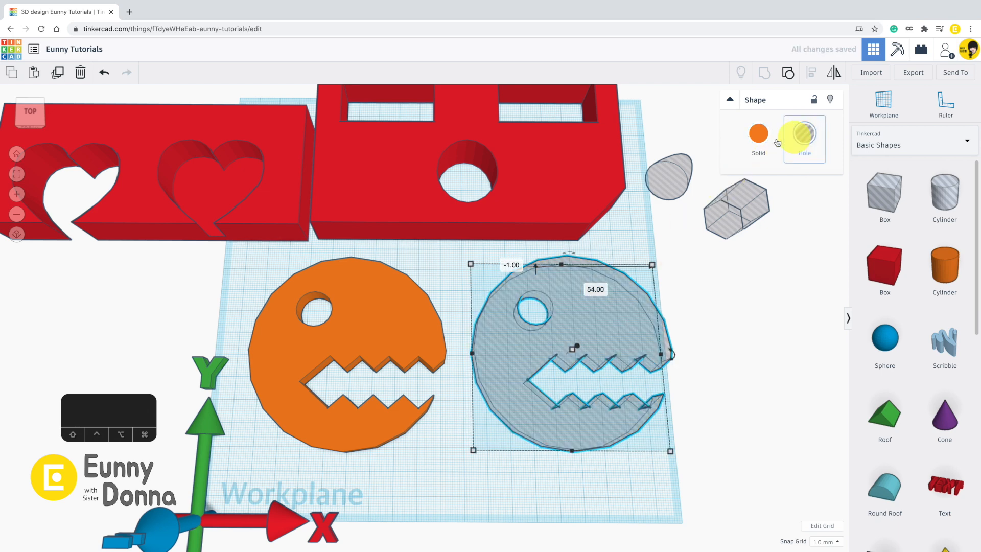
left_click(757, 134)
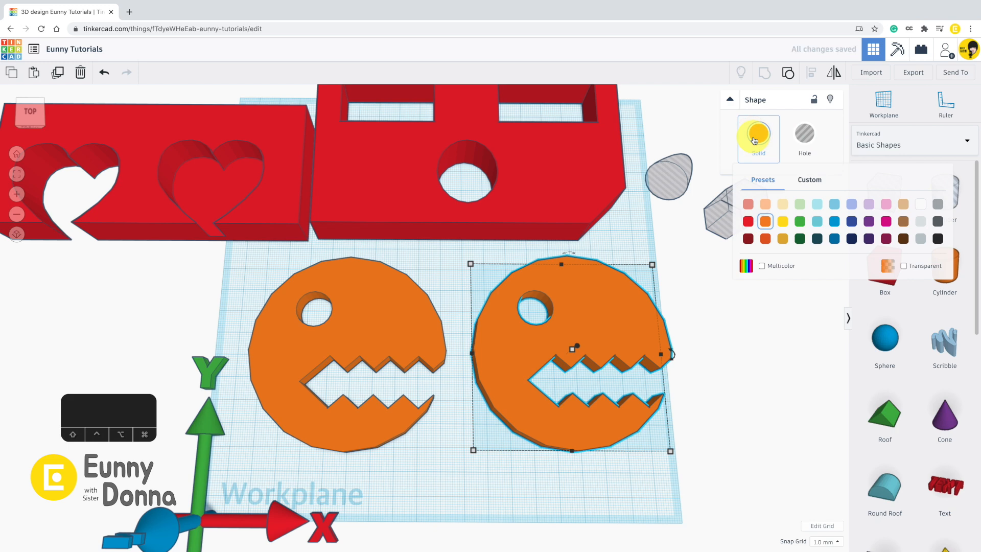
left_click(806, 137)
Step: Place a red Box about 98 by 100 mm over the hole face and lower its height so the face sticks out
left_click_drag(881, 268, 697, 471)
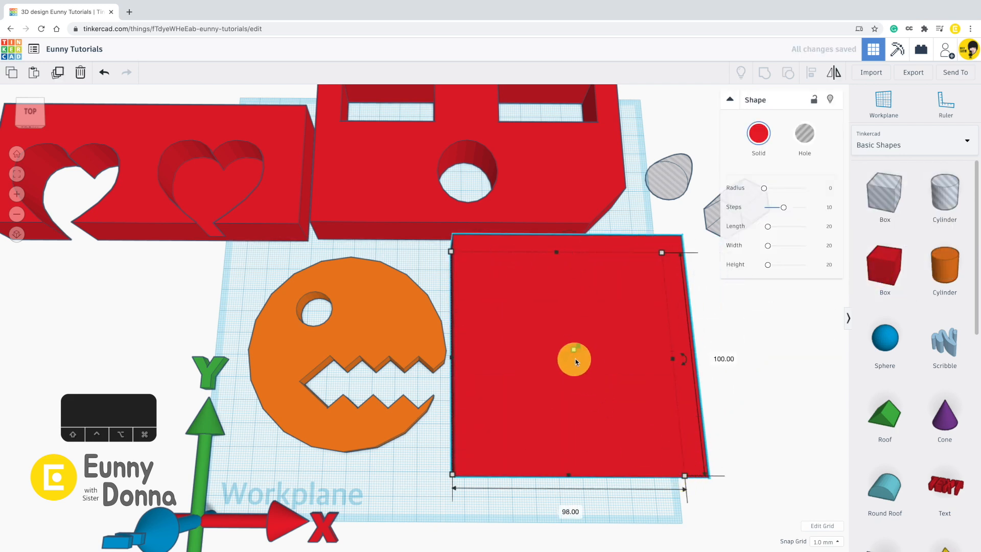
right_click_drag(574, 357, 578, 336)
left_click_drag(575, 325, 581, 346)
Step: Shift the hole face about 3 mm within the red box and group both shapes to cut the face out
left_click(508, 336)
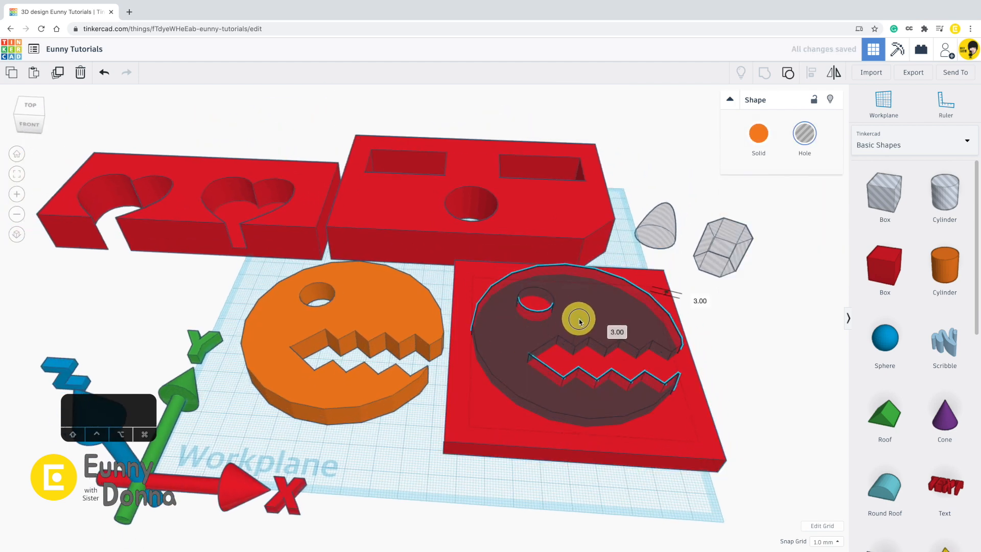
right_click_drag(733, 356, 746, 387)
left_click_drag(746, 430, 581, 320)
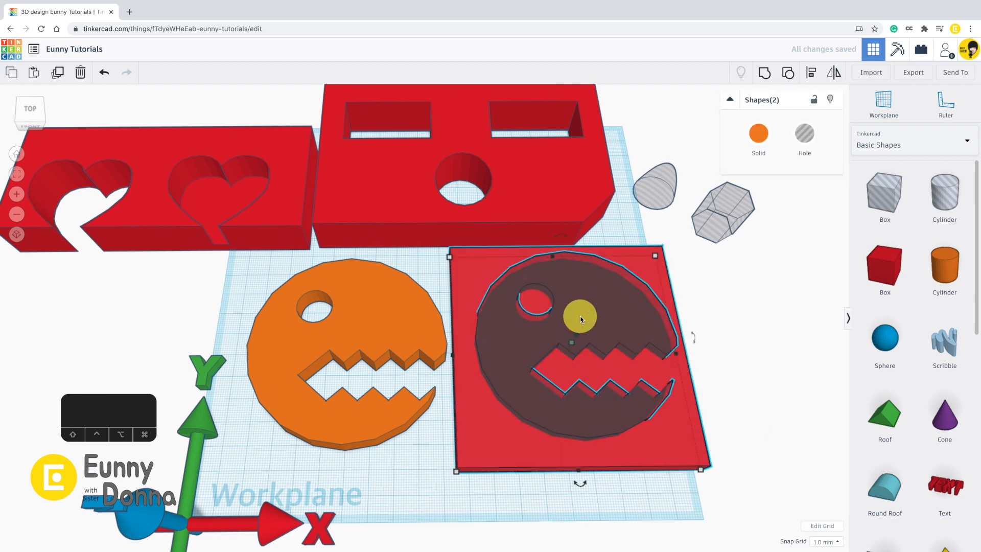
left_click(763, 77)
left_click(767, 336)
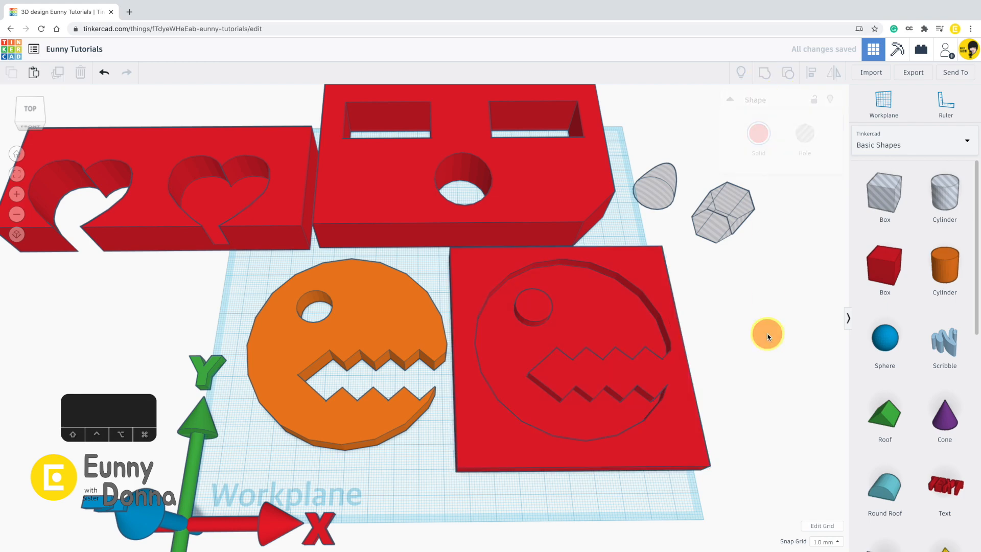
right_click_drag(767, 336, 718, 357)
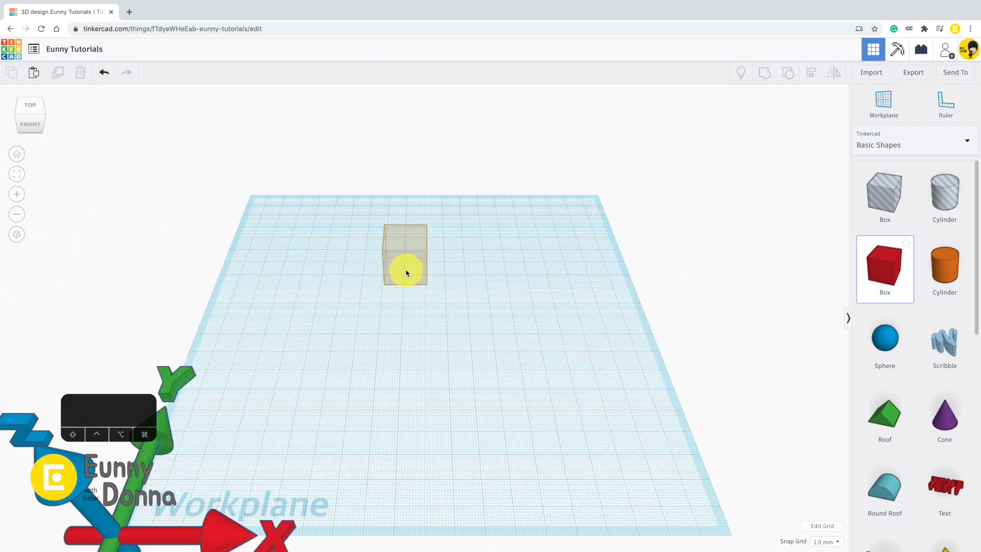
Step: Place a flattened red Box about 58 by 83 mm on the empty workplane and a Heart to its right
left_click(405, 269)
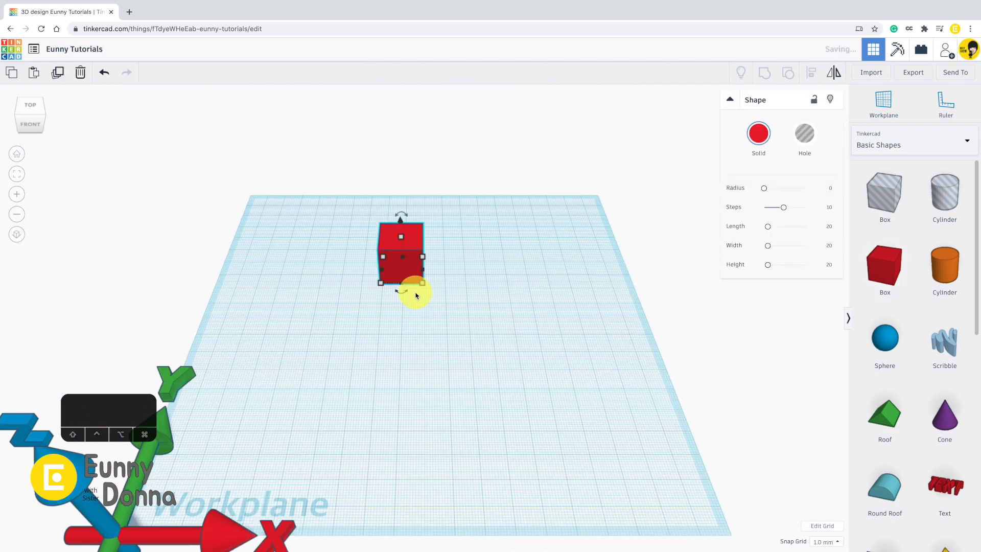
left_click_drag(421, 284, 516, 391)
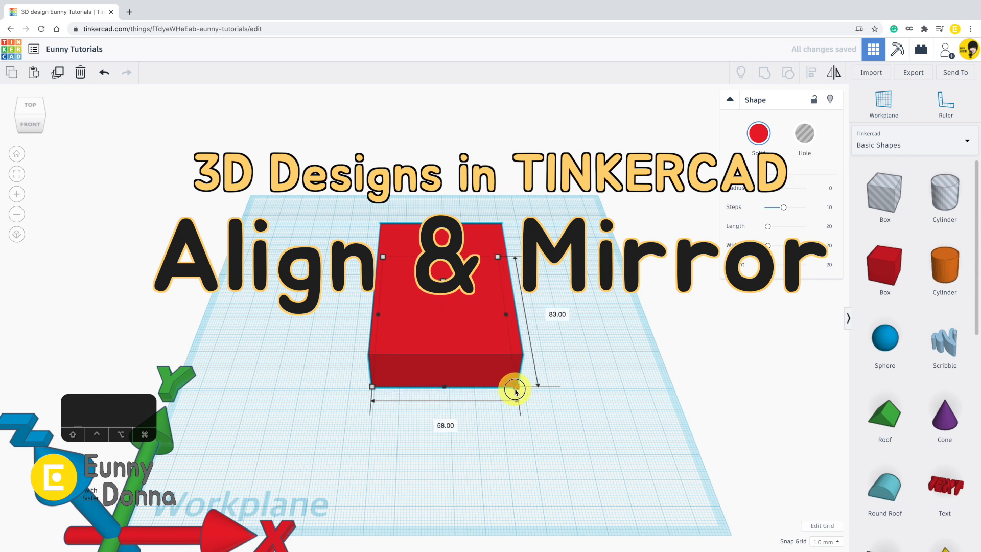
scroll(912, 313, "down", 5)
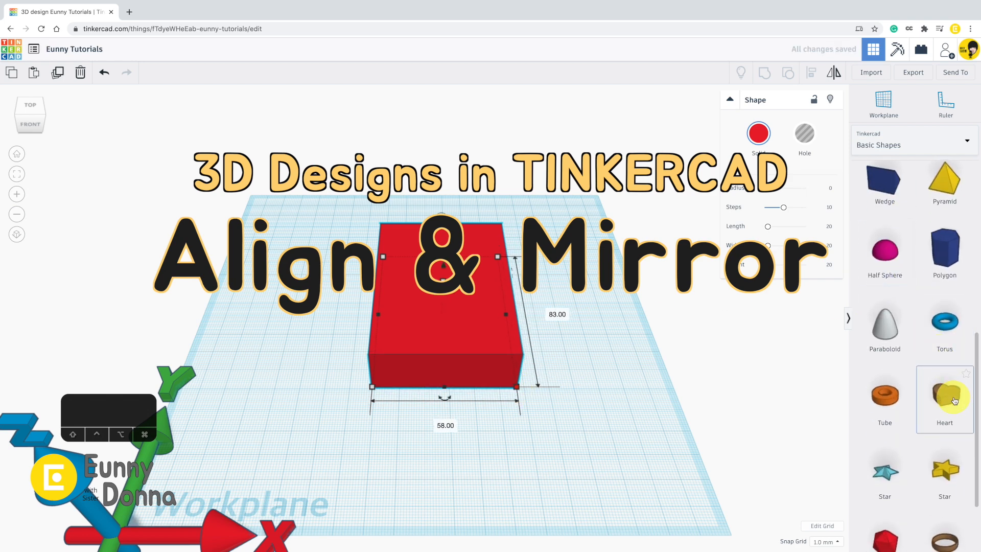
left_click_drag(945, 394, 584, 282)
left_click(443, 293)
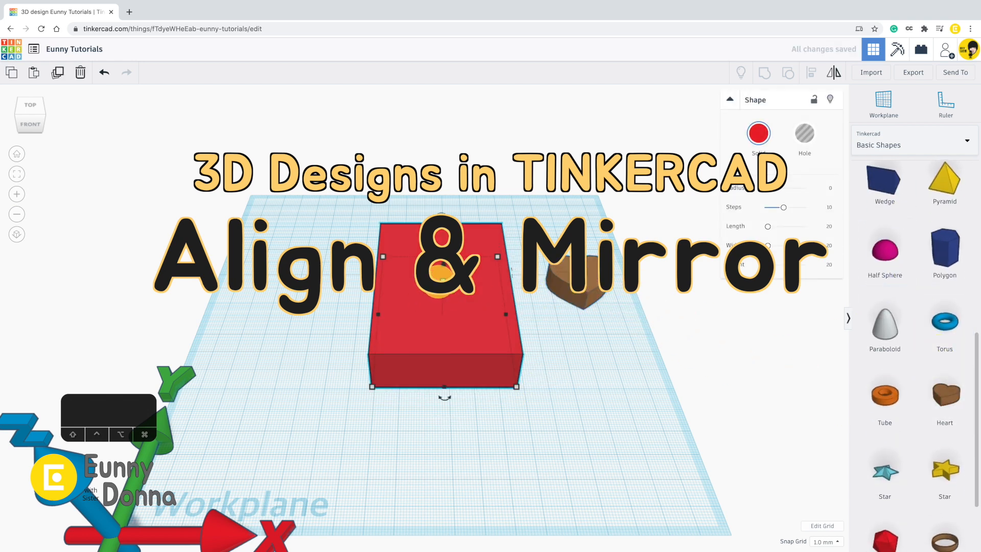
left_click_drag(443, 280, 442, 298)
Step: Recolour the brown heart yellow
left_click(588, 284)
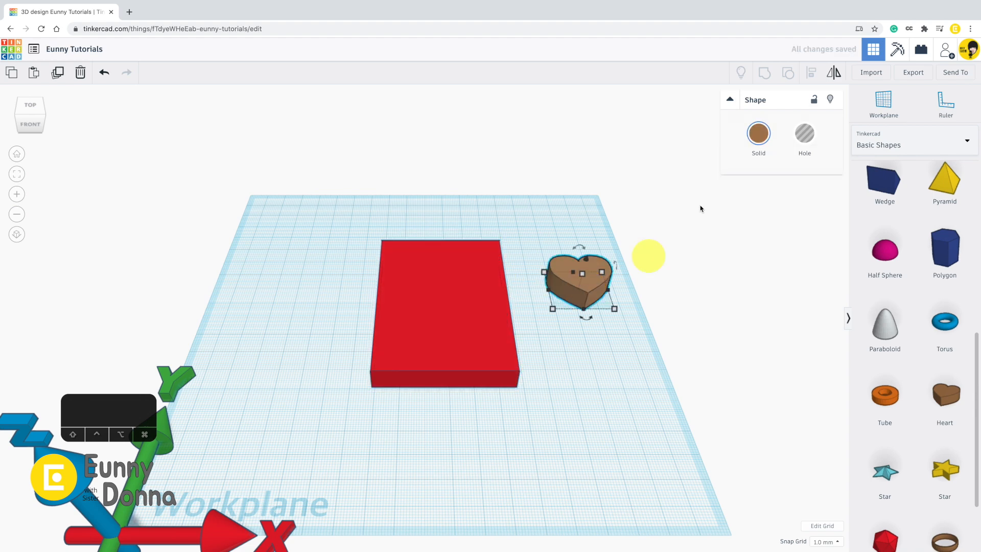
left_click(758, 133)
left_click(784, 220)
Step: Try to centre the yellow heart on the red box by eye, and move it back to the box's right side
right_click_drag(633, 214, 590, 258)
left_click_drag(588, 258, 433, 287)
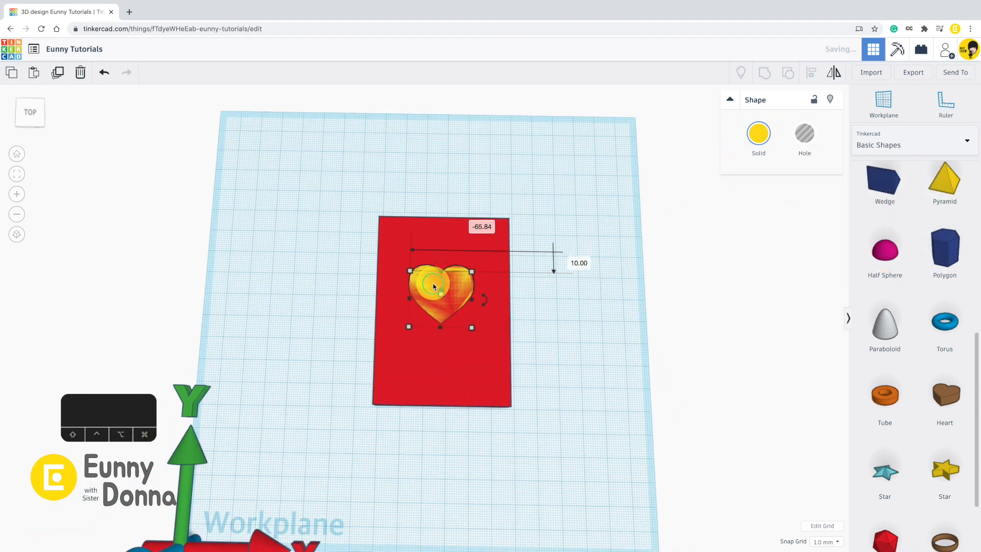
right_click_drag(433, 285, 443, 230)
left_click_drag(443, 287, 440, 276)
right_click_drag(484, 200, 453, 281)
left_click_drag(453, 281, 603, 316)
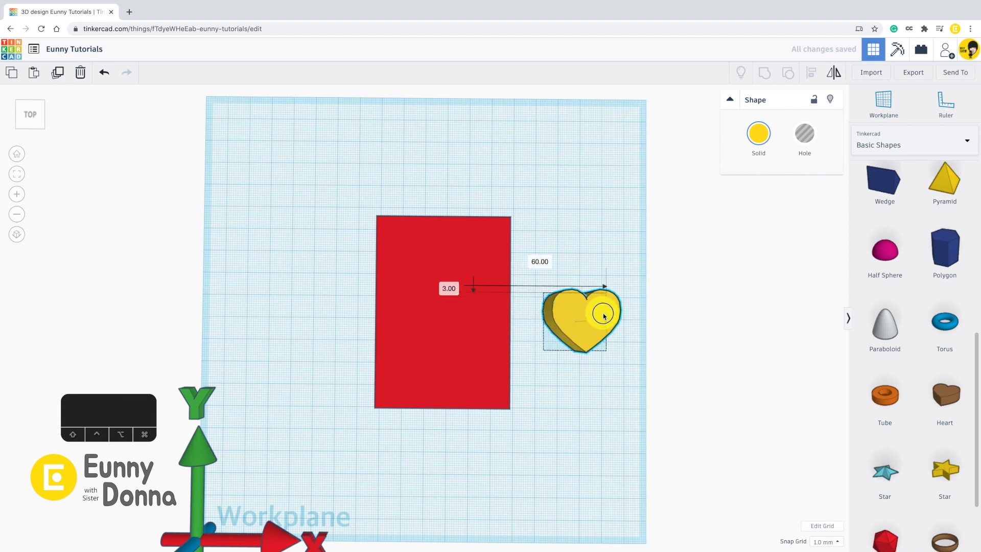
left_click(562, 232)
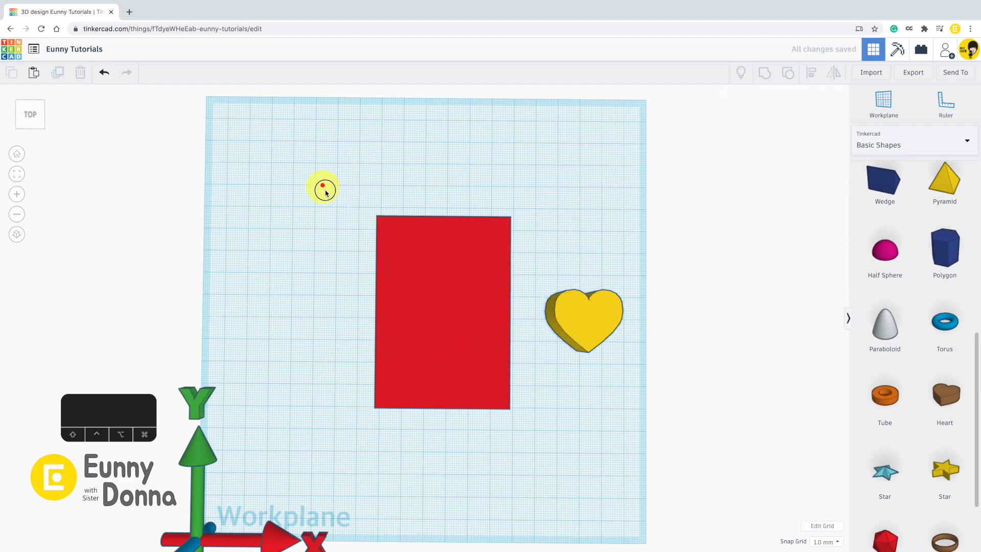
Step: Align the red box and the yellow heart by their centres in width, length and height
left_click_drag(325, 192, 643, 470)
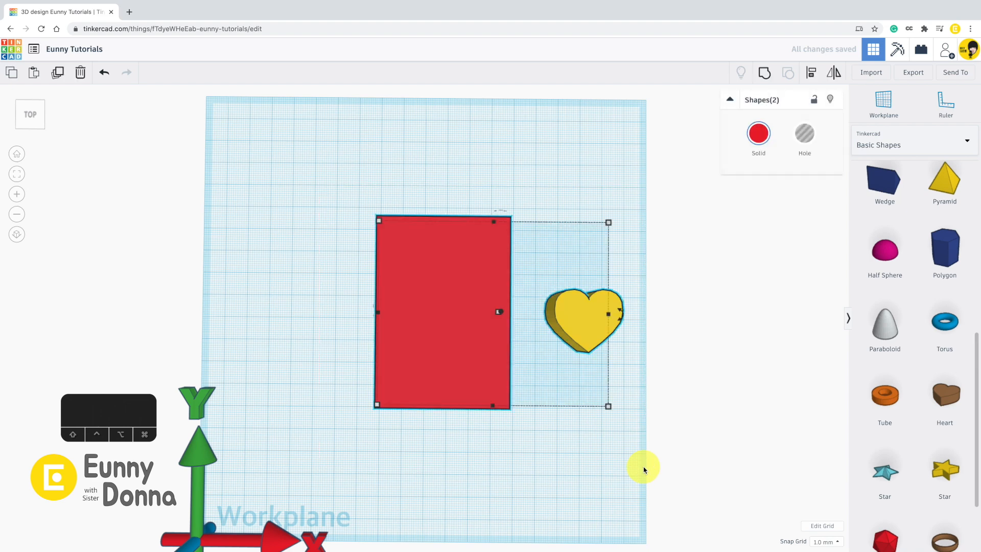
left_click(642, 467)
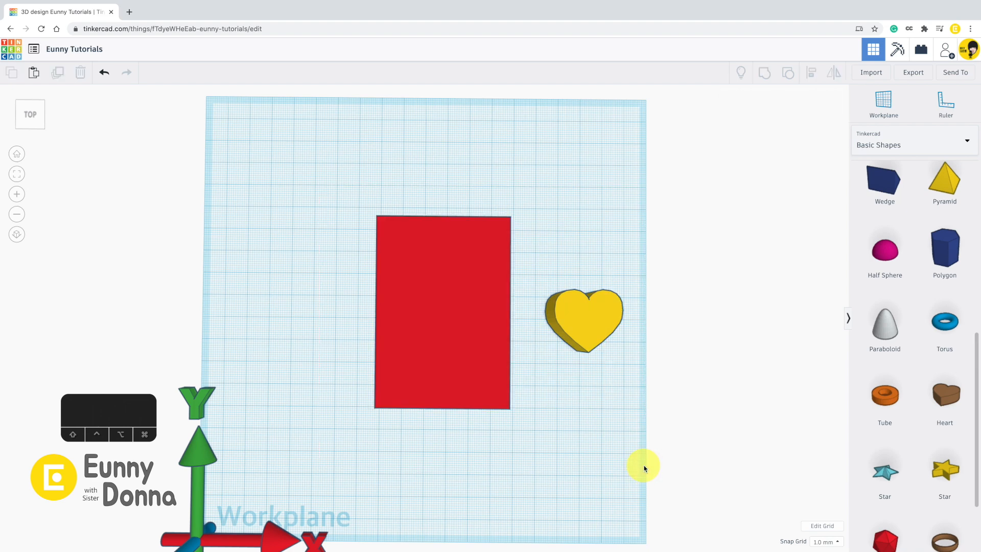
left_click(480, 364, "shift")
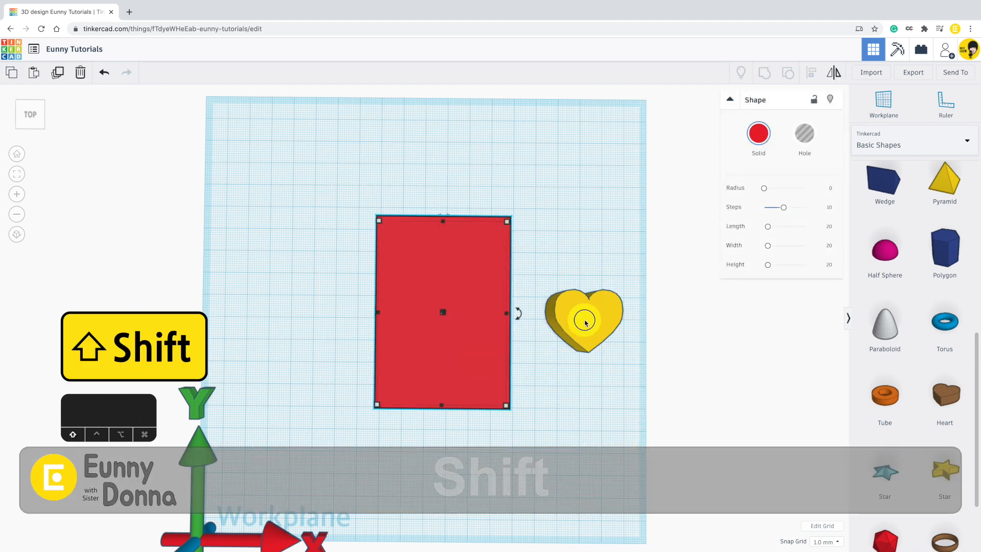
left_click(585, 320, "shift")
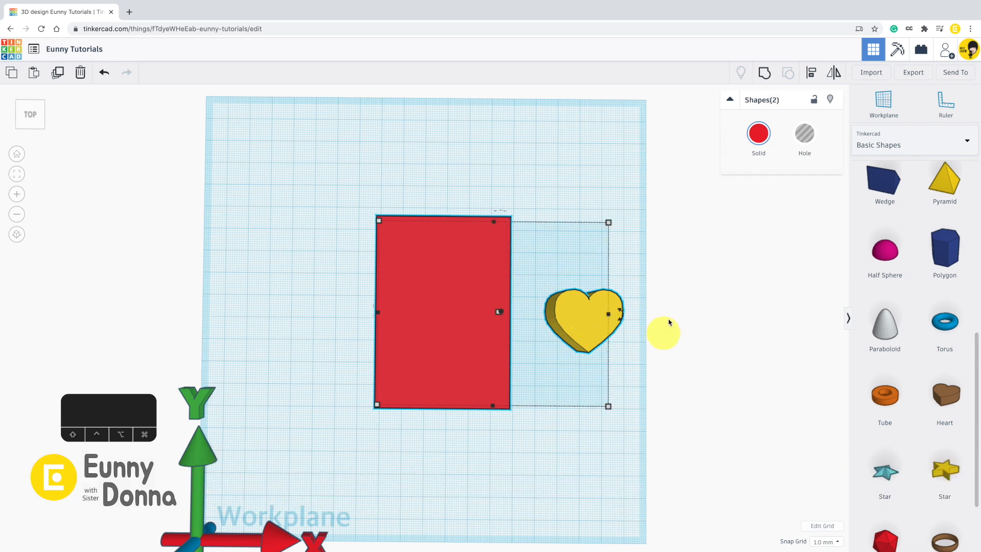
left_click(812, 75)
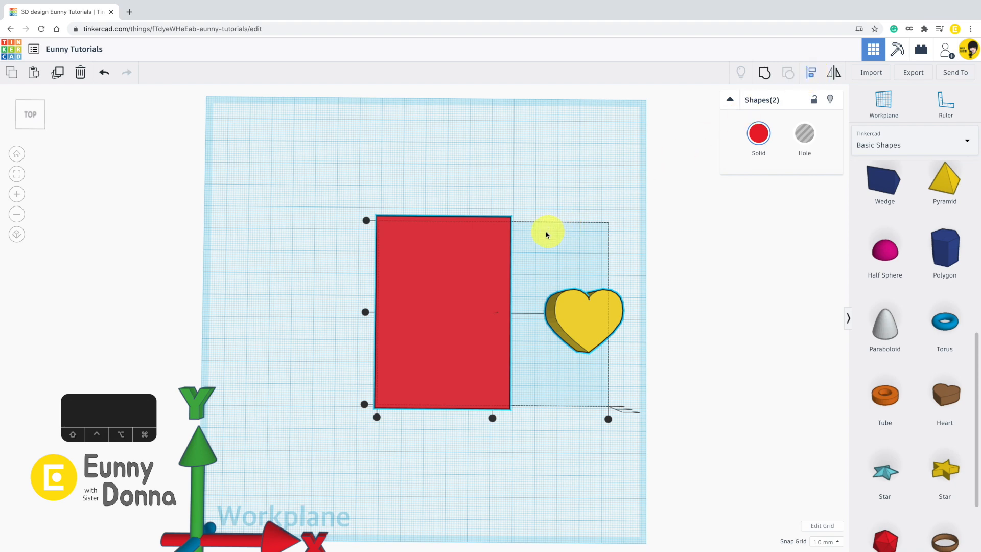
right_click_drag(535, 206, 492, 125)
right_click_drag(442, 152, 484, 153)
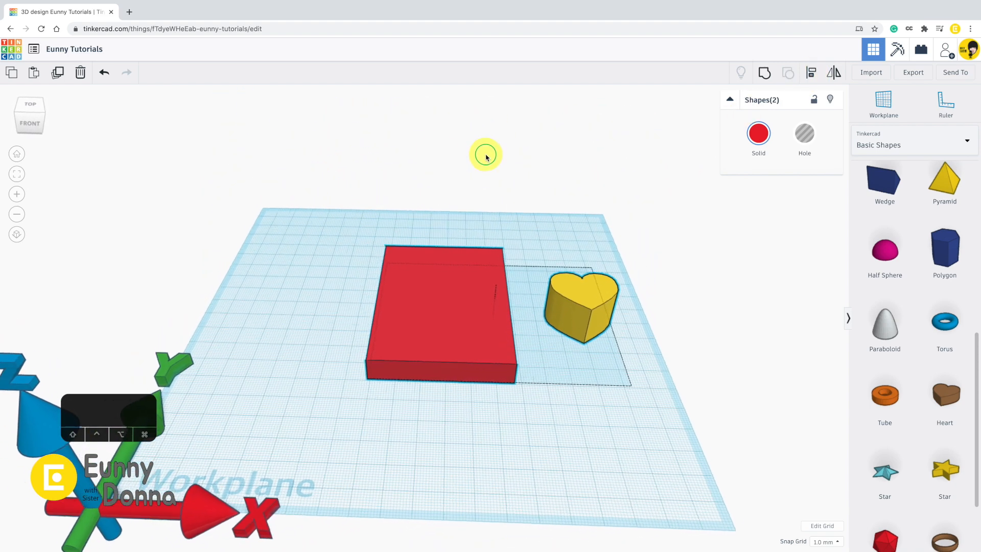
left_click(507, 390)
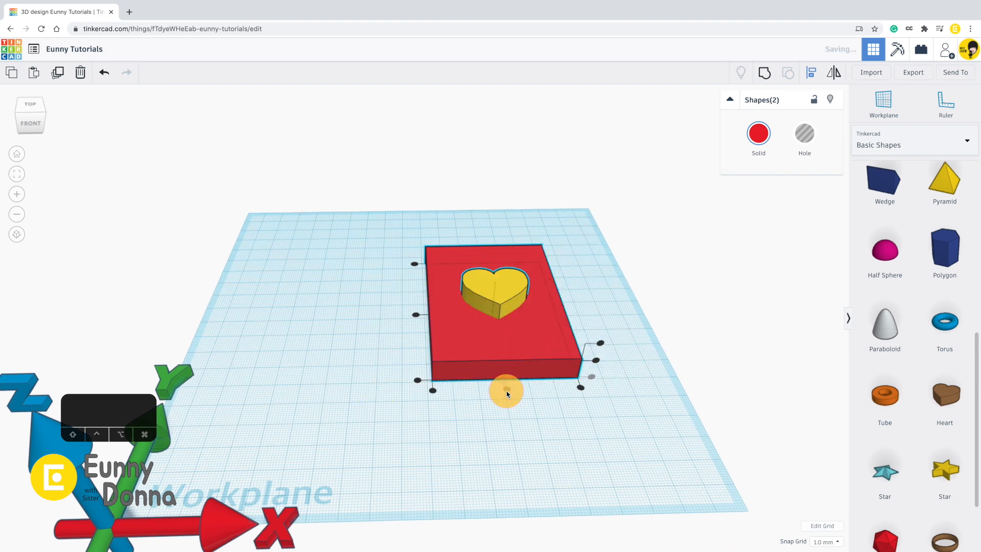
left_click(415, 316)
left_click(596, 360)
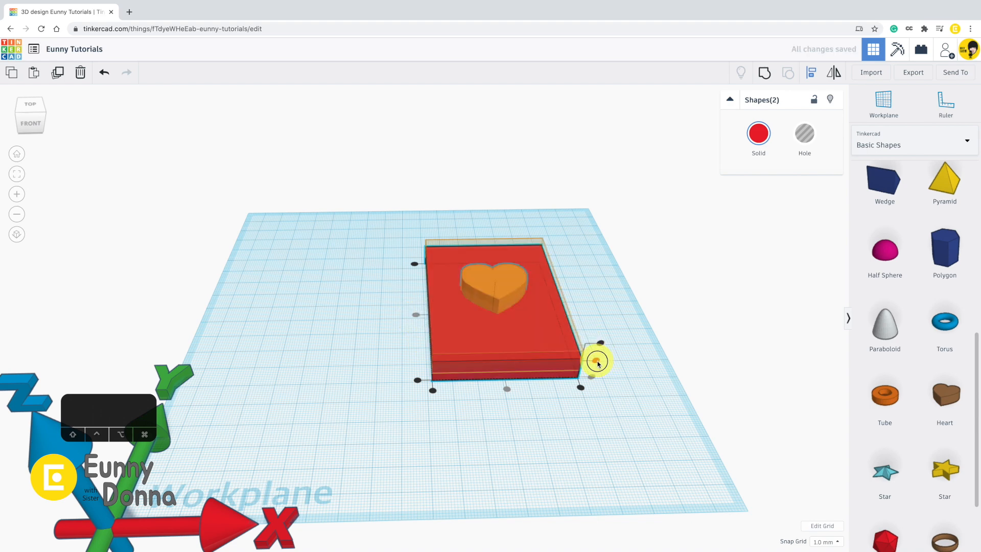
right_click_drag(647, 394, 652, 431)
left_click(638, 286)
Step: Move the red box off to the left of the heart and drop it onto the workplane
left_click_drag(531, 344, 395, 359)
key("d")
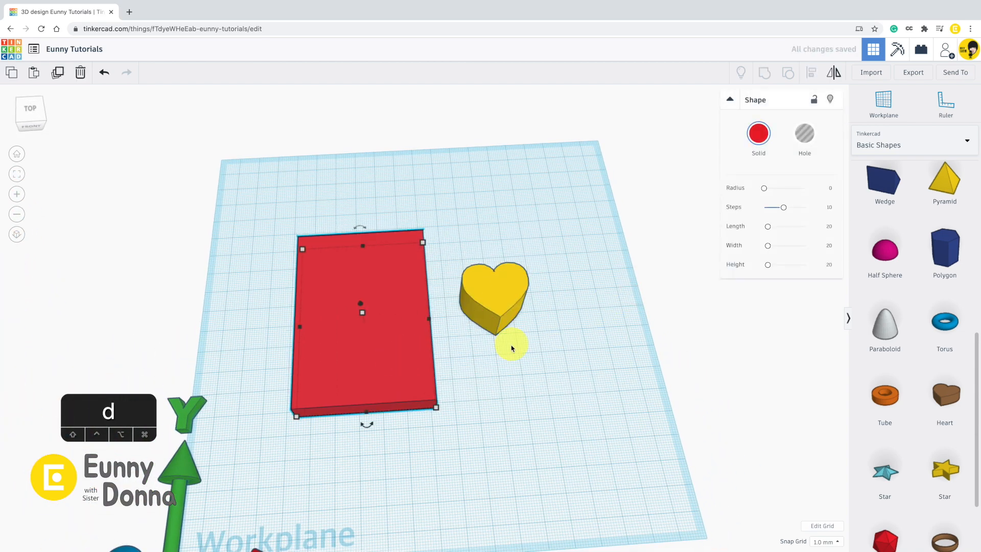
mouse_move(508, 350)
right_mouse_down()
mouse_move(465, 278)
mouse_move(468, 263)
mouse_move(502, 349)
right_mouse_up()
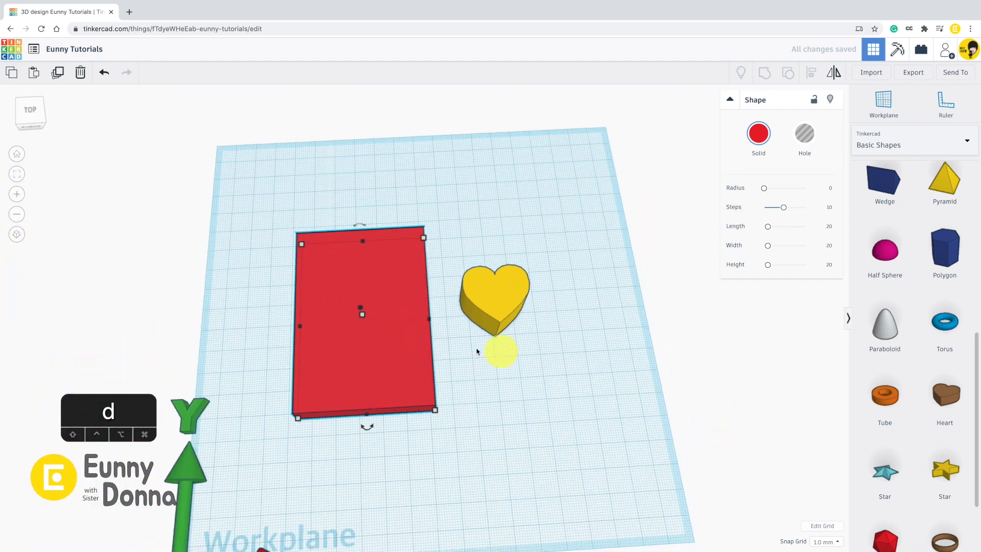
Step: Align both shapes with the heart as the fixed reference, centring the red box on it across the width
left_click_drag(276, 220, 571, 436)
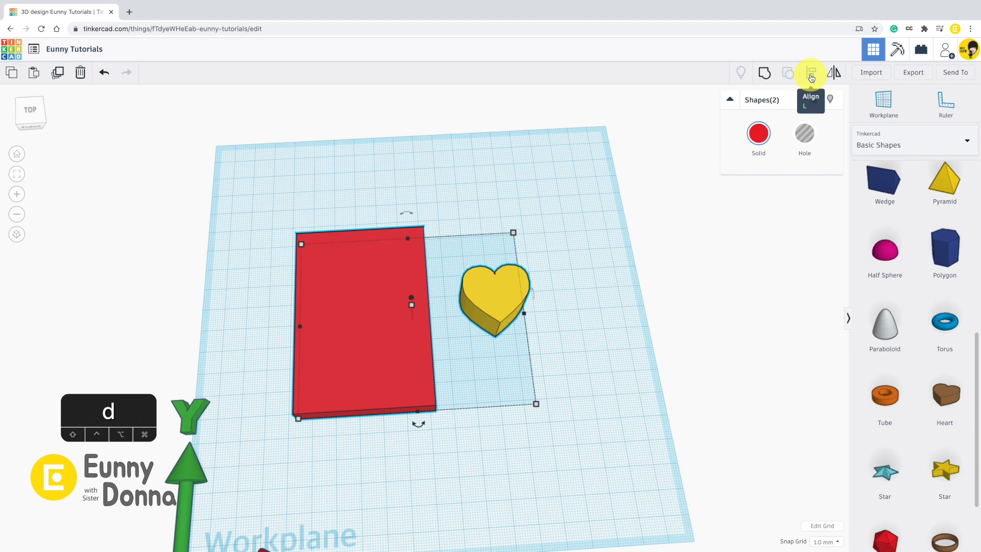
left_click(811, 77)
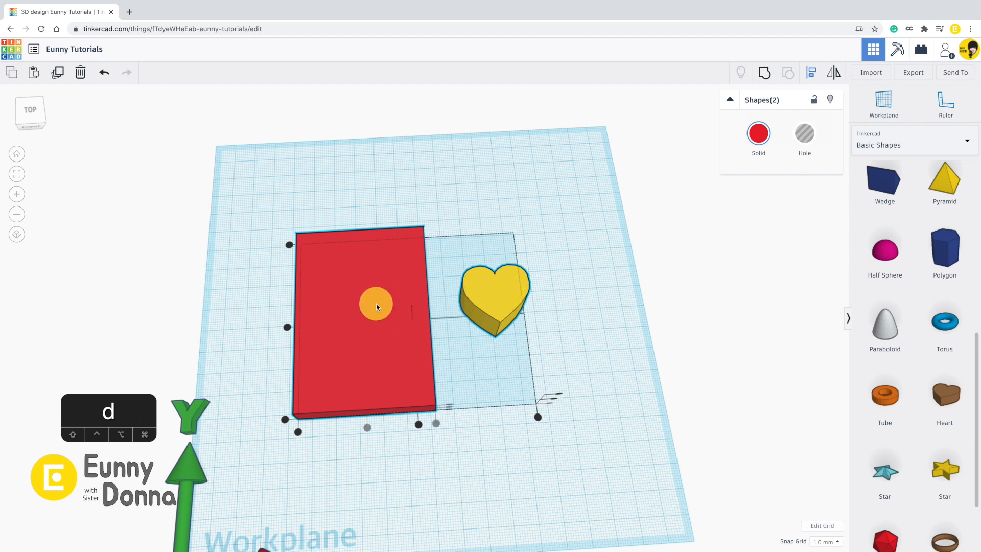
left_click(492, 296)
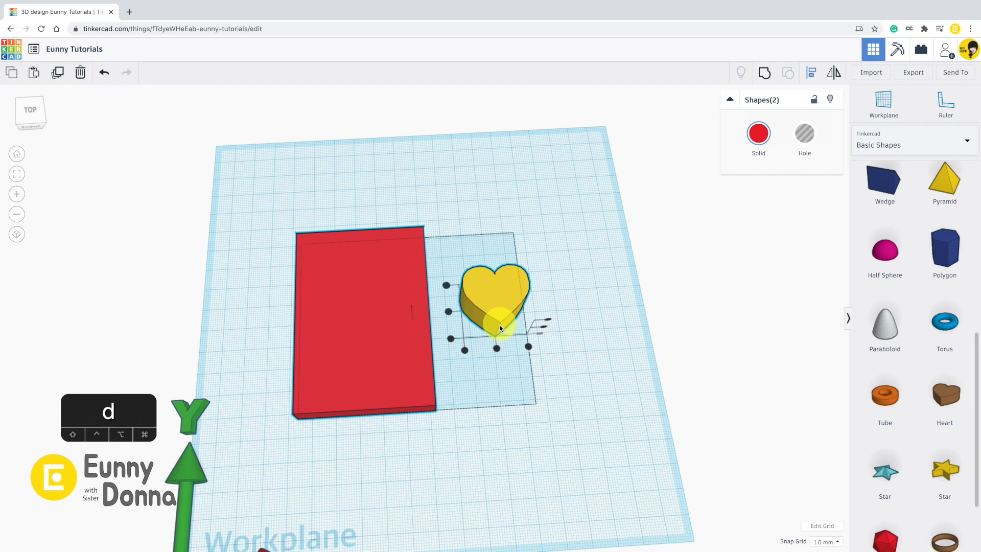
left_click(498, 347)
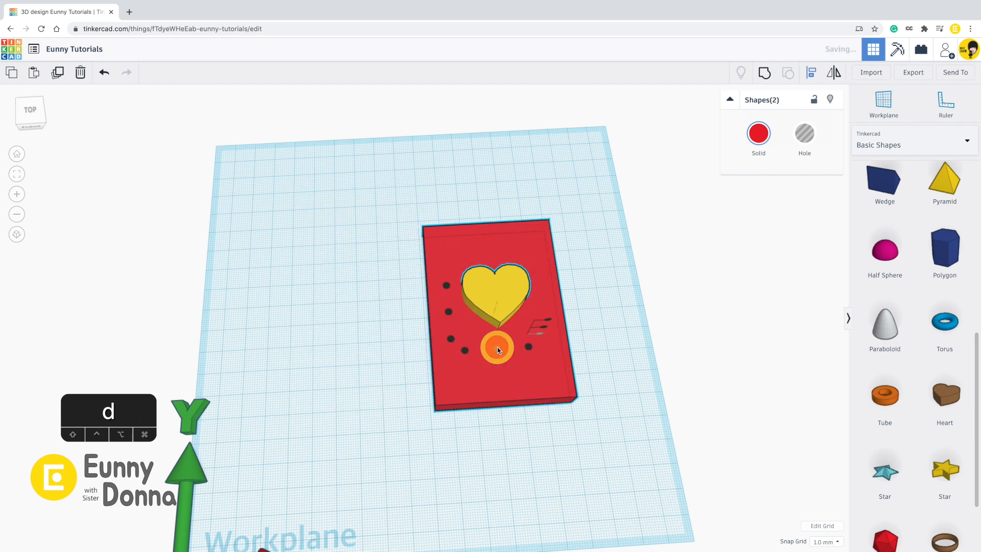
Step: Try aligning the red box with the heart's left, right and back edges
left_click(466, 350)
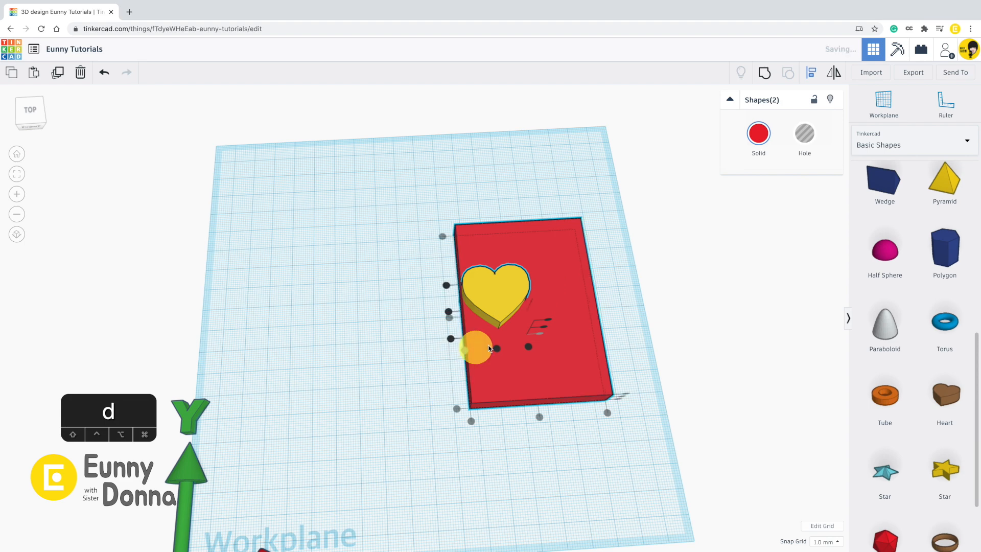
left_click(530, 347)
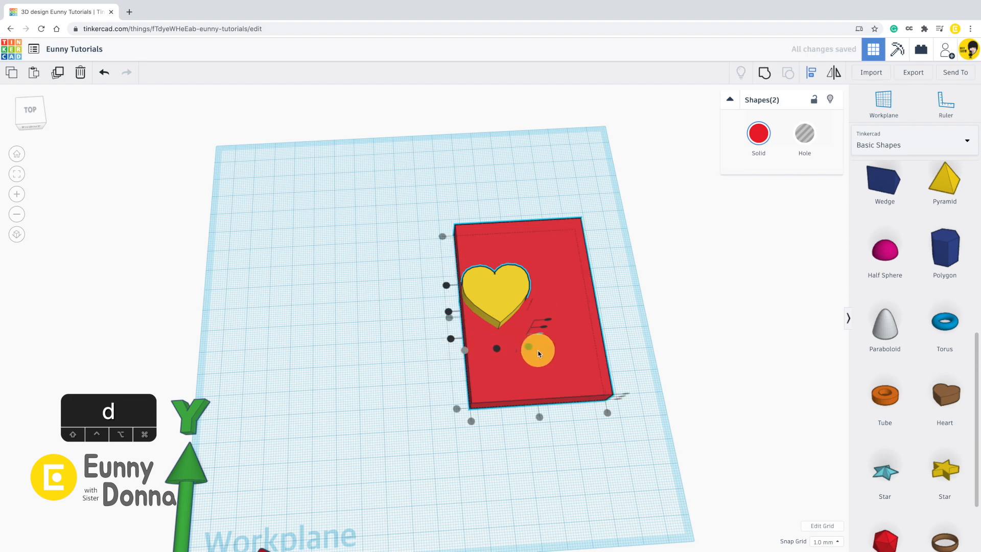
left_click(447, 285)
Step: Centre the red box on the heart in both length and width, and finish the alignment
left_click(449, 311)
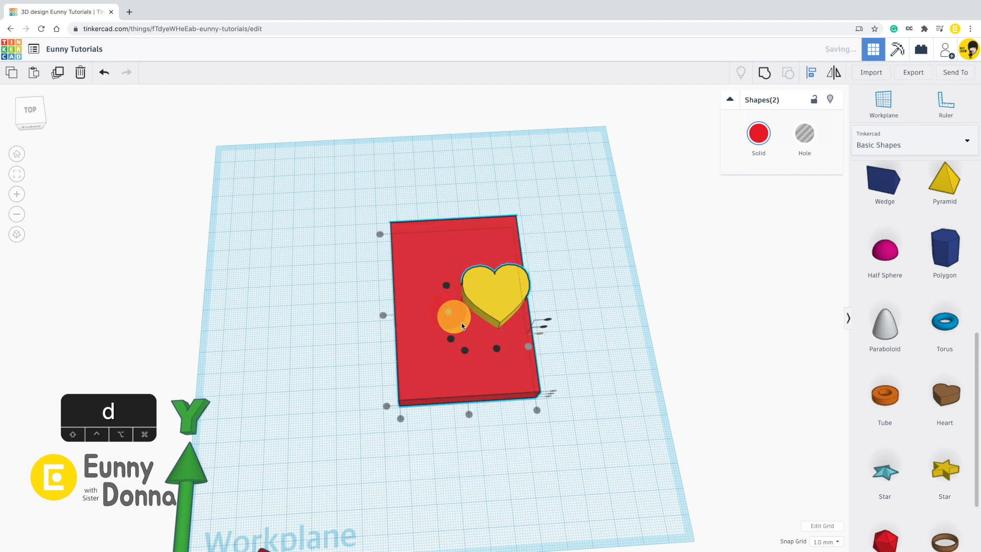
left_click(497, 348)
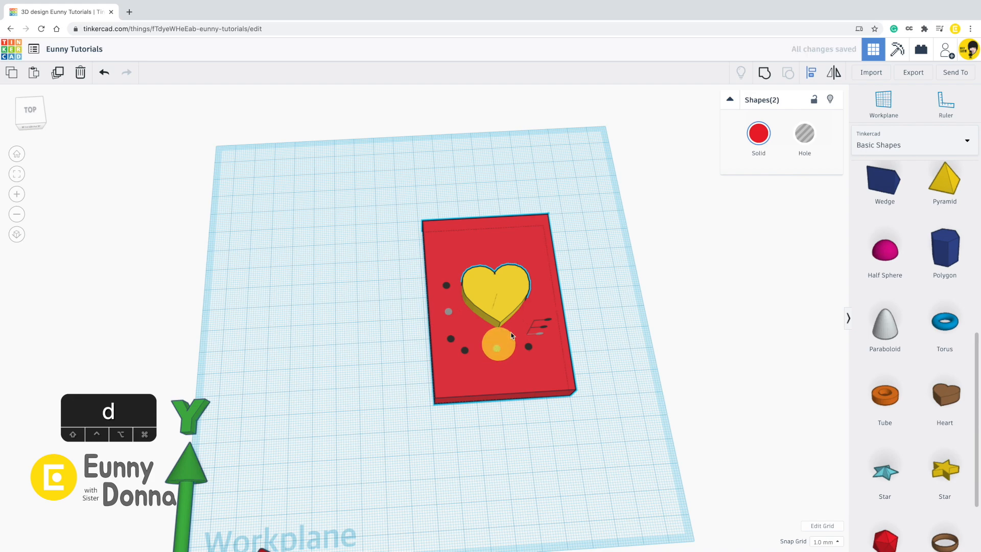
mouse_move(623, 422)
right_mouse_down()
mouse_move(593, 407)
mouse_move(521, 302)
mouse_move(569, 311)
mouse_move(610, 410)
right_mouse_up()
left_click(643, 339)
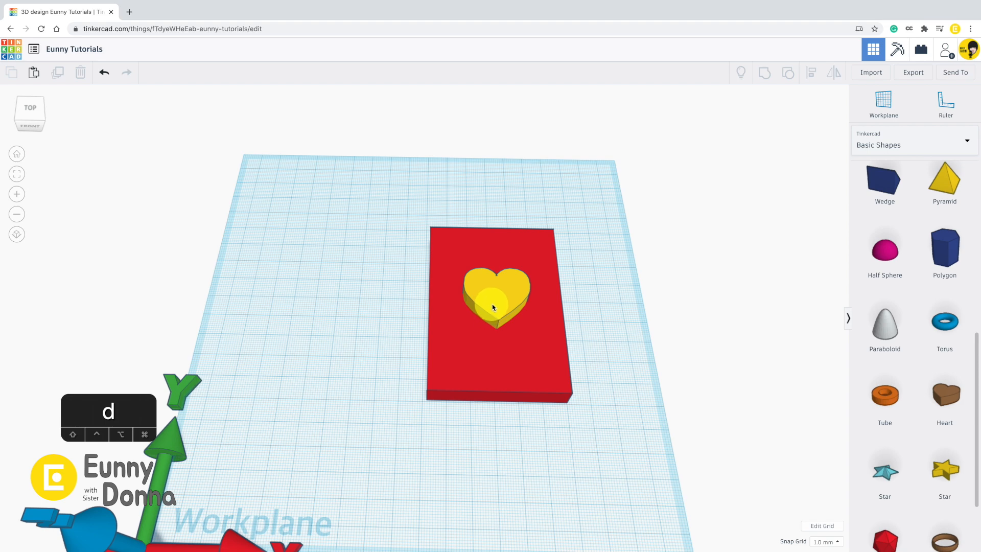
Step: Move the yellow heart off the red box to the box's left side
left_click_drag(494, 304, 361, 295)
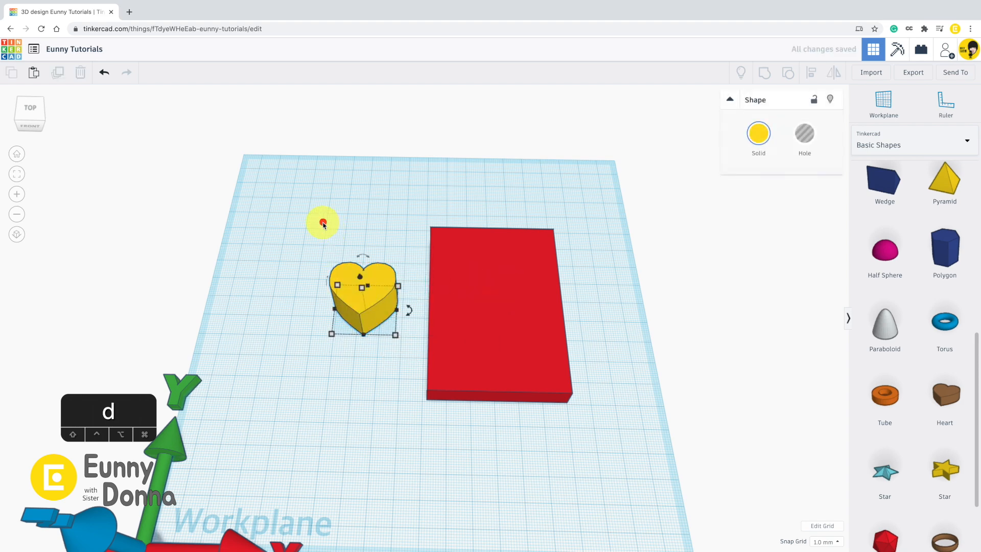
Step: Align the yellow heart and the red box so they are centred on each other in both width and length
left_click(293, 182)
left_click_drag(293, 182, 599, 444)
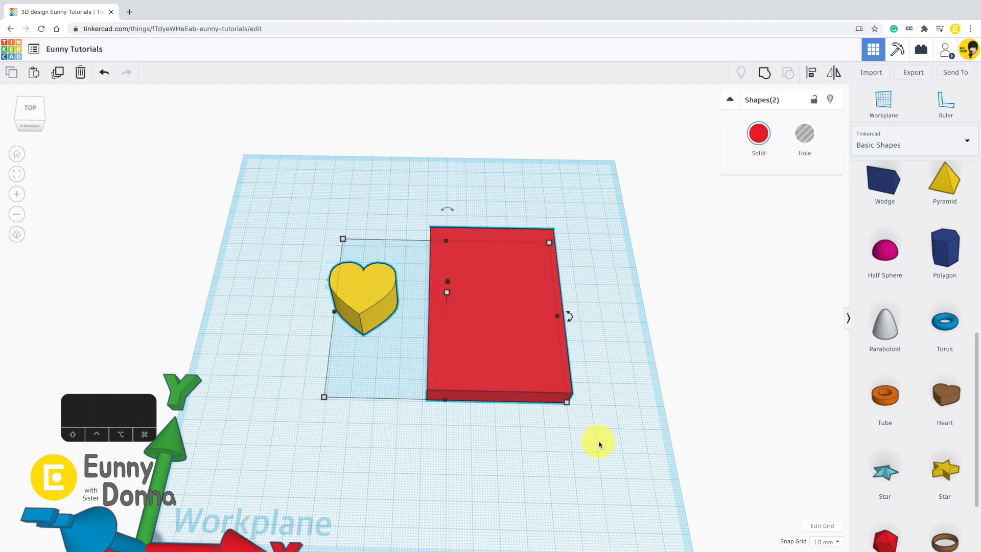
key("l")
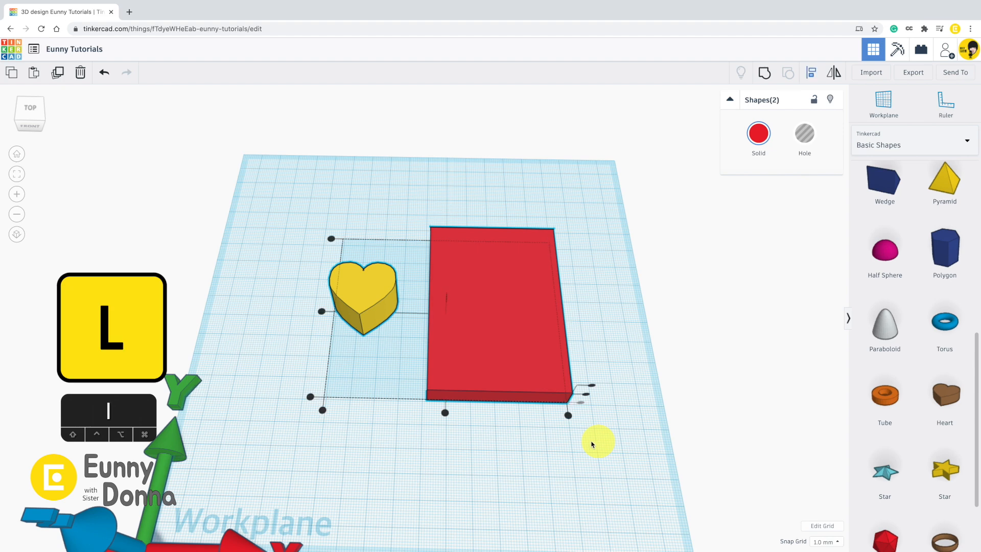
left_click(446, 413)
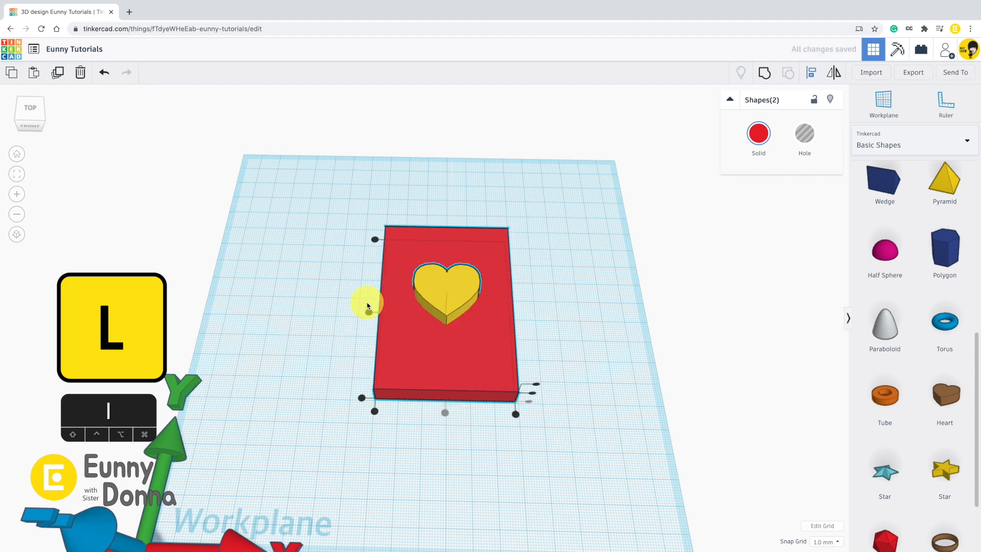
left_click(369, 312)
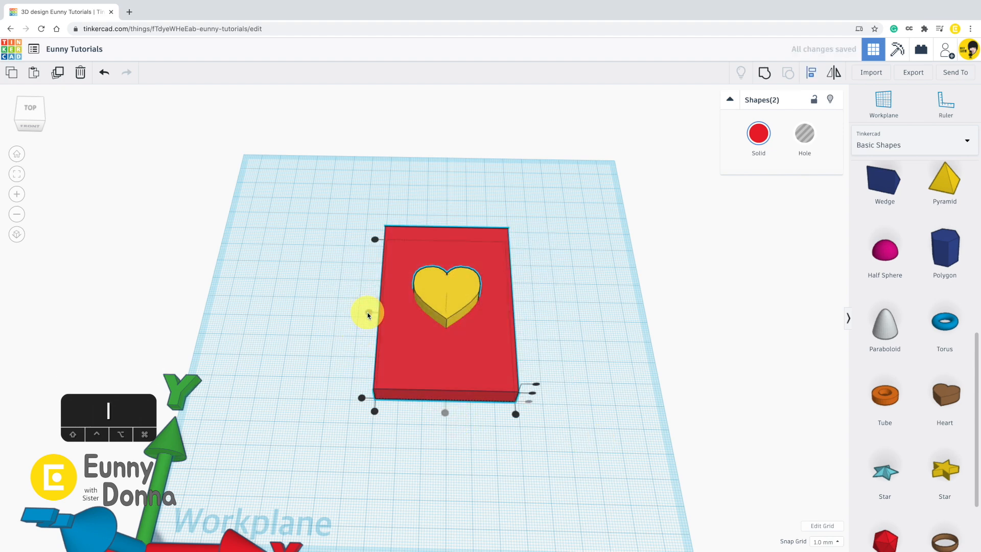
left_click(328, 307)
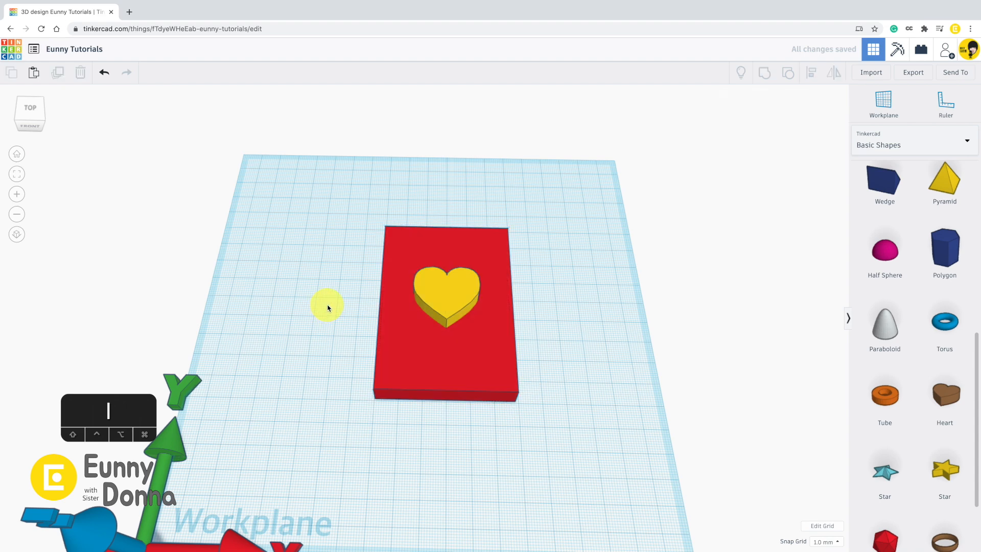
Step: Try moving the yellow heart on its own across the red box, and undo the move
mouse_move(454, 301)
left_mouse_down()
mouse_move(474, 279)
mouse_move(460, 307)
left_mouse_up()
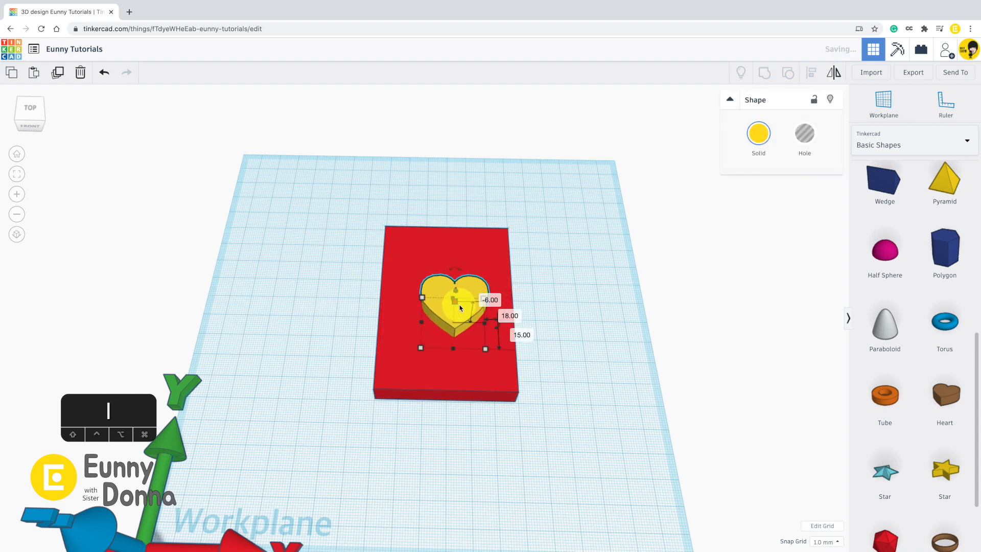
left_click(104, 72)
left_click(104, 72)
Step: Group the red box and the heart into one shape and turn on Multicolor for the group
left_click(328, 279)
left_click_drag(329, 183, 558, 469)
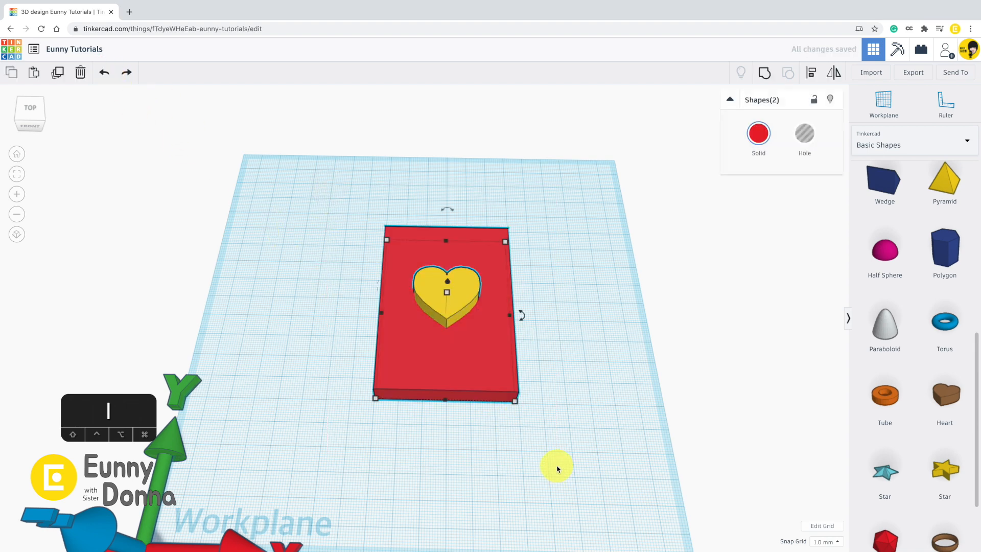
left_click(762, 75)
left_click(759, 137)
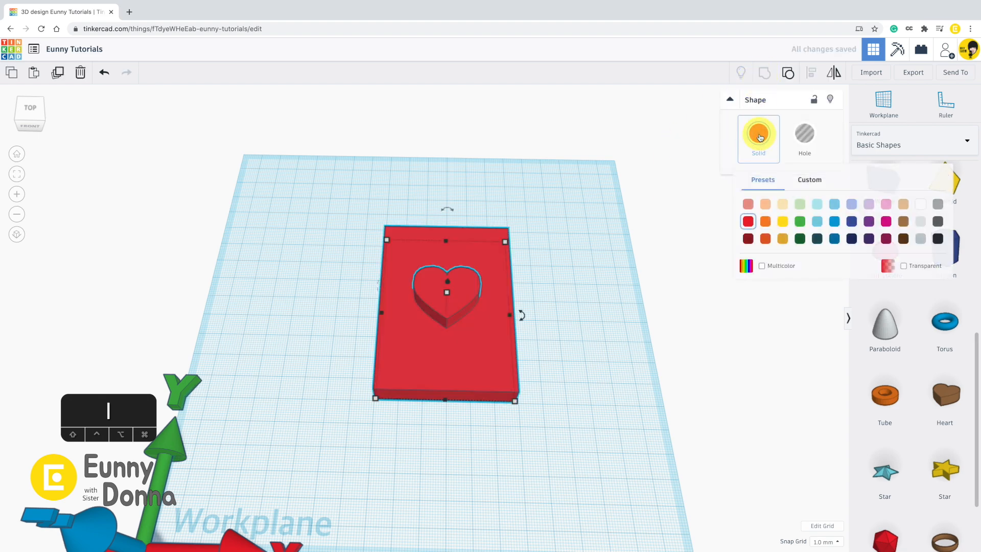
left_click(762, 266)
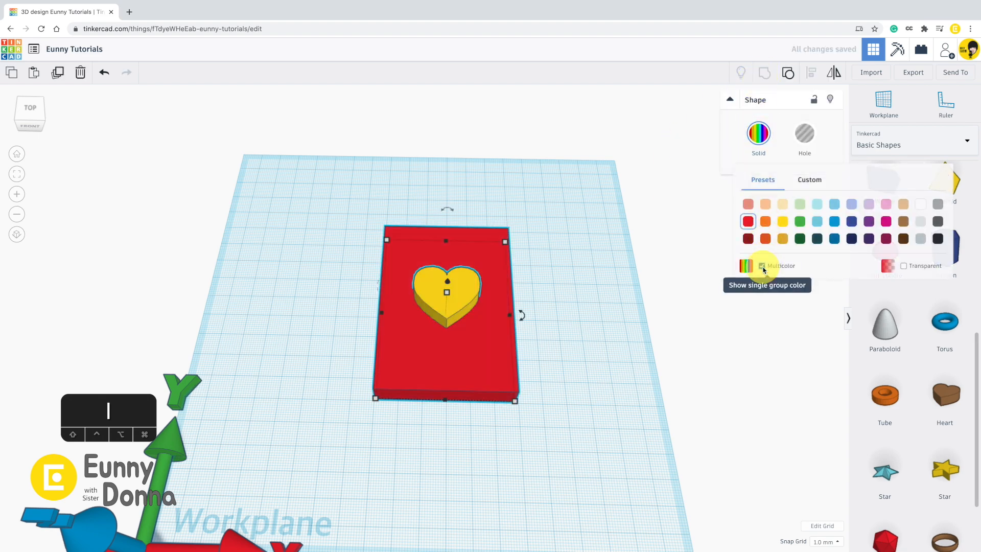
left_click(762, 266)
left_click(762, 266)
left_click(608, 216)
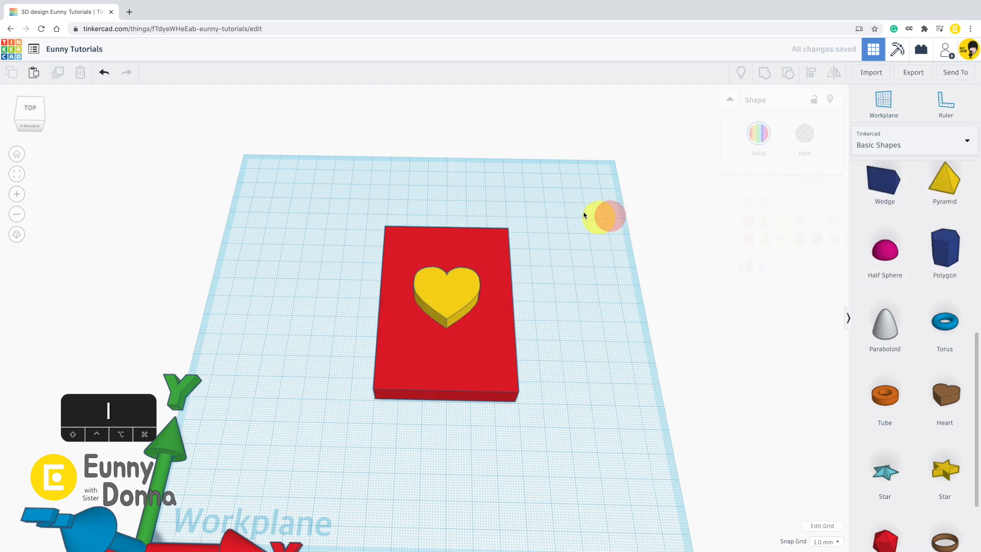
Step: Move the grouped box and heart slightly toward the back left of the workplane
right_click_drag(567, 171, 569, 209)
left_click_drag(454, 294, 435, 263)
left_click(543, 332)
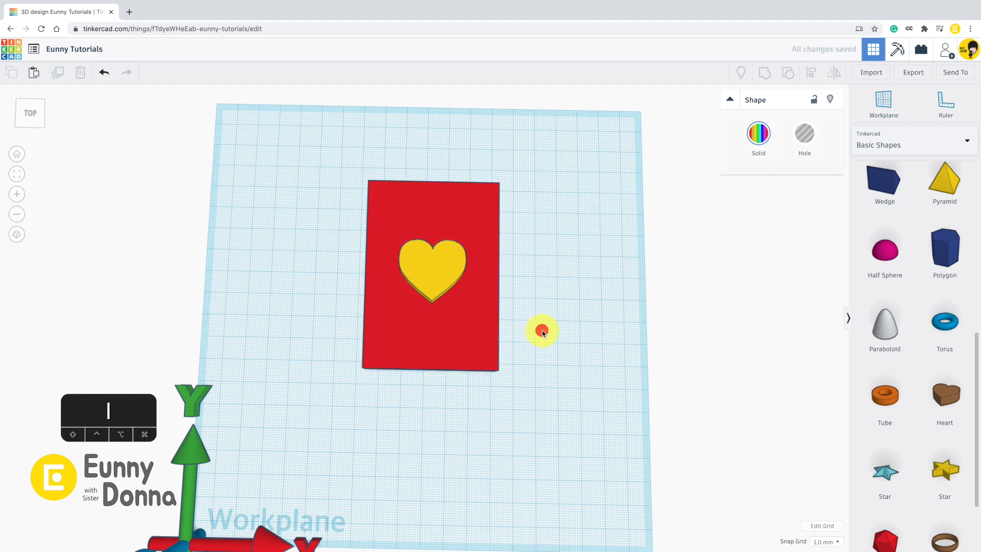
Step: Add a box left of the group as an upper arm, stretched to about 57 mm long and lowered to about 9 mm high
scroll(881, 250, "up", 10)
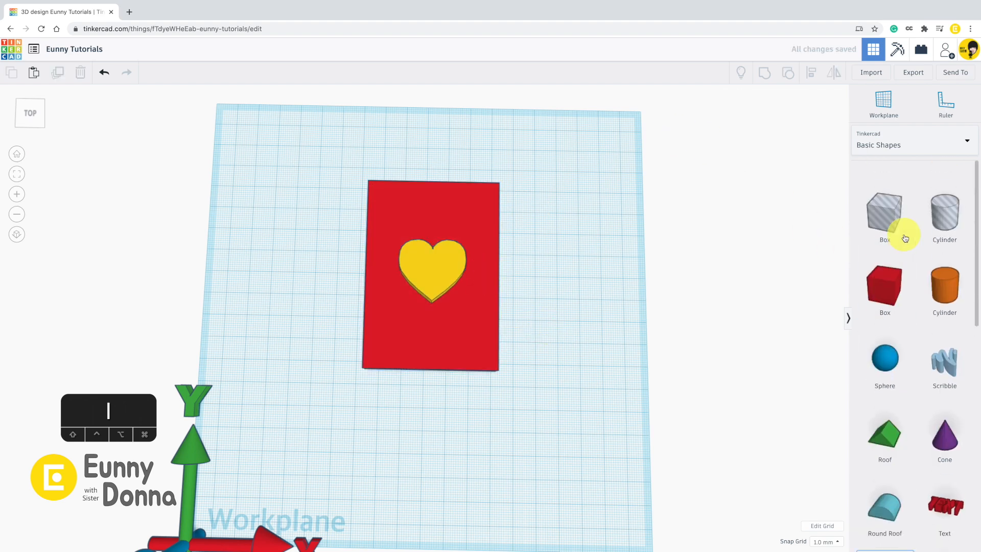
left_click_drag(883, 263, 333, 301)
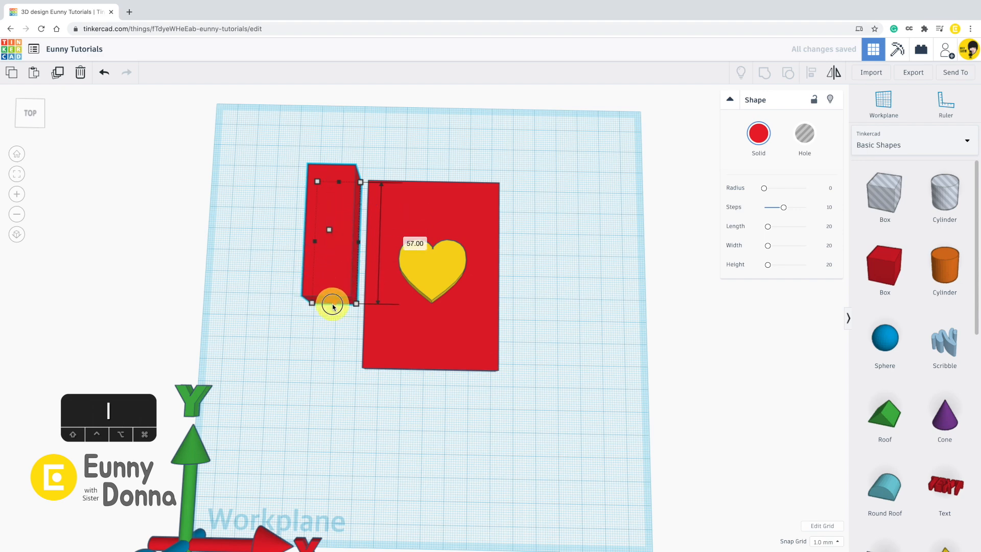
left_click_drag(330, 229, 331, 237)
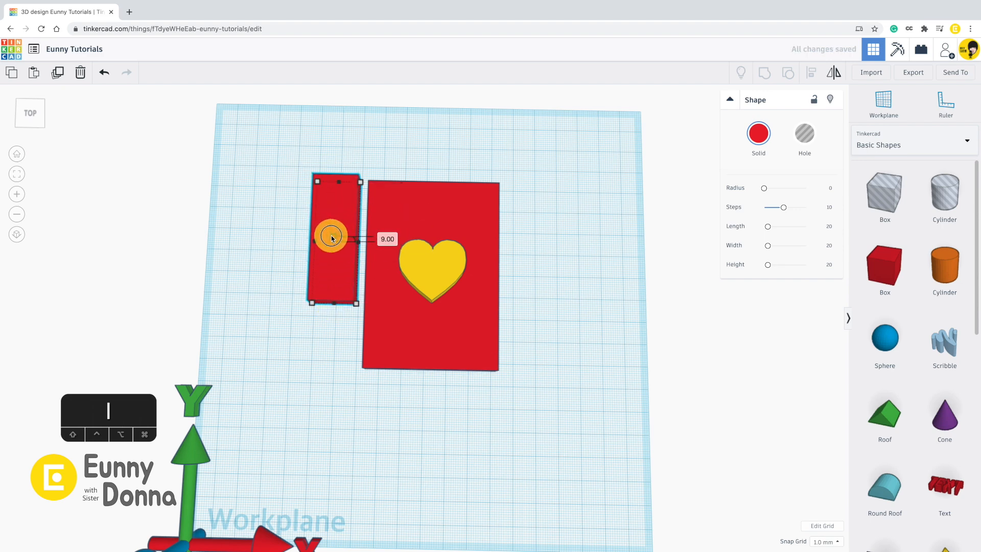
left_click(323, 342)
Step: Add a diagonally rotated copy of the arm box as a forearm and an orange cylinder about 34 × 35 mm at its end
left_click(333, 267)
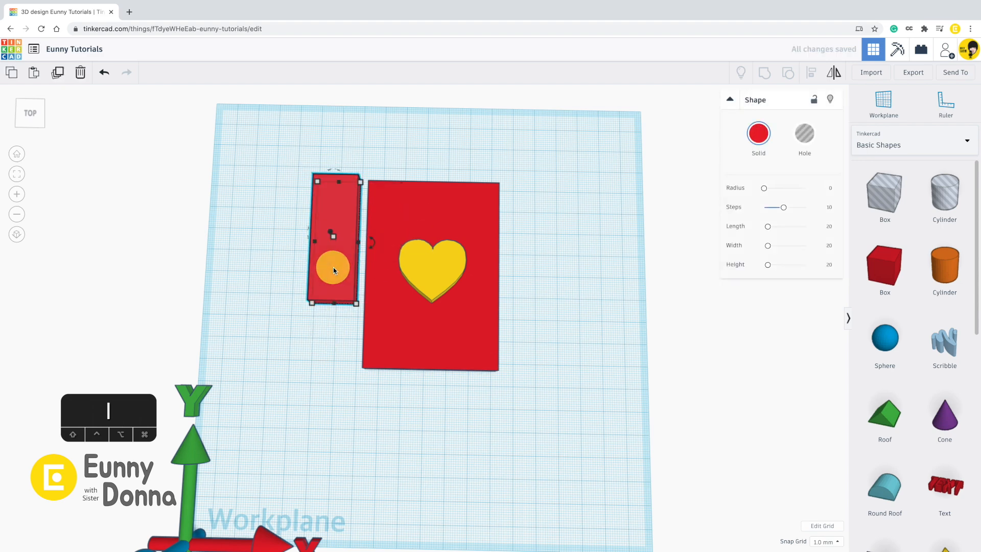
left_click_drag(372, 243, 278, 341)
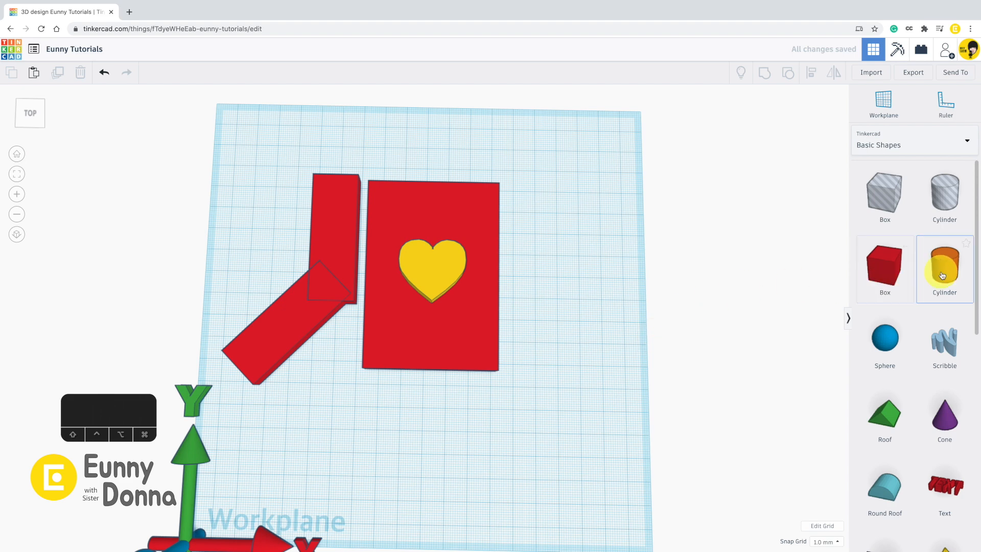
left_click_drag(944, 266, 291, 398)
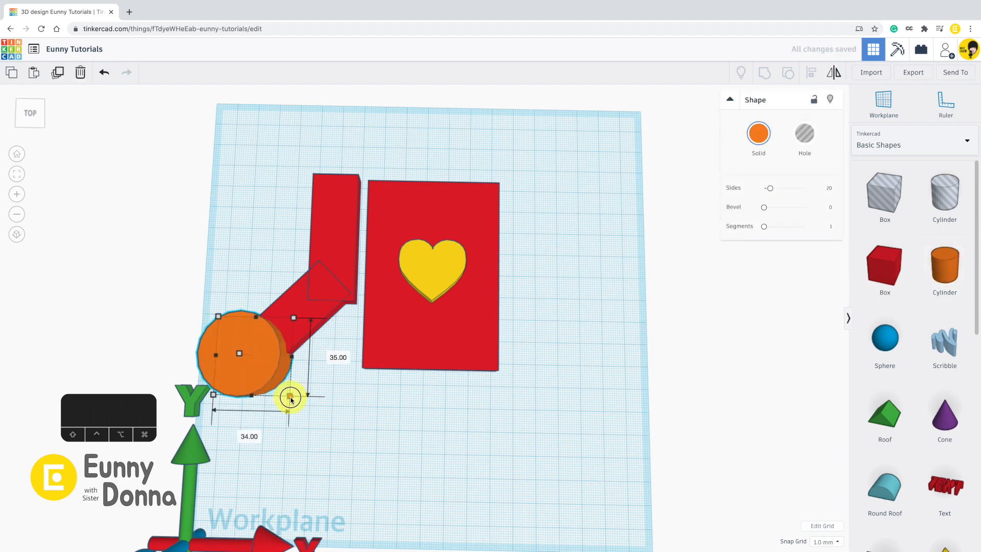
left_click(254, 251)
middle_click_drag(253, 251, 306, 256)
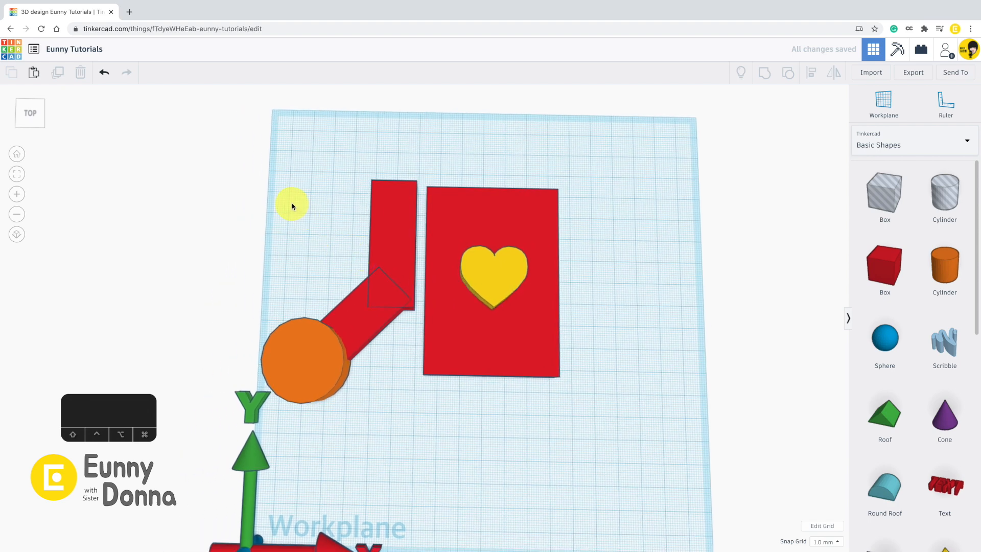
Step: Group the two arm boxes and the cylinder with Multicolor on, and shift the arm slightly away from the red body
left_click_drag(292, 200, 402, 383)
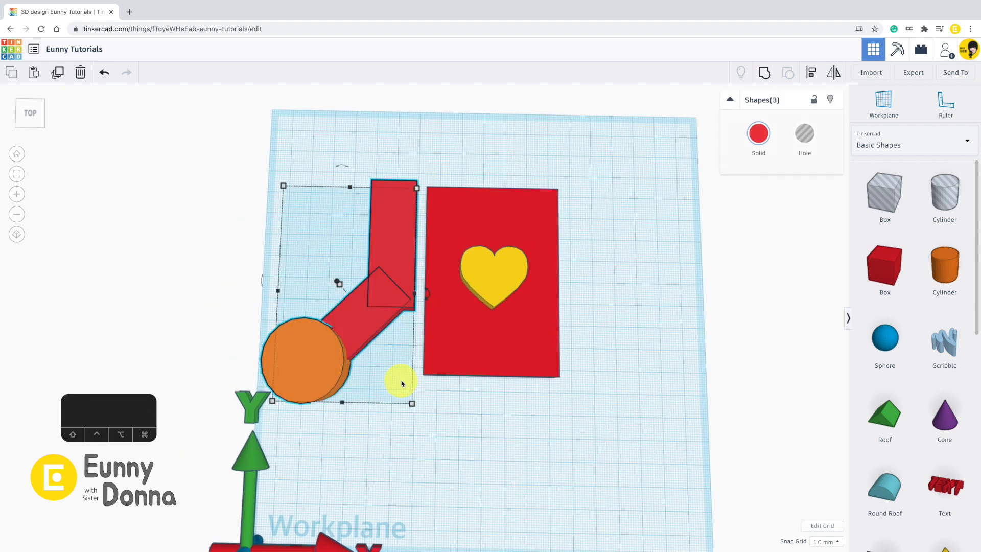
left_click(766, 73)
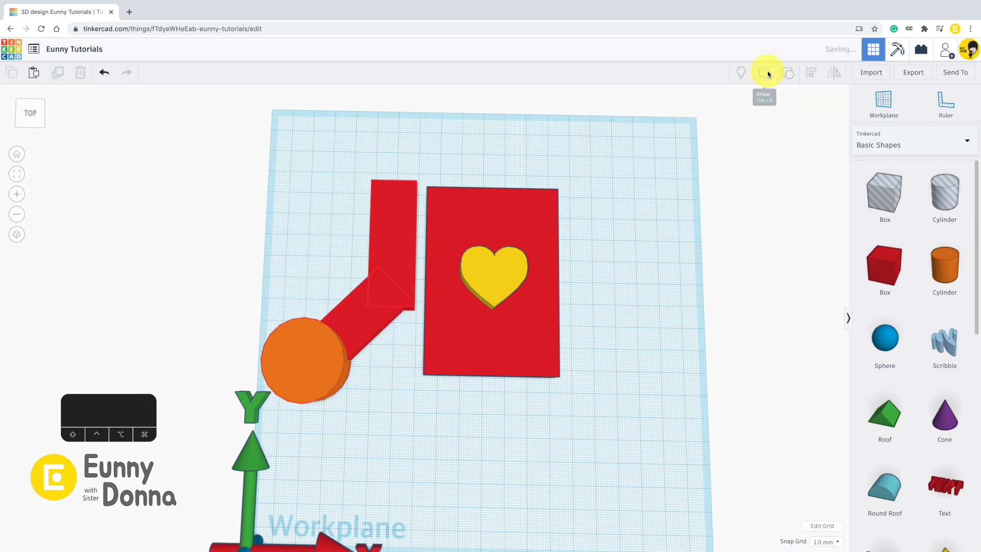
left_click(758, 134)
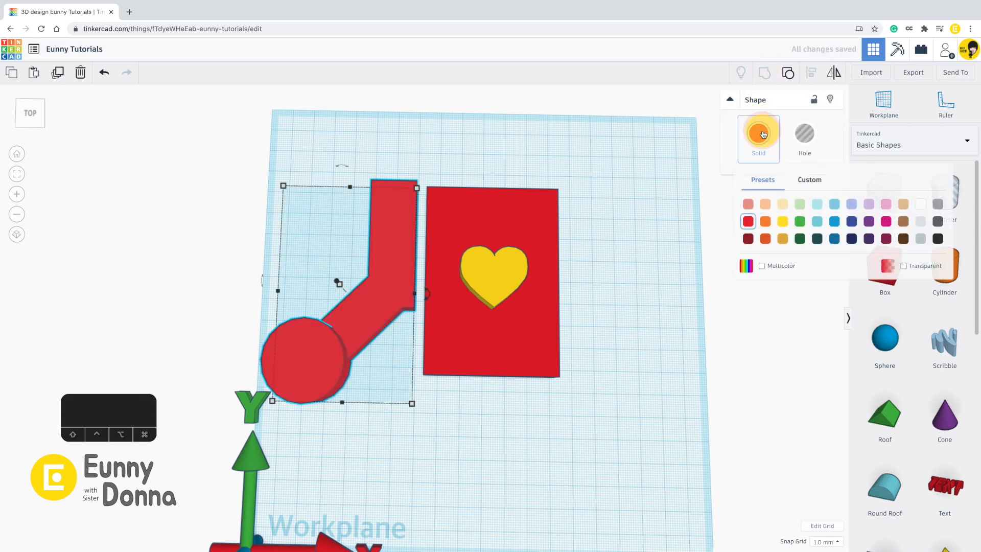
left_click(761, 266)
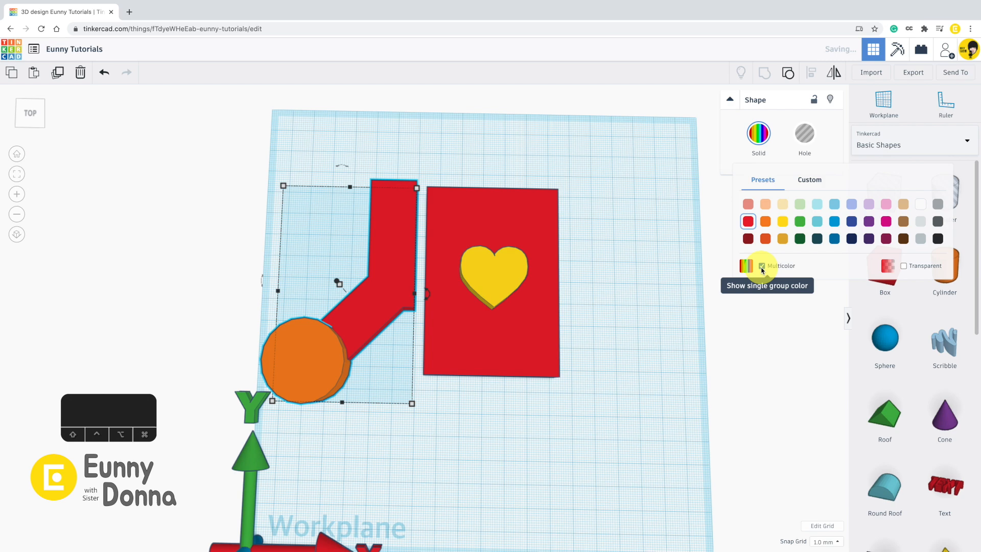
left_click(658, 298)
mouse_move(356, 318)
left_mouse_down()
mouse_move(313, 306)
mouse_move(358, 306)
mouse_move(347, 324)
left_mouse_up()
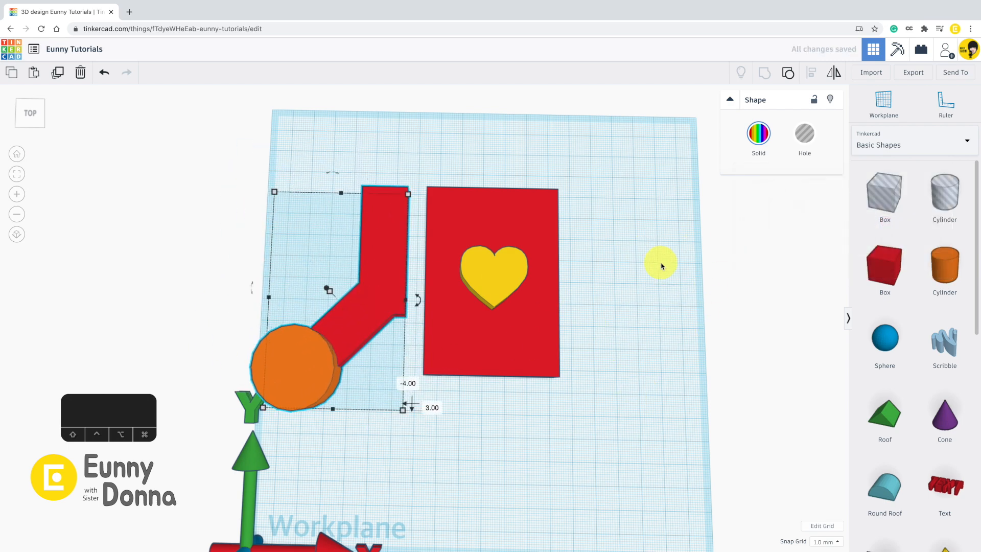
Step: Copy the grouped arm and place the duplicate about 81 mm across on the right side of the body
key("ctrl+c")
key("ctrl+v")
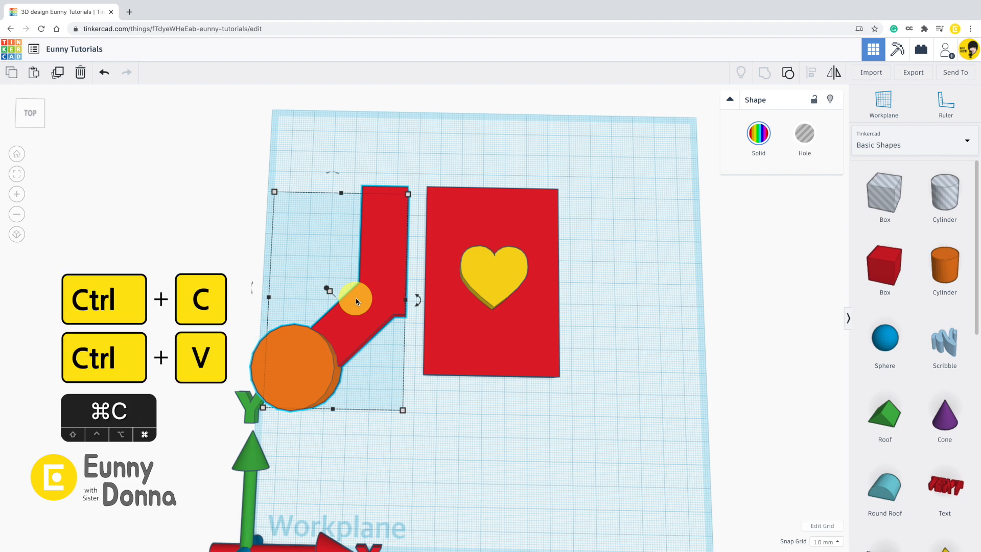
key("super+v")
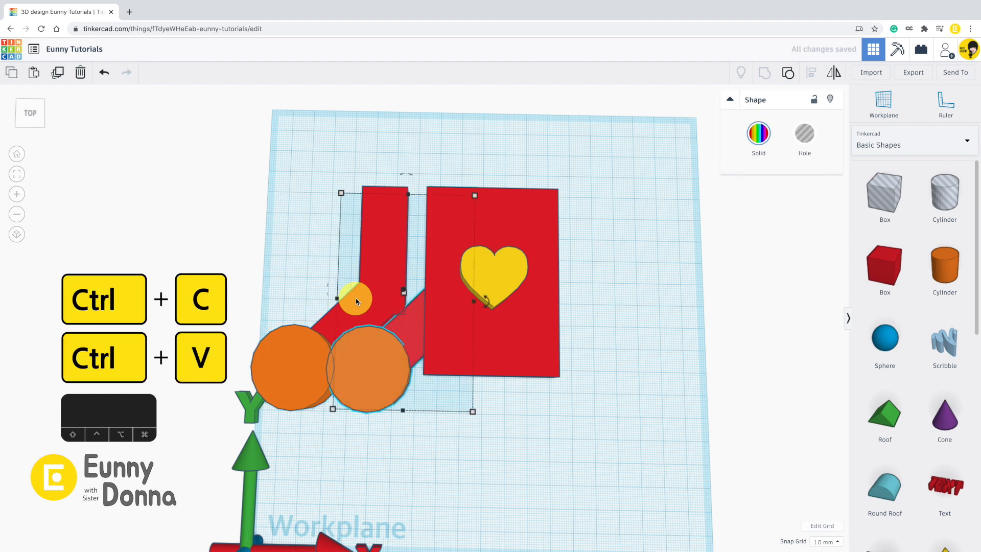
left_click_drag(384, 368, 576, 376)
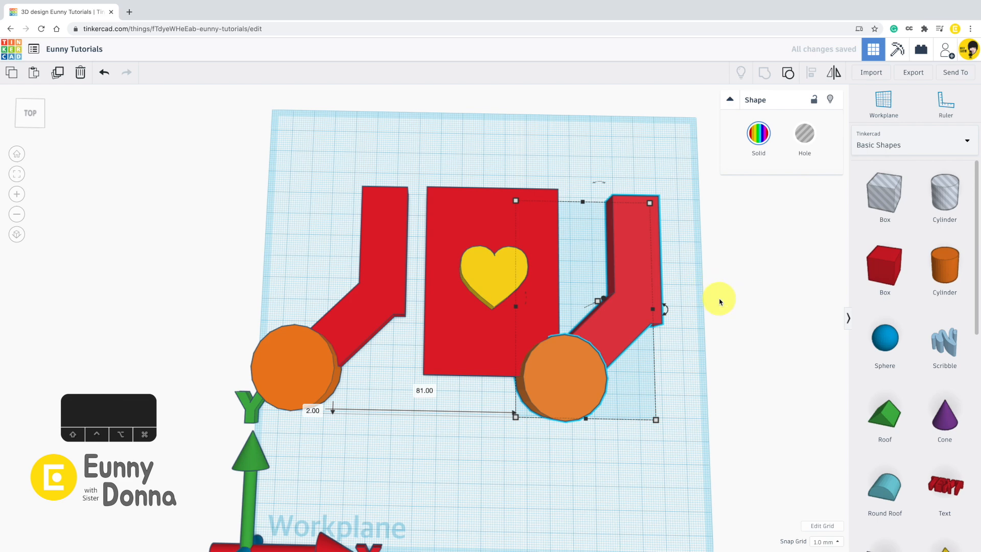
Step: Mirror the copied arm across its width so the cylinder points outward
left_click(837, 77)
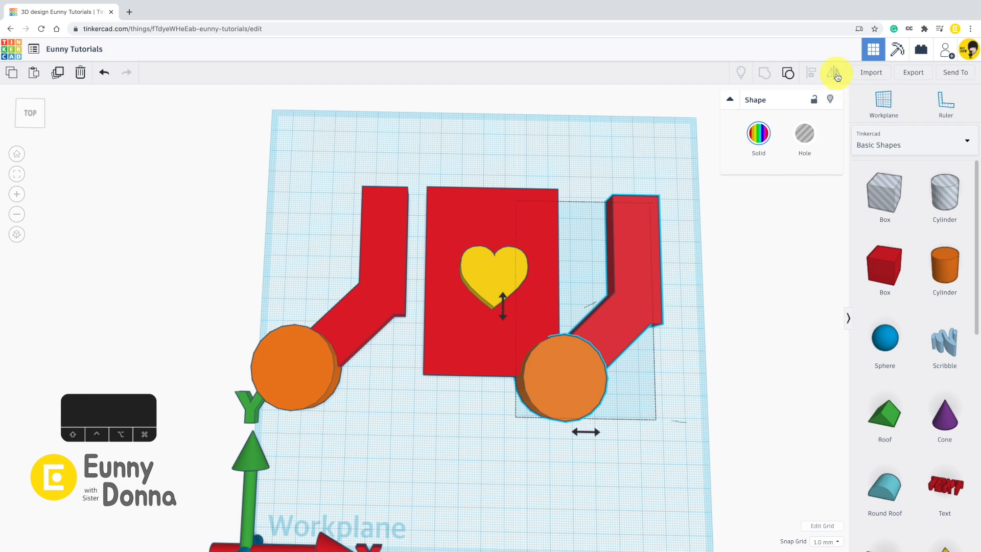
right_click_drag(722, 345, 740, 286)
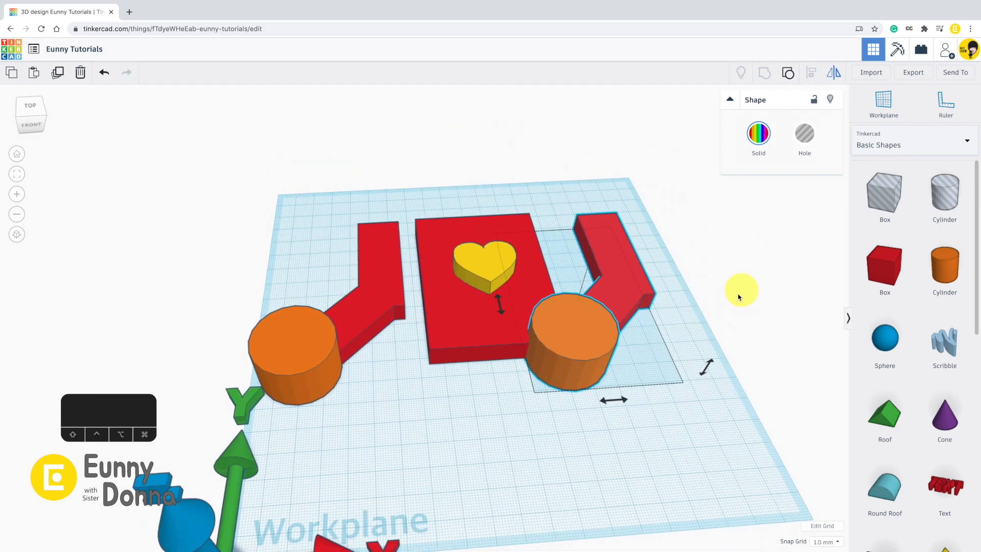
left_click(629, 399)
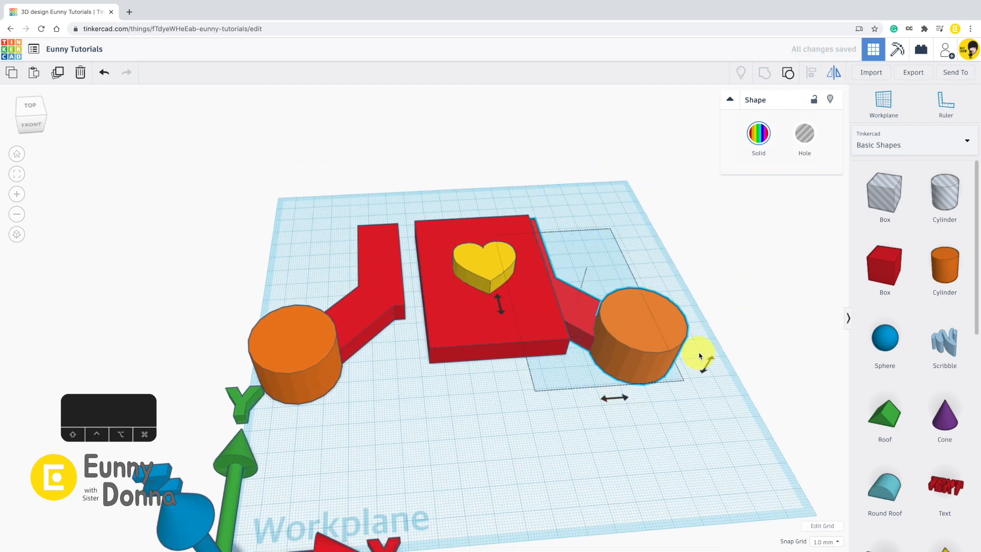
Step: Try mirroring the copied arm in the length and height directions
left_click(709, 359)
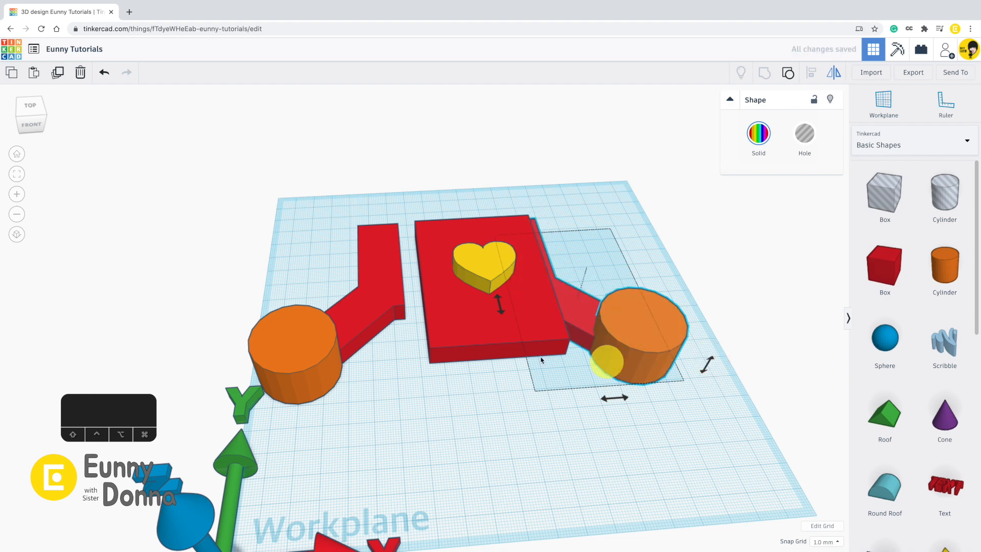
left_click(507, 314)
left_click(507, 314)
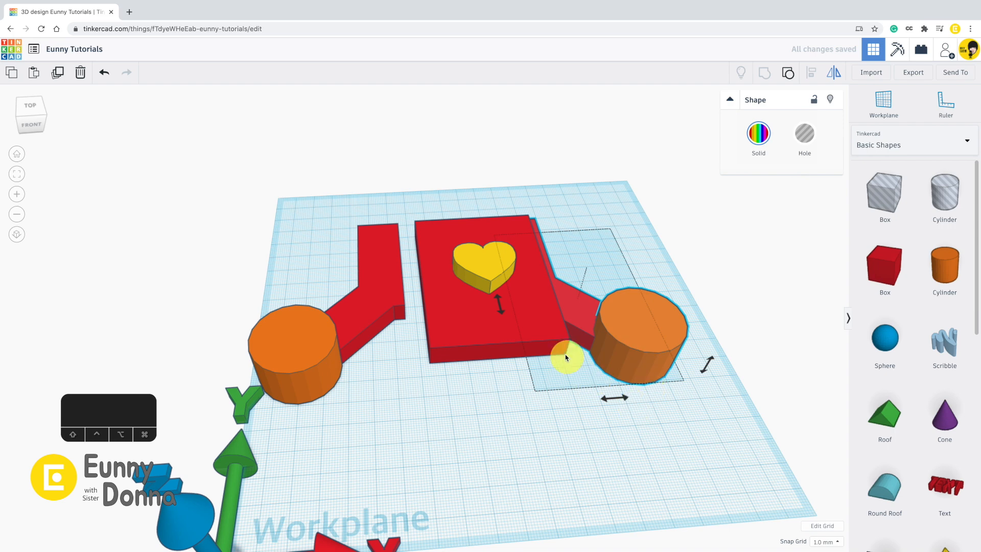
Step: Finish mirroring and move the mirrored arm clear of the red body's right side
left_click(674, 390)
right_click_drag(674, 385, 666, 444)
left_click_drag(620, 361, 680, 363)
left_click(587, 453)
right_click_drag(587, 453, 600, 432)
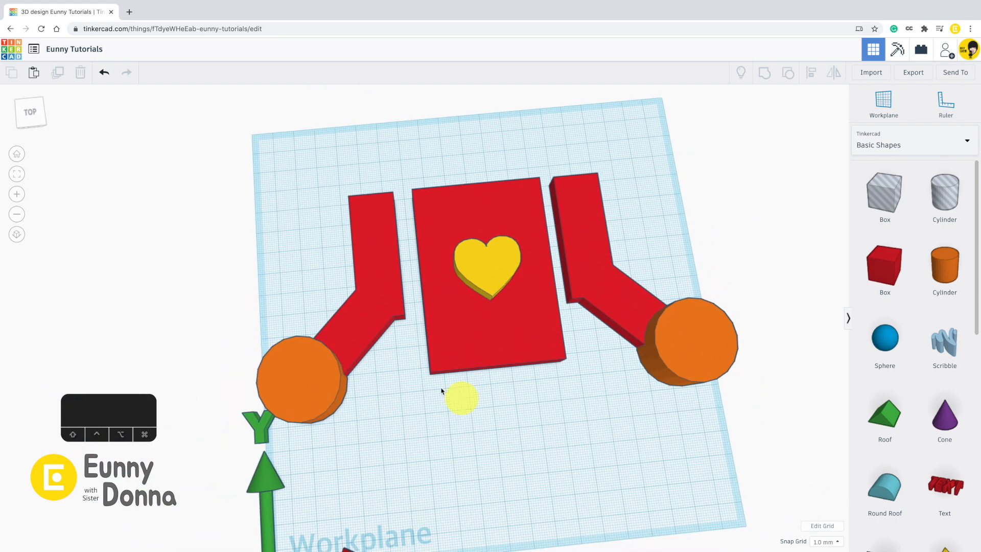
Step: Duplicate the grouped left arm and place the copy past the workplane's far left corner
left_click(375, 289)
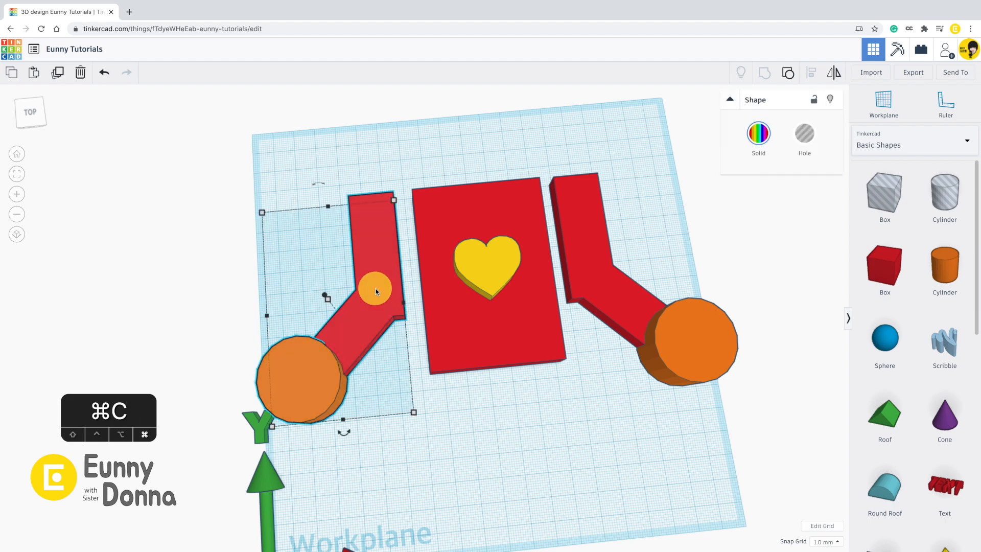
key("super+v")
left_click_drag(381, 381, 219, 290)
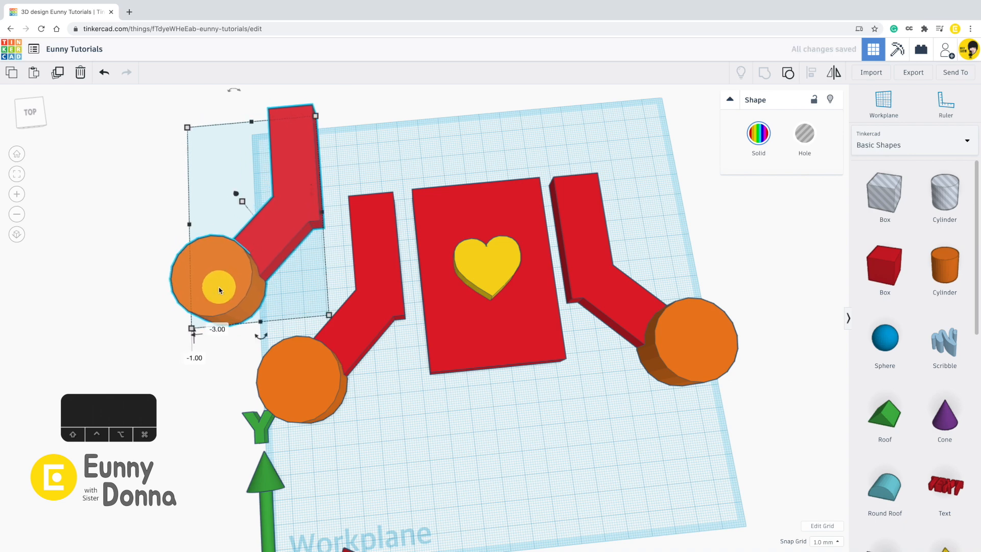
Step: Try mirroring the new arm copy lengthwise and widthwise with the Mirror tool, finishing with its cylinder pointing towards the body
key("m")
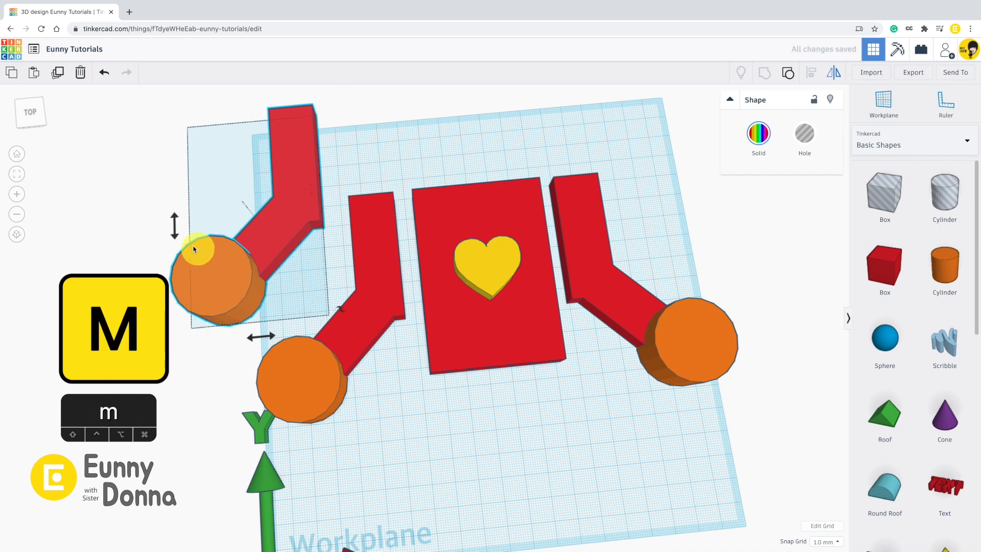
left_click(175, 230)
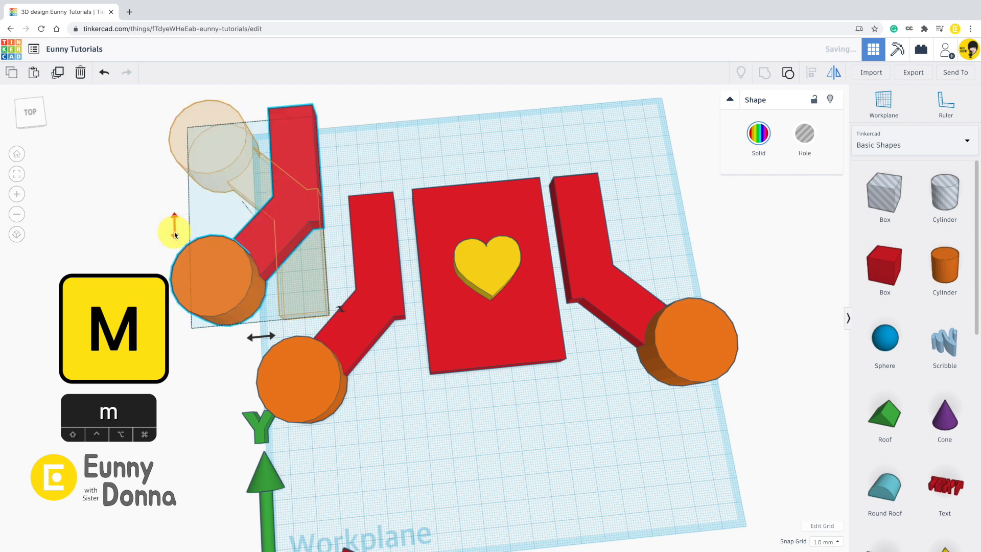
left_click(250, 340)
left_click(250, 340)
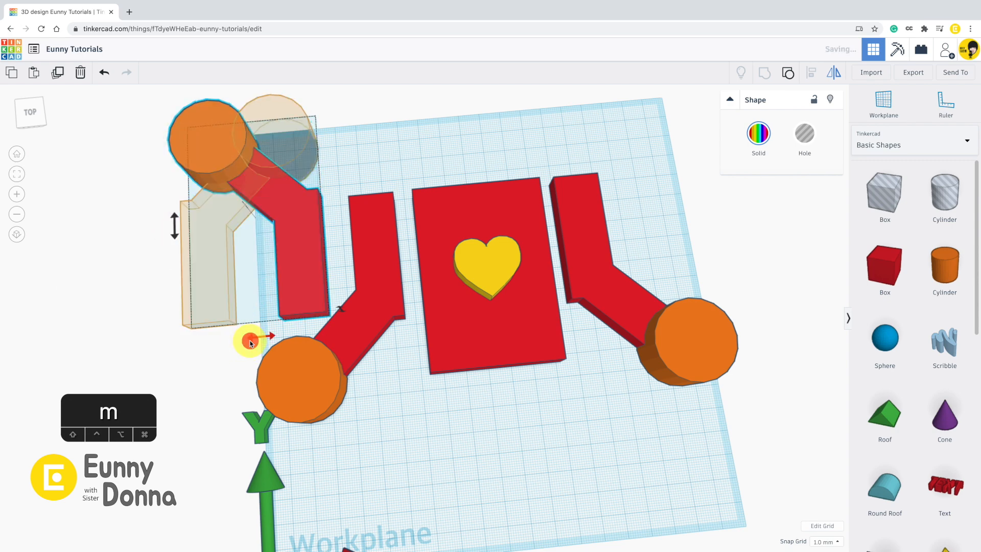
left_click(249, 340)
left_click(173, 232)
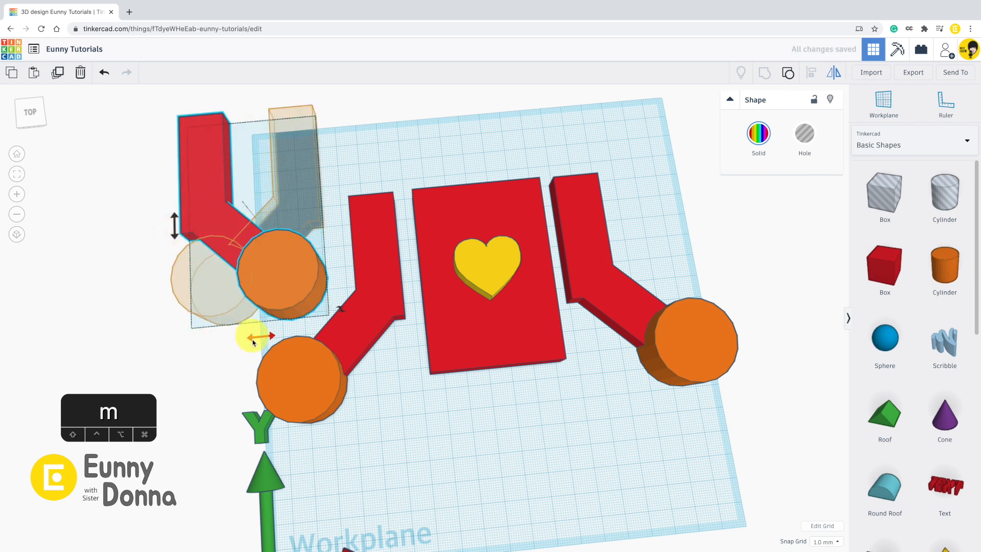
key("m")
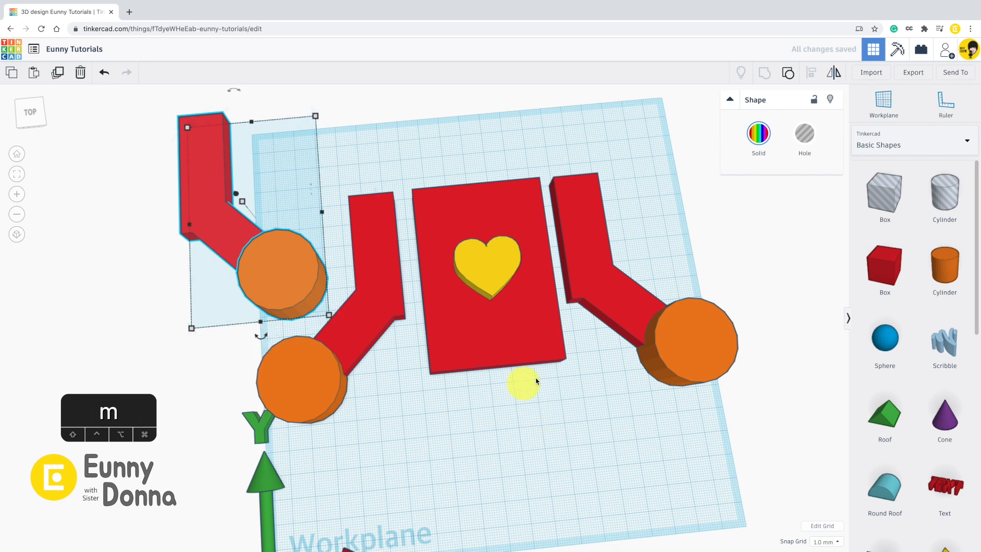
Step: Delete the extra mirrored arm copy beyond the workplane's corner
left_click(576, 418)
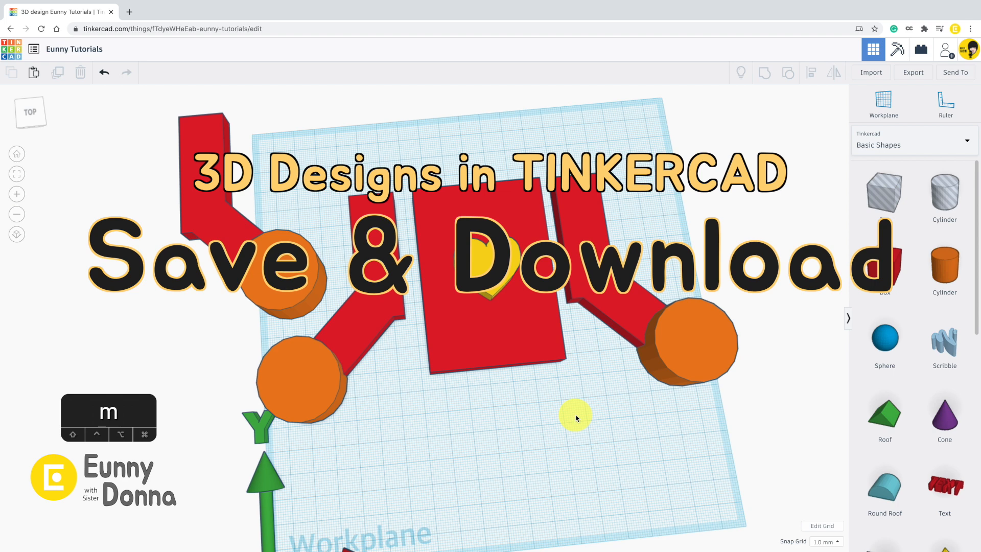
left_click(290, 276)
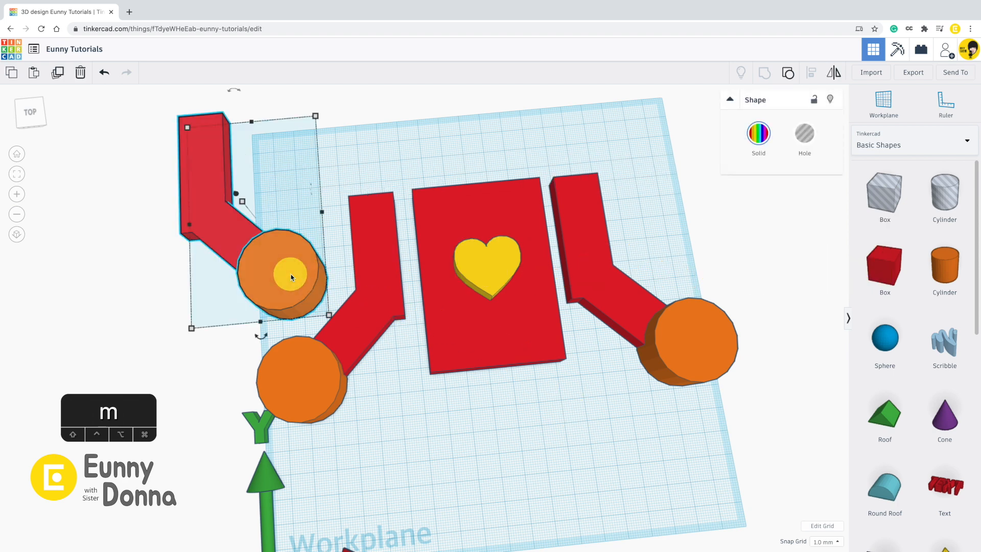
key("BackSpace")
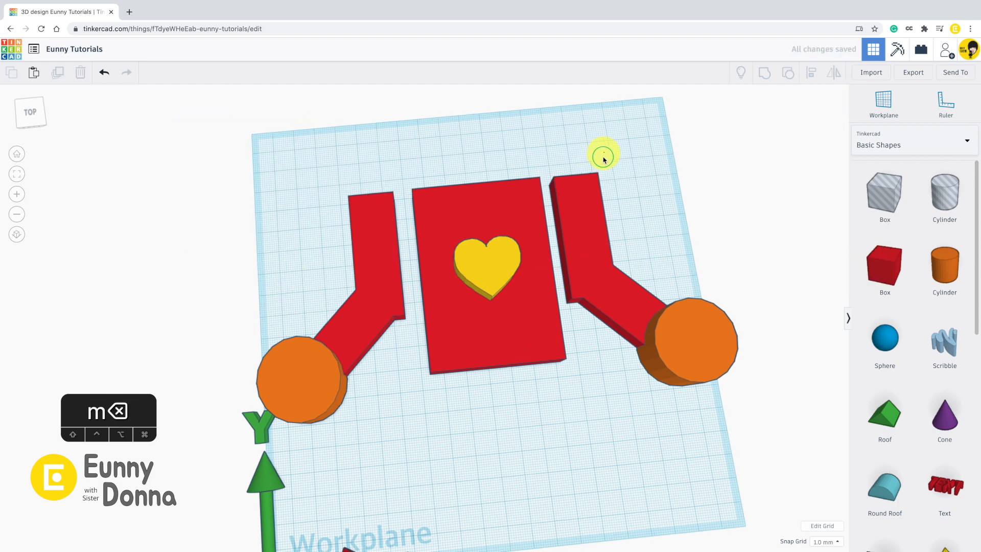
Step: Build a head above the red body from a flattened cylinder 59 mm across, with two blue spheres on it as eyes
right_click_drag(603, 155, 598, 166)
middle_click_drag(578, 127, 606, 217)
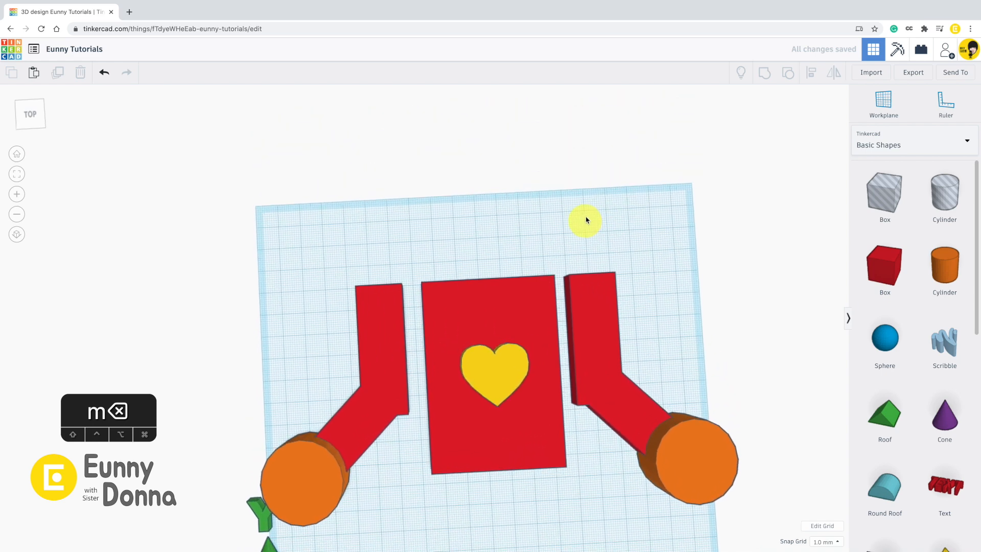
mouse_move(688, 193)
right_mouse_down()
mouse_move(664, 201)
mouse_move(684, 205)
right_mouse_up()
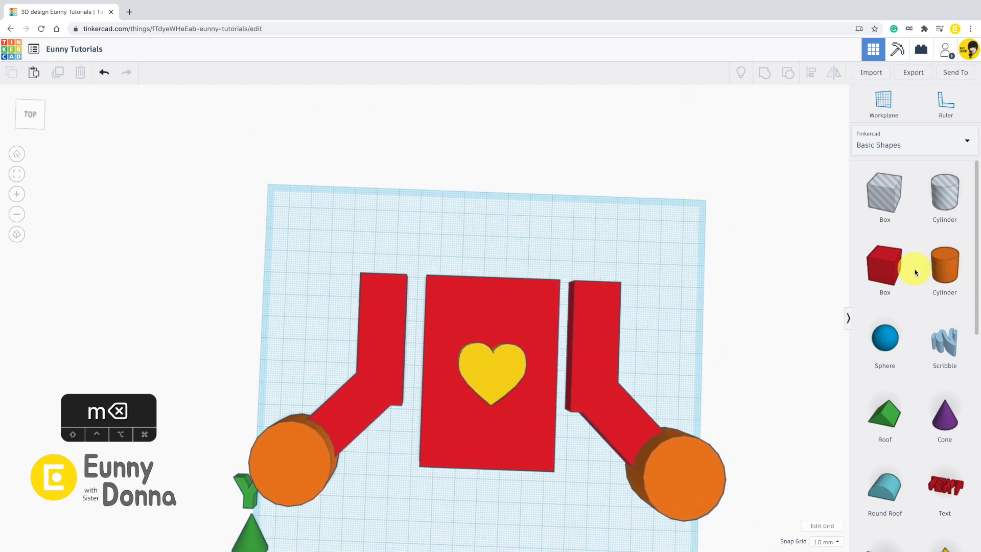
left_click_drag(945, 267, 552, 226)
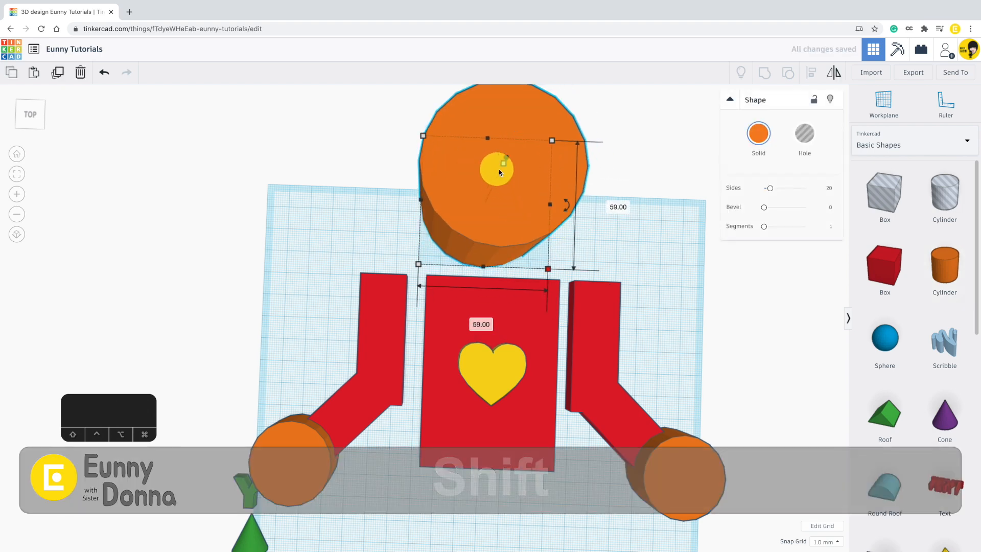
left_click_drag(501, 164, 502, 202)
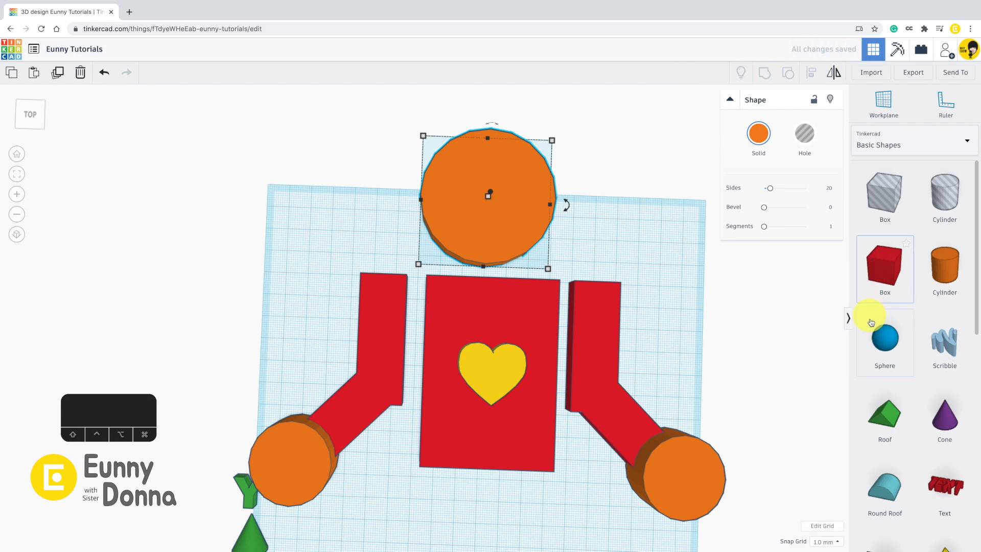
left_click_drag(885, 351, 452, 193)
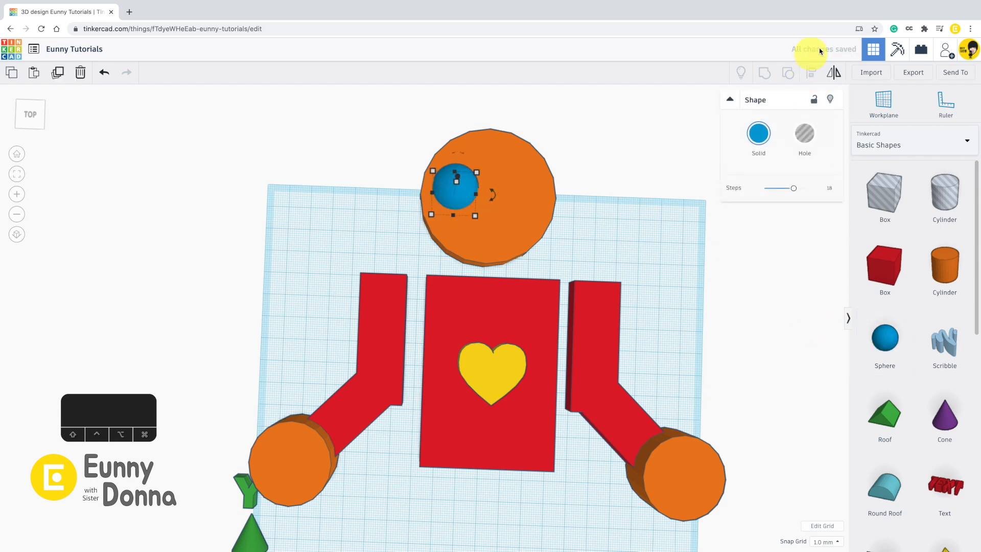
left_click_drag(881, 341, 515, 195)
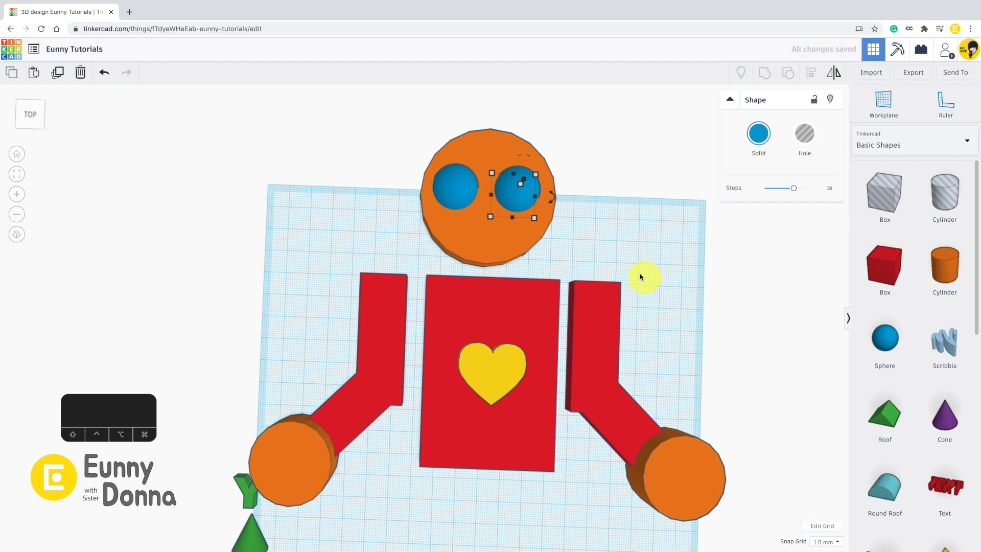
Step: Group the head cylinder with both eyes using the Multicolor option and shift the group slightly away from the body
right_click_drag(622, 255, 628, 235)
left_click_drag(390, 154, 546, 236)
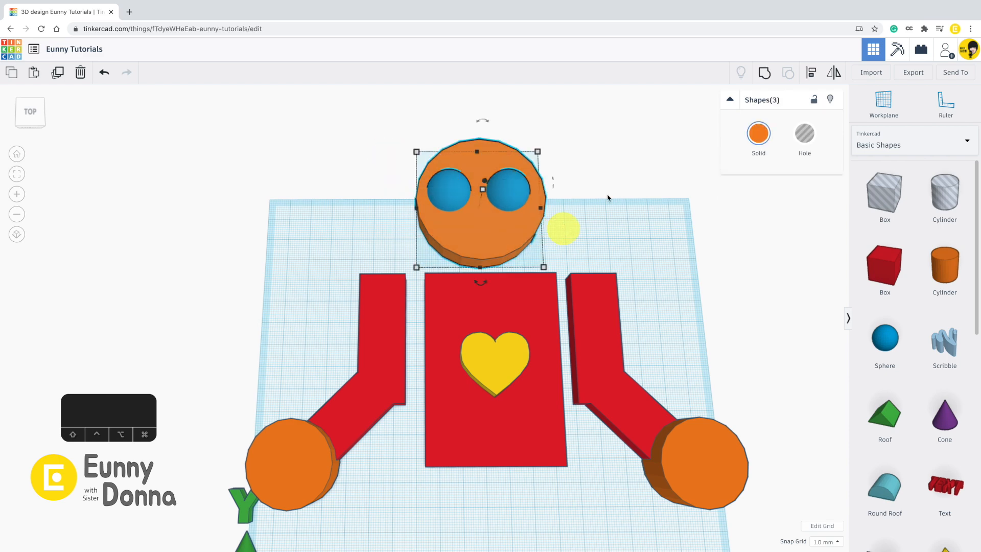
left_click(765, 72)
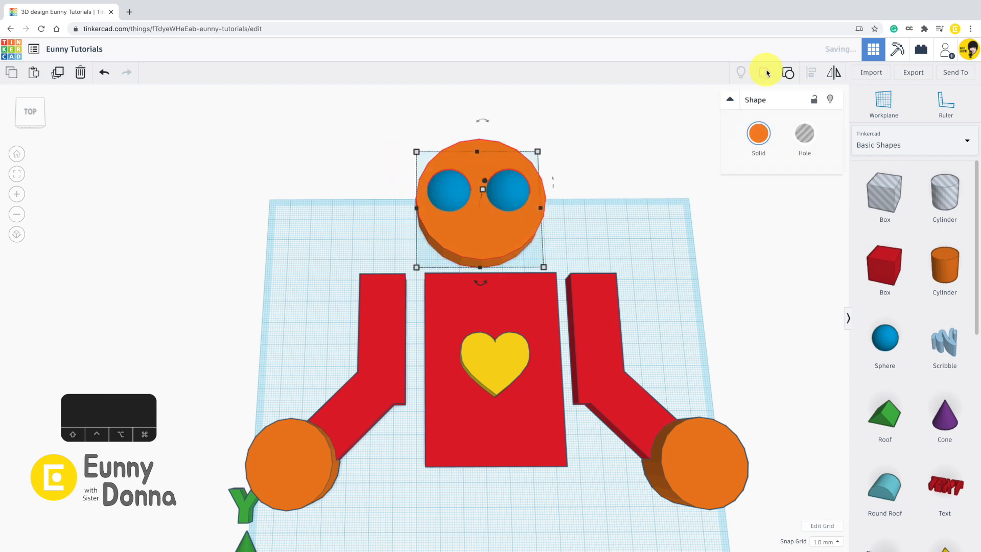
left_click(758, 137)
left_click(783, 266)
left_click(641, 203)
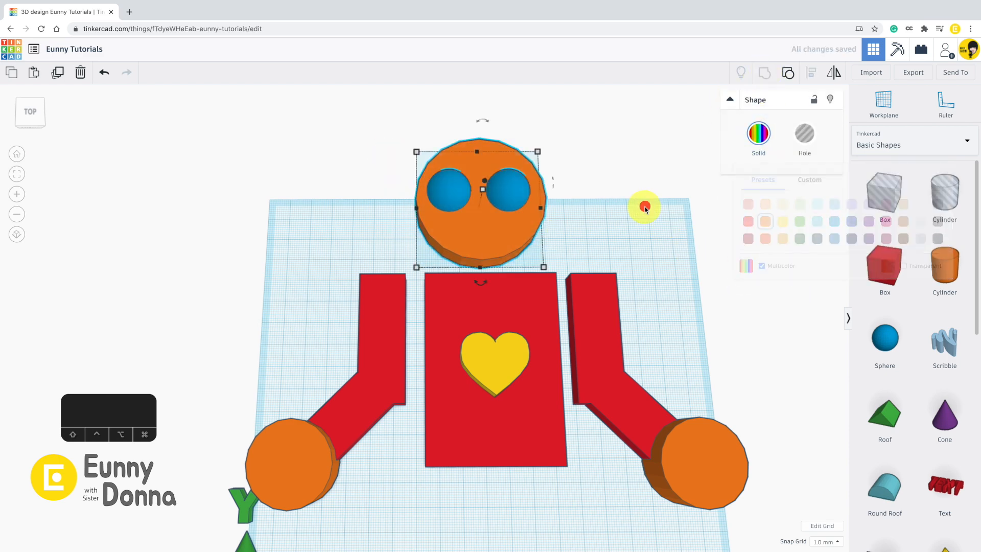
mouse_move(487, 227)
left_mouse_down()
mouse_move(517, 212)
mouse_move(489, 225)
mouse_move(499, 204)
mouse_move(491, 228)
left_mouse_up()
left_click(604, 225)
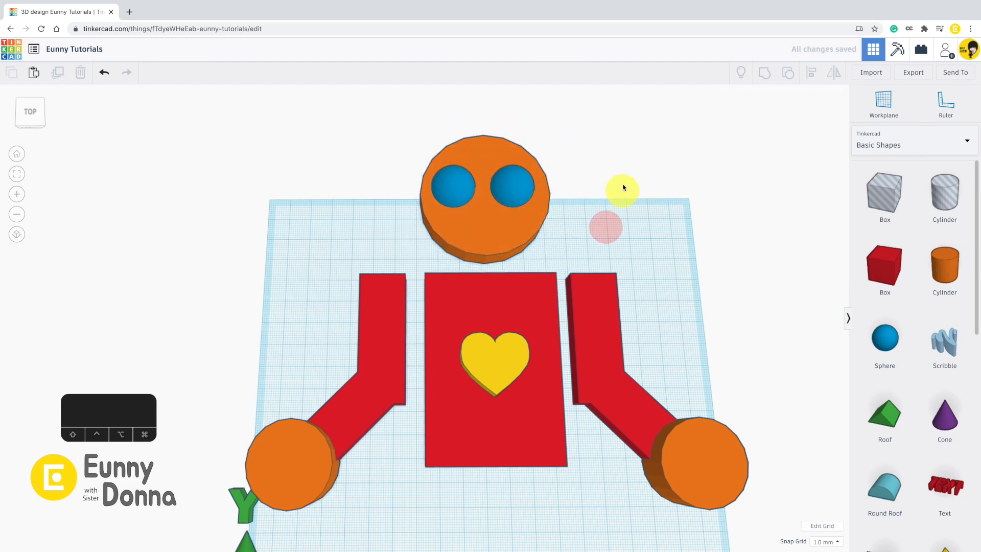
Step: Cut a round mouth below the eyes by placing a small cylinder as a hole and grouping it with the head
right_click_drag(621, 188, 622, 211)
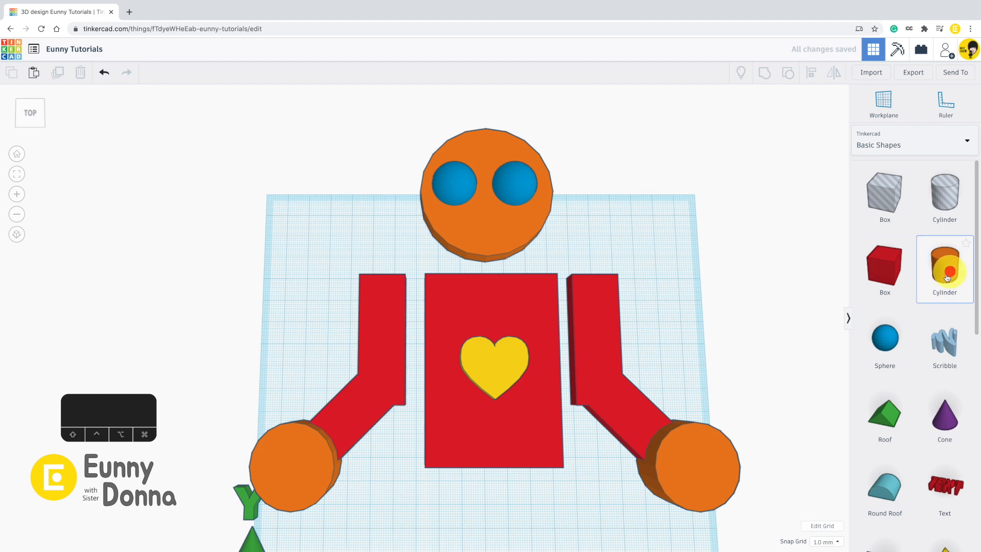
left_click_drag(944, 265, 492, 236)
left_click(482, 237)
left_click(805, 134)
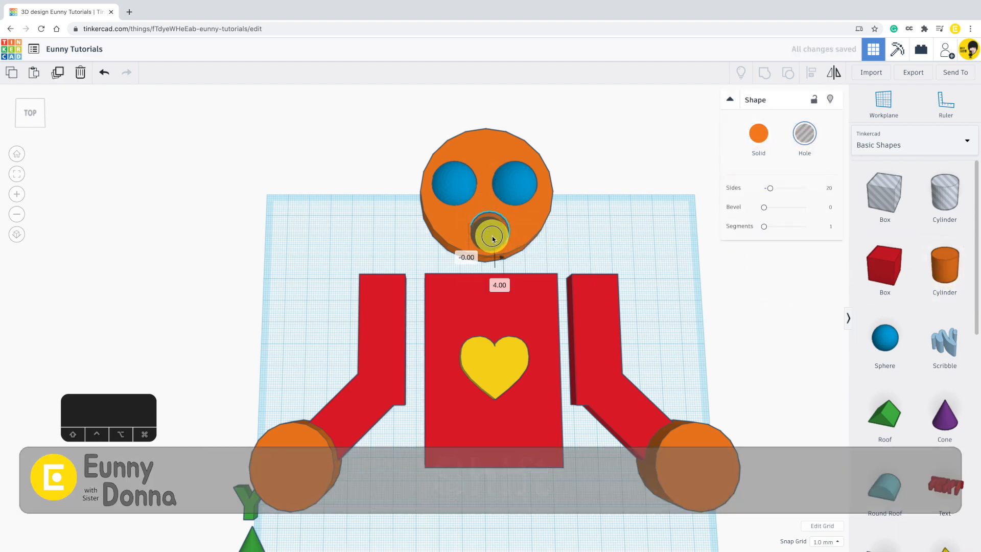
left_click_drag(577, 243, 431, 167)
left_click(764, 72)
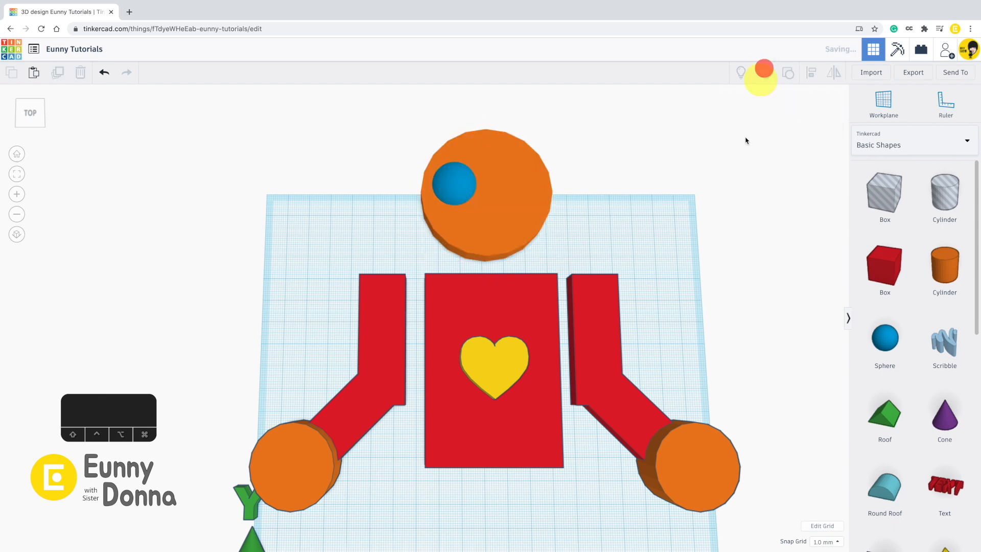
left_click(627, 222)
right_click_drag(627, 173, 638, 174)
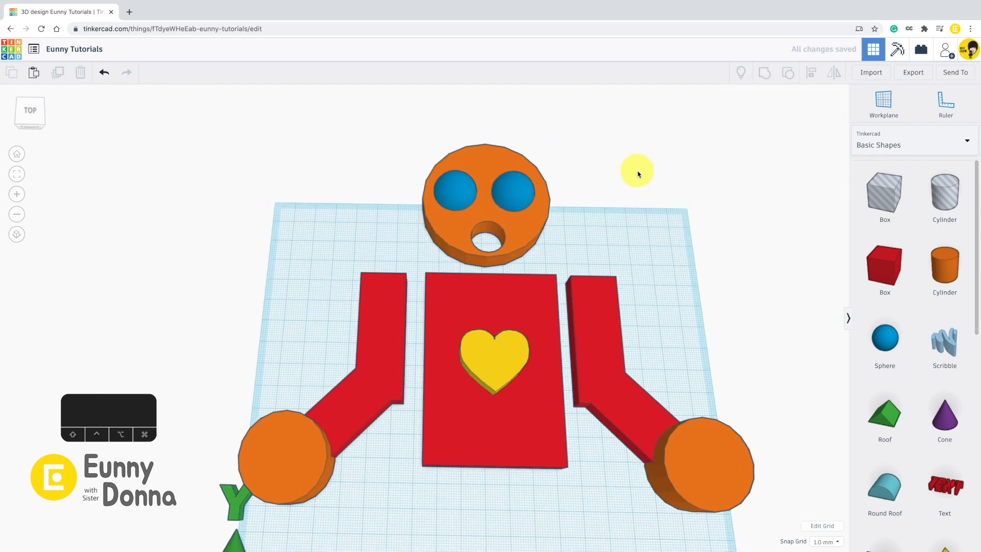
Step: Go back to the dashboard to see the saved designs and reopen the Eunny Tutorials design for editing
left_click(9, 55)
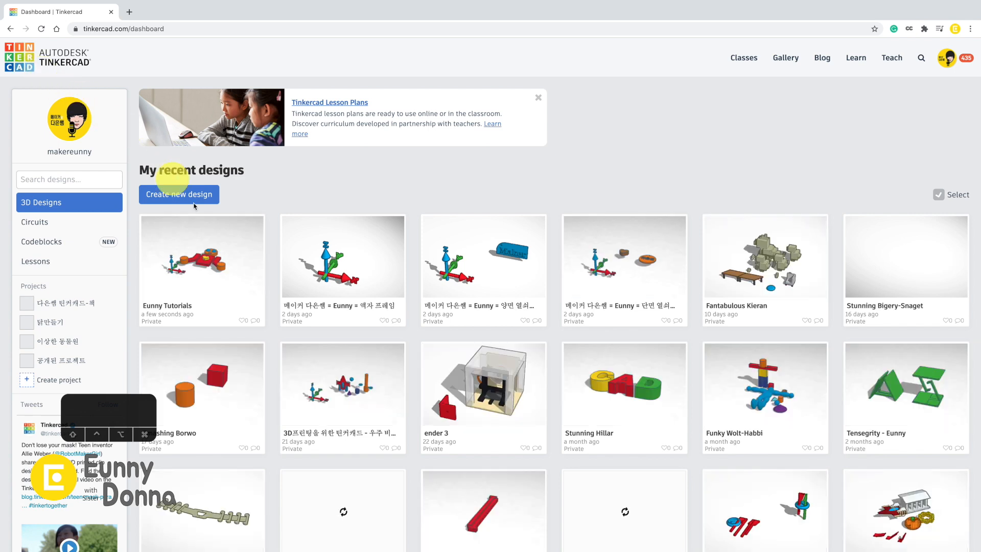
mouse_move(186, 290)
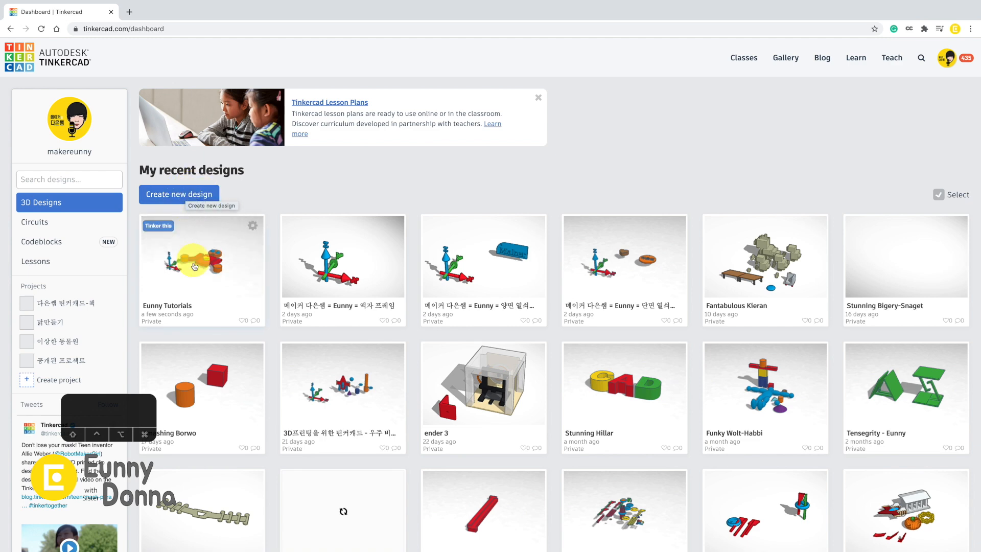
left_click(157, 227)
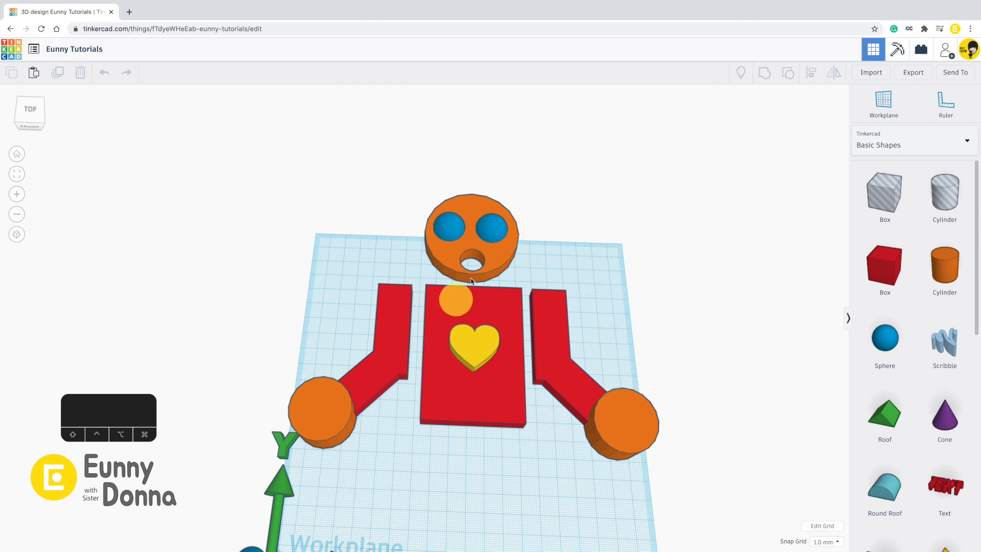
Step: Download a picture of the figure seen straight from above and close the Send window
right_click_drag(450, 146, 458, 198)
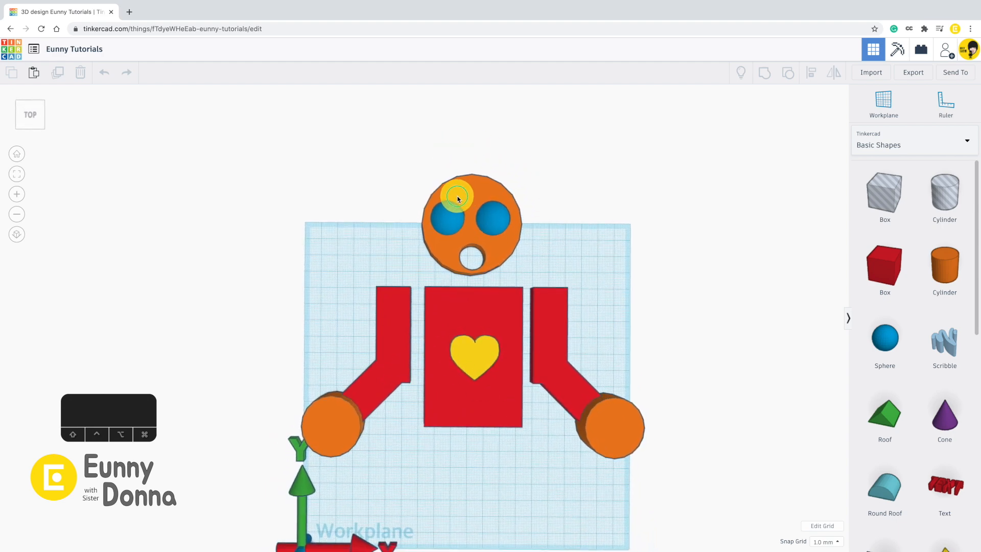
scroll(459, 195, "up", 5)
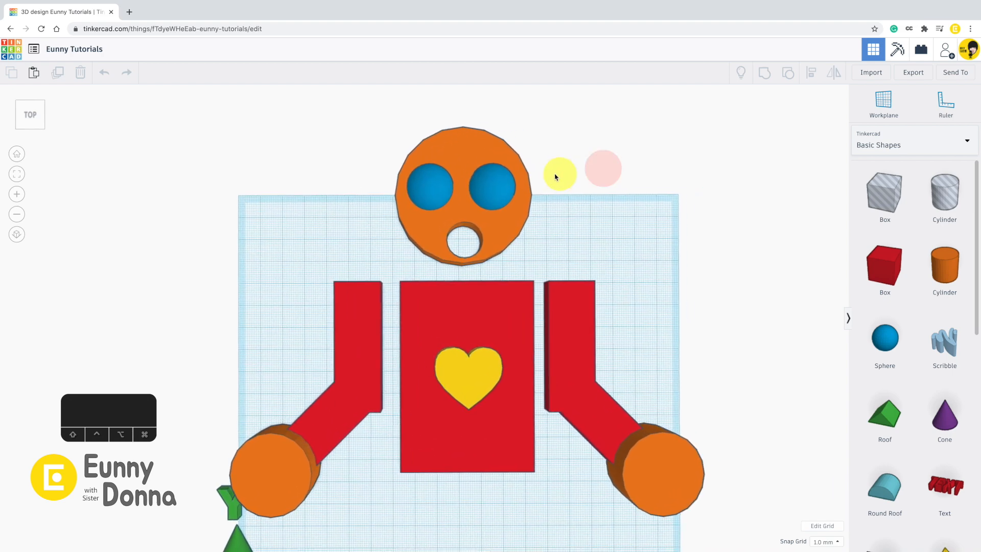
left_click(955, 73)
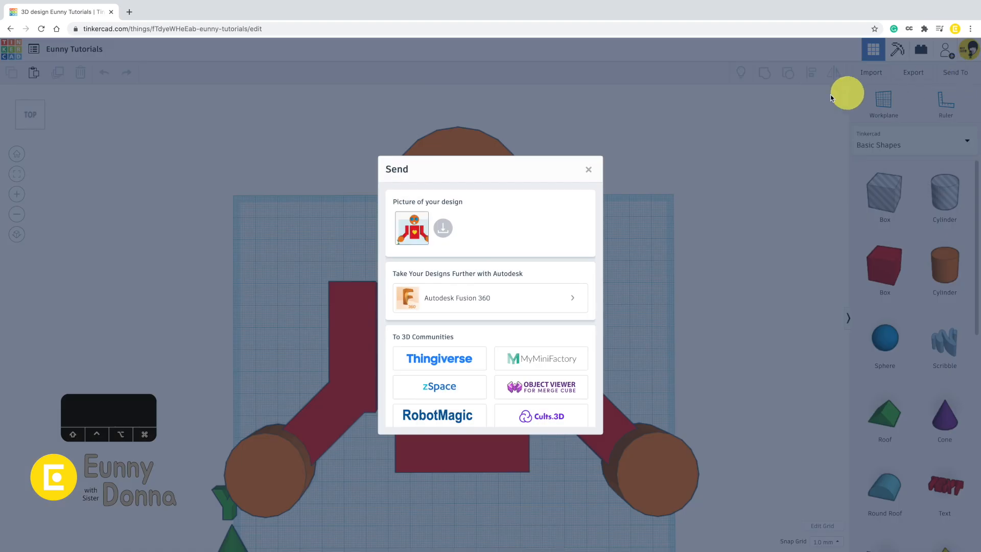
left_click(443, 229)
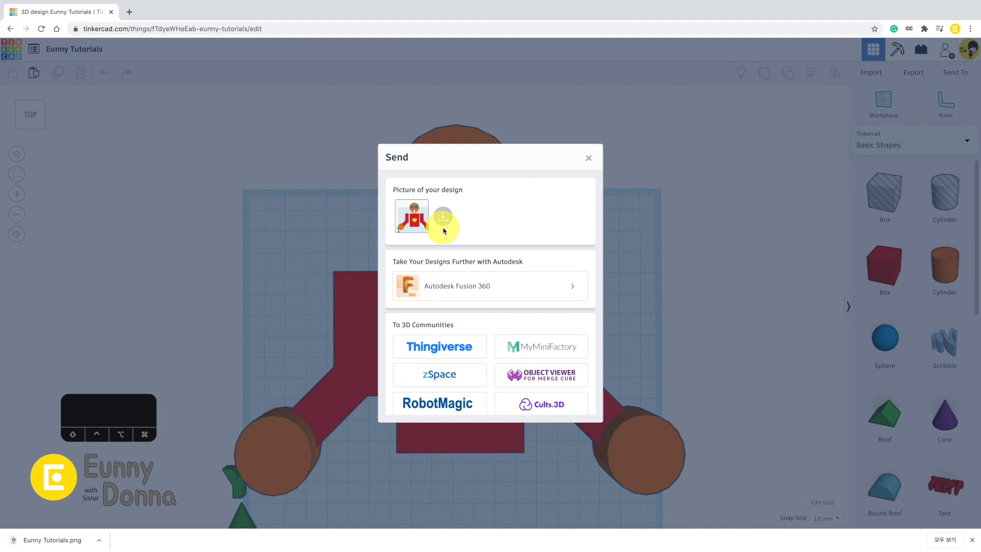
left_click(305, 161)
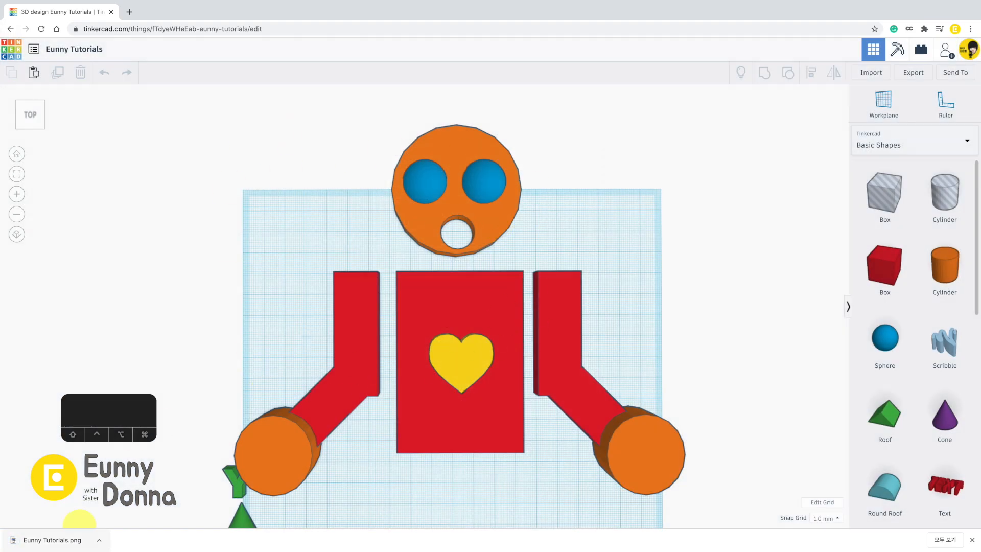
Step: Check the downloaded Eunny Tutorials.png in Preview and return to the design in Tinkercad
left_click(61, 542)
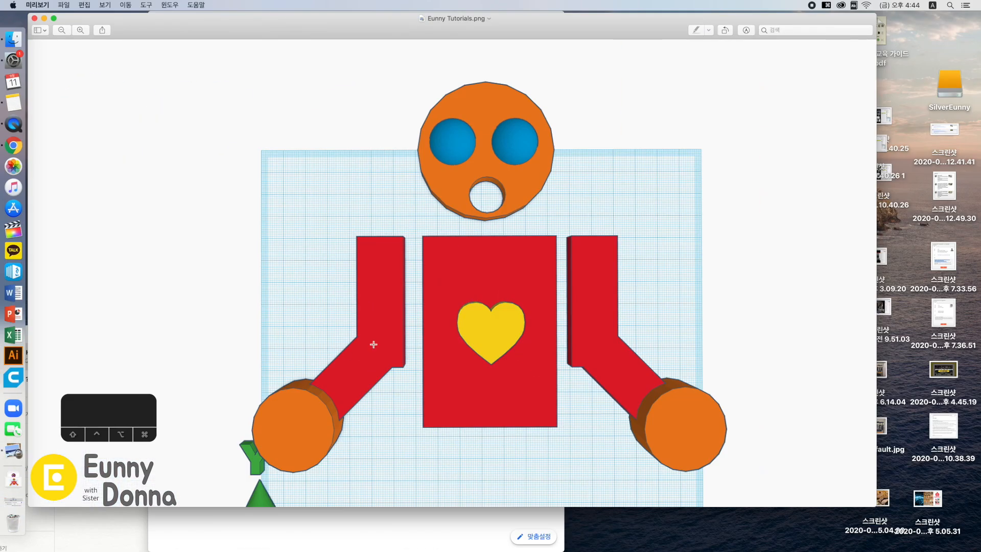
left_click(54, 18)
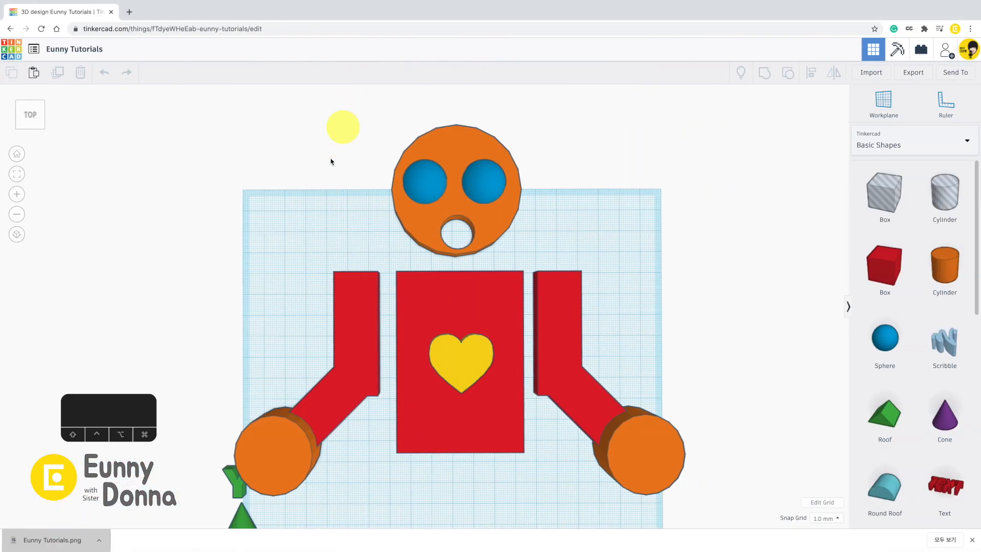
right_click_drag(423, 361, 604, 360)
right_click_drag(529, 219, 537, 245)
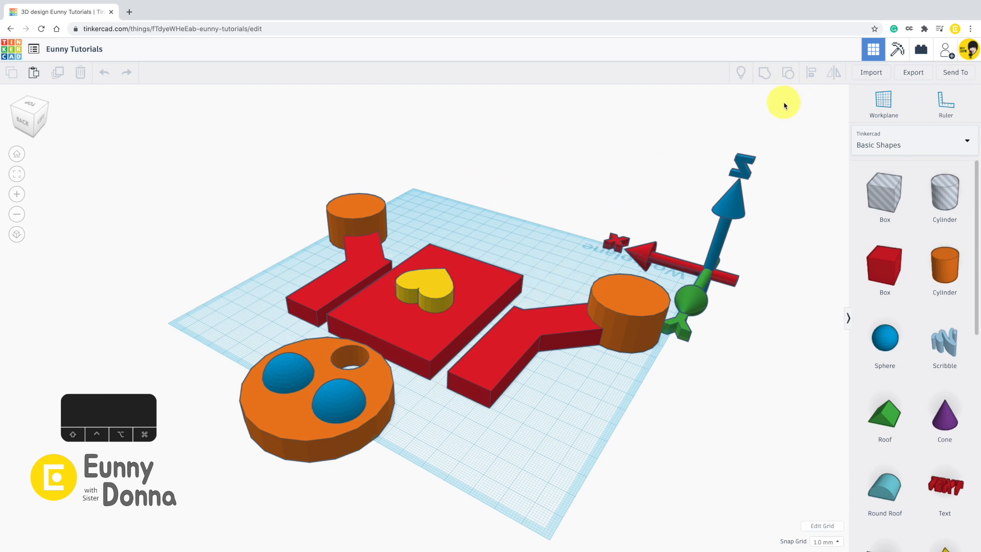
Step: Download a picture of the design from its current angled view and open the downloaded PNG
left_click(956, 75)
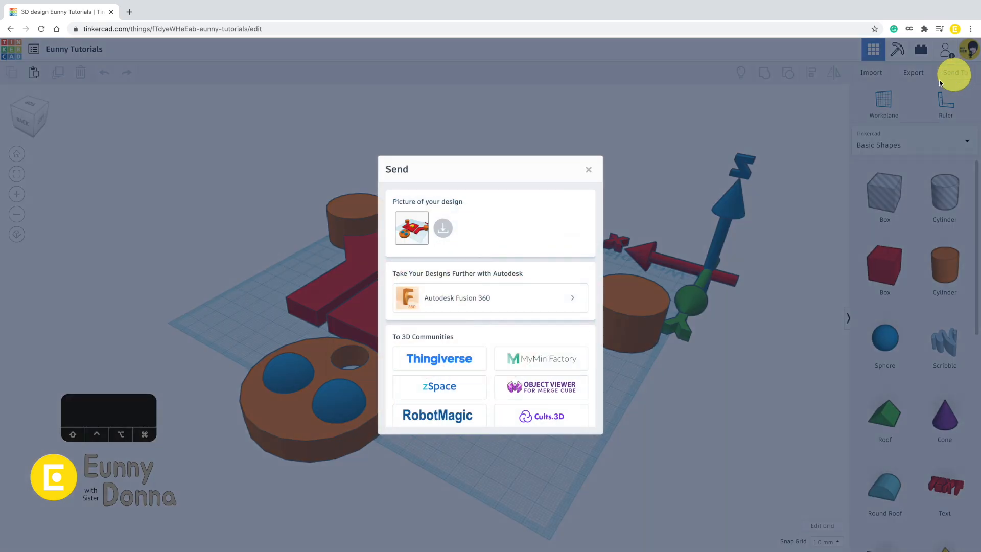
left_click(443, 228)
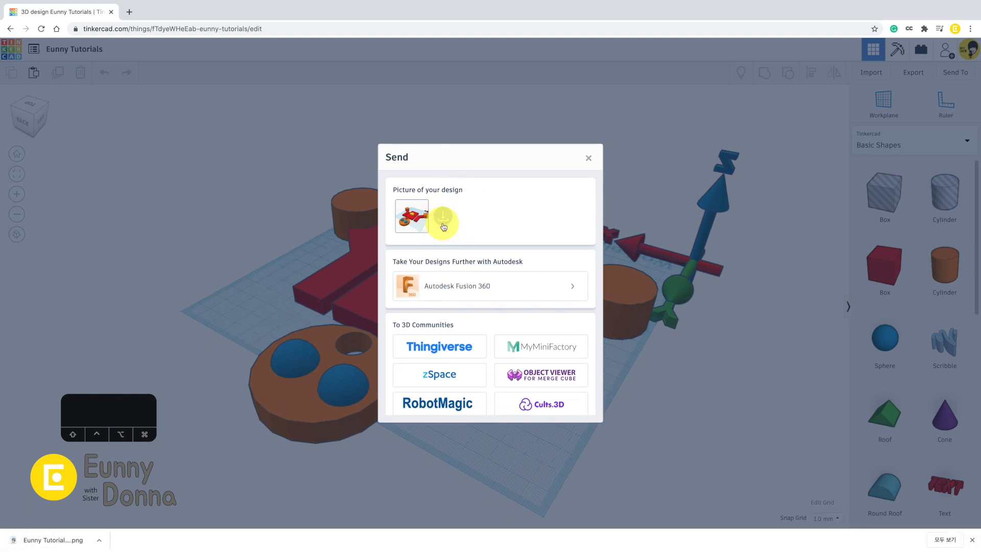
left_click(48, 539)
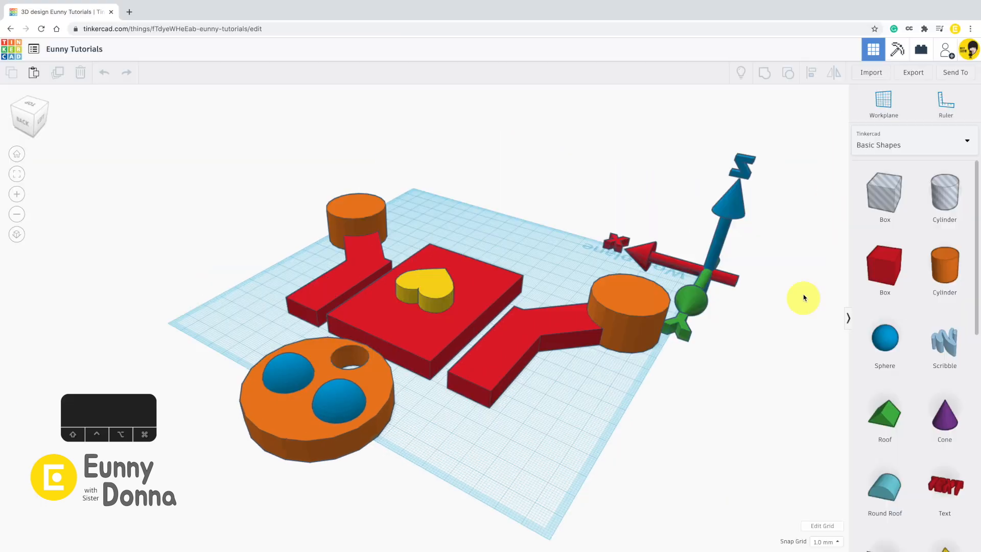
Step: Review the export formats and the Everything in the design option, then close the export window
right_click_drag(799, 286, 525, 302)
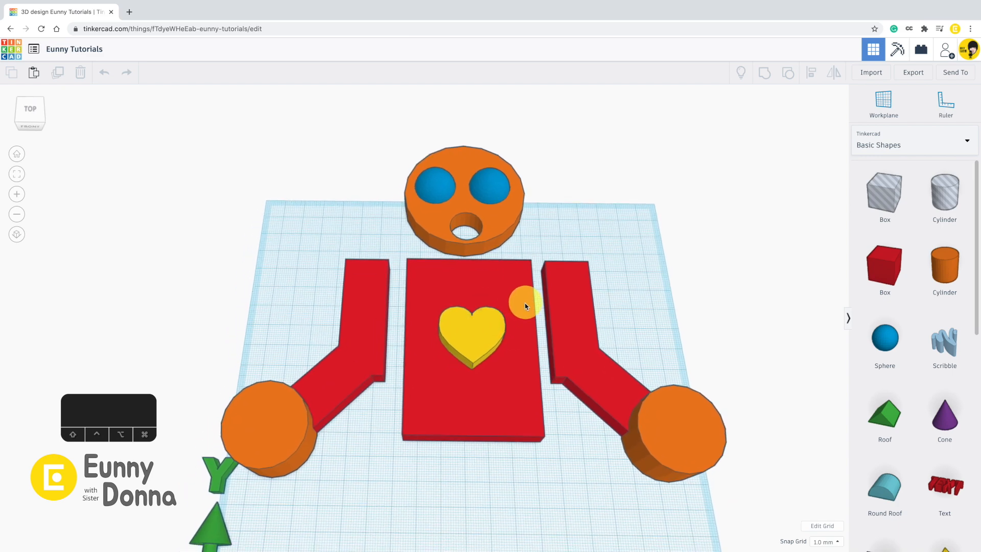
left_click(912, 78)
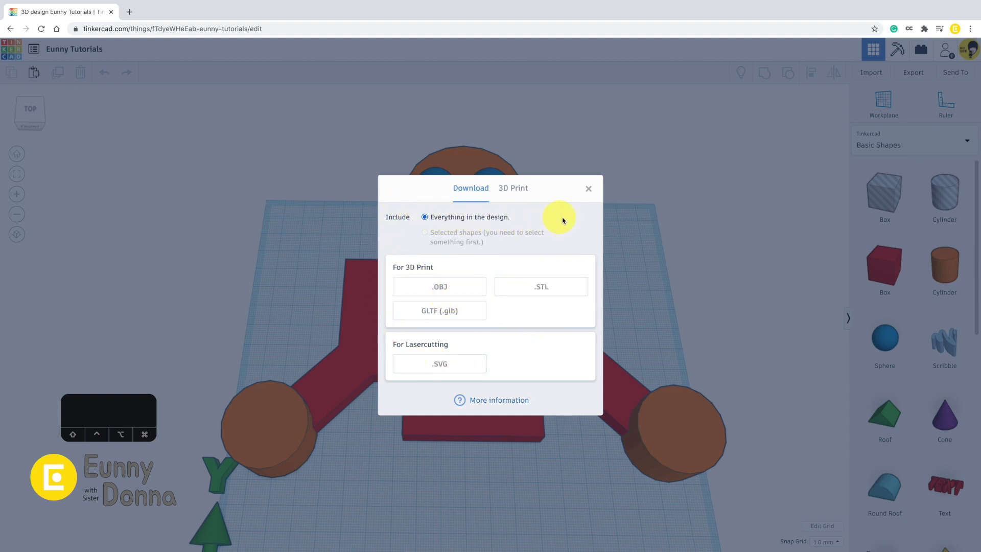
left_click(557, 290)
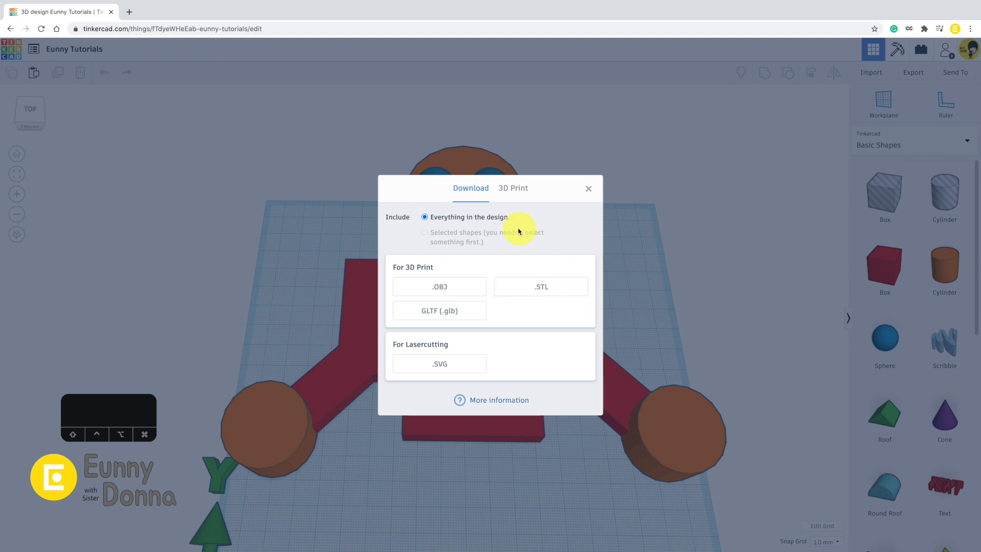
left_click(426, 219)
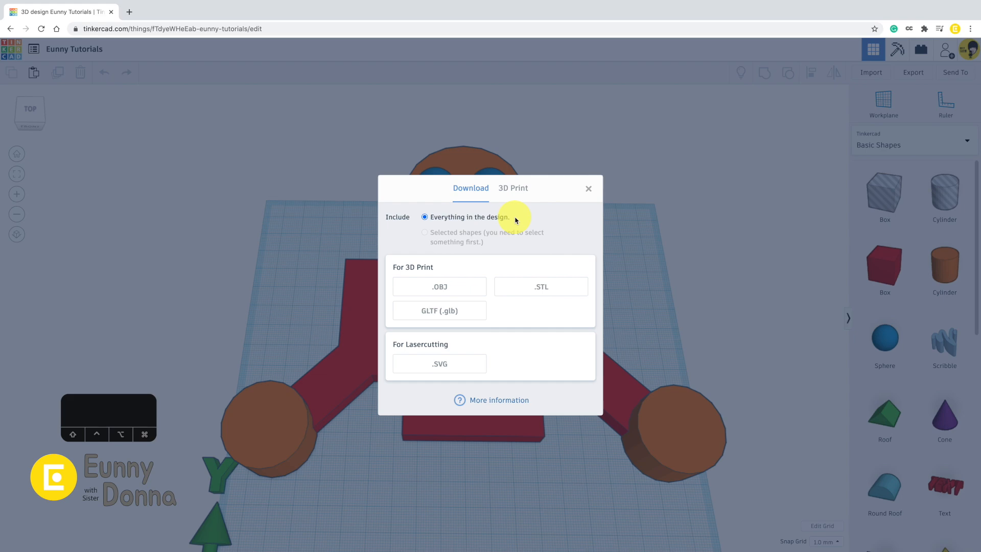
left_click(589, 190)
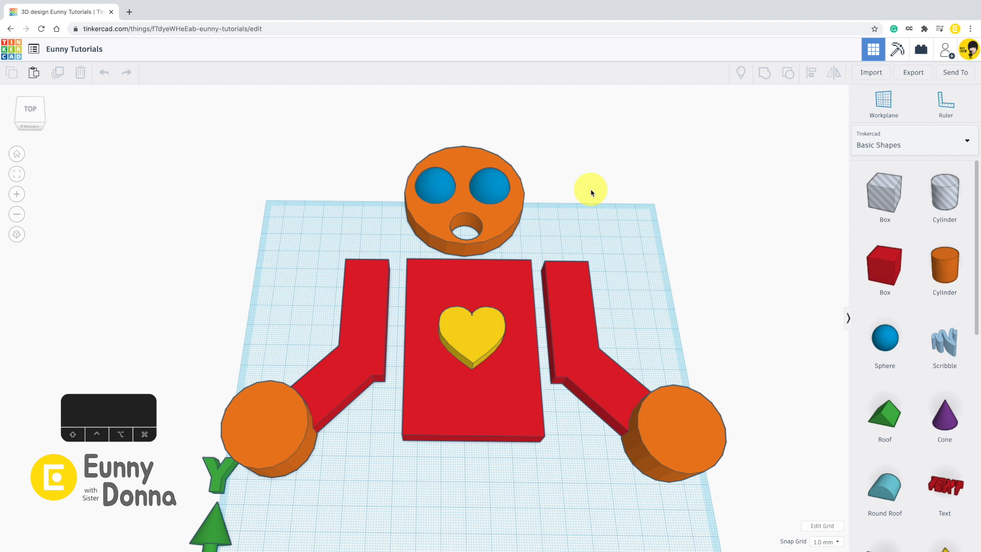
Step: Export only the head as an STL file using the selected shape option and deselect it
left_click(468, 201)
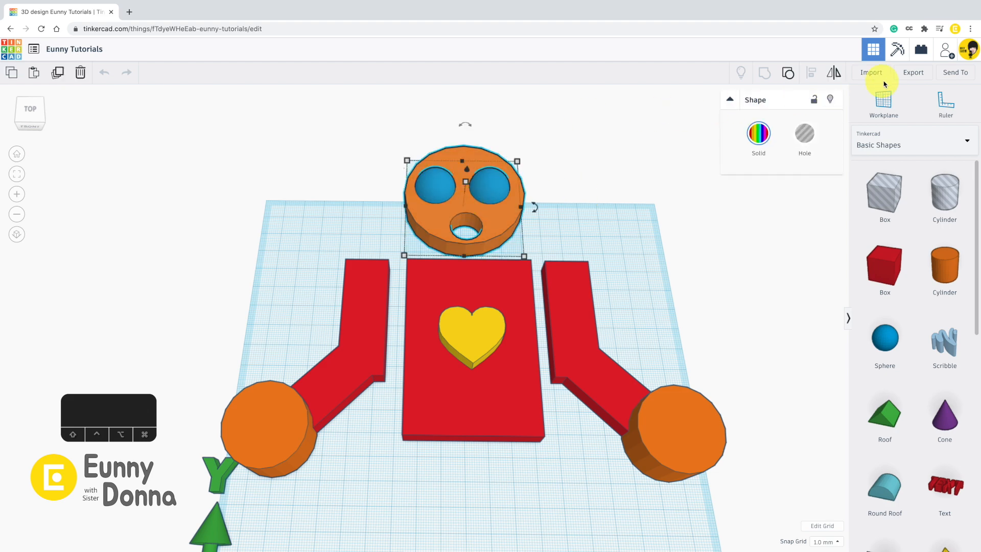
left_click(912, 72)
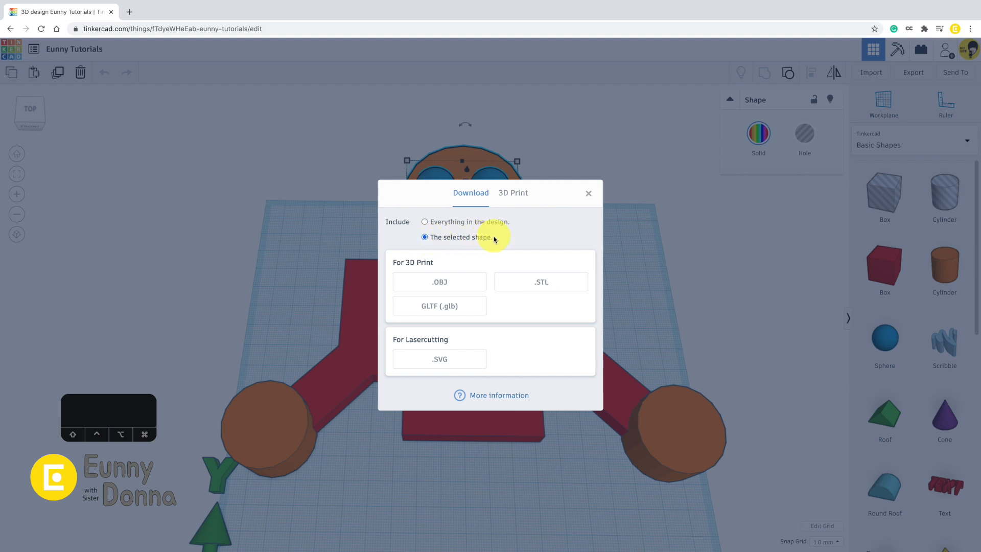
left_click(516, 285)
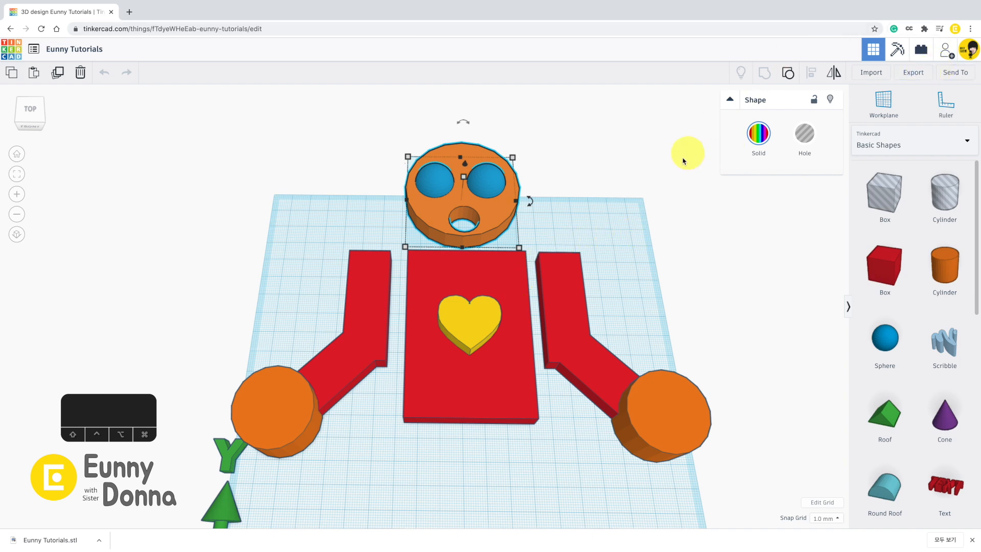
left_click(642, 195)
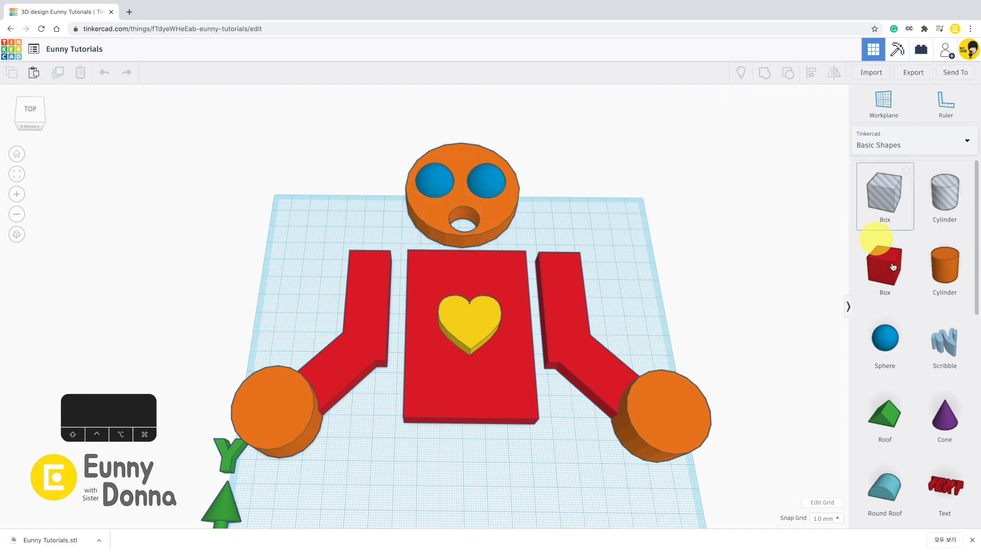
Step: Place a red box, a sphere and a roof close together beside the figure's head
left_click_drag(888, 268, 618, 214)
left_click_drag(881, 349, 633, 251)
left_click_drag(884, 417, 665, 230)
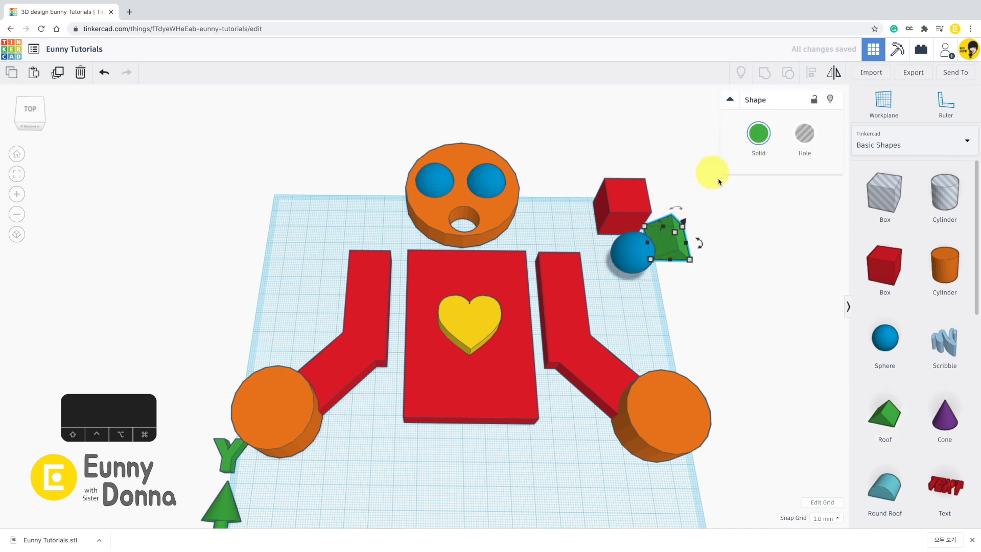
left_click(720, 298)
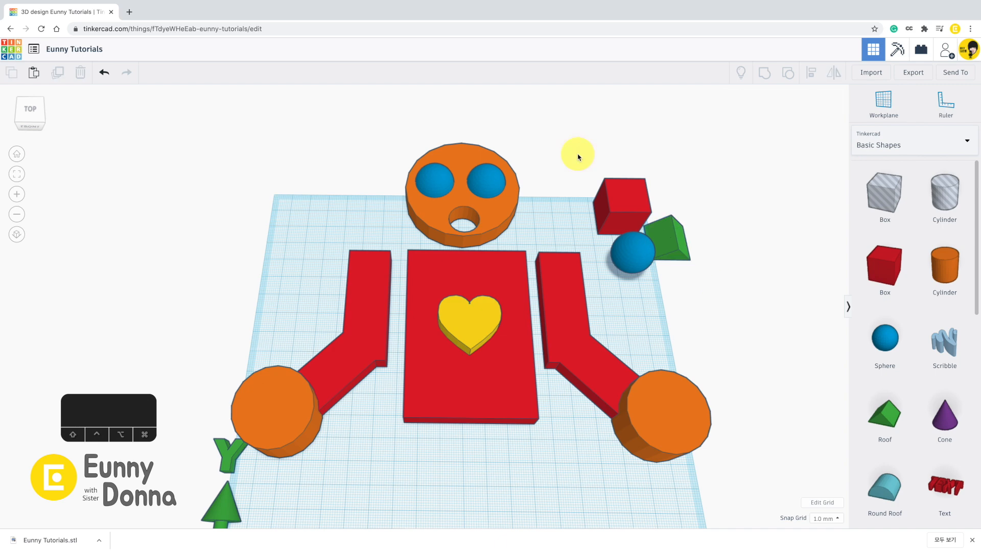
Step: Move both arms and the head against the body so that all parts touch
left_click_drag(376, 295, 387, 296)
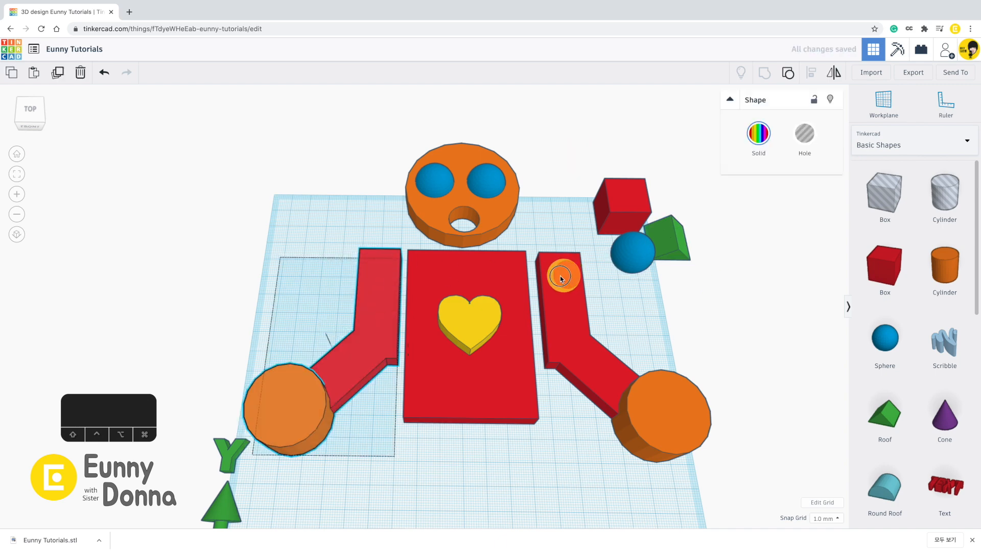
left_click_drag(565, 274, 547, 277)
left_click_drag(389, 305, 400, 305)
left_click_drag(438, 213, 444, 234)
Step: Group all parts of the figure into one shape and move it about 5 mm sideways and 3 mm toward the front
right_click_drag(363, 206, 363, 240)
left_click_drag(338, 122, 549, 337)
left_click(765, 73)
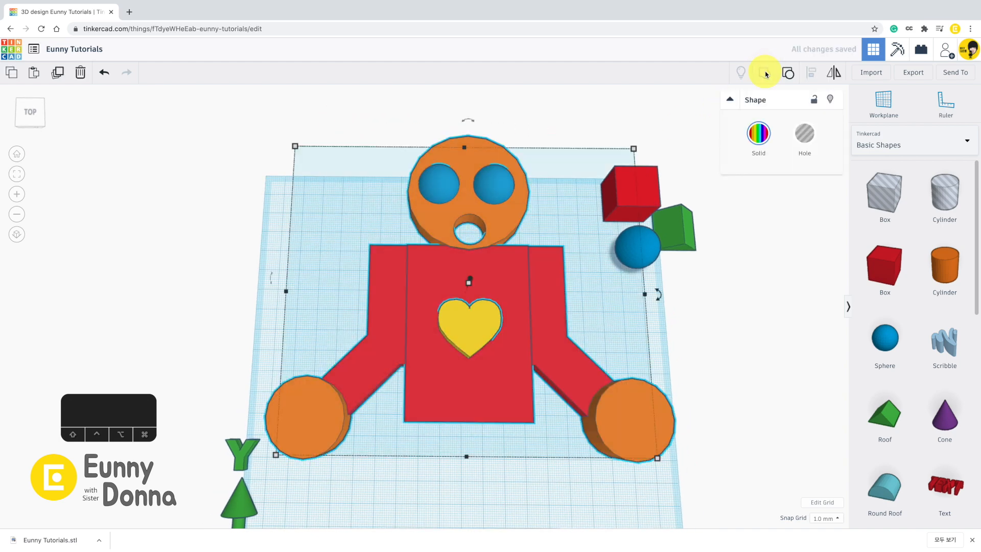
mouse_move(499, 372)
left_mouse_down()
mouse_move(521, 351)
mouse_move(452, 384)
mouse_move(499, 390)
left_mouse_up()
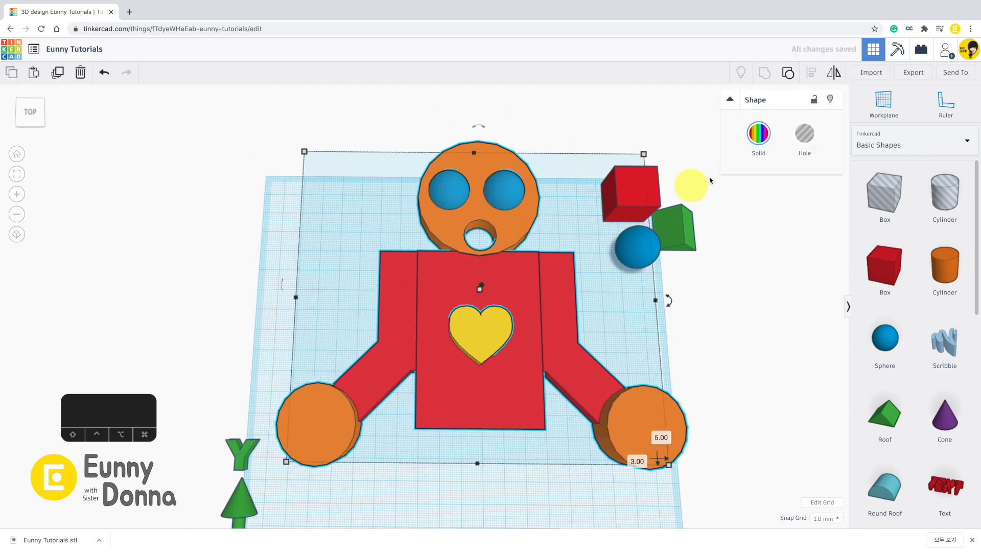
Step: Export only the grouped figure as an STL file and reopen the export options for it
left_click(912, 77)
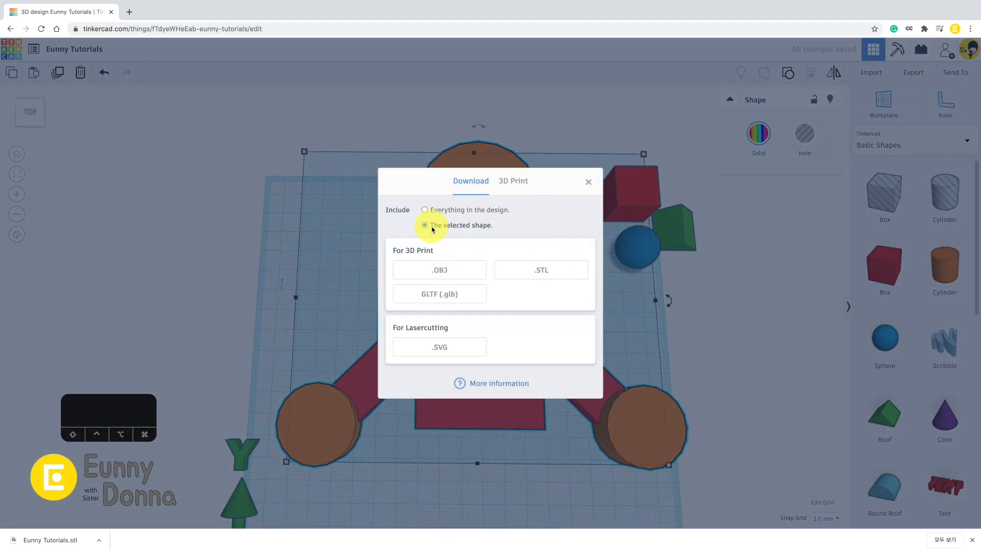
left_click(529, 269)
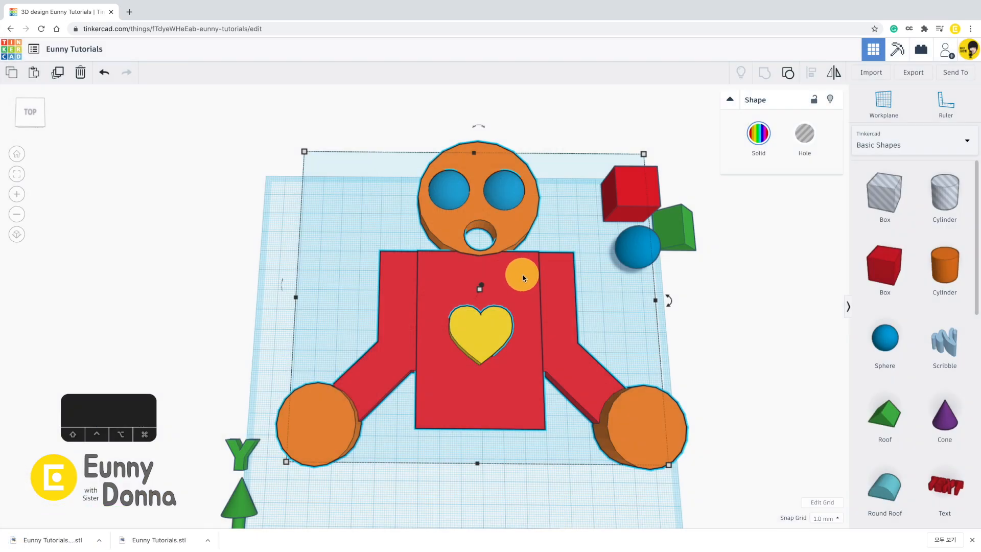
left_click(908, 74)
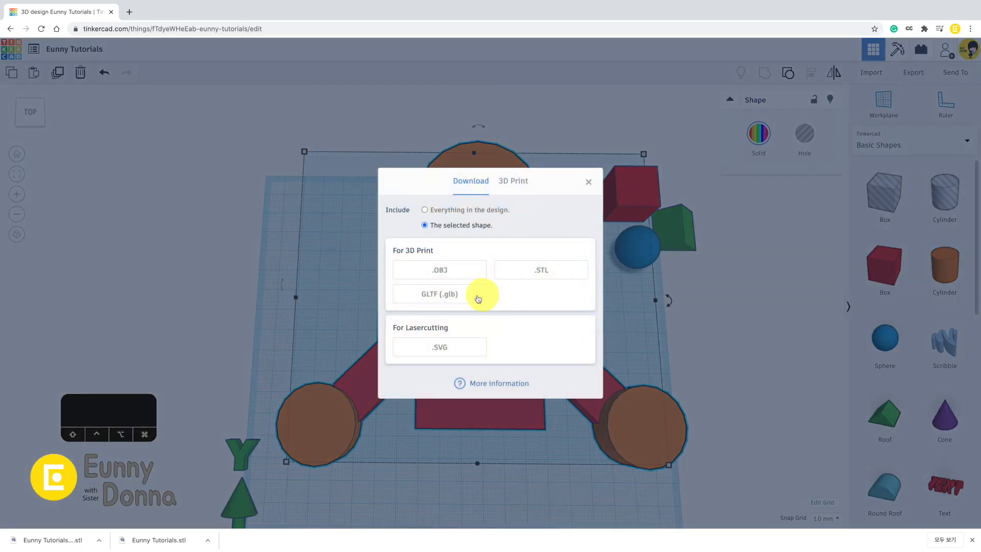